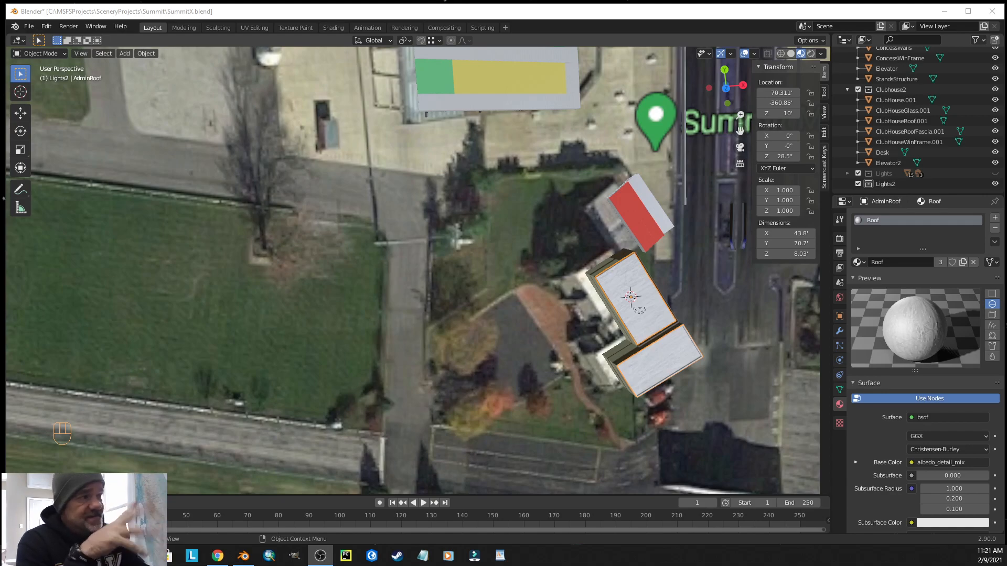
# - Make the Lights2 collection active and add a cylinder mesh to it
pyautogui.scroll(-5, 430, 269)
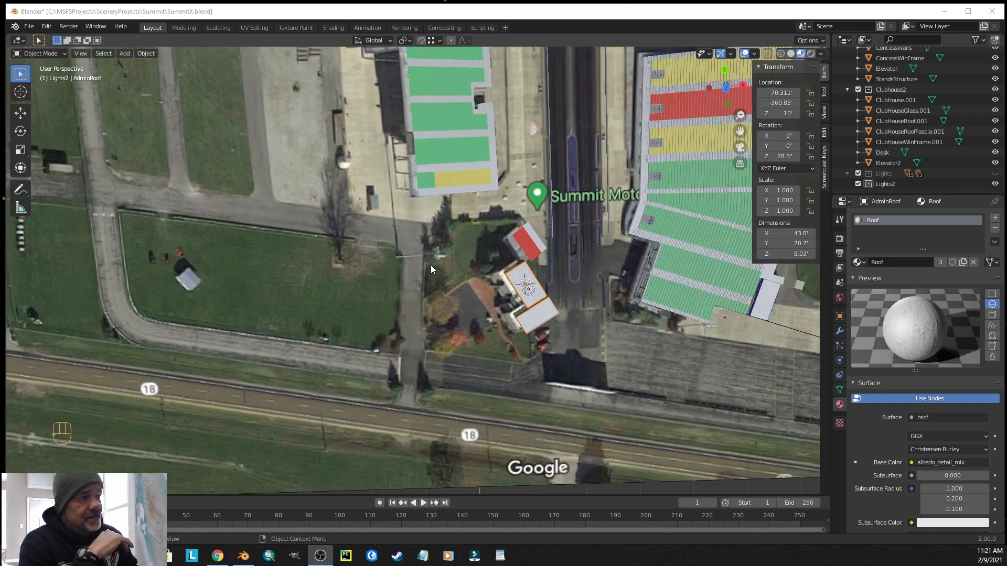
pyautogui.scroll(5, 411, 301)
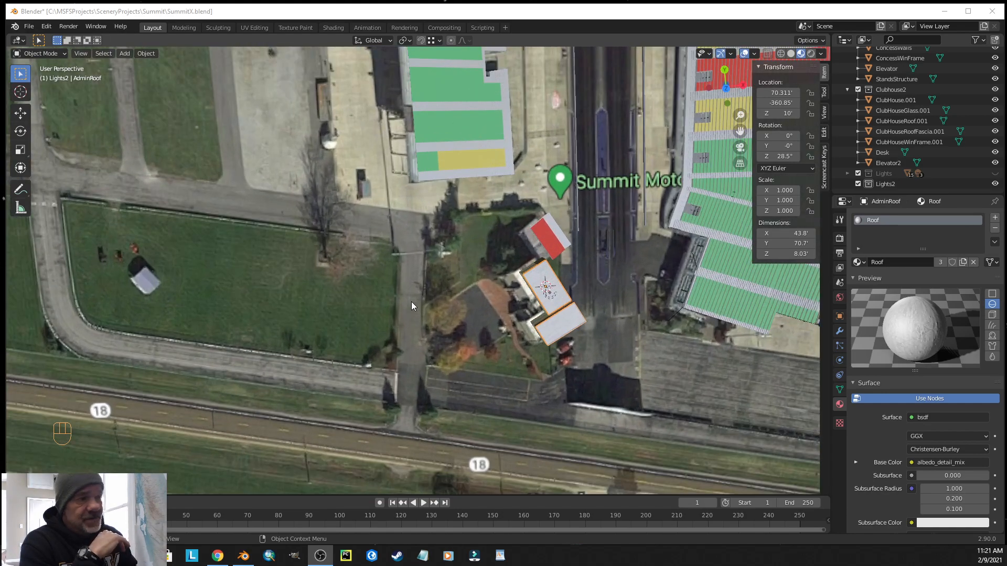
pyautogui.scroll(1, 411, 301)
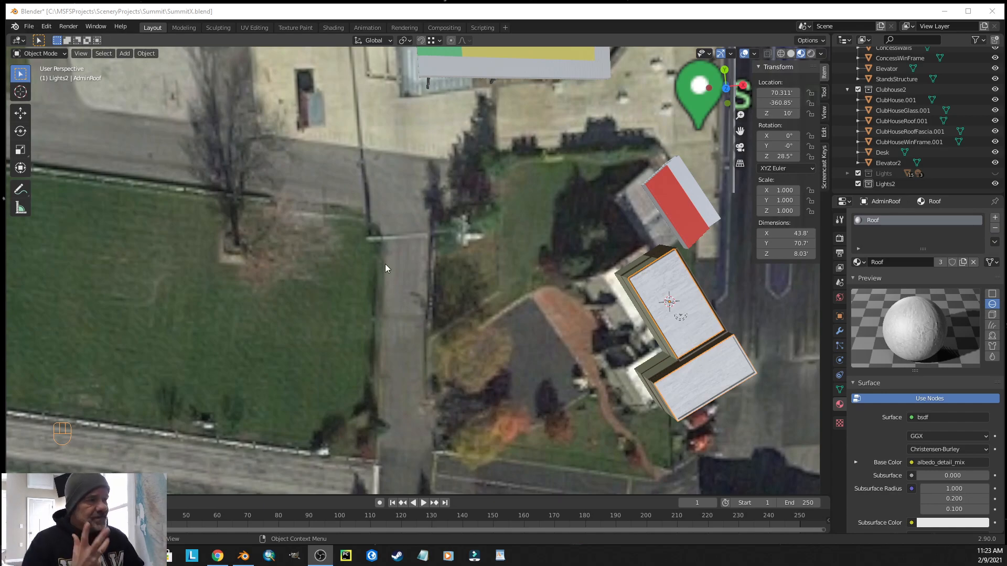
pyautogui.click(886, 184)
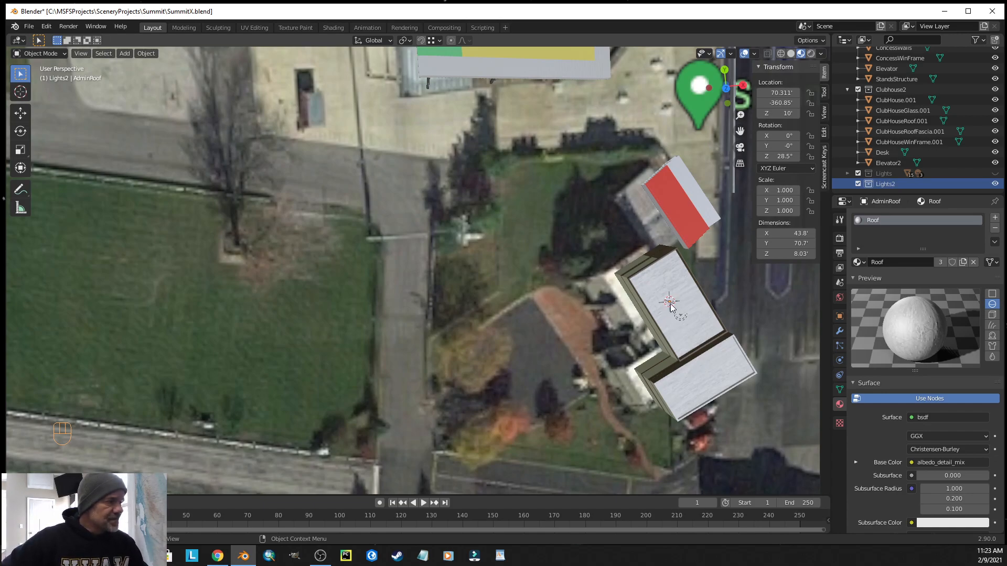
pyautogui.press('shift')
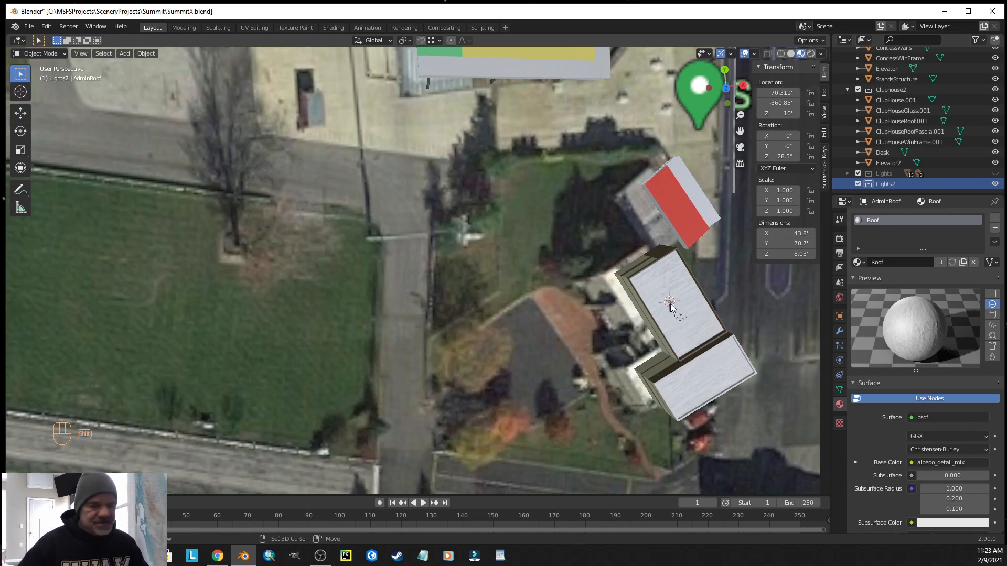
pyautogui.hotkey('shift', 'a')
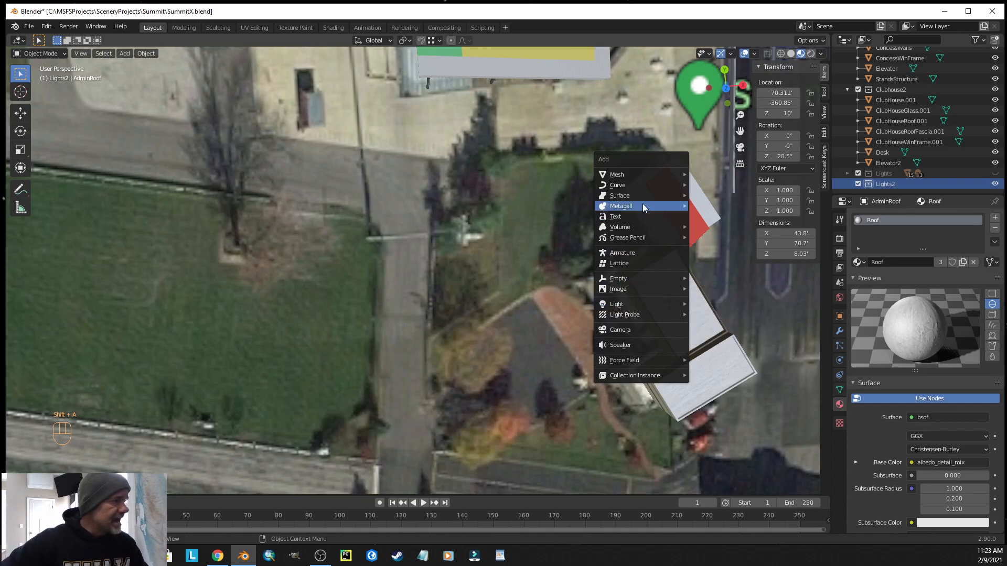
pyautogui.moveTo(644, 177)
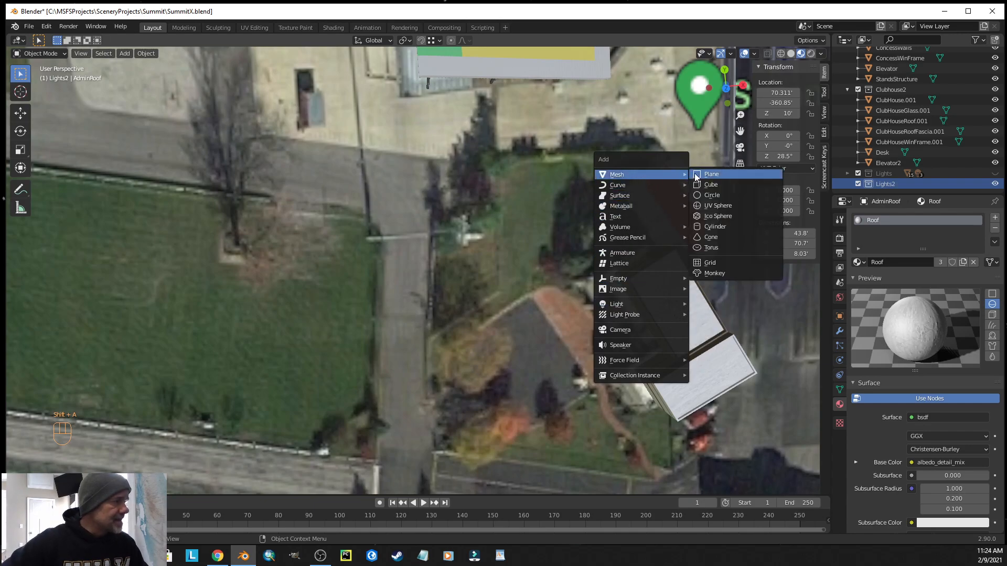
pyautogui.click(716, 226)
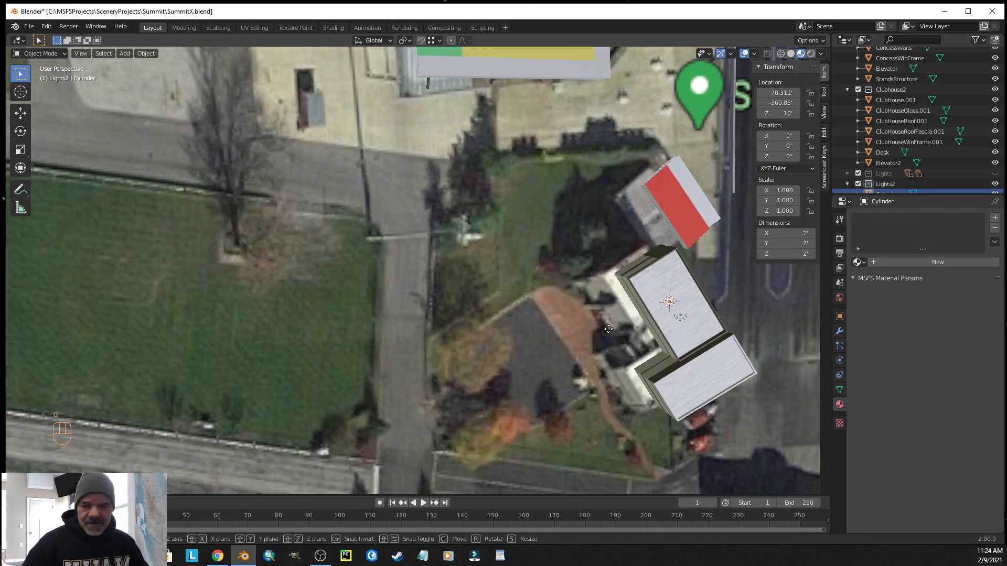
# - Move the cylinder along X and Y onto the light pole's base beside the access road, about X -75.7', Y -317.5'
pyautogui.press('g')
pyautogui.press('x')
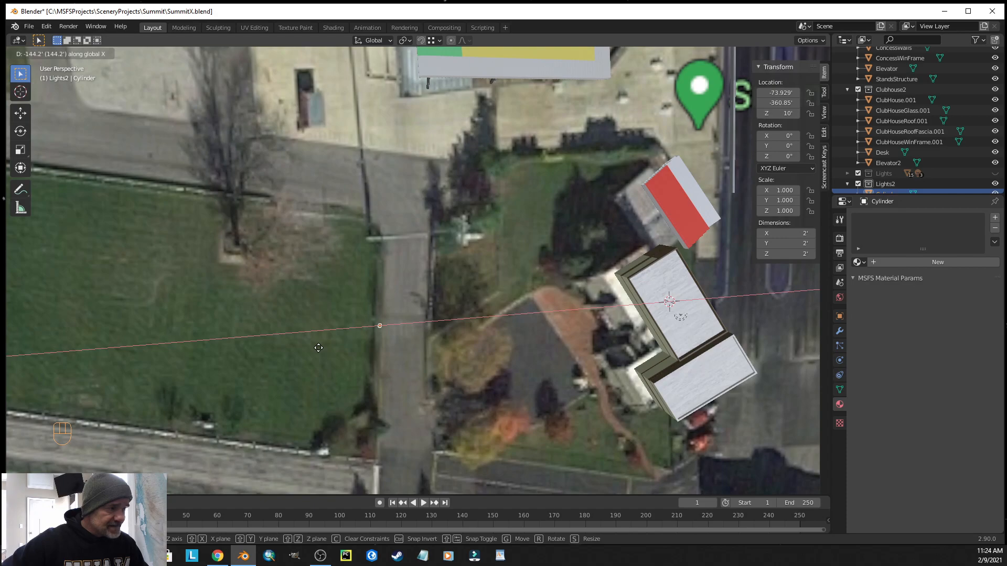
pyautogui.click(316, 348)
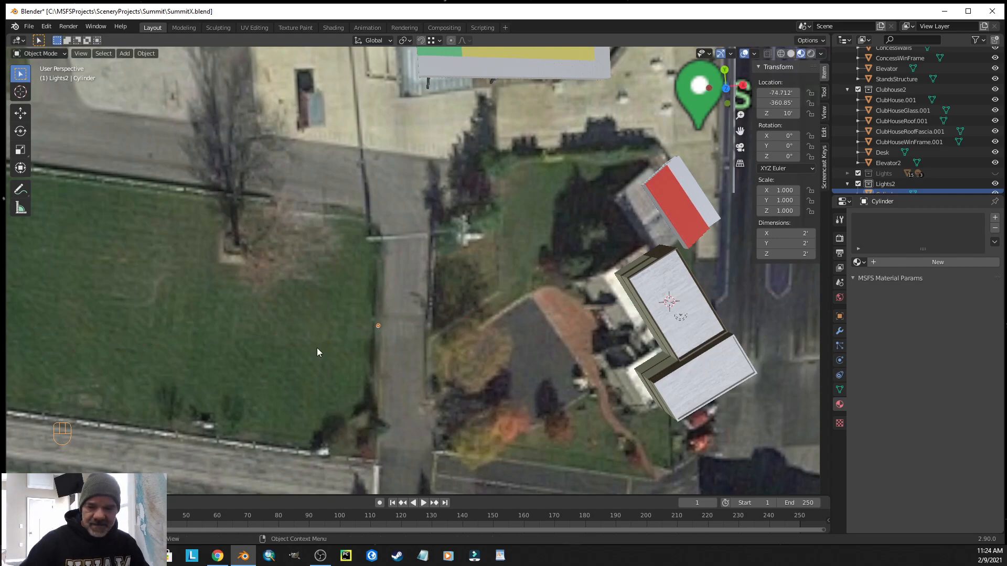
pyautogui.press('g')
pyautogui.press('y')
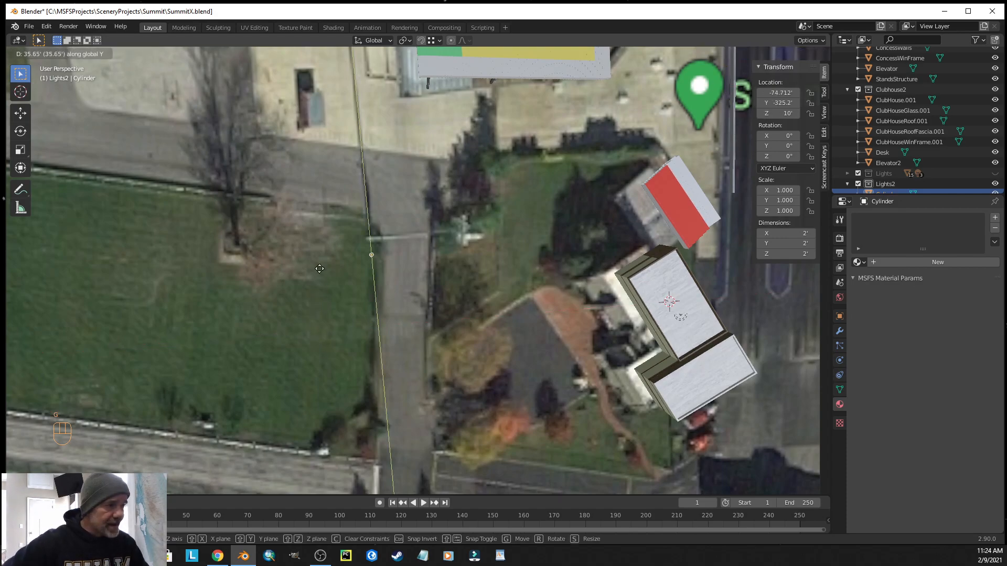
pyautogui.click(313, 261)
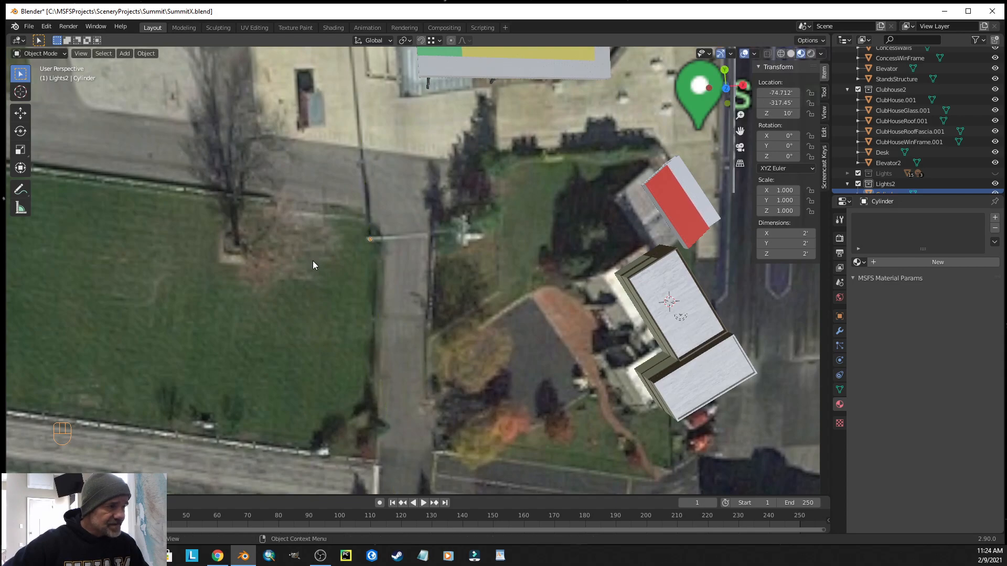
pyautogui.press('g')
pyautogui.press('x')
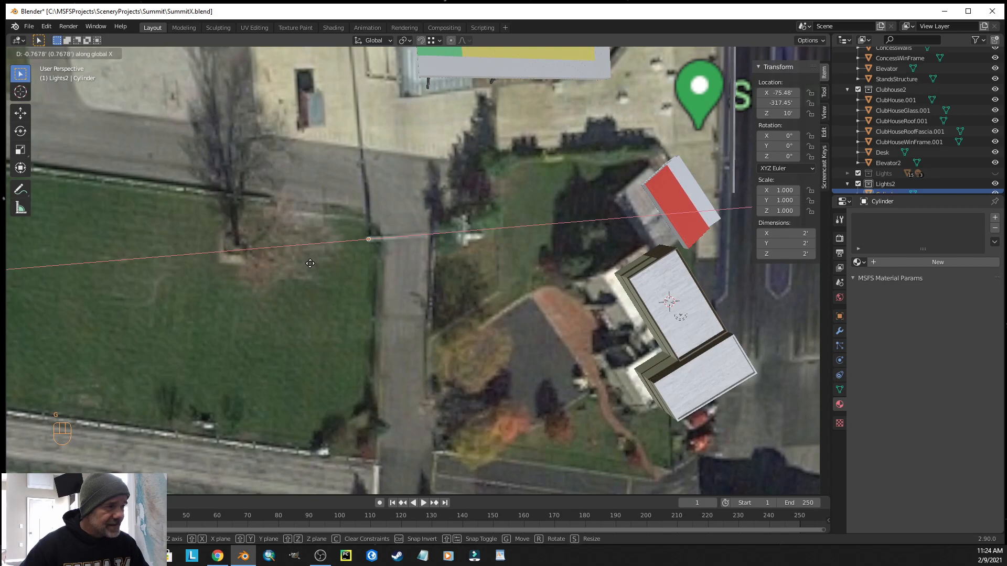
pyautogui.click(315, 265)
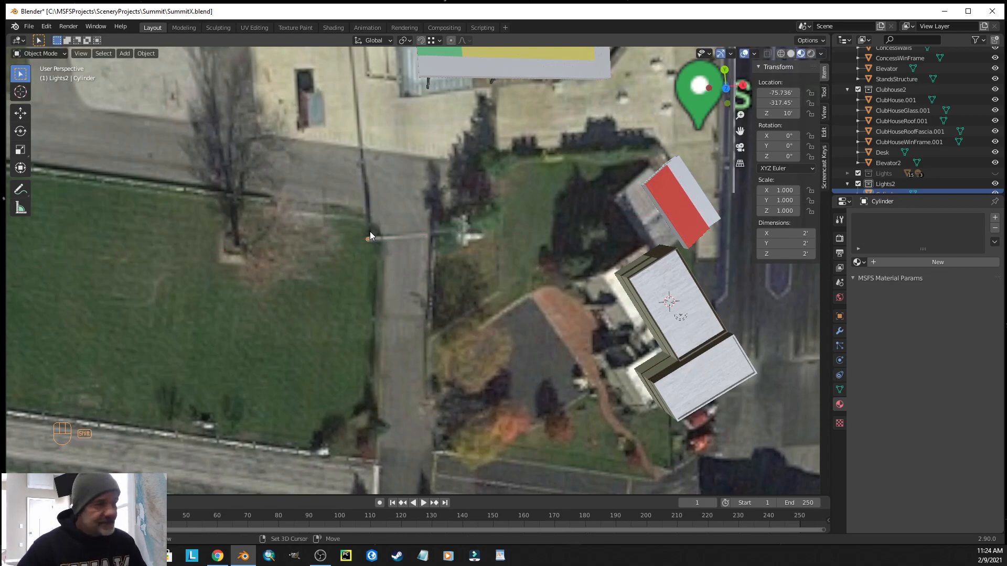
# - Set the cylinder's Z dimension to 60 feet
pyautogui.keyDown('shift'); pyautogui.moveTo(373, 239); pyautogui.dragTo(394, 287, button='middle'); pyautogui.keyUp('shift')
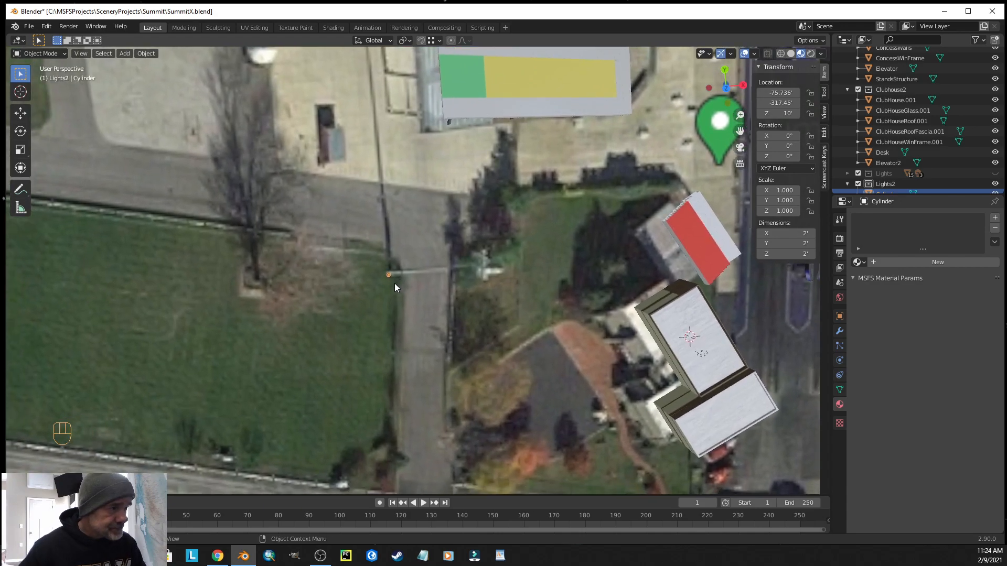
pyautogui.scroll(3, 395, 283)
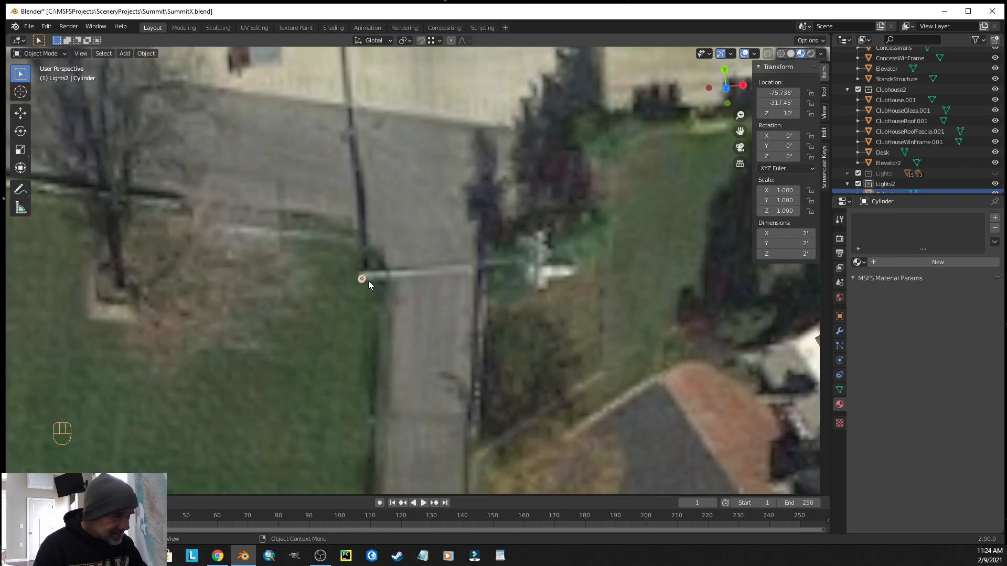
pyautogui.click(788, 254)
pyautogui.write('60')
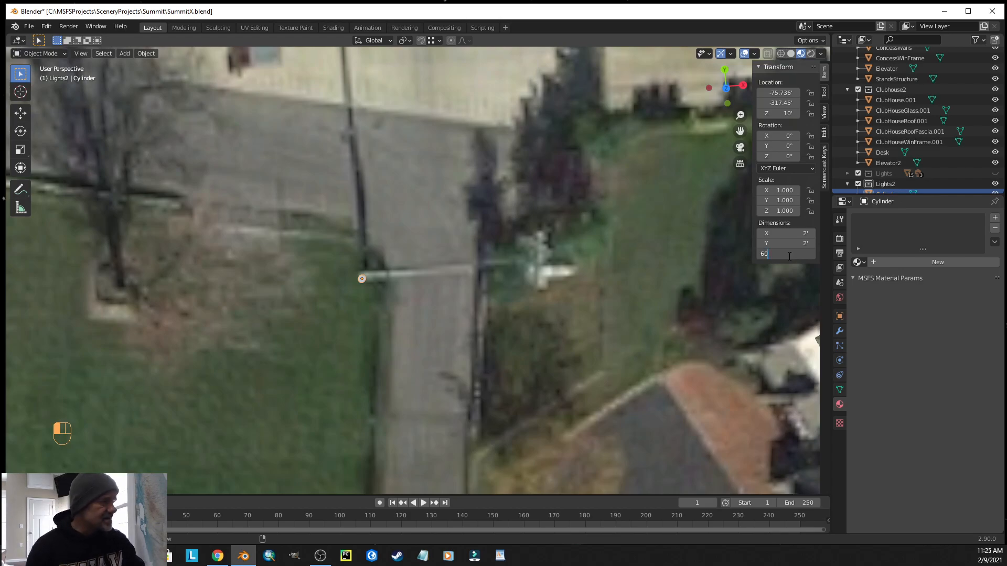
pyautogui.press('Return')
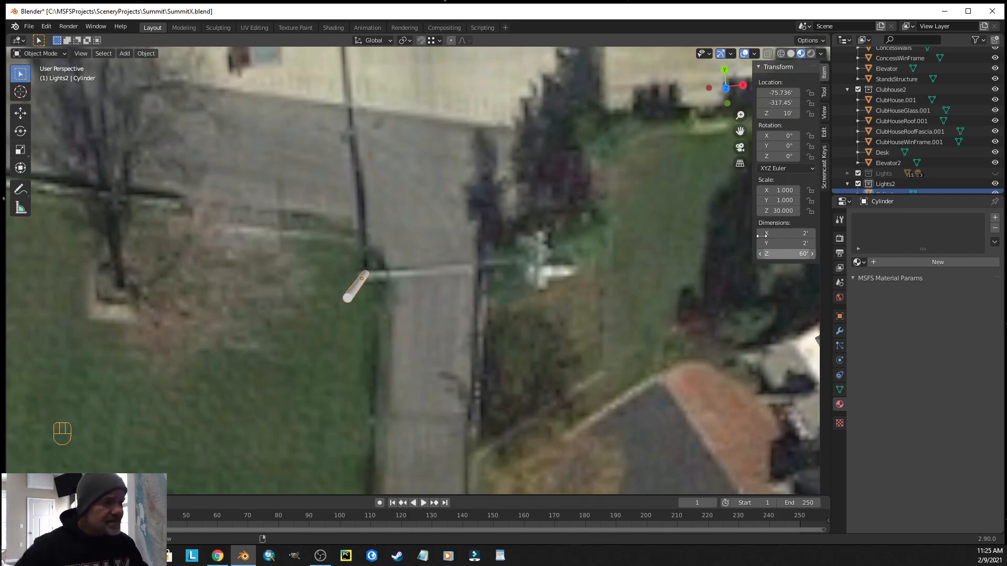
# - Raise the pole along Z to about 29.4' so that its base sits at ground level
pyautogui.moveTo(452, 376); pyautogui.dragTo(421, 384, button='middle')
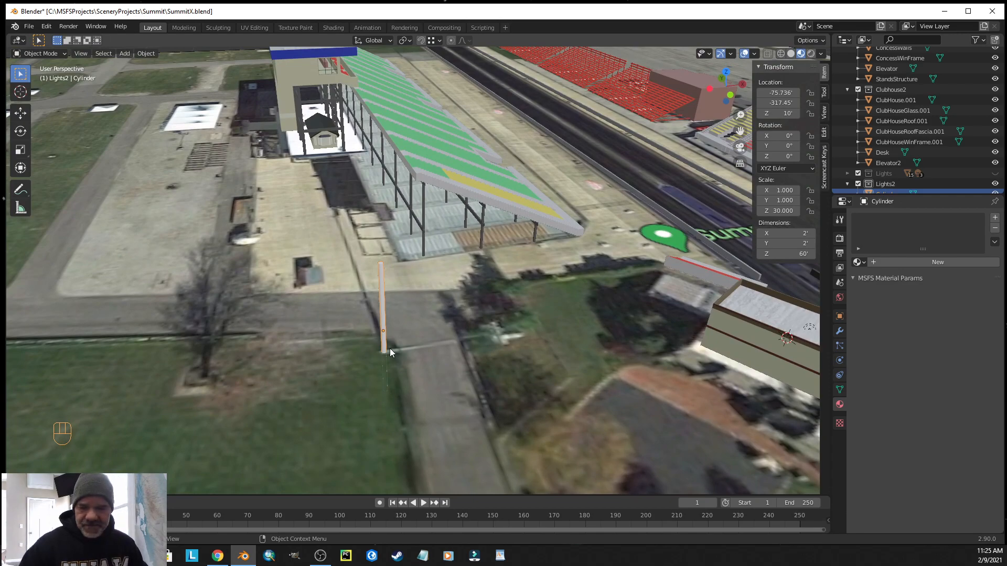
pyautogui.press('g')
pyautogui.press('z')
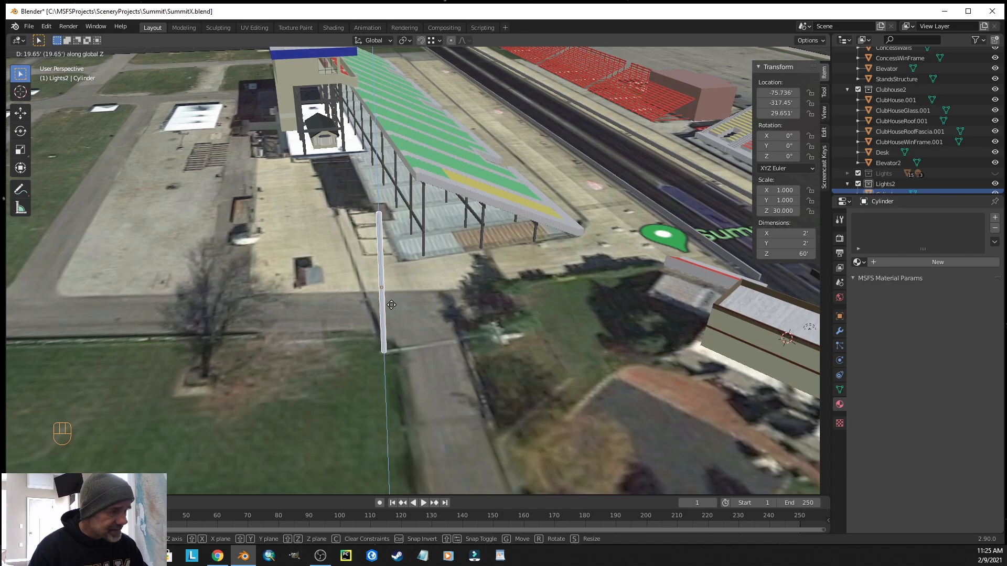
pyautogui.click(391, 305)
pyautogui.moveTo(431, 373)
pyautogui.mouseDown(button='middle')
pyautogui.moveTo(446, 353)
pyautogui.moveTo(370, 344)
pyautogui.moveTo(295, 310)
pyautogui.moveTo(312, 322)
pyautogui.moveTo(471, 304)
pyautogui.moveTo(434, 337)
pyautogui.moveTo(438, 355)
pyautogui.mouseUp(button='middle')
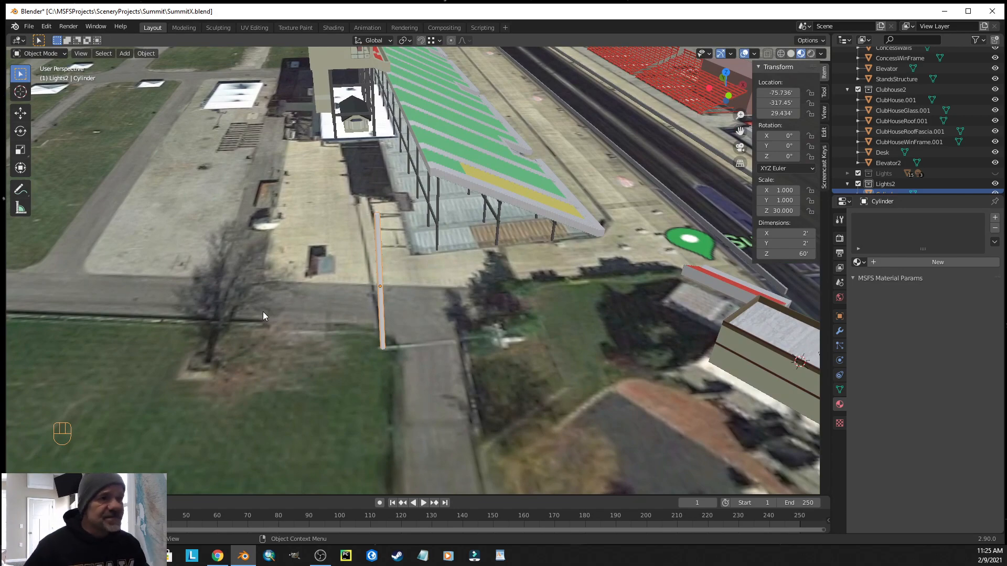
# - Taper the pole in Edit Mode by scaling its top ring of vertices to roughly half size
pyautogui.press('Tab')
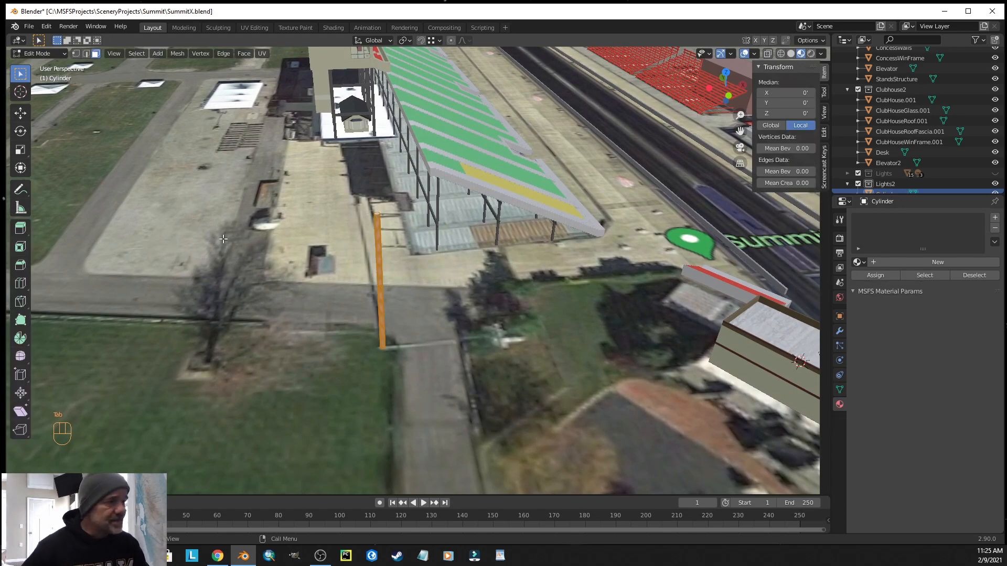
pyautogui.scroll(5, 387, 231)
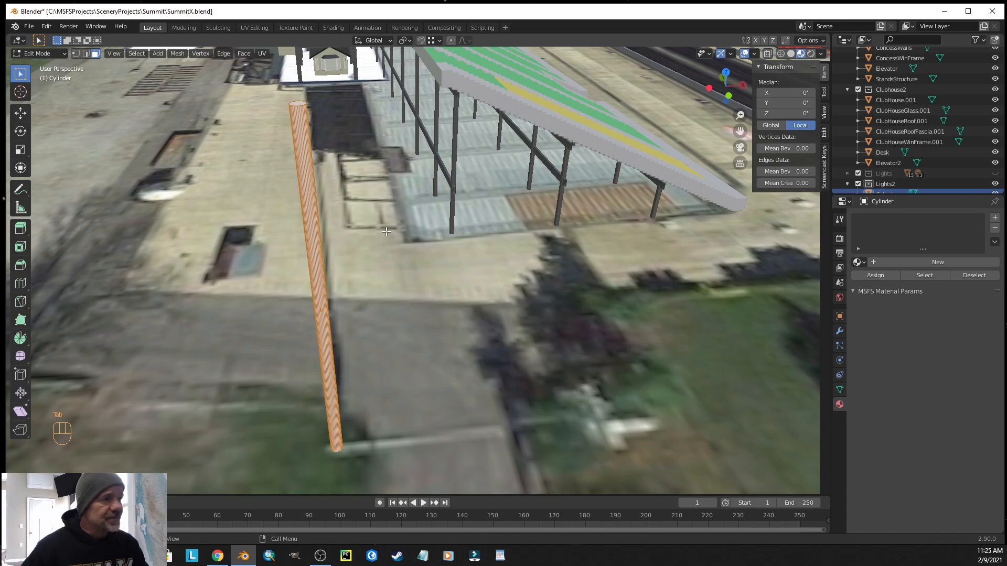
pyautogui.keyDown('shift'); pyautogui.moveTo(346, 236); pyautogui.dragTo(404, 245, button='middle'); pyautogui.keyUp('shift')
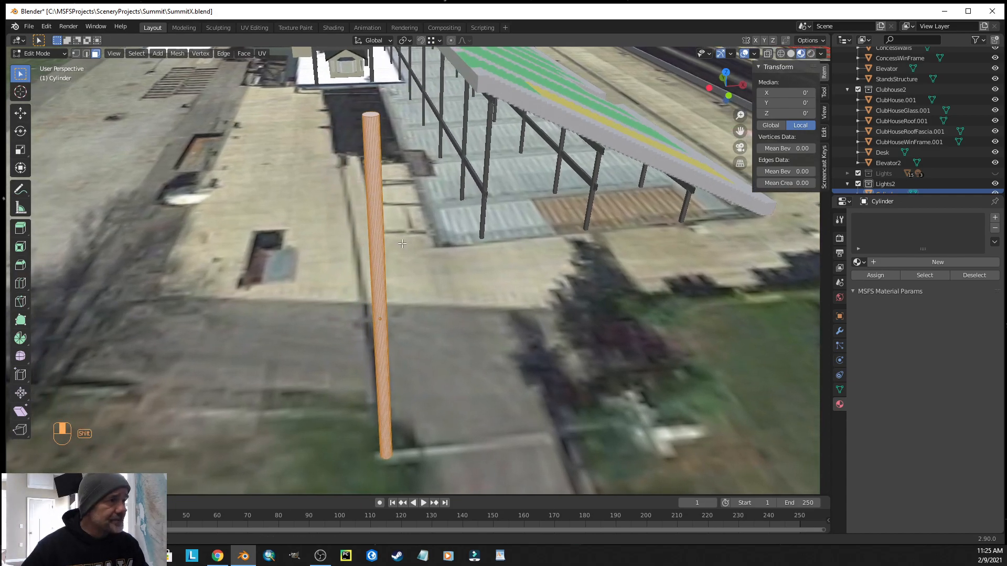
pyautogui.click(75, 54)
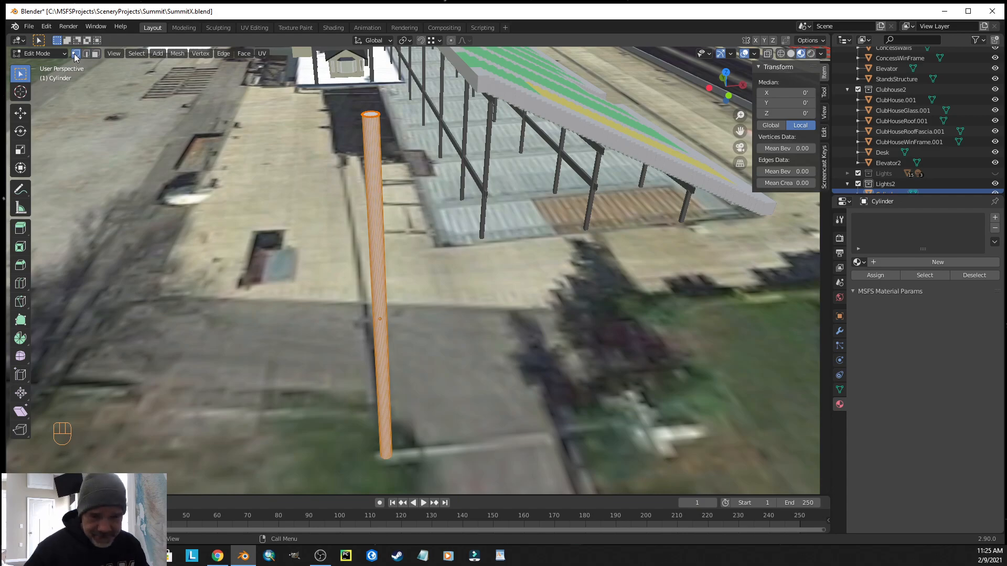
pyautogui.moveTo(337, 92); pyautogui.dragTo(414, 138)
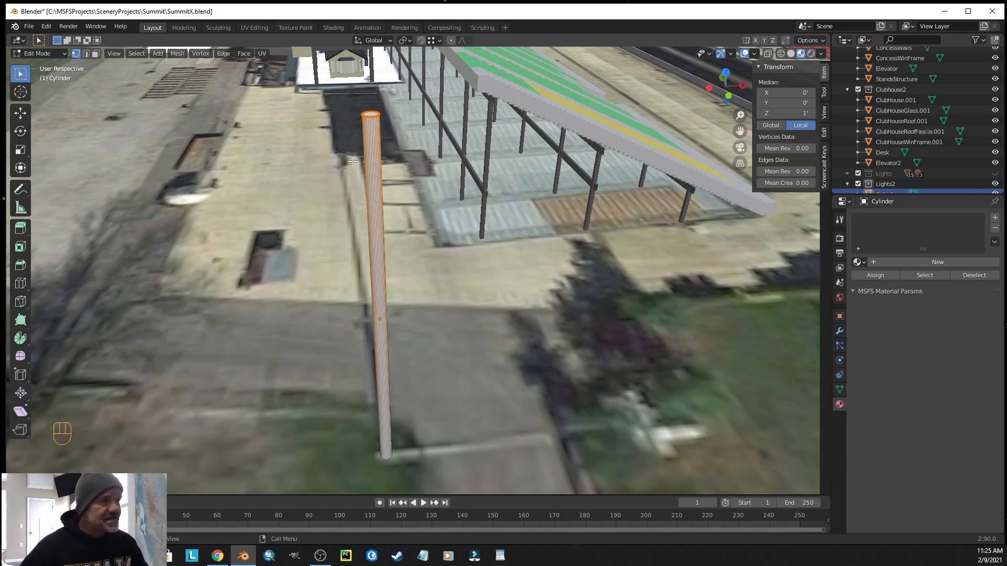
pyautogui.press('s')
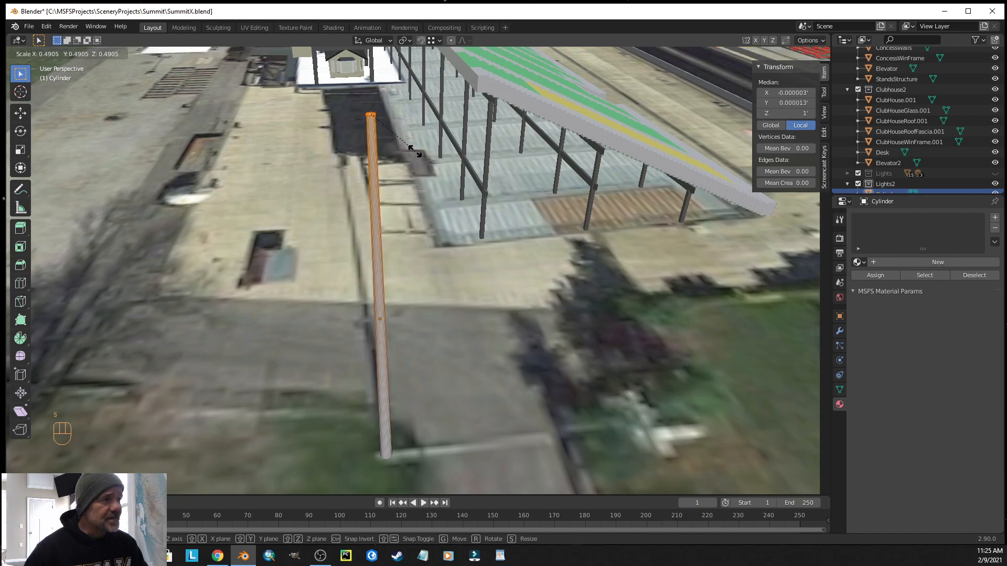
pyautogui.click(417, 168)
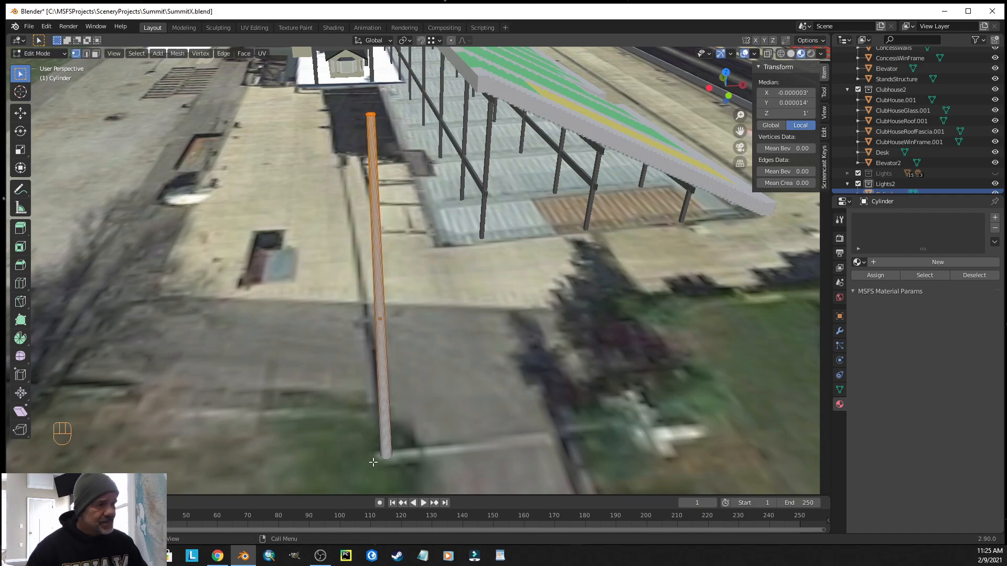
pyautogui.moveTo(522, 362); pyautogui.dragTo(492, 353, button='middle')
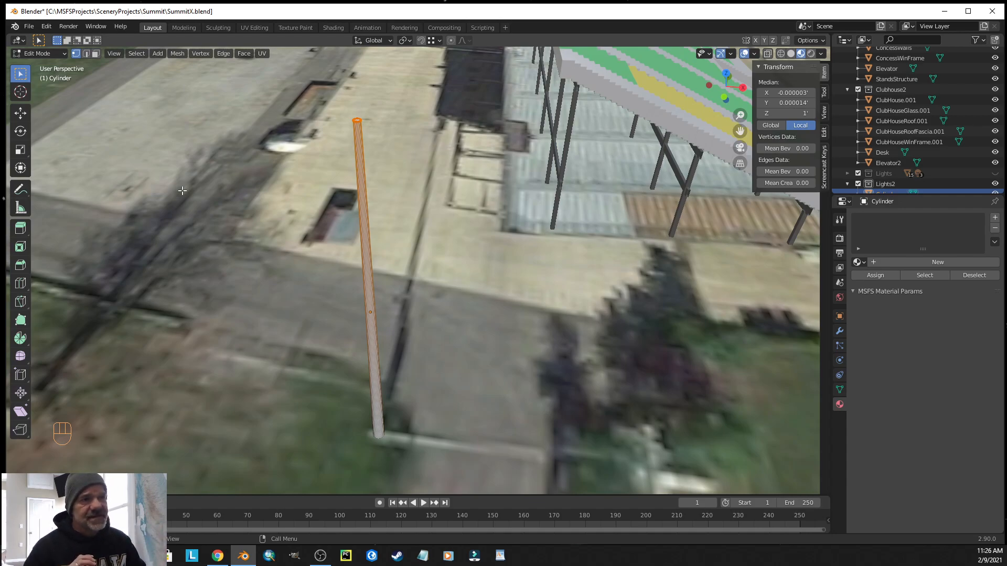
pyautogui.press('`')
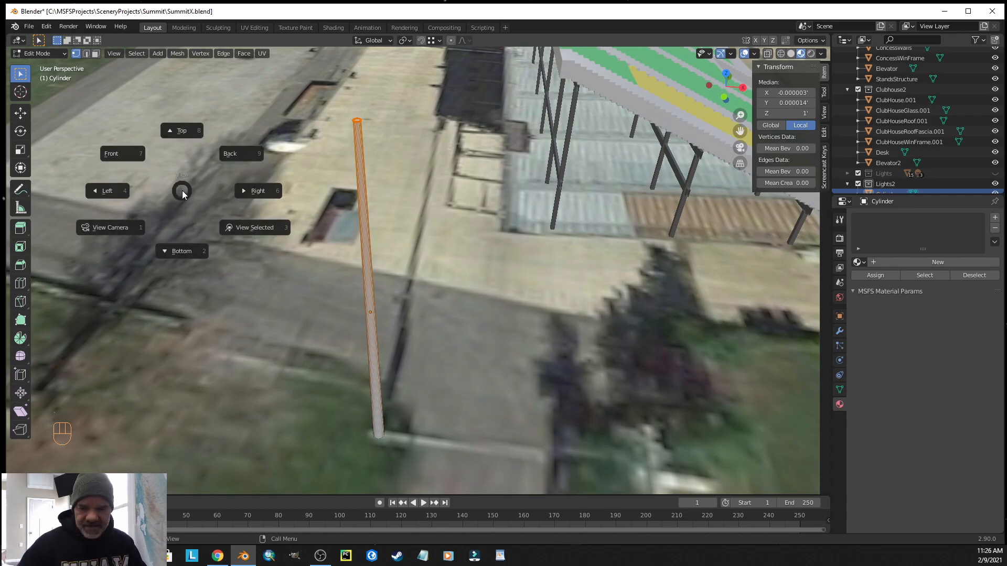
pyautogui.press('8')
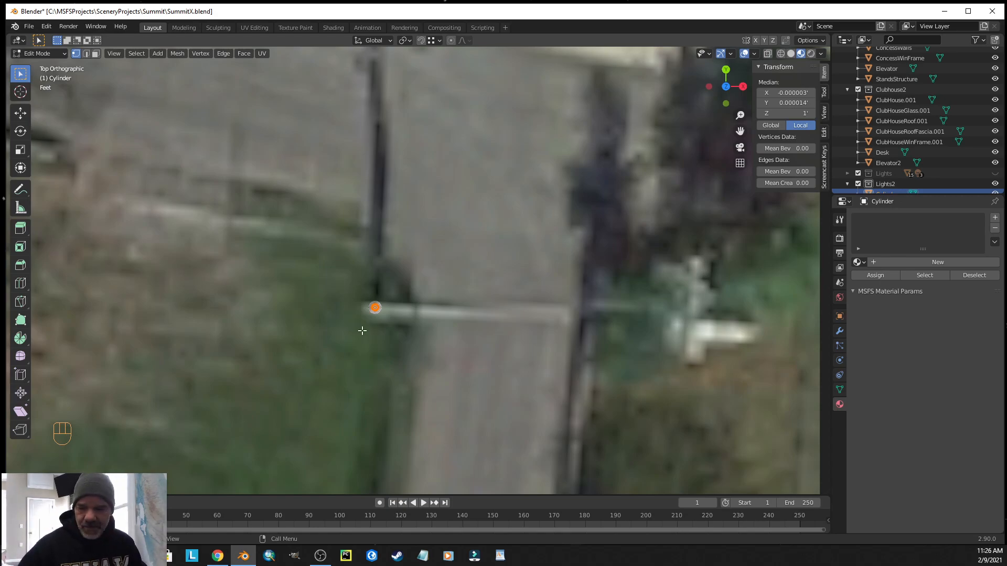
pyautogui.hotkey('shift', 'a')
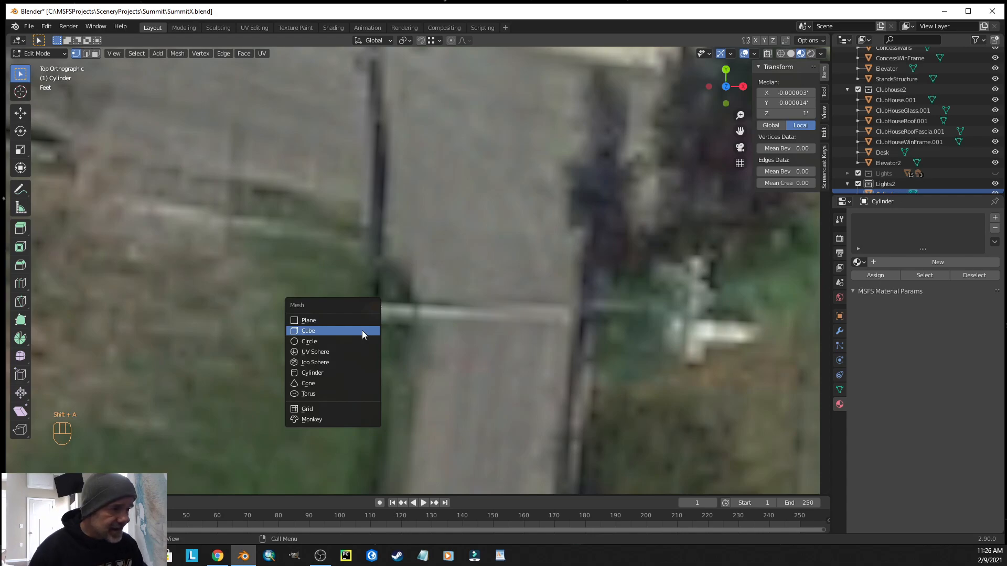
pyautogui.click(362, 332)
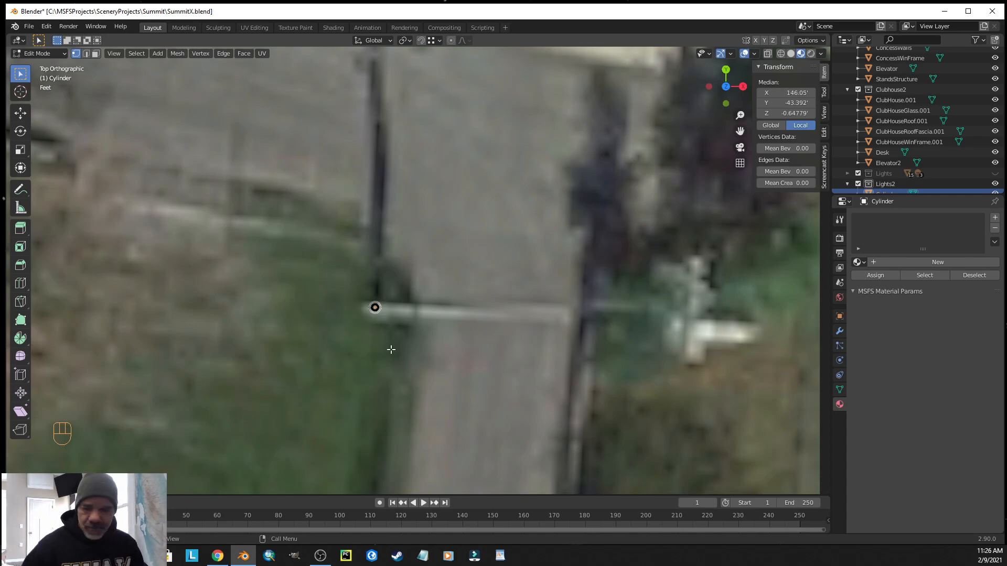
pyautogui.press('s')
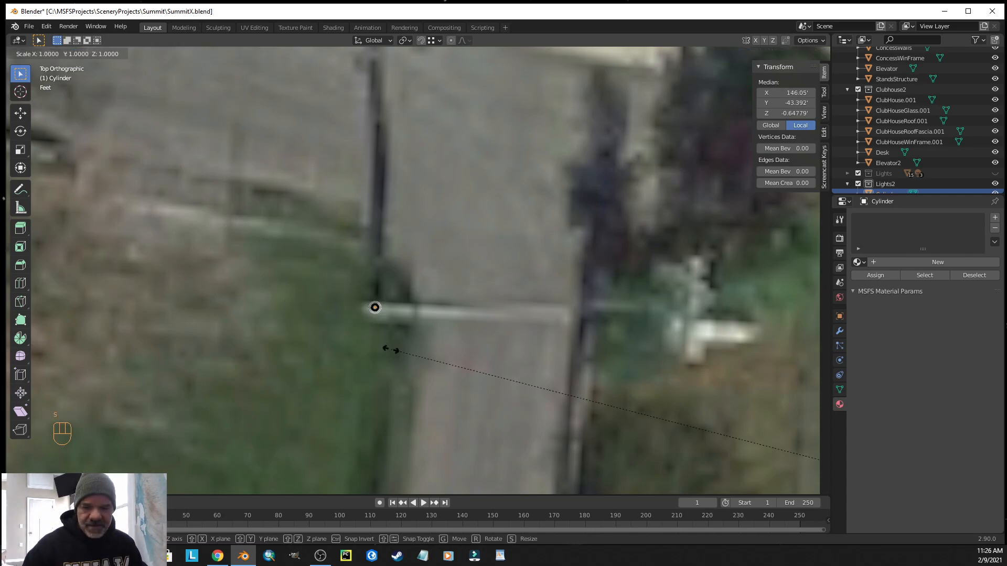
pyautogui.press('y')
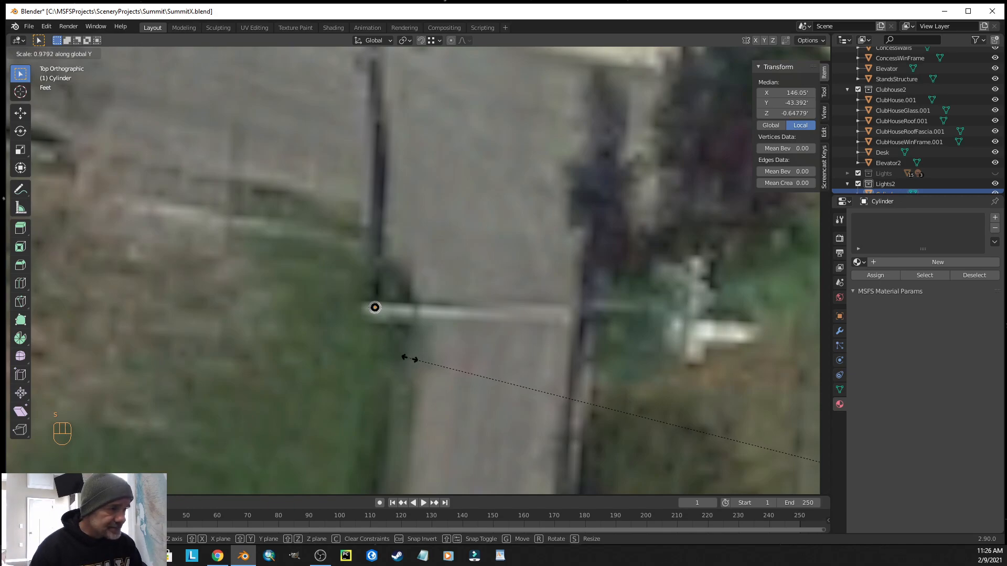
pyautogui.click(346, 312)
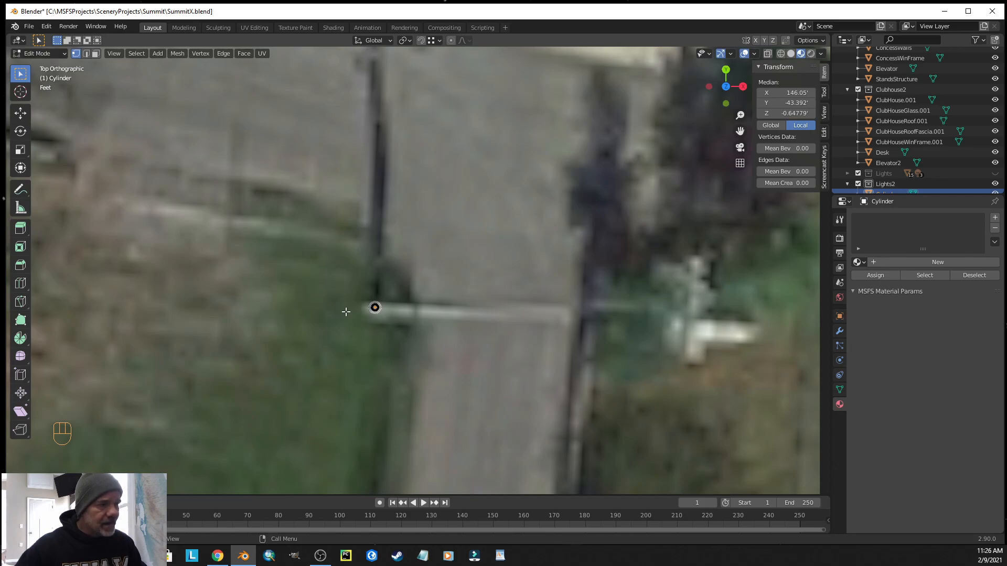
pyautogui.press('Delete')
pyautogui.click(318, 331)
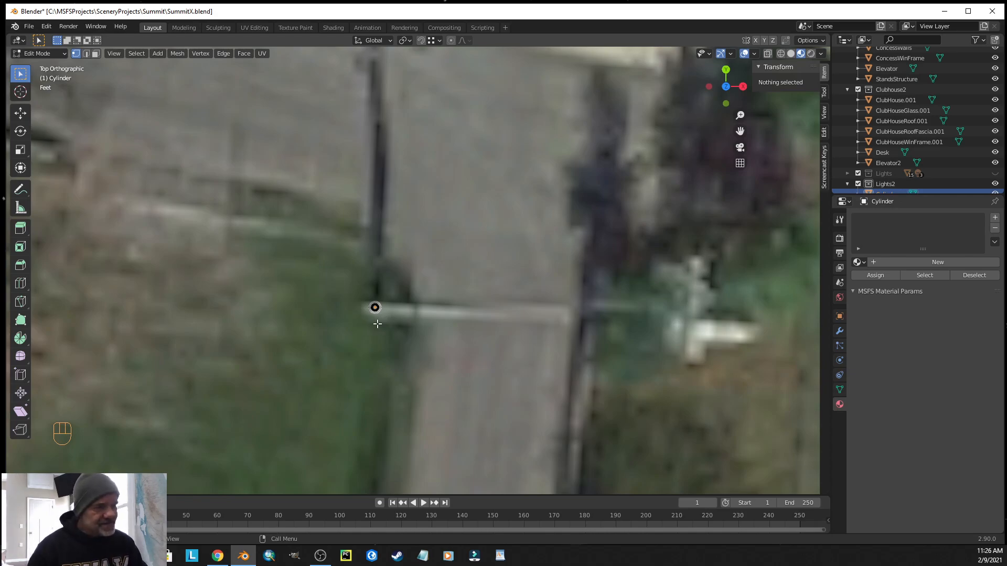
# - Select all of the pole's vertices and snap the 3D cursor to the selection
pyautogui.moveTo(378, 371); pyautogui.dragTo(395, 342, button='middle')
pyautogui.moveTo(358, 414); pyautogui.dragTo(436, 195)
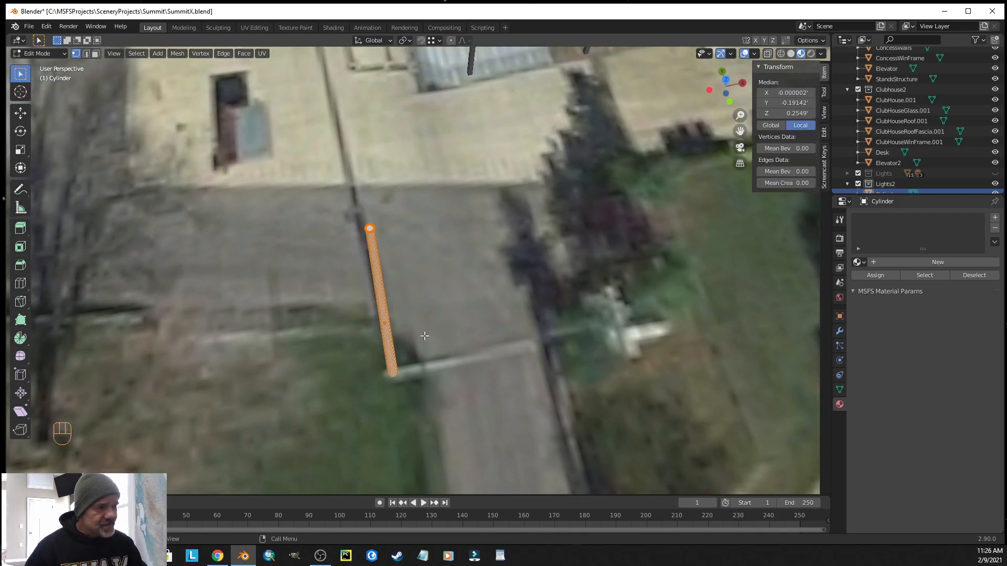
pyautogui.press('shift')
pyautogui.hotkey('shift', 's')
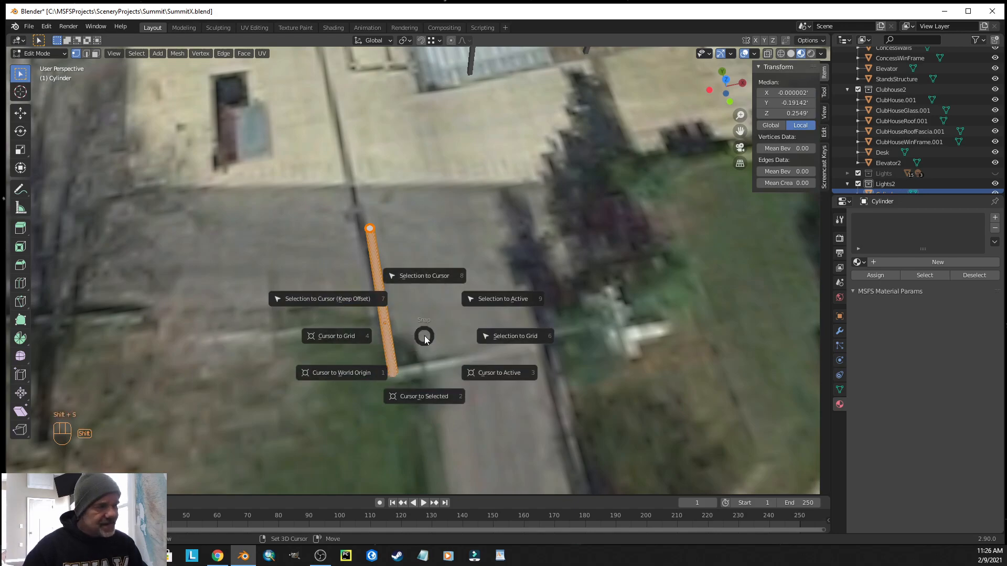
pyautogui.click(432, 396)
pyautogui.moveTo(461, 324); pyautogui.dragTo(451, 348, button='middle')
pyautogui.press('`')
pyautogui.press('8')
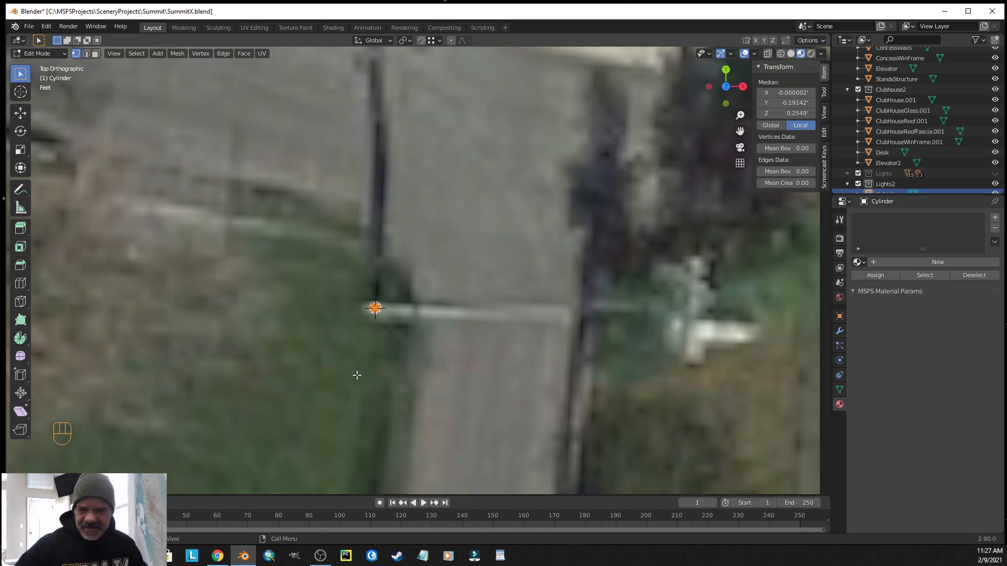
# - Select the pole in Object Mode and snap the 3D cursor to its origin
pyautogui.press('Tab')
pyautogui.moveTo(409, 413); pyautogui.dragTo(411, 370, button='middle')
pyautogui.click(386, 357)
pyautogui.click(384, 352)
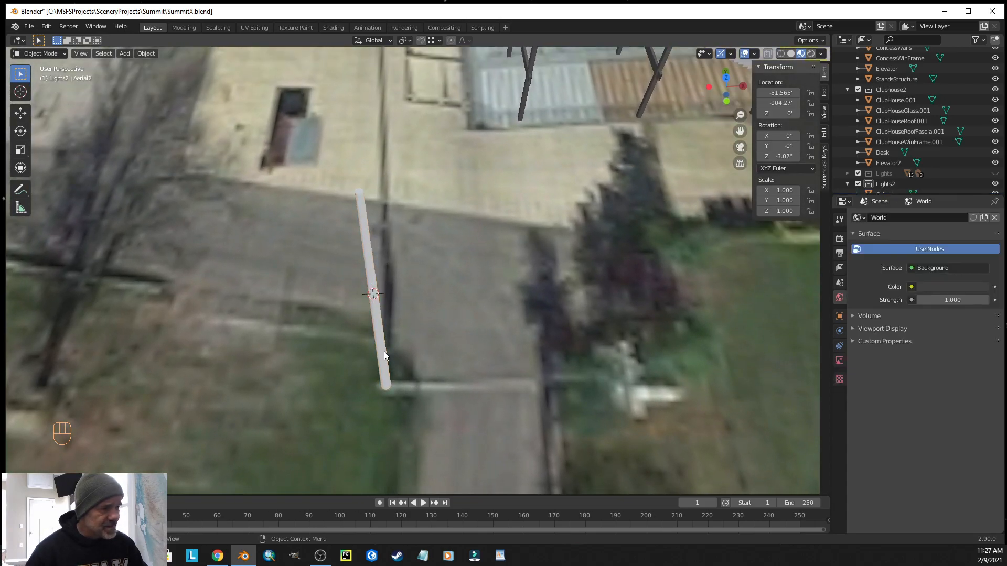
pyautogui.hotkey('shift', 's')
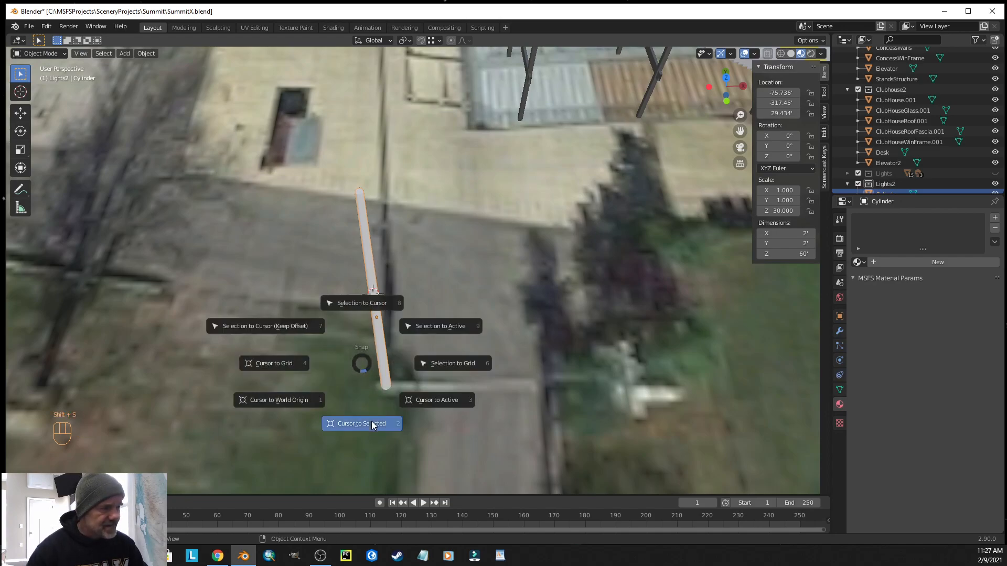
pyautogui.click(371, 421)
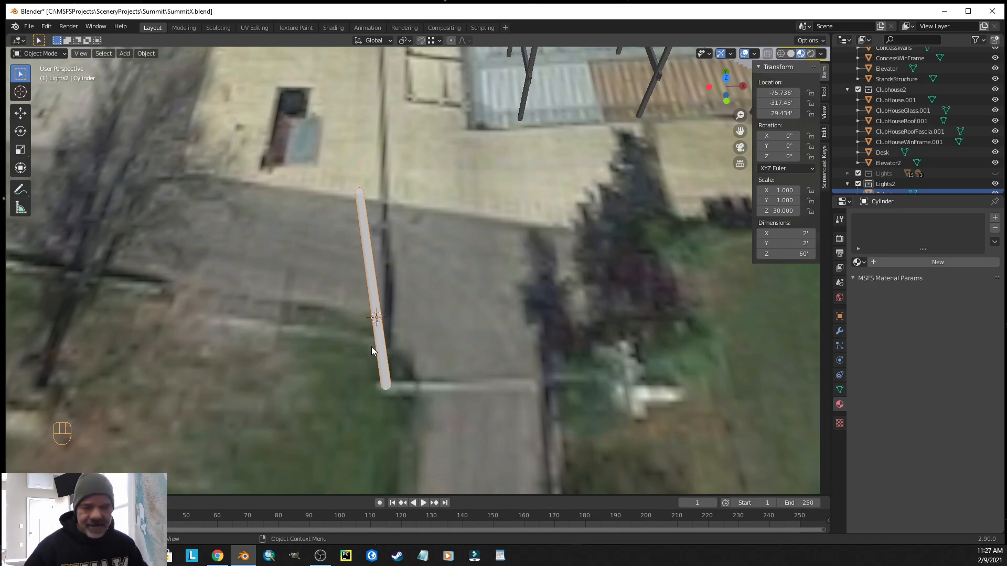
# - Add a cube to the pole mesh in Edit Mode and stretch it along Y into a long crossbar
pyautogui.press('Tab')
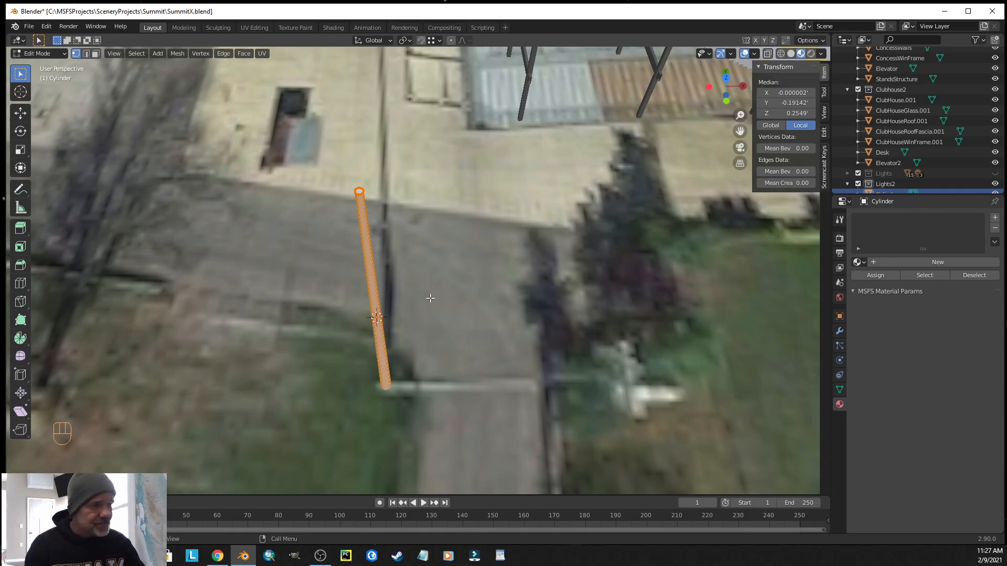
pyautogui.press('`')
pyautogui.press('t')
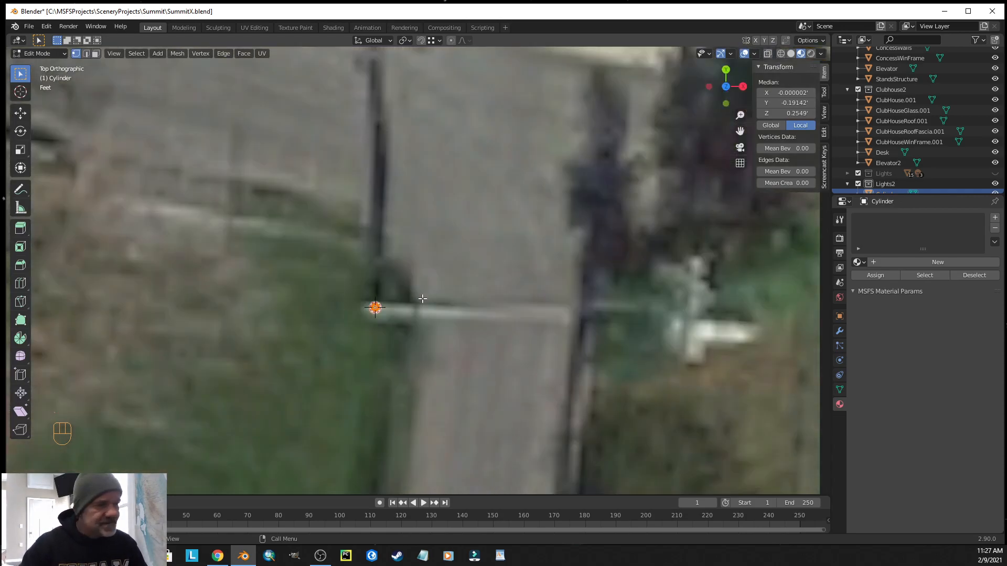
pyautogui.press('shift')
pyautogui.hotkey('shift', 'a')
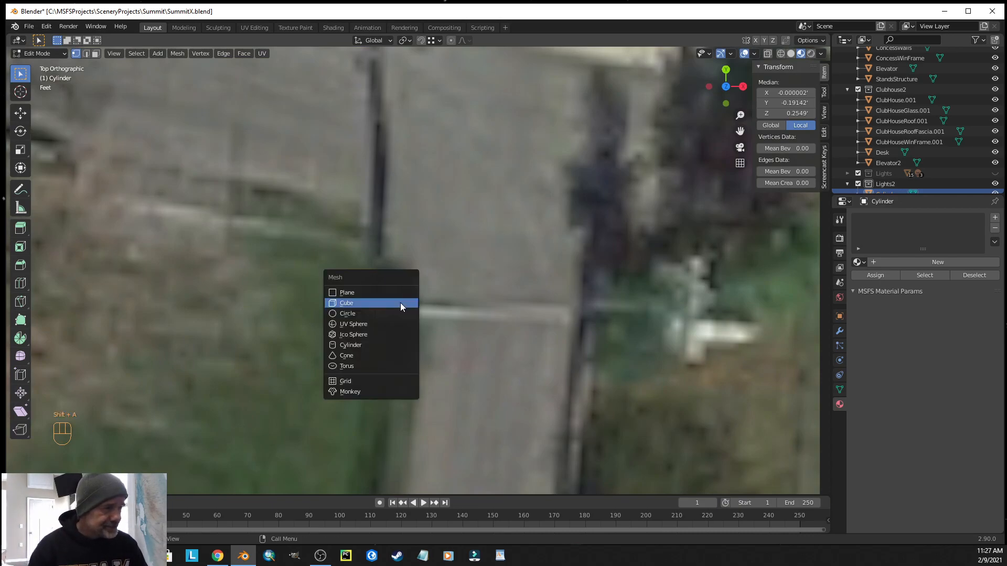
pyautogui.click(401, 304)
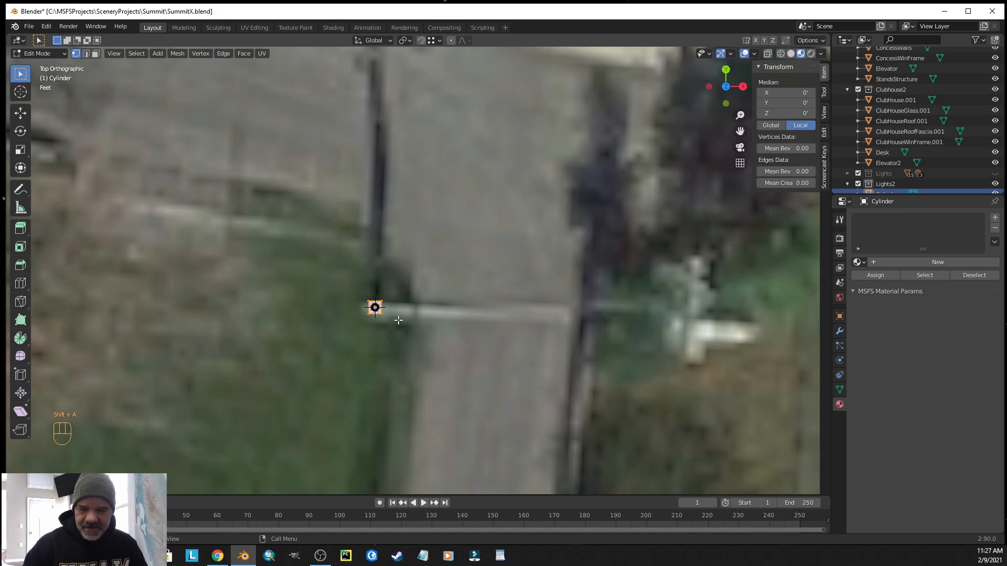
pyautogui.press('s')
pyautogui.press('y')
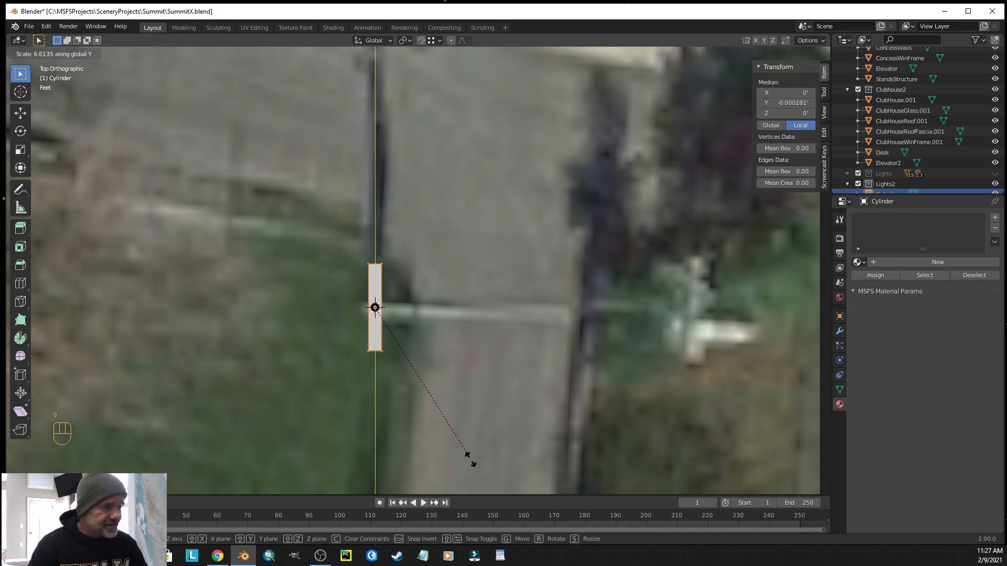
pyautogui.click(558, 375)
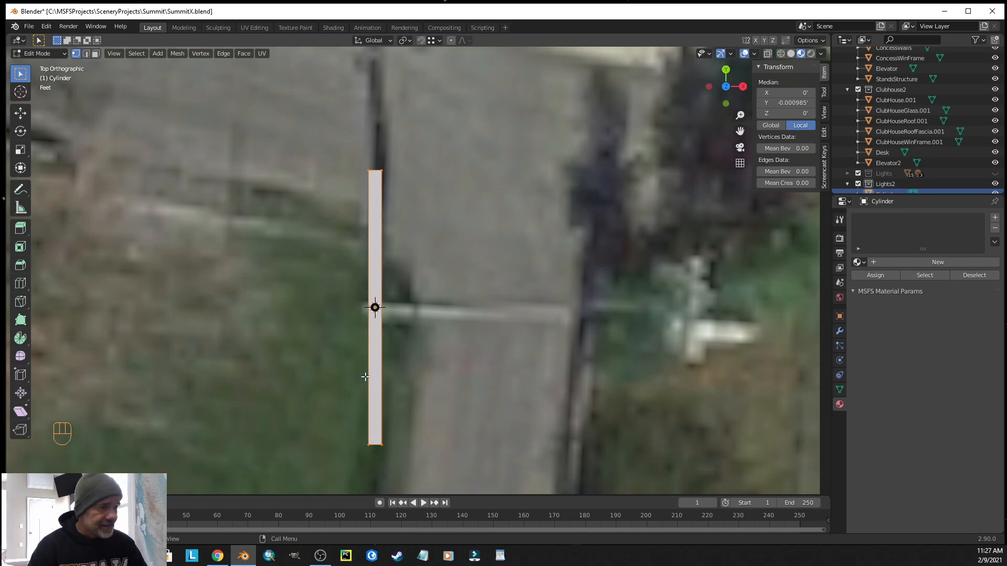
# - Thin the crossbar by scaling it down along X and to about 0.29 along Z
pyautogui.press('s')
pyautogui.press('x')
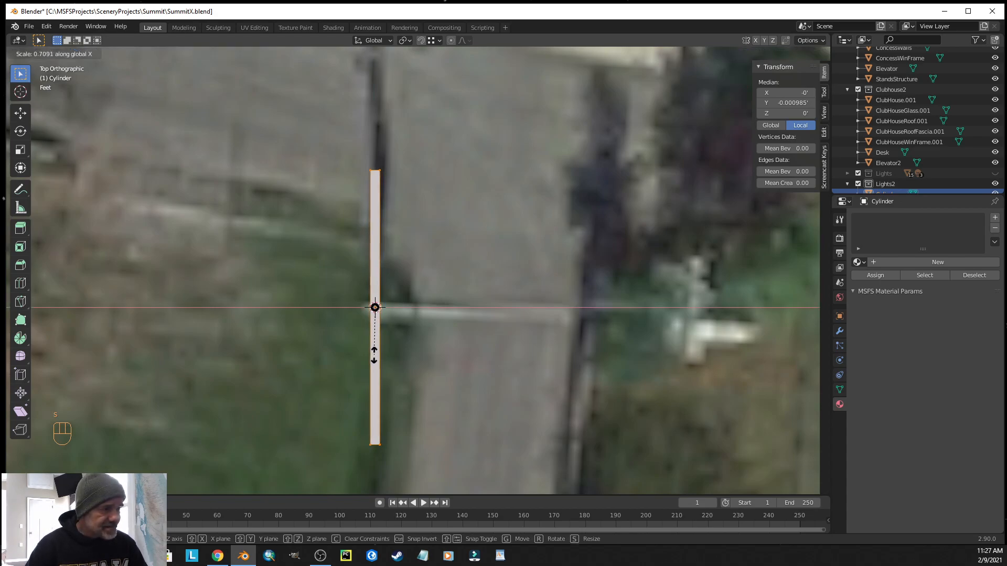
pyautogui.click(375, 308)
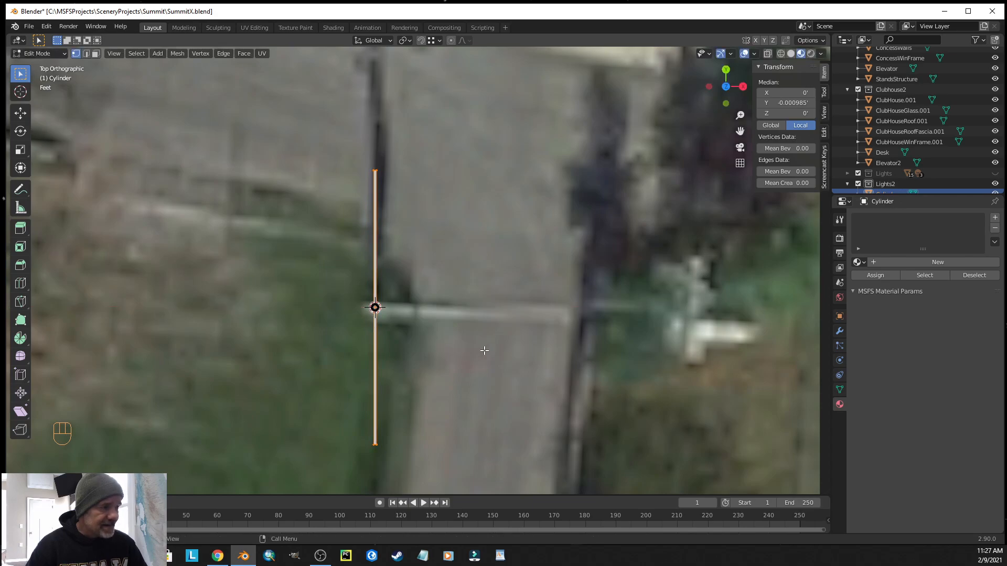
pyautogui.moveTo(512, 362); pyautogui.dragTo(424, 280, button='middle')
pyautogui.press('s')
pyautogui.press('z')
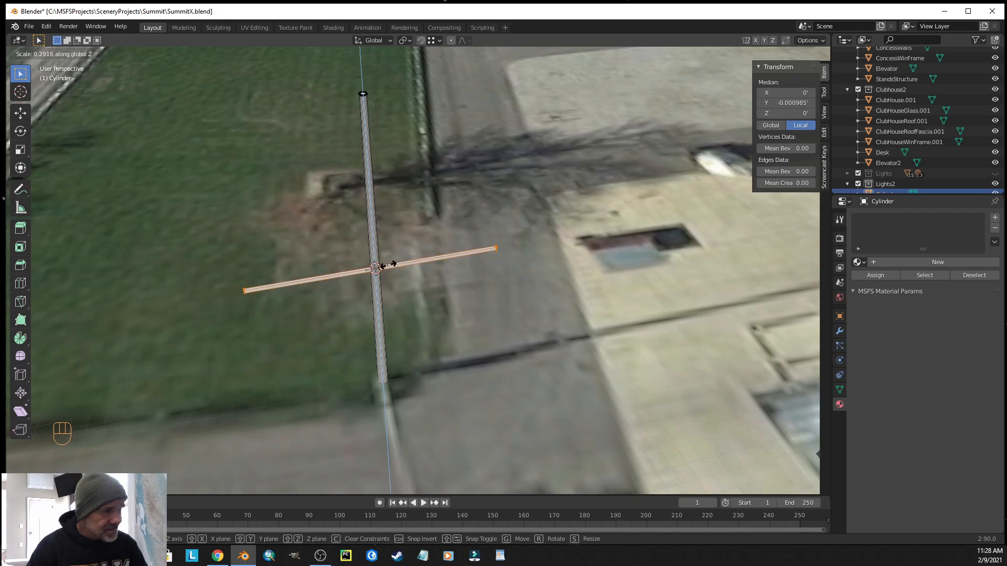
pyautogui.click(388, 265)
# - Shorten the crossbar by scaling it to about 0.64 along Y
pyautogui.moveTo(461, 334); pyautogui.dragTo(461, 281, button='middle')
pyautogui.moveTo(454, 305); pyautogui.dragTo(456, 306, button='middle')
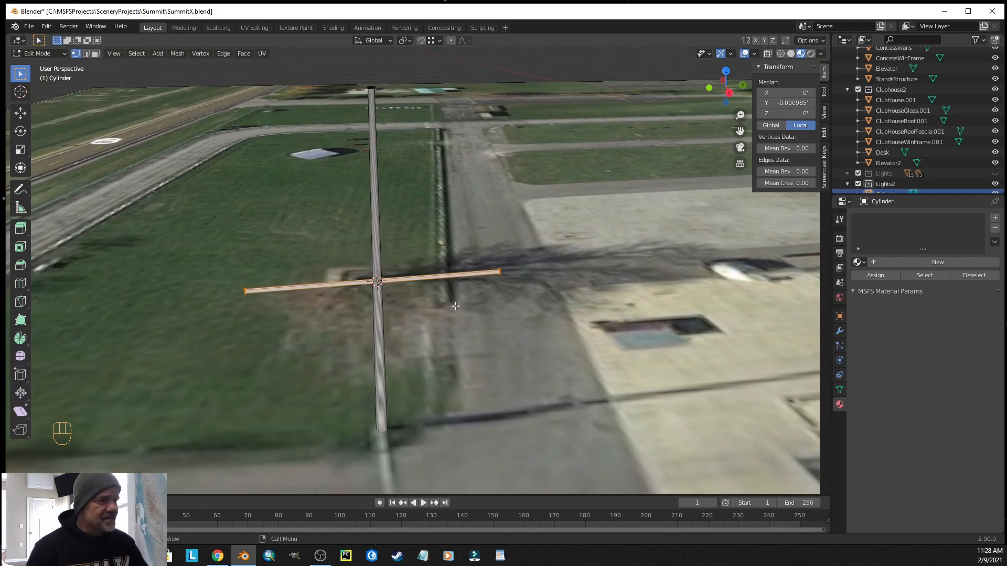
pyautogui.press('s')
pyautogui.press('y')
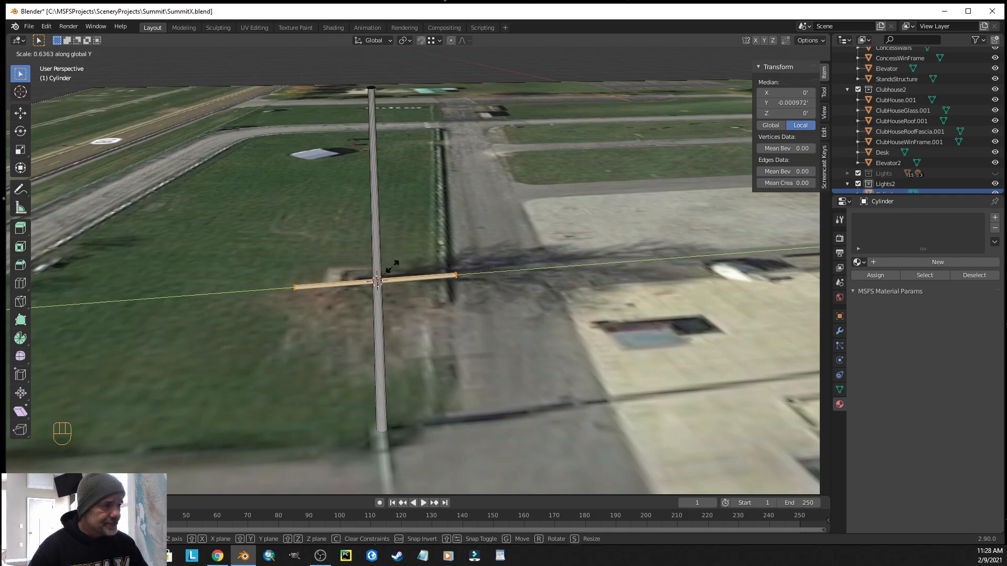
pyautogui.click(392, 267)
# - Raise the crossbar about 29.4' along Z to just below the top of the pole
pyautogui.moveTo(417, 370)
pyautogui.mouseDown(button='middle')
pyautogui.moveTo(534, 359)
pyautogui.moveTo(434, 366)
pyautogui.mouseUp(button='middle')
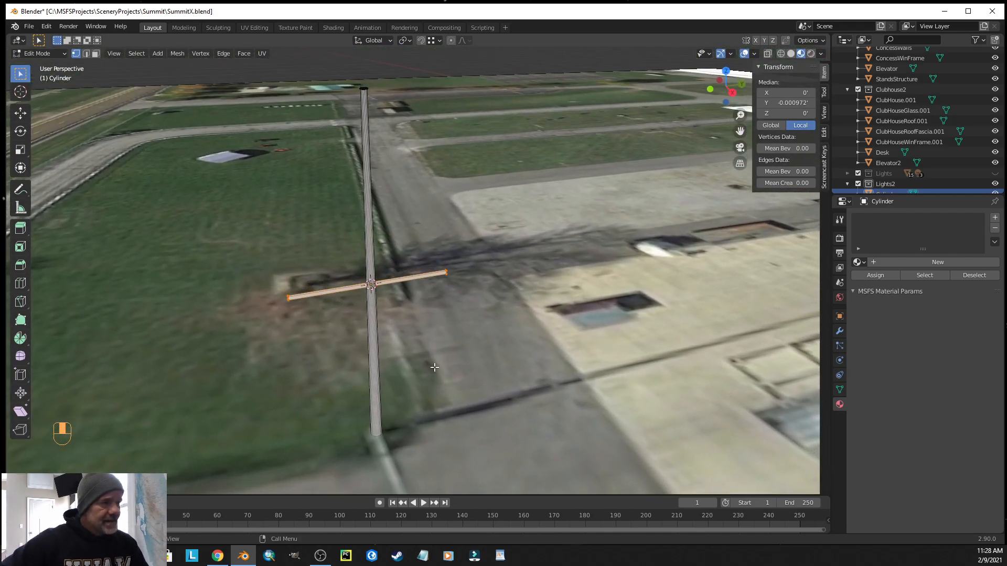
pyautogui.press('g')
pyautogui.press('z')
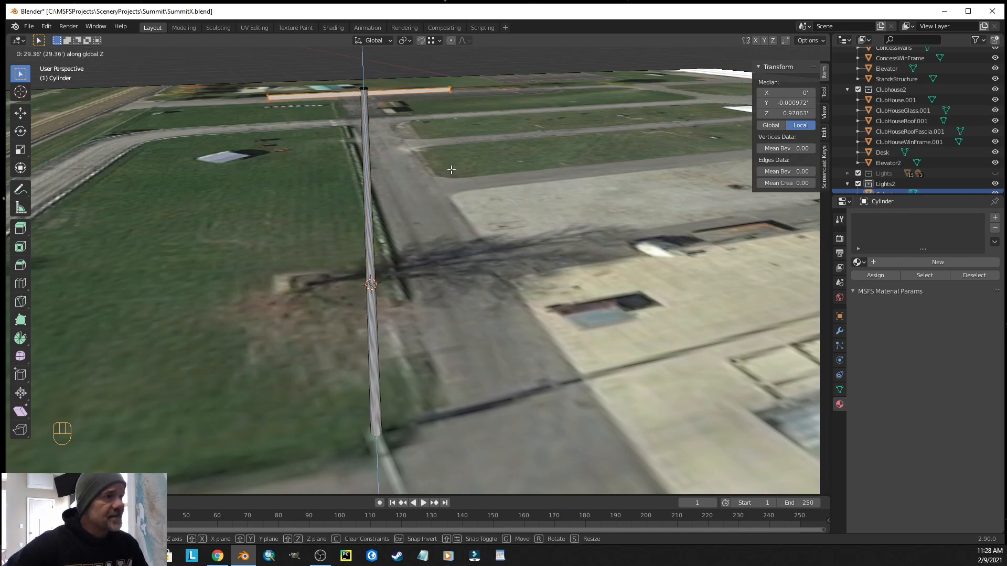
pyautogui.click(452, 176)
# - Duplicate the crossbar and move the copy about 4.1' down the pole along Z
pyautogui.moveTo(432, 225)
pyautogui.mouseDown(button='middle')
pyautogui.moveTo(435, 244)
pyautogui.moveTo(419, 235)
pyautogui.mouseUp(button='middle')
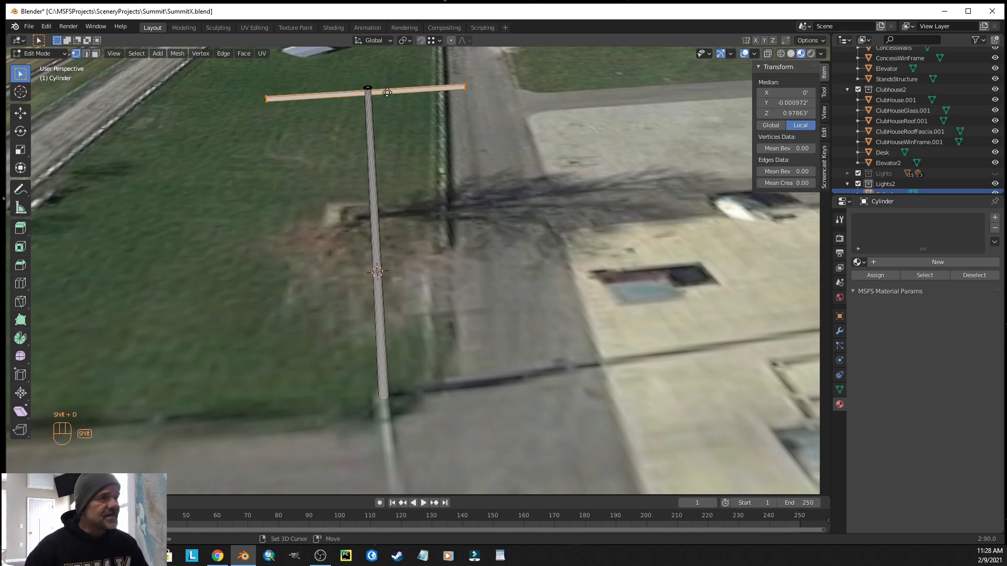
pyautogui.hotkey('shift', 'd')
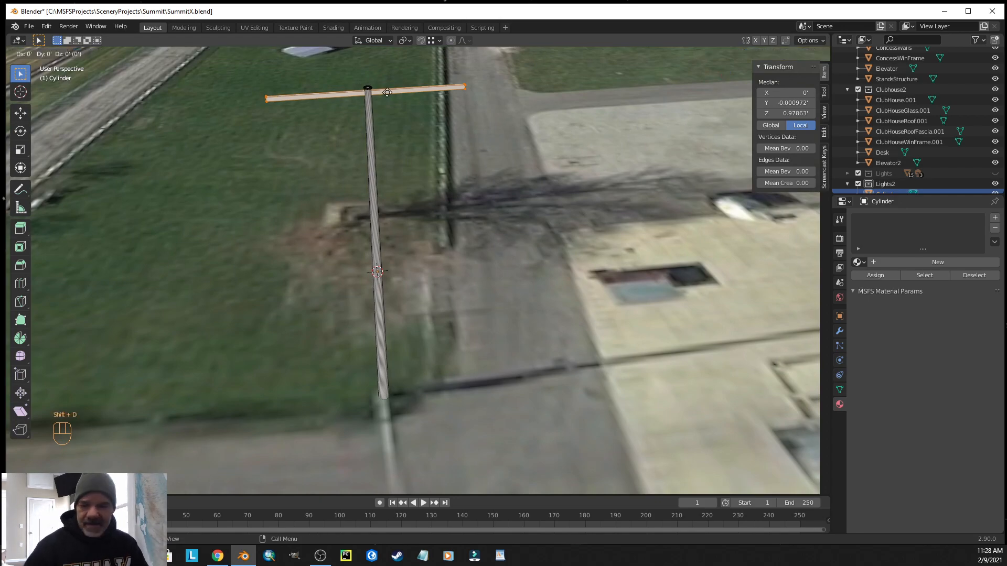
pyautogui.rightClick(387, 92)
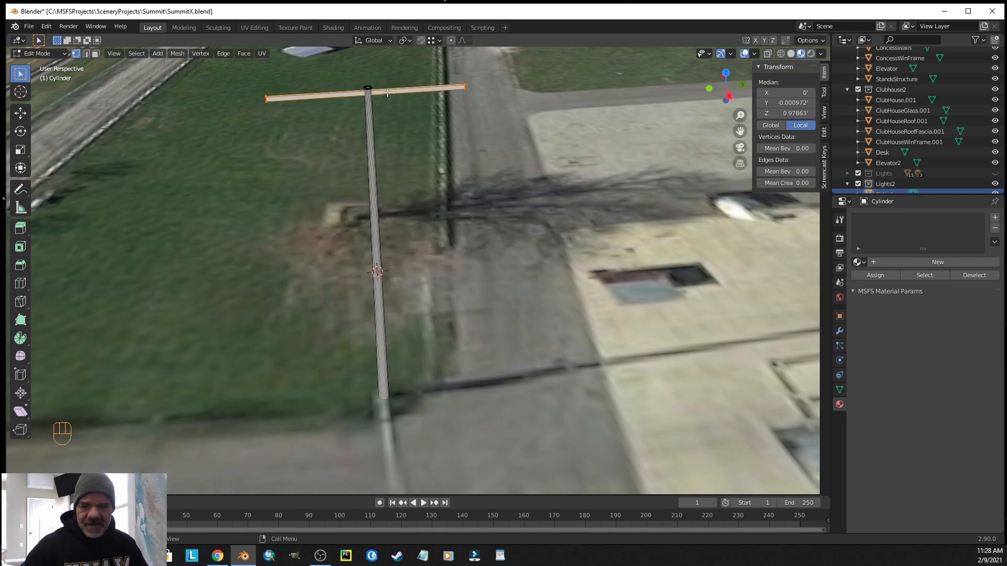
pyautogui.press('g')
pyautogui.press('z')
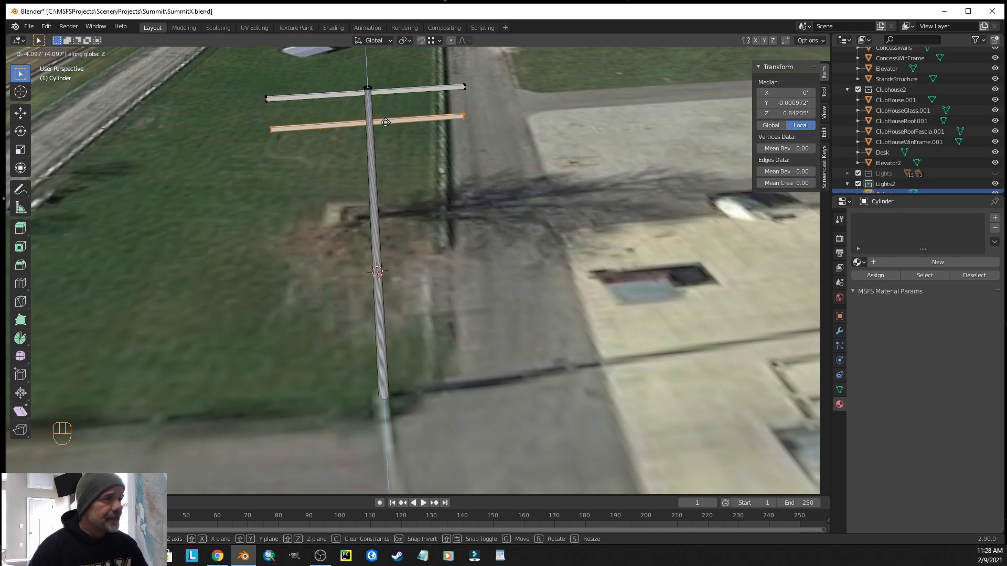
pyautogui.click(385, 122)
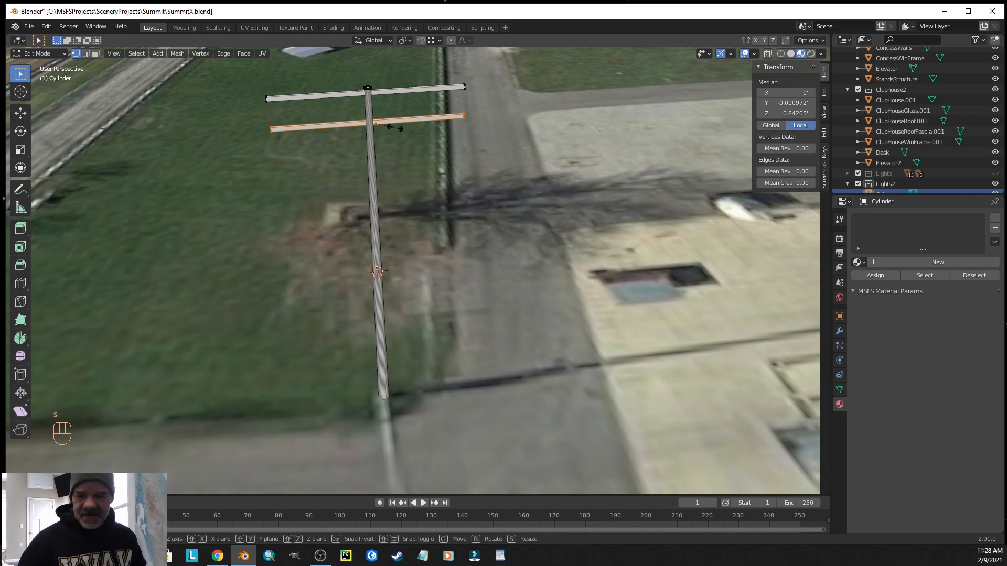
# - Scale the lower crossbar to about 0.84 along Y so that it is shorter than the upper one
pyautogui.press('s')
pyautogui.press('y')
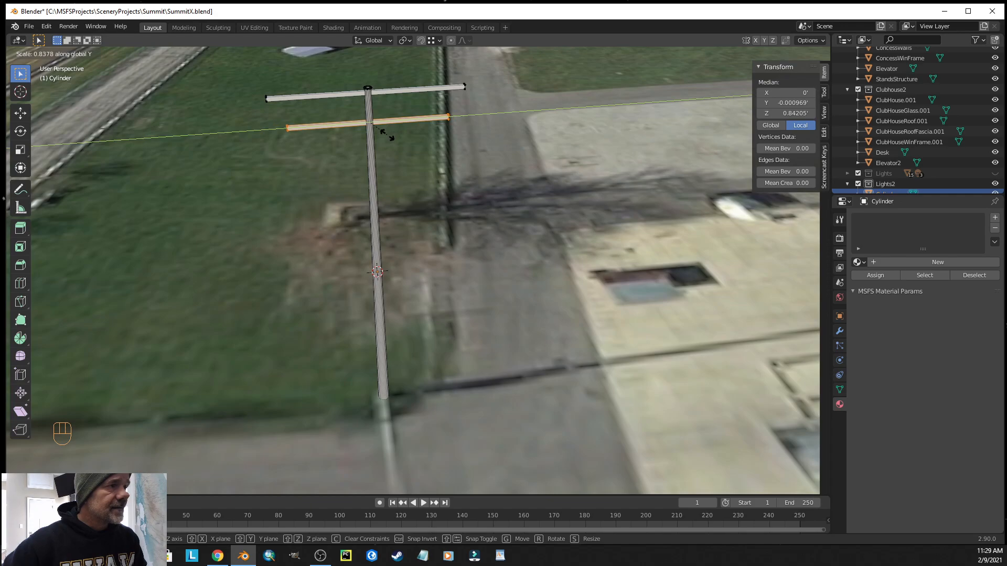
pyautogui.click(389, 134)
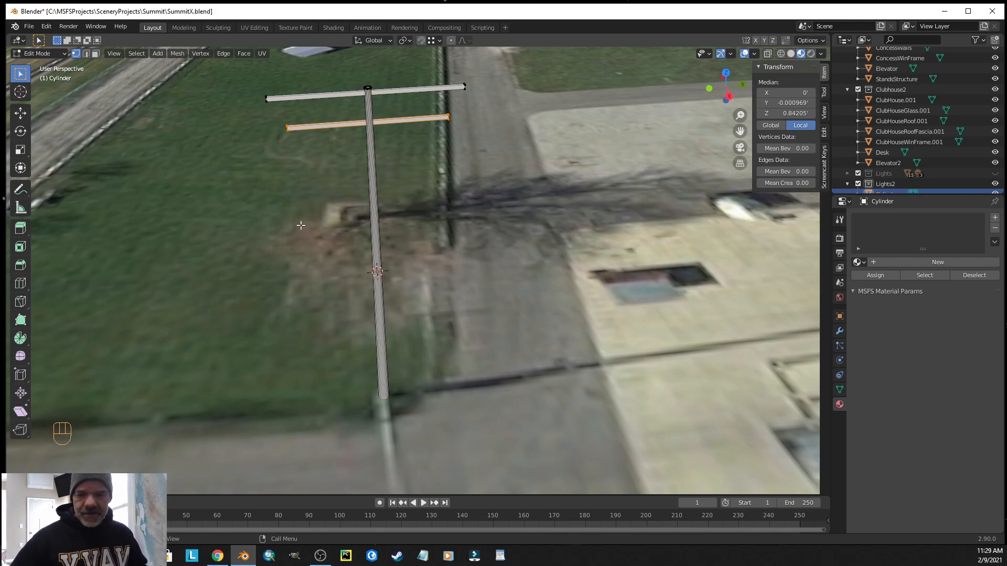
# - Leave mesh editing and rename the pole object in the Lights2 collection as LightPole
pyautogui.press('Tab')
pyautogui.moveTo(329, 238); pyautogui.dragTo(389, 248, button='middle')
pyautogui.scroll(-2, 389, 251)
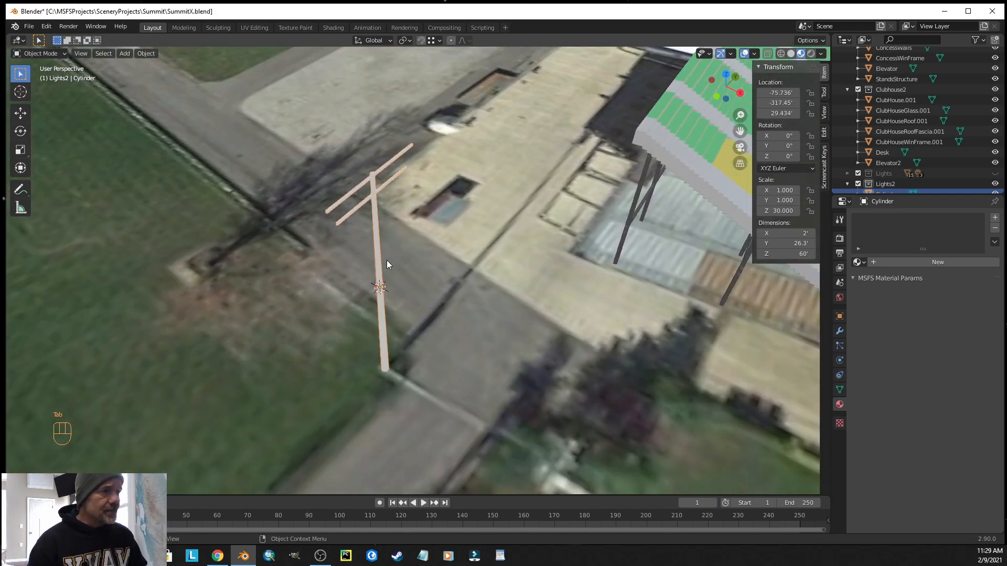
pyautogui.moveTo(484, 292); pyautogui.dragTo(459, 253, button='middle')
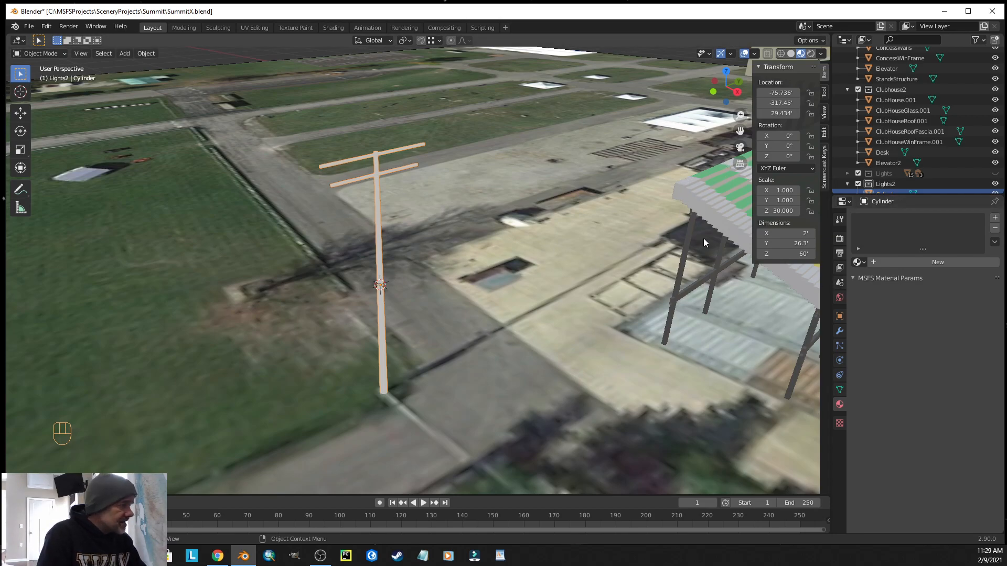
pyautogui.scroll(-1, 887, 178)
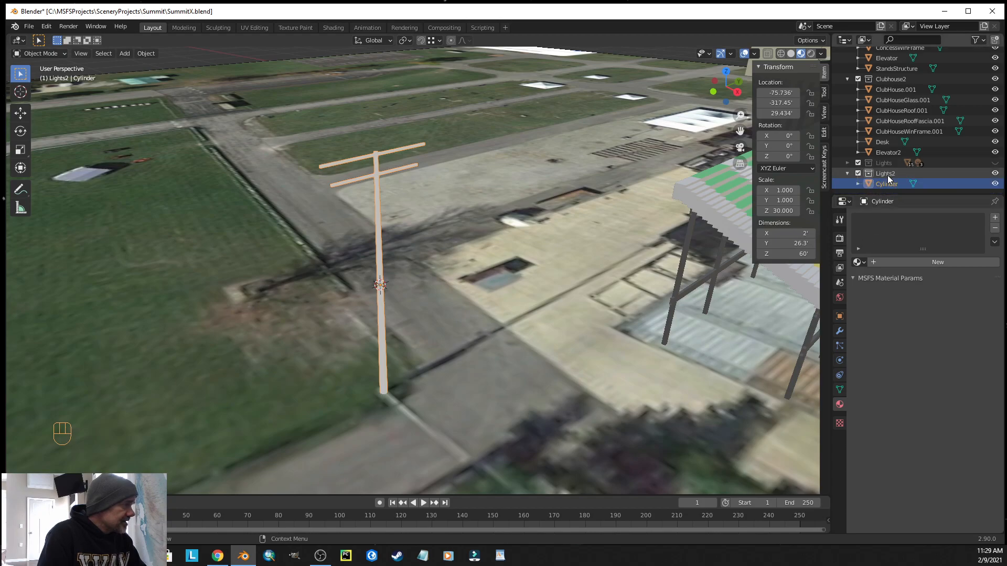
pyautogui.doubleClick(881, 184)
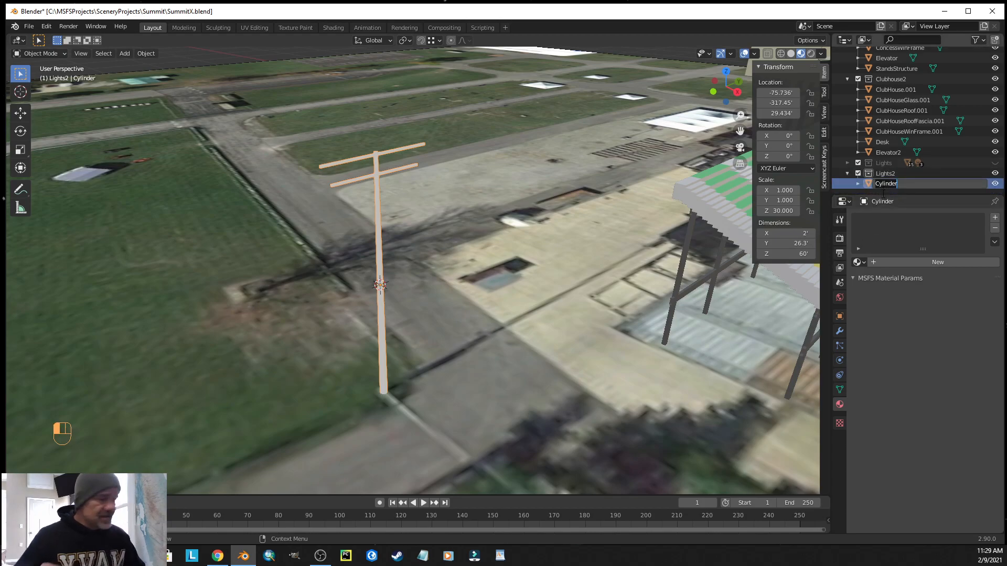
pyautogui.write('LightPole')
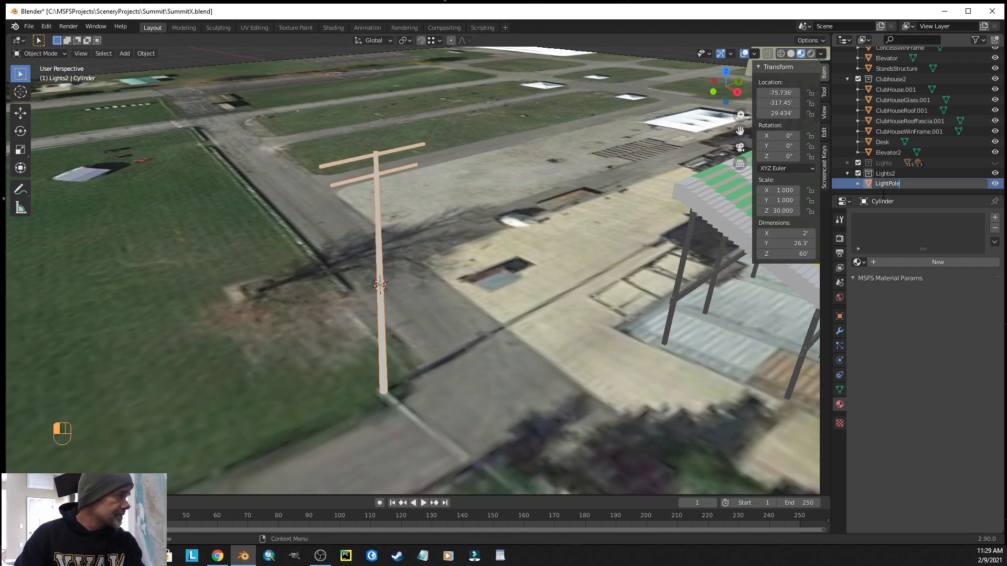
pyautogui.press('Return')
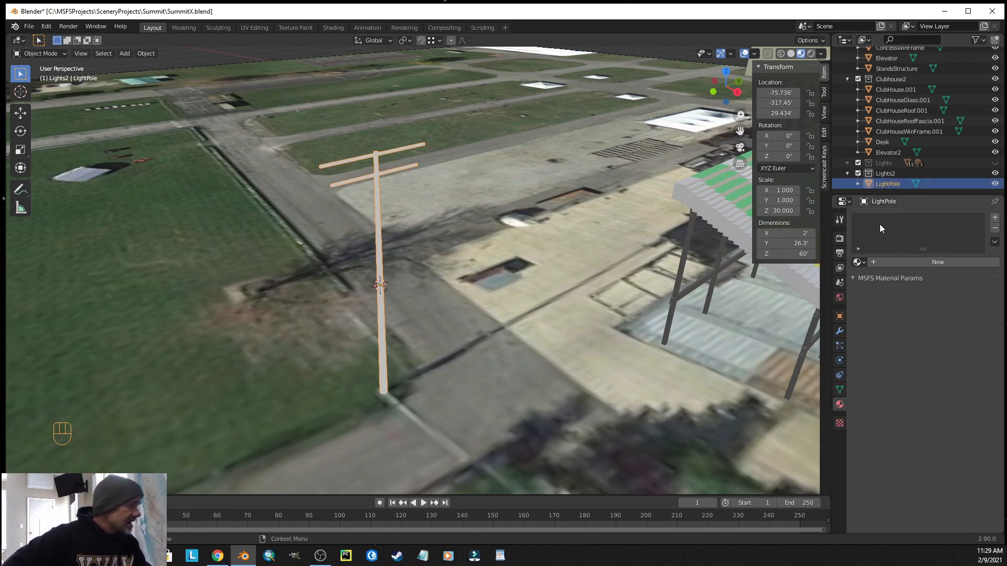
# - Assign the existing BareAL material to the light pole and deselect the pole
pyautogui.click(865, 260)
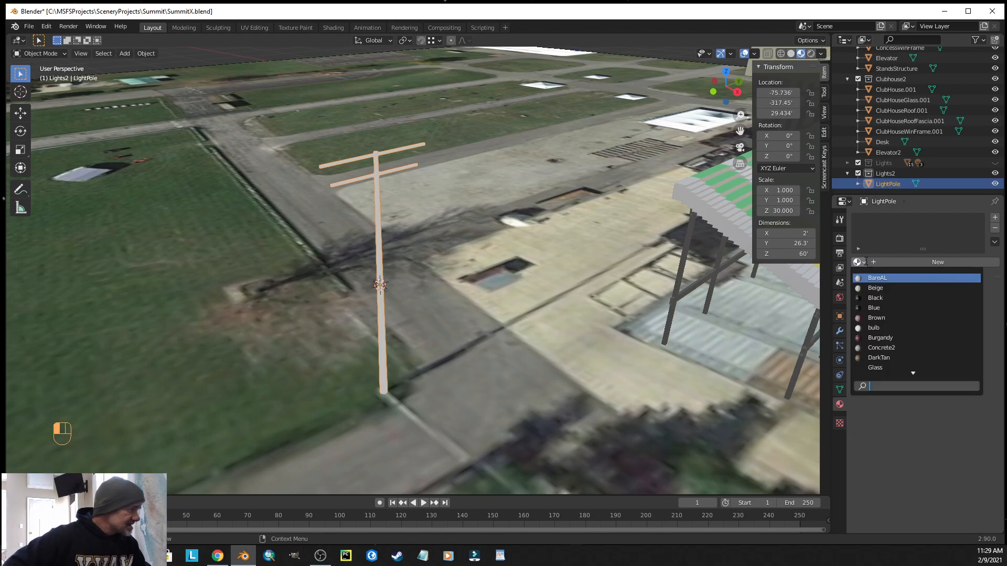
pyautogui.click(878, 278)
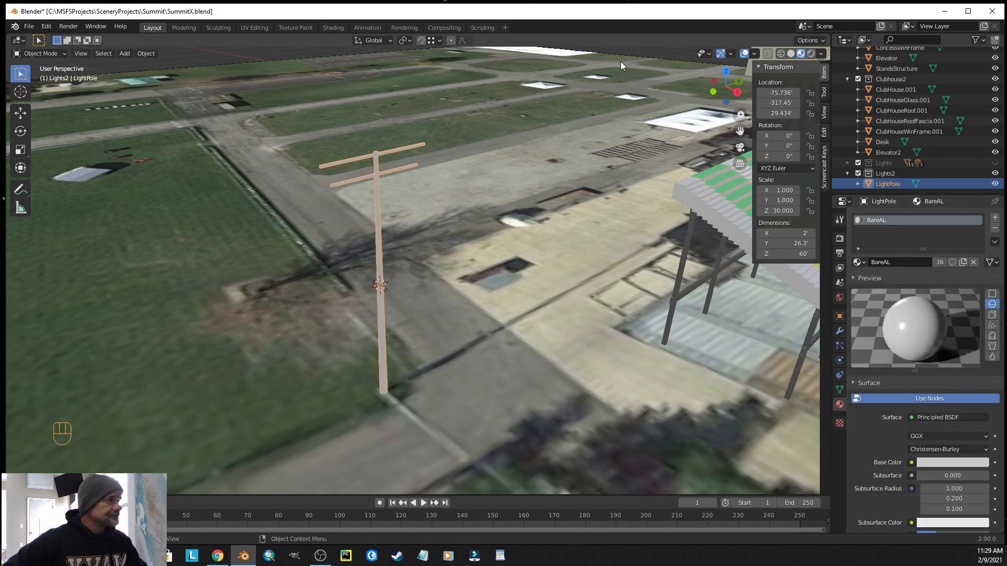
pyautogui.hotkey('alt', 'a')
pyautogui.scroll(2, 441, 223)
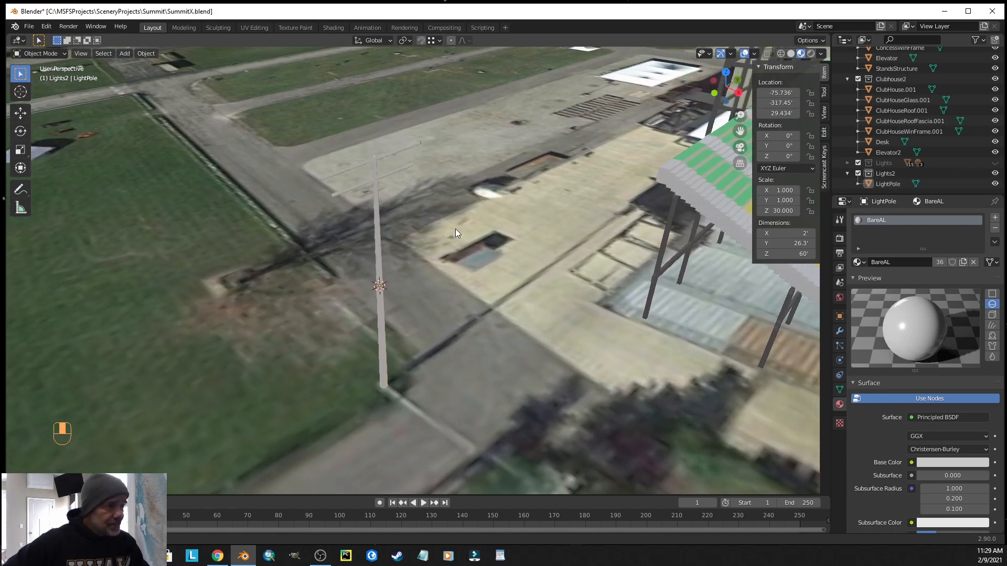
pyautogui.scroll(2, 376, 272)
pyautogui.moveTo(393, 265)
pyautogui.mouseDown(button='middle')
pyautogui.moveTo(417, 276)
pyautogui.moveTo(387, 256)
pyautogui.moveTo(411, 258)
pyautogui.mouseUp(button='middle')
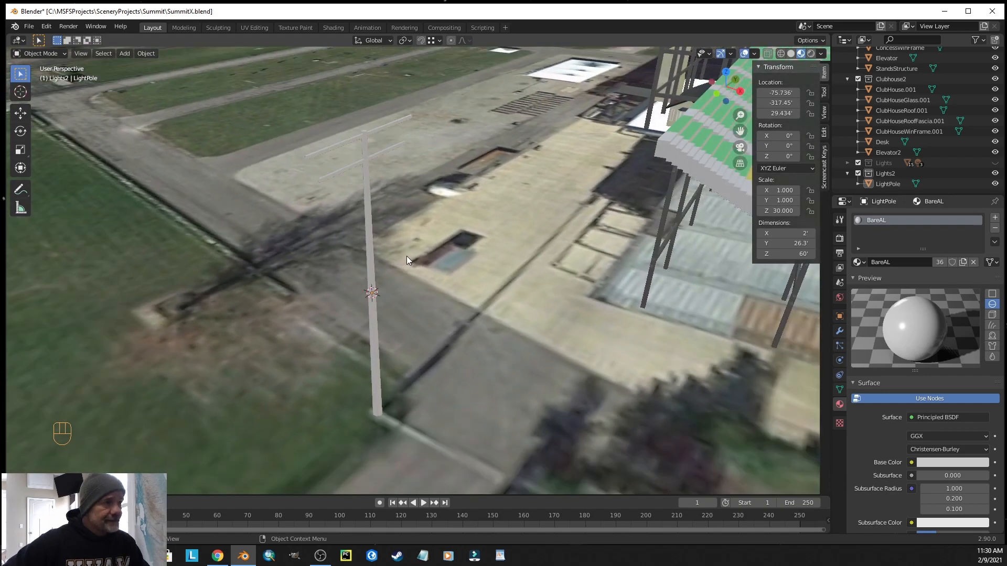
pyautogui.scroll(1, 407, 256)
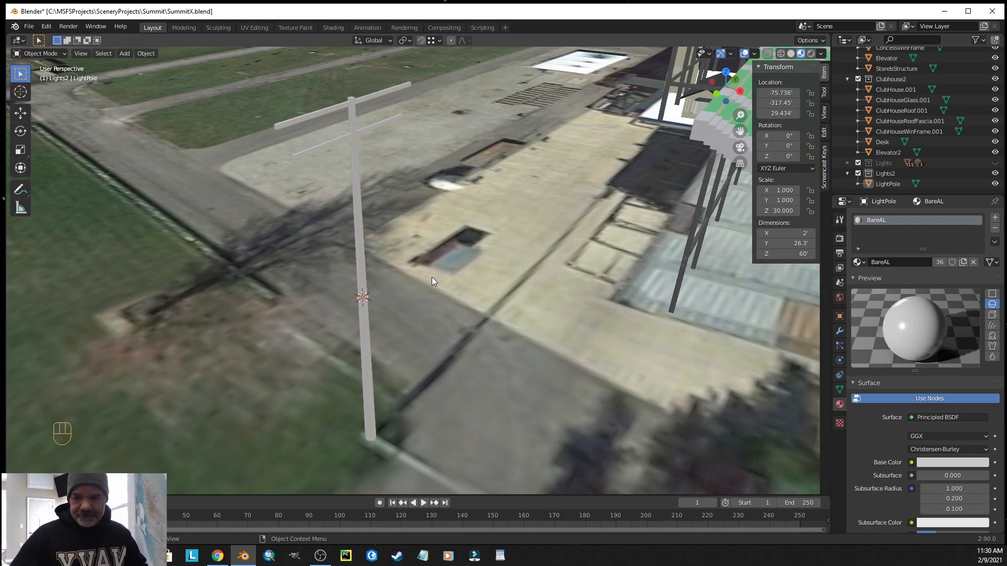
# - Add a cone mesh to the Lights2 collection at the 3D cursor on the pole as a light fixture
pyautogui.press('`')
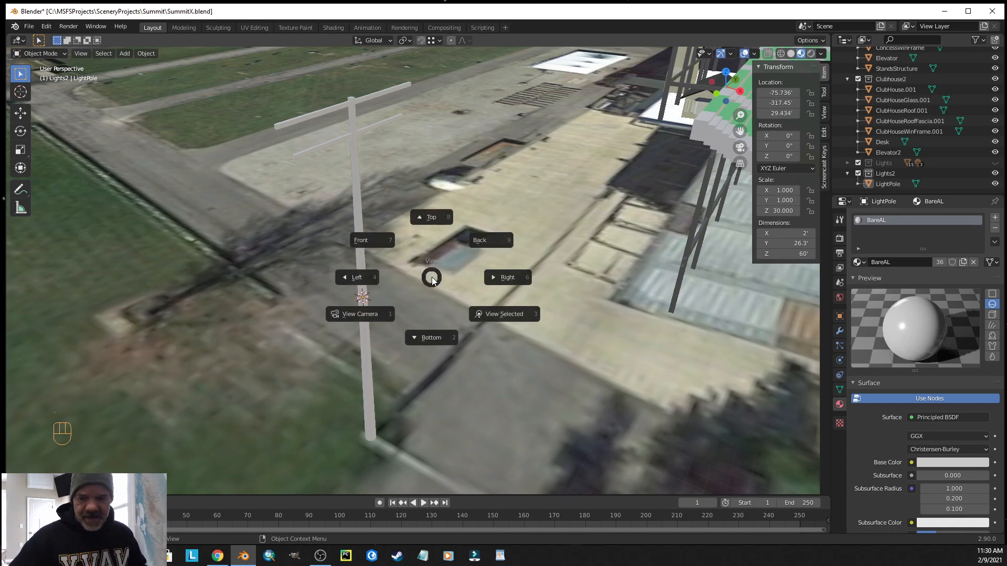
pyautogui.press('8')
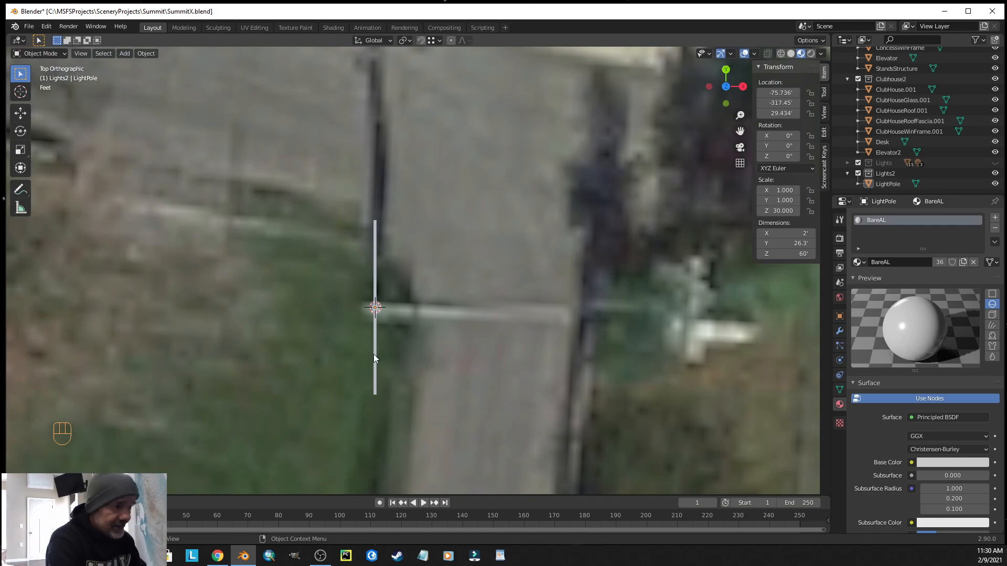
pyautogui.scroll(2, 368, 391)
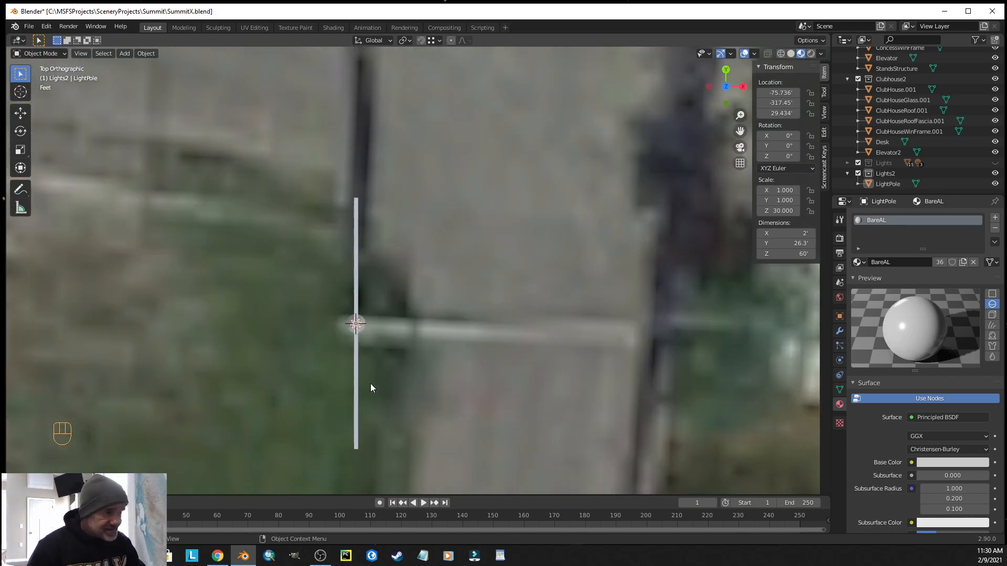
pyautogui.scroll(-1, 376, 374)
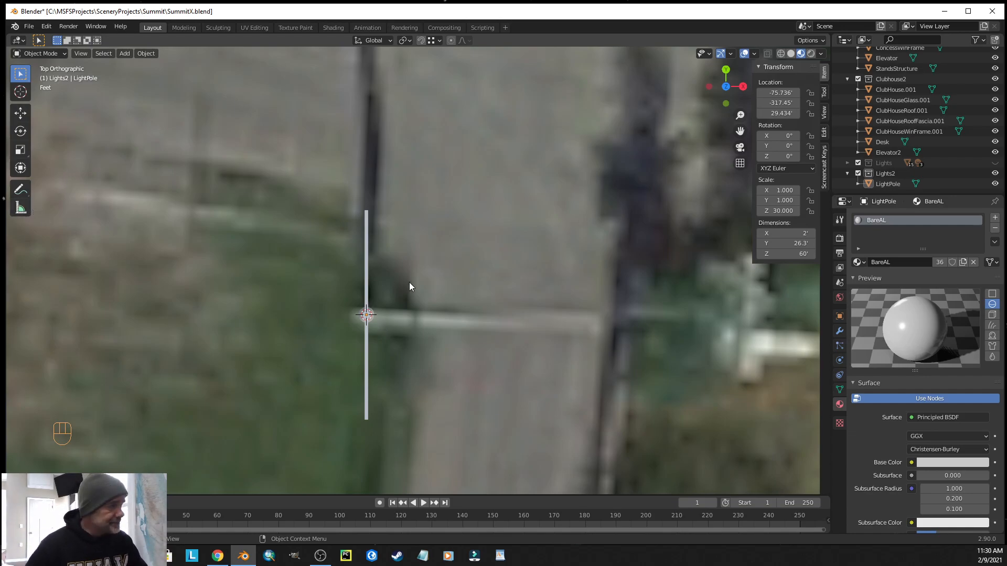
pyautogui.click(885, 174)
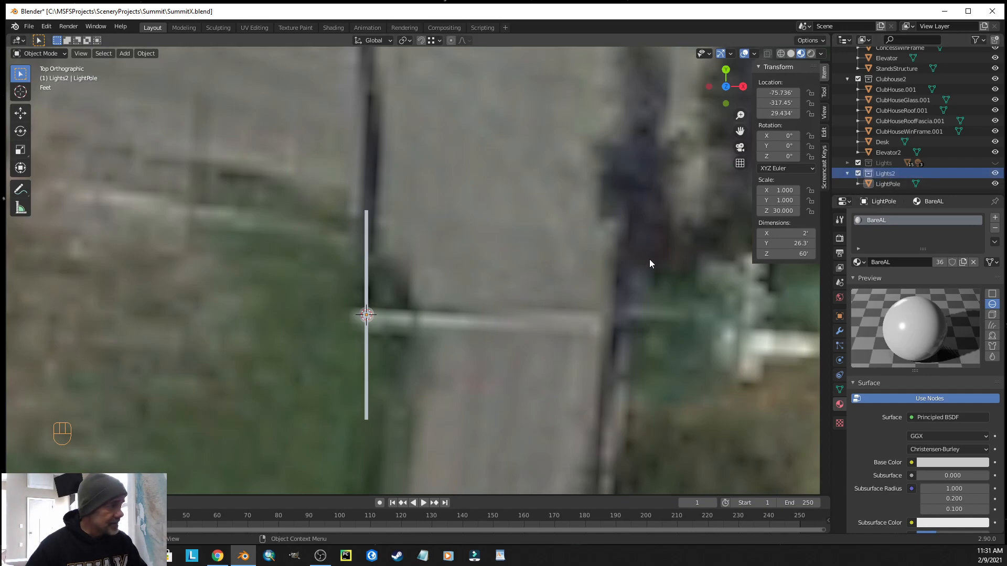
pyautogui.hotkey('shift', 'a')
pyautogui.moveTo(398, 301)
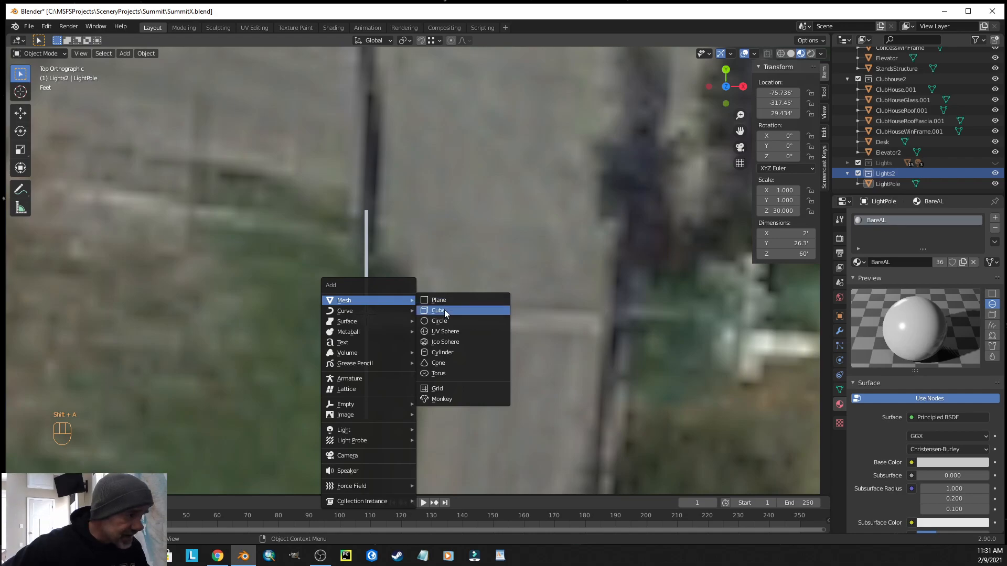
pyautogui.click(439, 363)
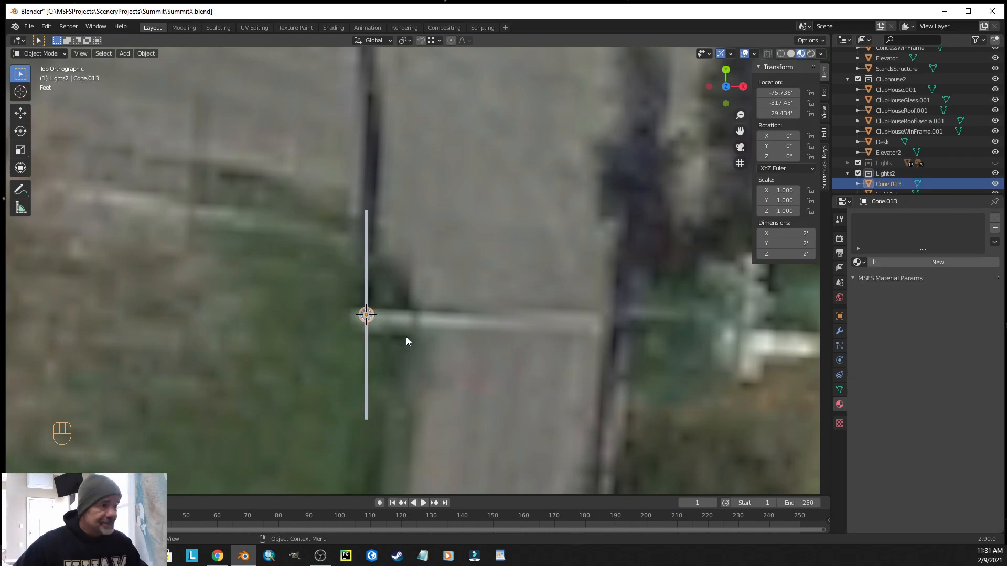
pyautogui.moveTo(452, 387); pyautogui.dragTo(412, 292, button='middle')
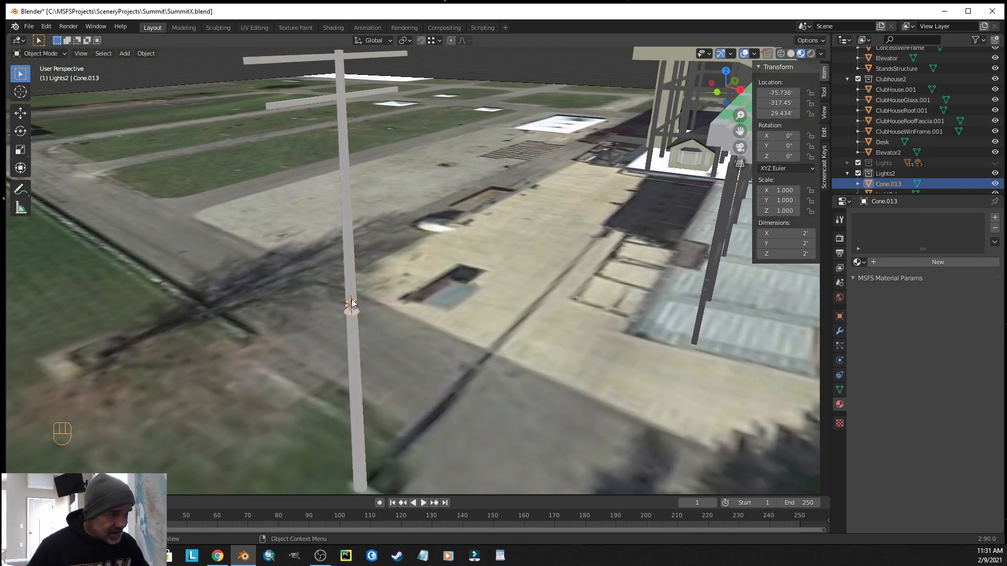
# - Rotate the cone -90° about the Y axis so that it lies on its side, and check it from the front
pyautogui.moveTo(466, 317); pyautogui.dragTo(509, 322, button='middle')
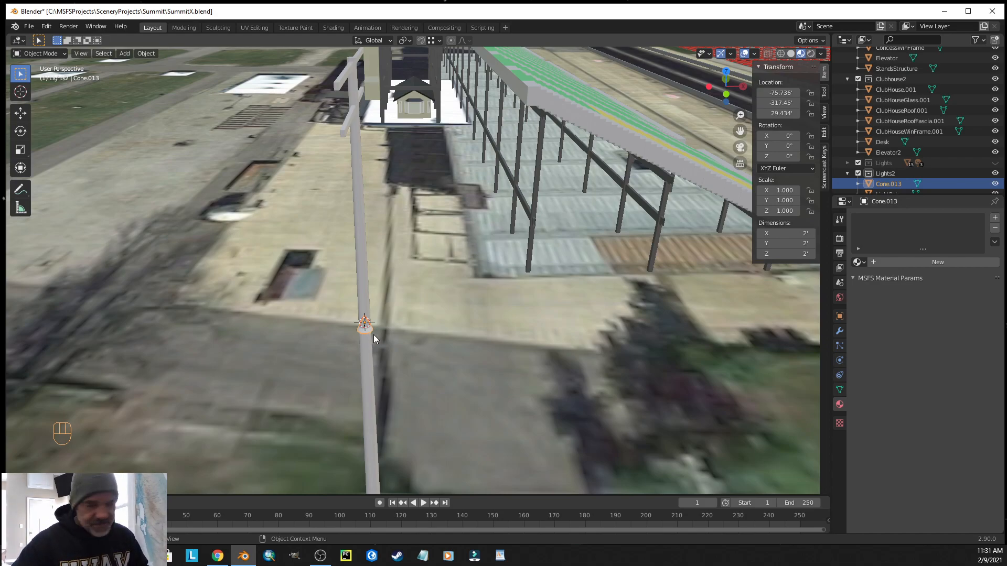
pyautogui.press('r')
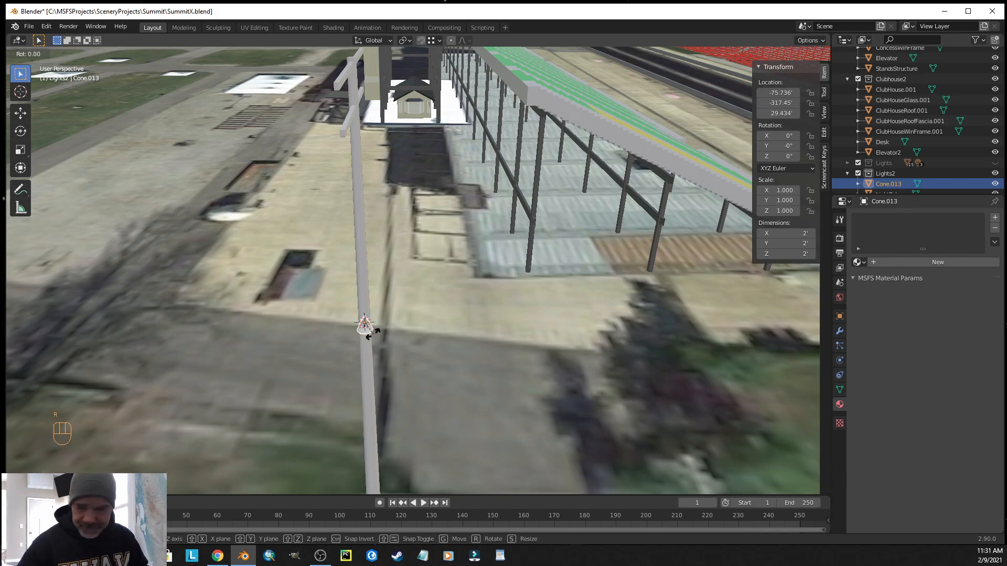
pyautogui.press('y')
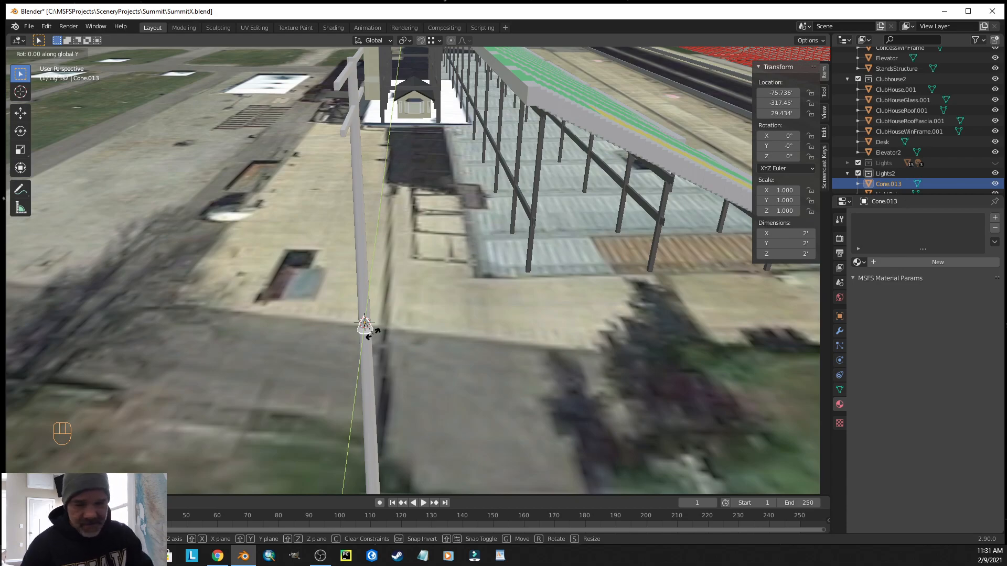
pyautogui.write('-90')
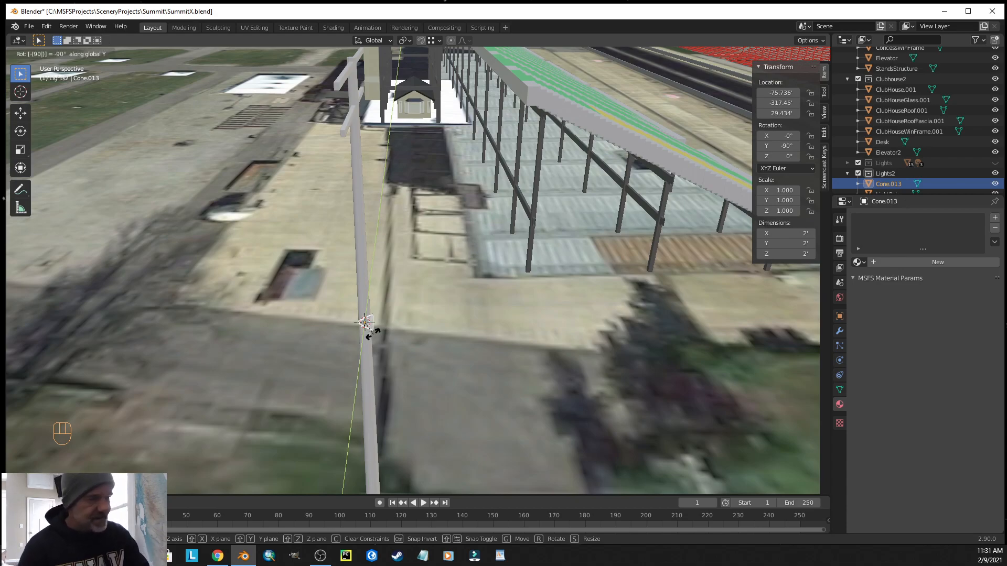
pyautogui.press('Return')
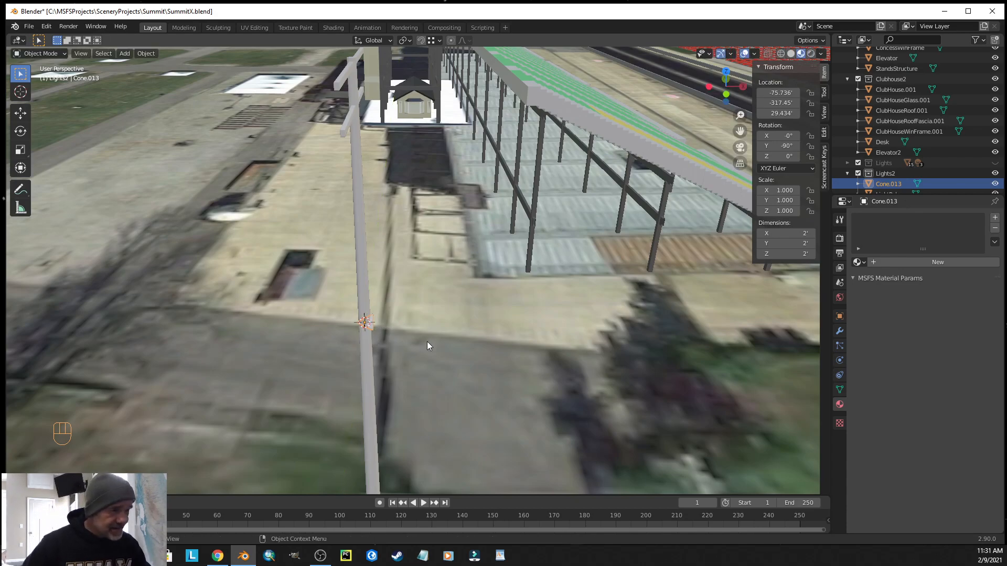
pyautogui.press('`')
pyautogui.press('KP_1')
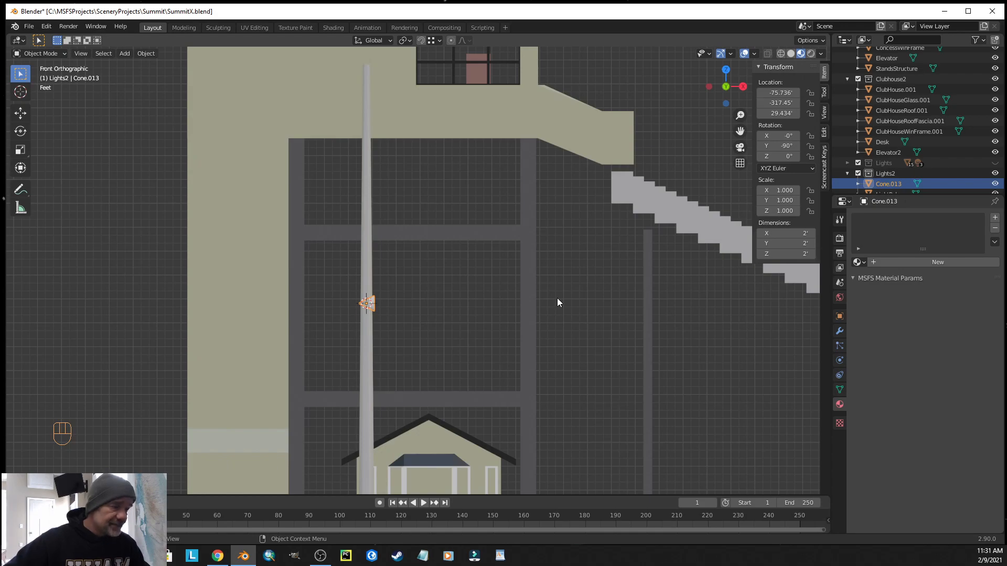
# - Enlarge the cone uniformly to a scale of about 1.29
pyautogui.moveTo(587, 298); pyautogui.dragTo(527, 351, button='middle')
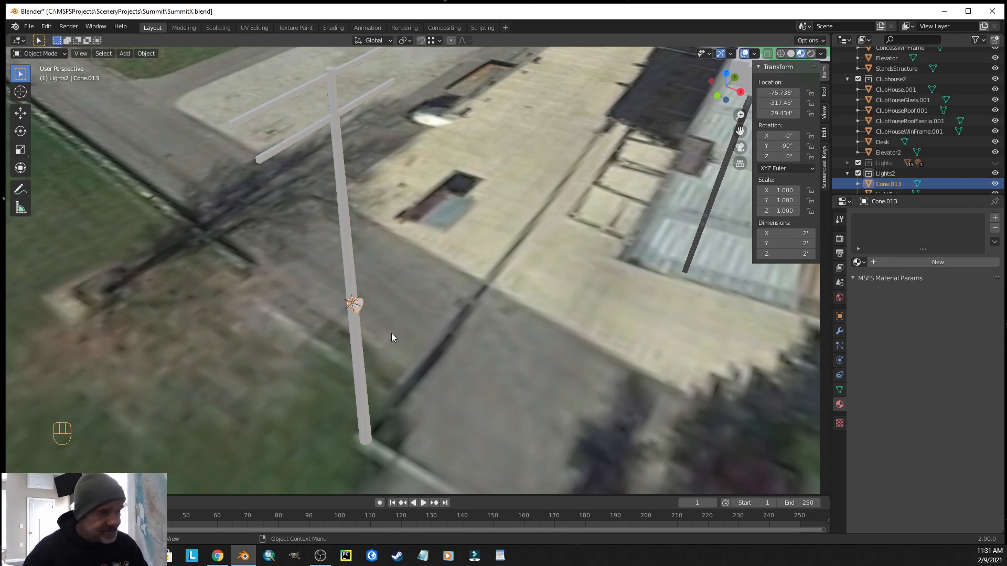
pyautogui.press('s')
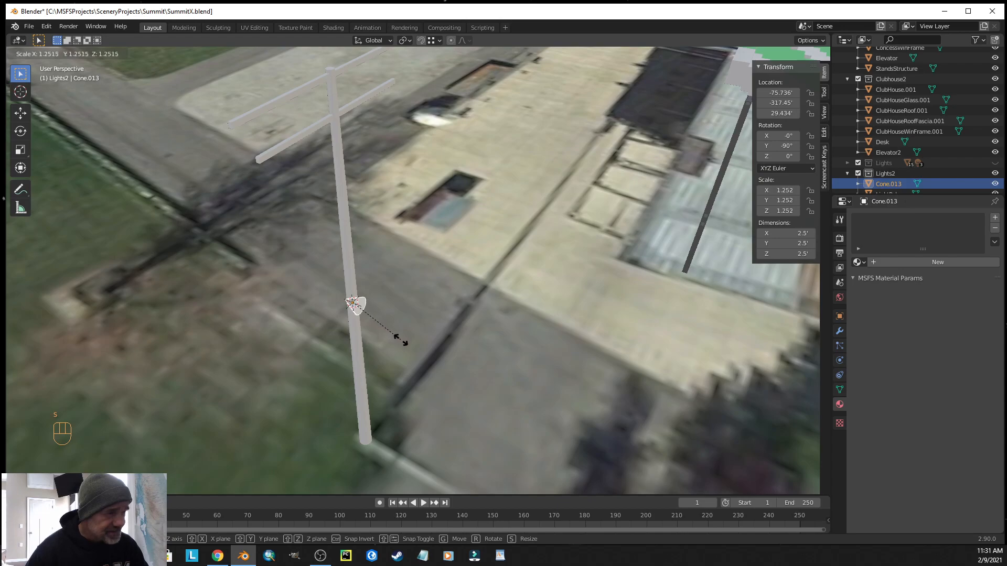
pyautogui.click(403, 342)
# - Raise the cone about 28.7' along Z to near the top of the pole
pyautogui.moveTo(454, 349)
pyautogui.mouseDown(button='middle')
pyautogui.moveTo(428, 309)
pyautogui.moveTo(385, 299)
pyautogui.moveTo(371, 320)
pyautogui.moveTo(467, 327)
pyautogui.moveTo(479, 338)
pyautogui.moveTo(439, 347)
pyautogui.moveTo(460, 328)
pyautogui.moveTo(449, 363)
pyautogui.mouseUp(button='middle')
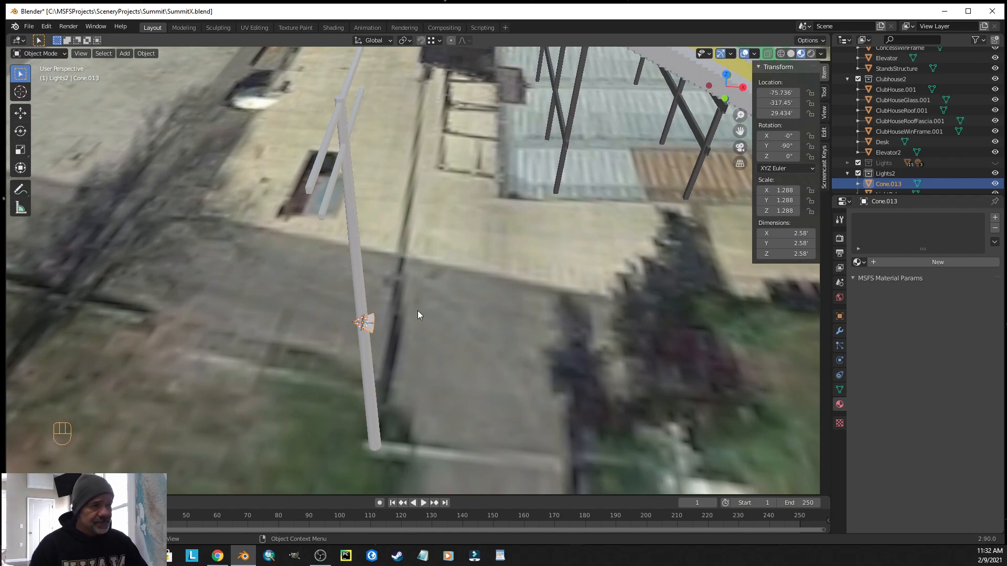
pyautogui.press('g')
pyautogui.press('z')
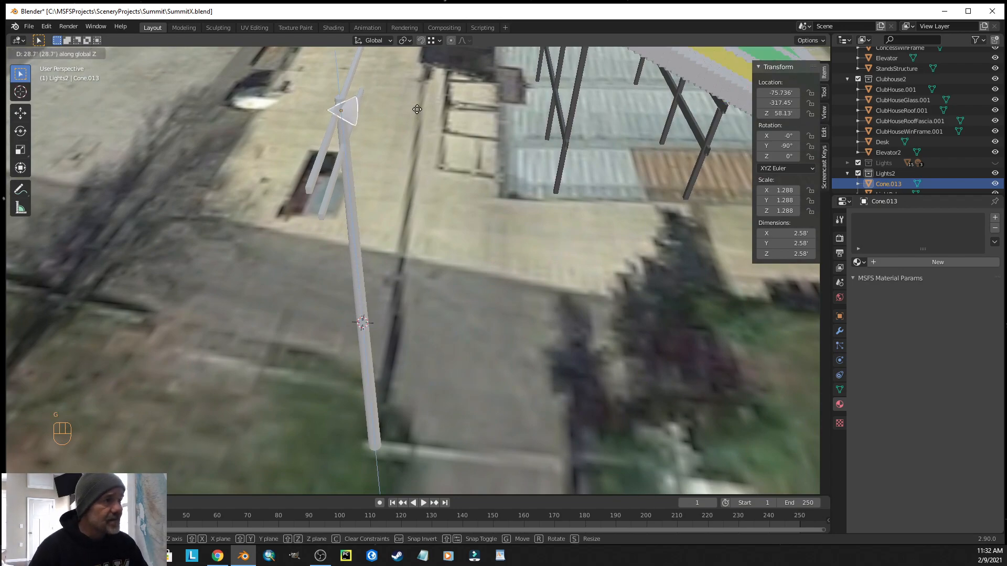
pyautogui.click(421, 108)
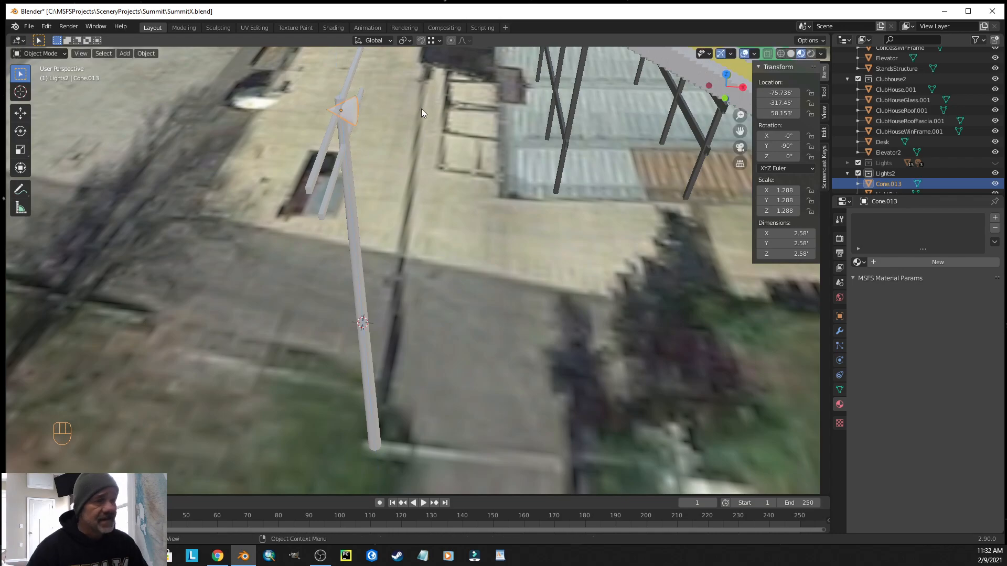
# - Show the front view in wireframe and raise the cone about 0.63' along Z to align it with the upper crossbar
pyautogui.press('`')
pyautogui.press('f')
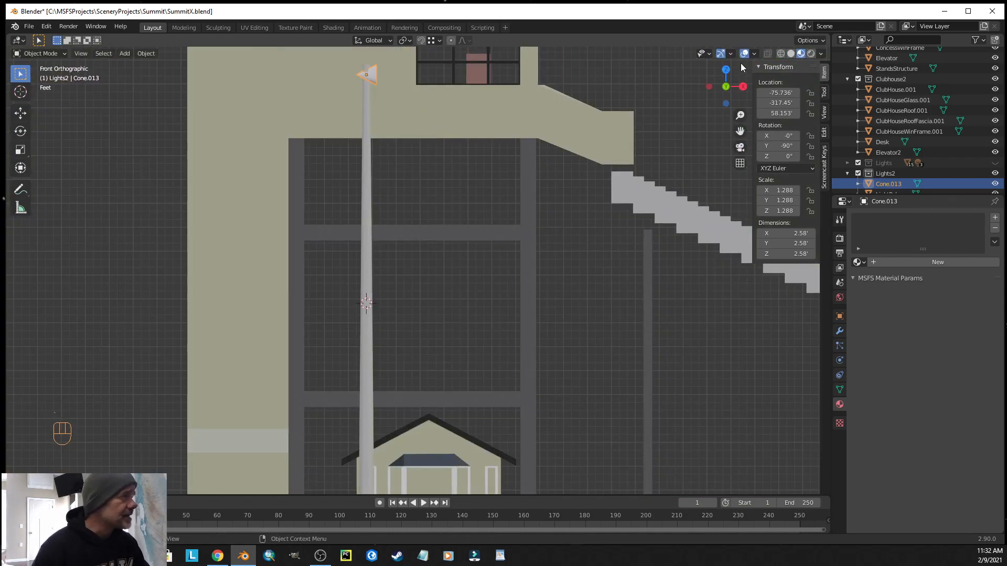
pyautogui.click(781, 54)
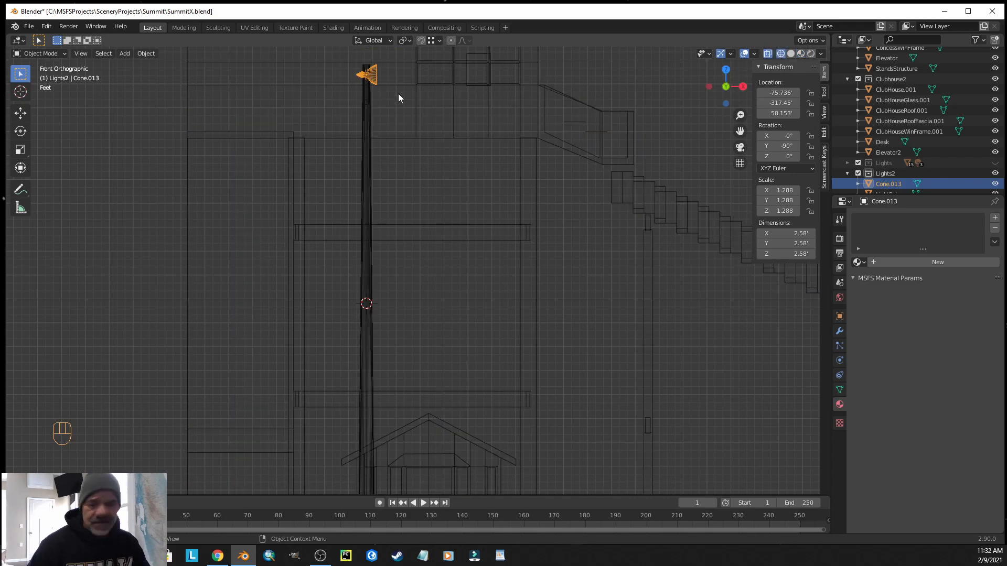
pyautogui.keyDown('shift'); pyautogui.moveTo(398, 106); pyautogui.dragTo(429, 270, button='middle'); pyautogui.keyUp('shift')
pyautogui.scroll(5, 417, 268)
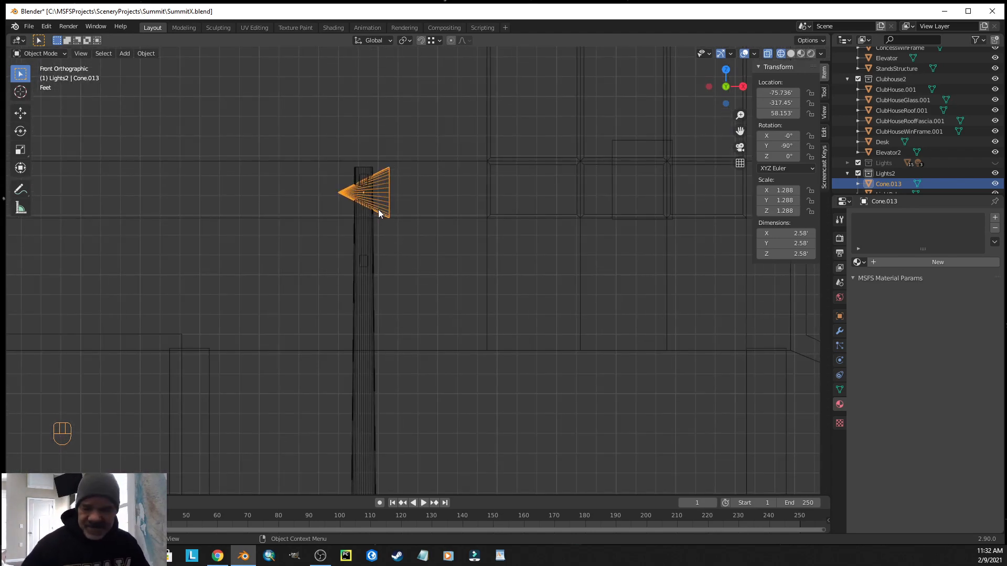
pyautogui.press('g')
pyautogui.press('z')
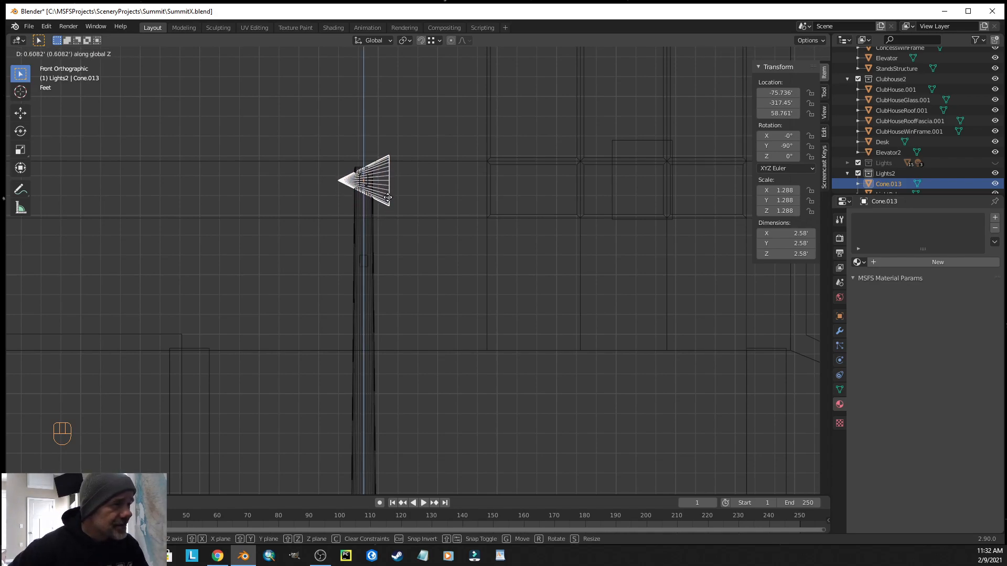
pyautogui.click(388, 197)
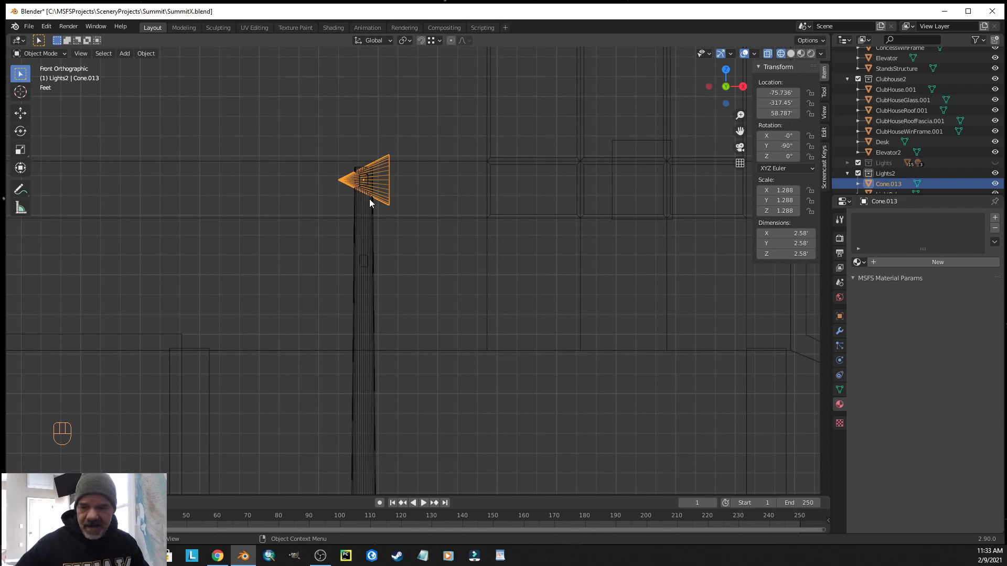
# - Snap the 3D cursor to the vertex at the cone's tip
pyautogui.press('Tab')
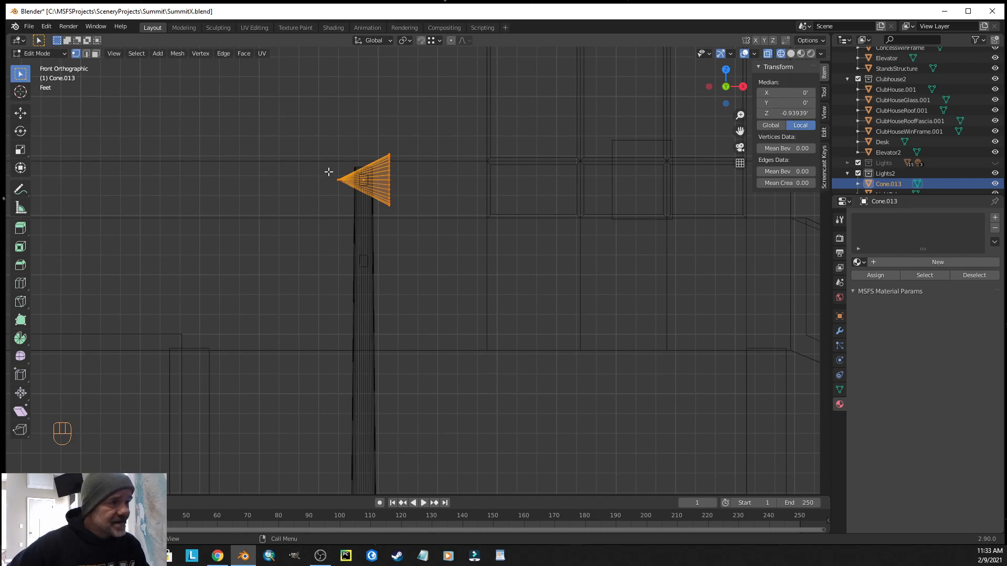
pyautogui.moveTo(323, 168); pyautogui.dragTo(348, 203)
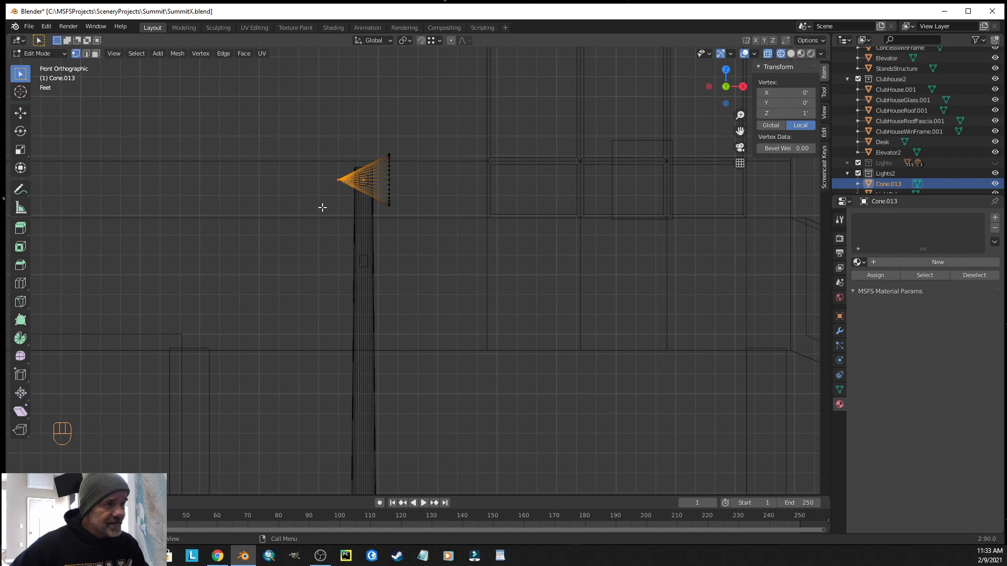
pyautogui.hotkey('shift', 's')
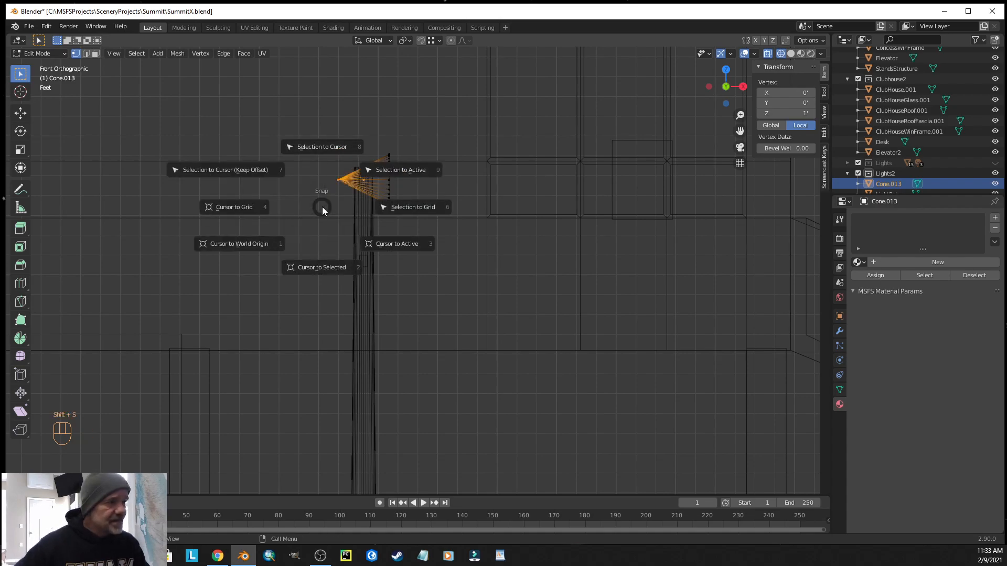
pyautogui.click(325, 267)
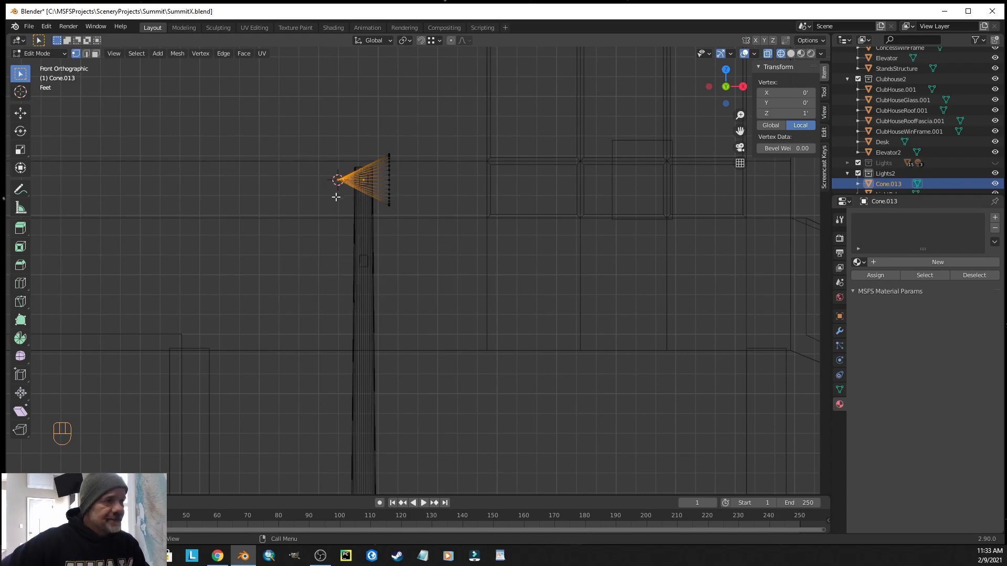
pyautogui.press('Tab')
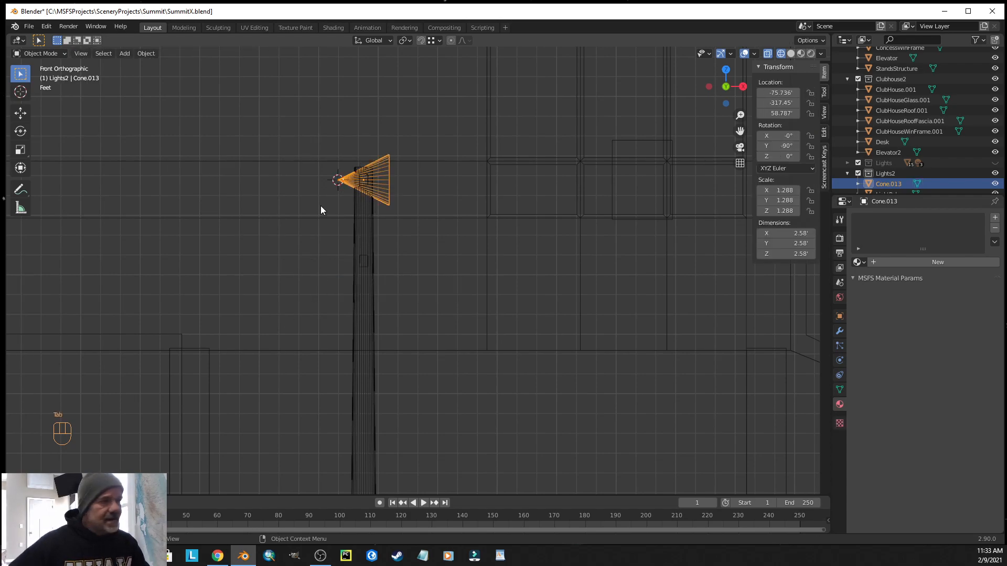
# - Set the cone's origin to the 3D cursor
pyautogui.rightClick(361, 180)
pyautogui.moveTo(335, 181)
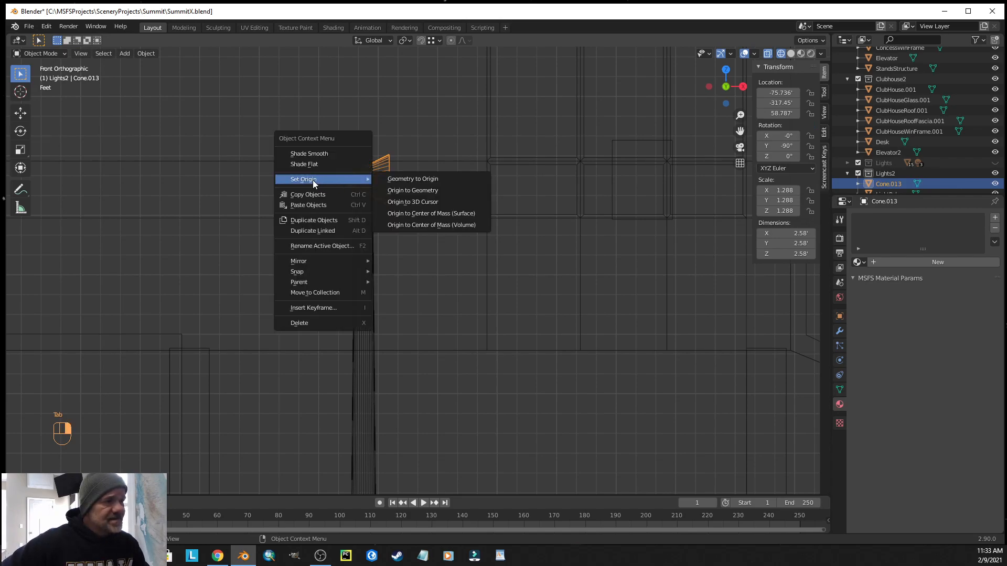
pyautogui.click(421, 201)
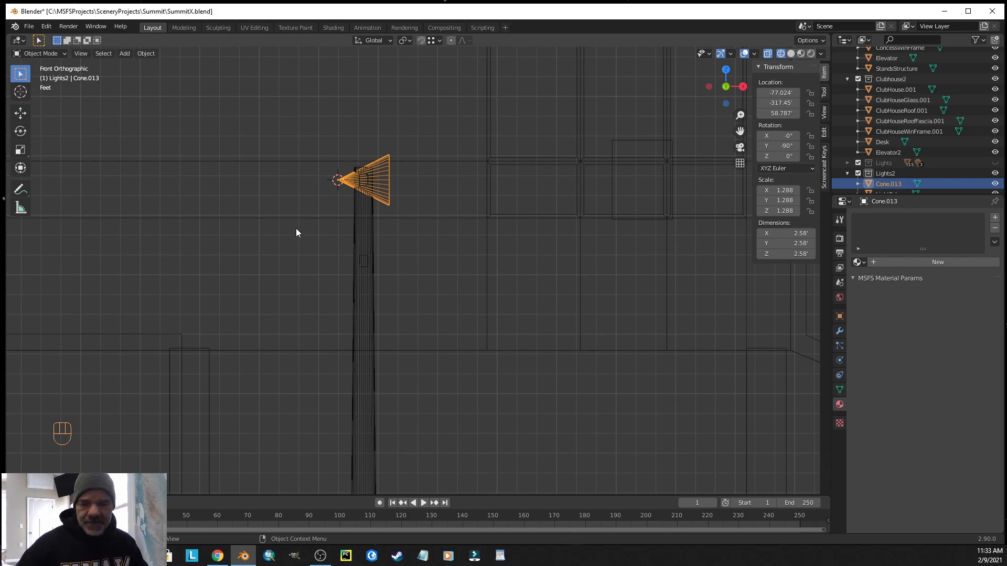
# - Move the cone about 1.53' along X so that its tip meets the upper crossbar, and snap the 3D cursor to the cone's origin
pyautogui.press('g')
pyautogui.press('x')
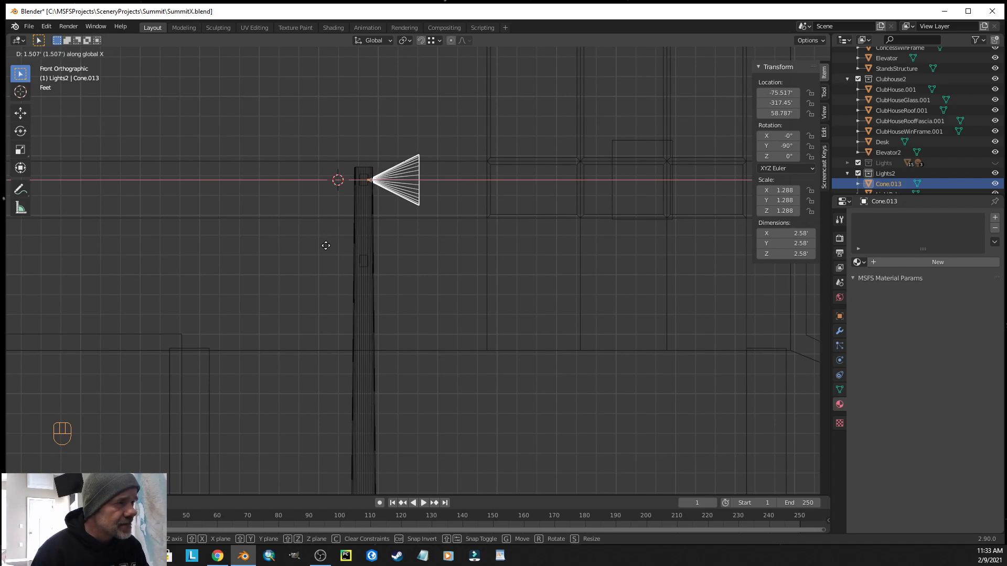
pyautogui.click(326, 248)
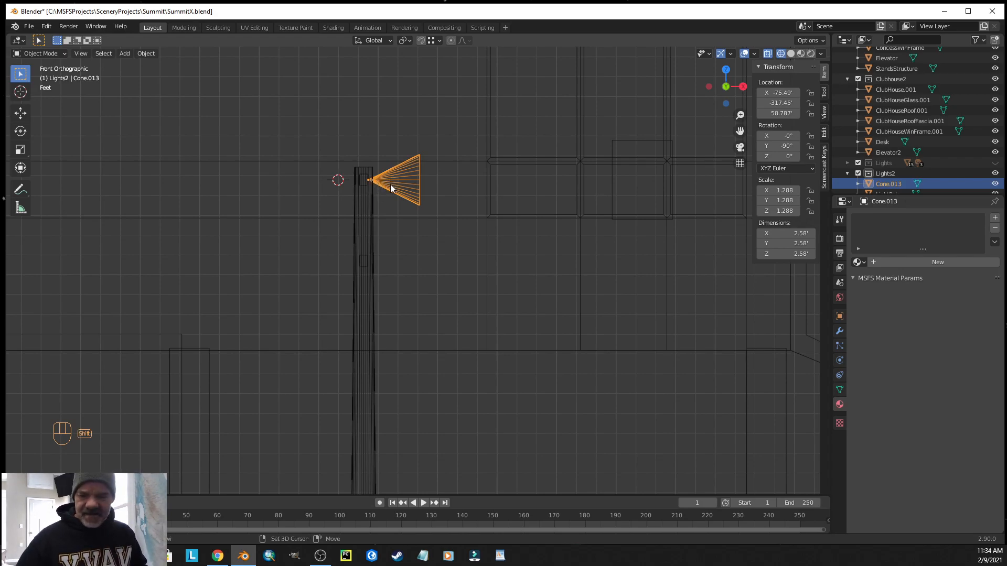
pyautogui.hotkey('shift', 's')
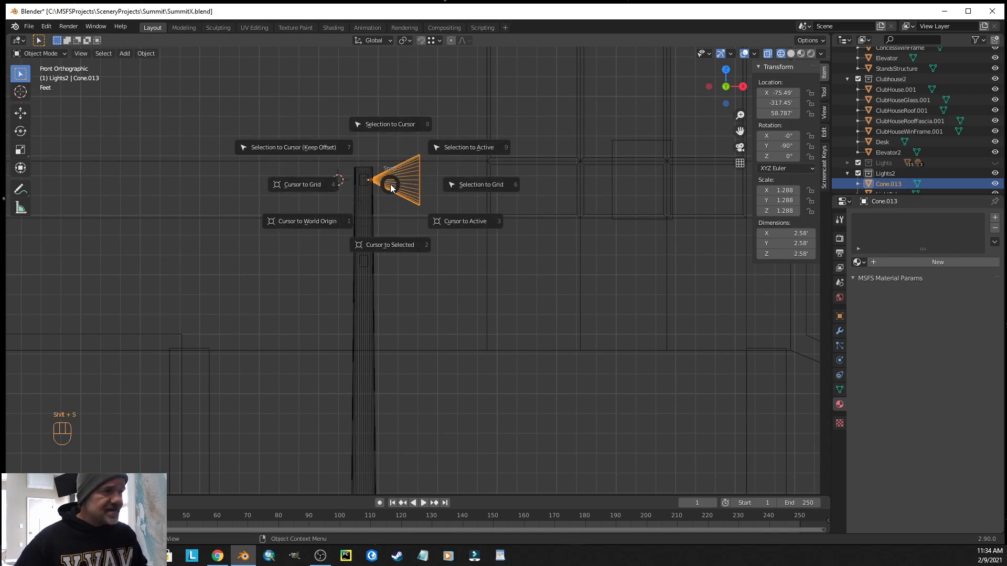
pyautogui.click(391, 245)
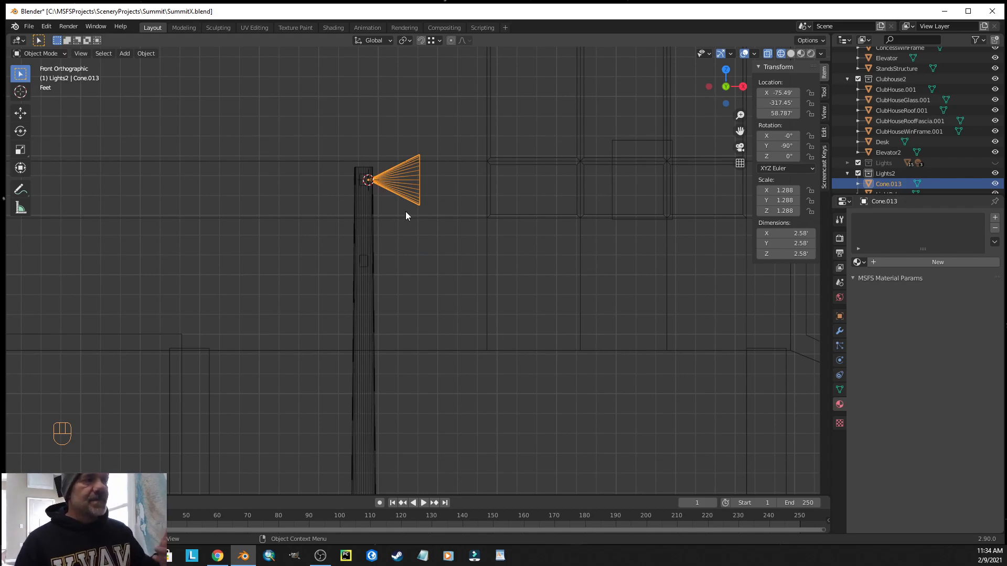
# - Return to solid shading and delete the cone's round base face to leave the fixture open
pyautogui.click(789, 53)
pyautogui.moveTo(518, 257)
pyautogui.mouseDown(button='middle')
pyautogui.moveTo(490, 297)
pyautogui.moveTo(471, 288)
pyautogui.mouseUp(button='middle')
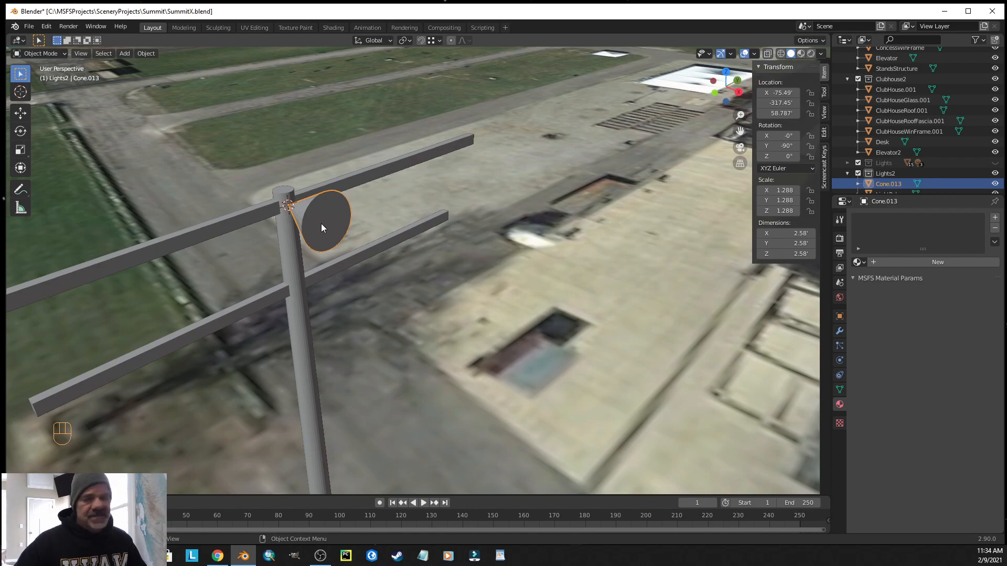
pyautogui.press('Tab')
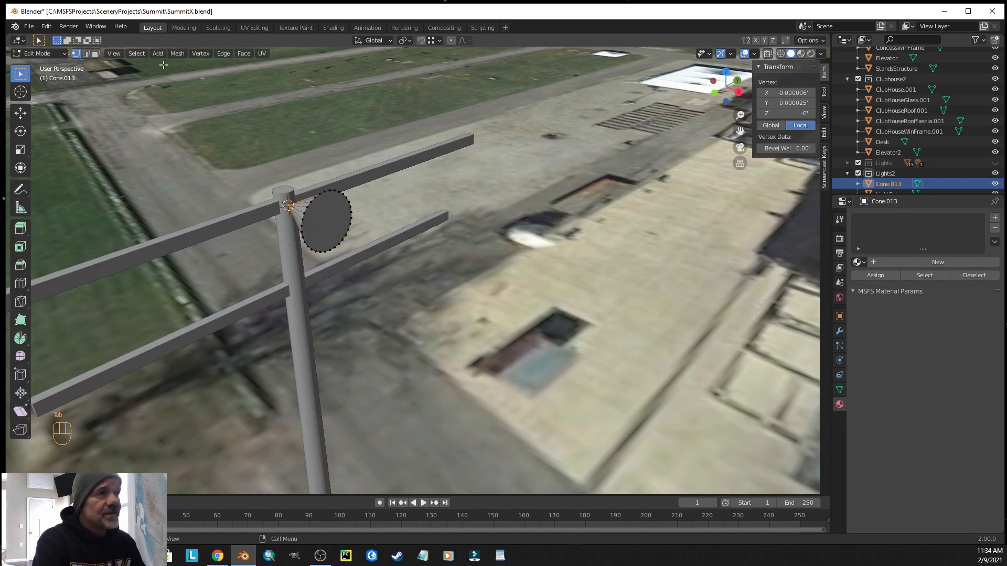
pyautogui.click(95, 53)
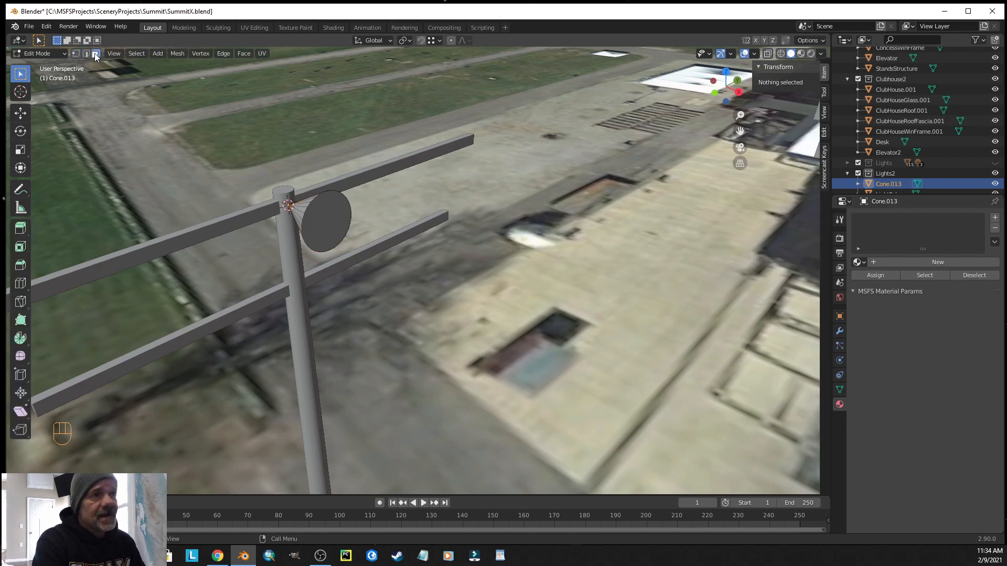
pyautogui.click(322, 229)
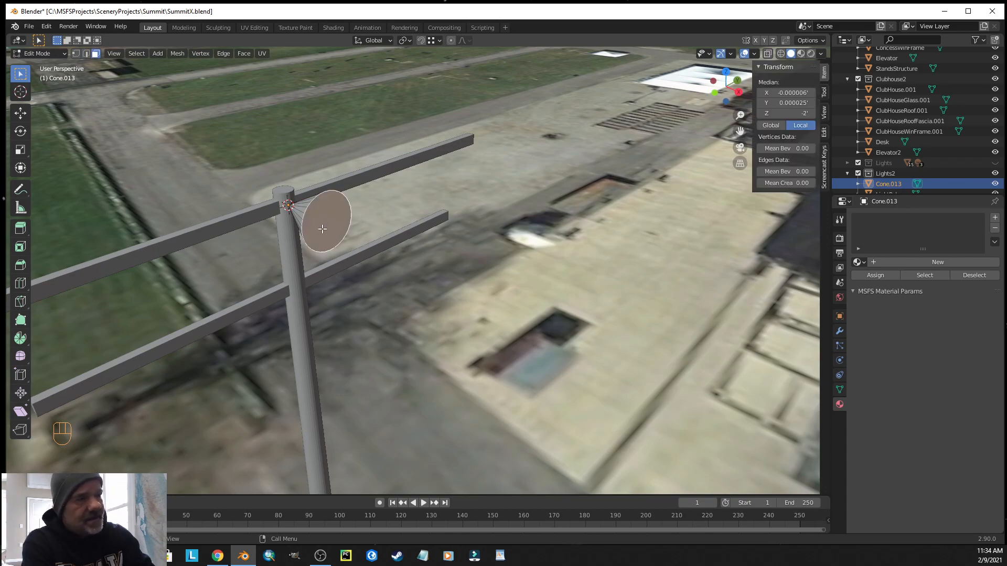
pyautogui.press('Delete')
pyautogui.click(323, 231)
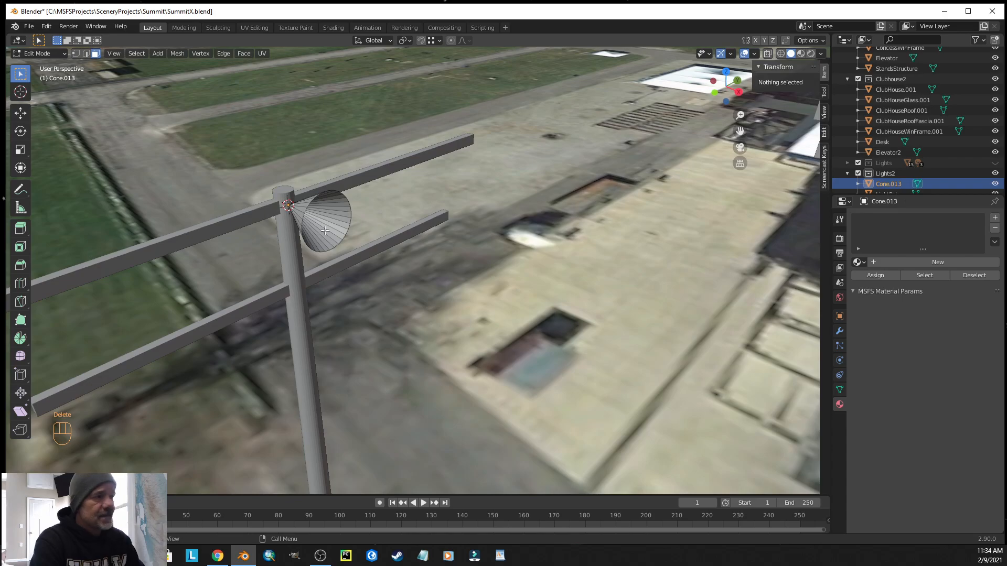
pyautogui.moveTo(439, 252); pyautogui.dragTo(353, 244, button='middle')
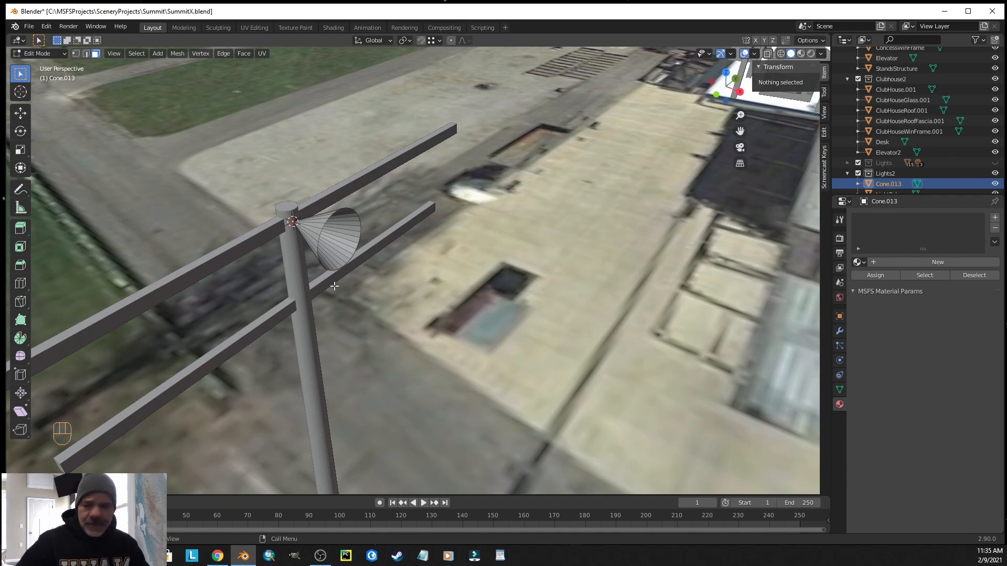
pyautogui.press('Tab')
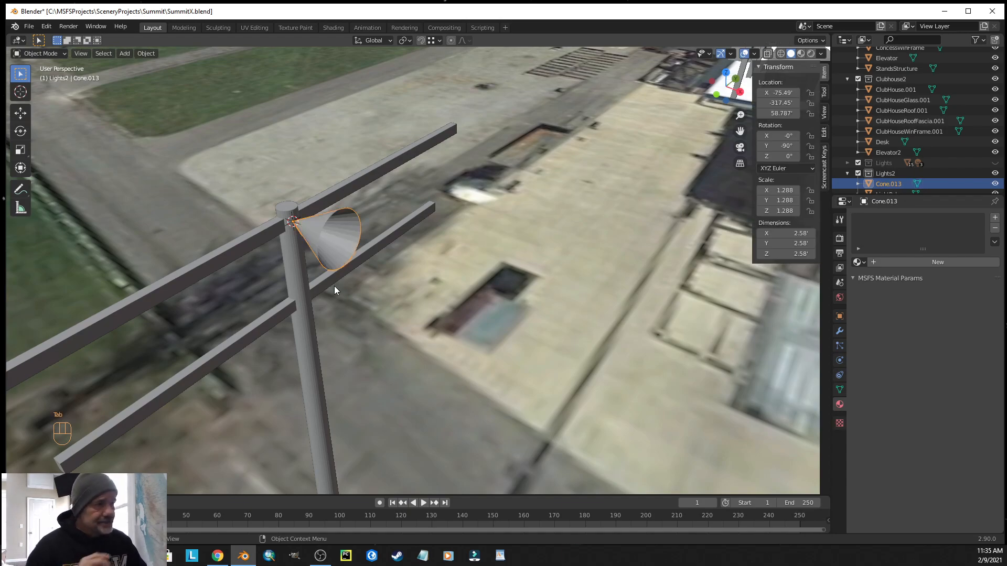
# - Assign the existing BareAL material to the cone and show the viewport in material preview
pyautogui.click(345, 248)
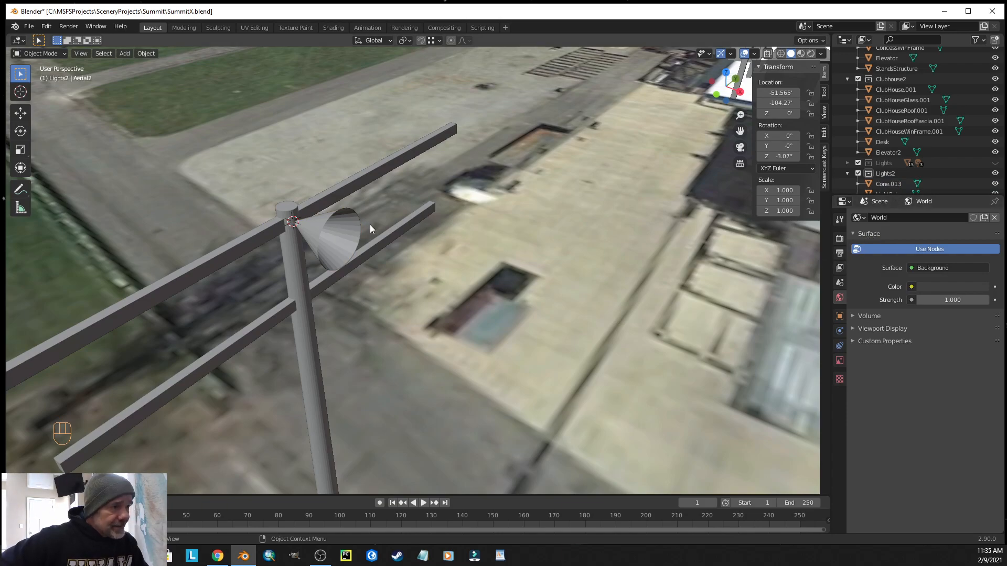
pyautogui.click(352, 234)
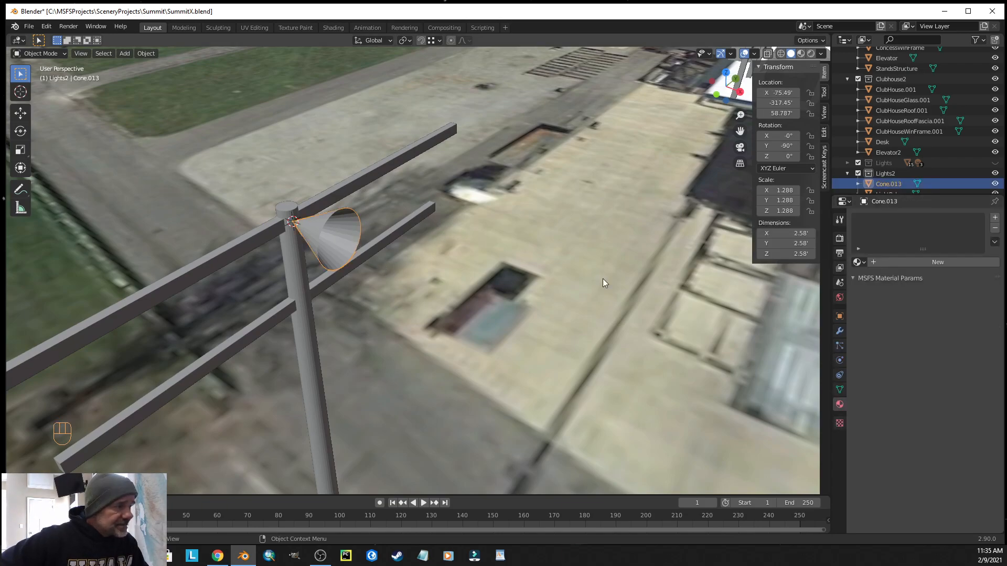
pyautogui.click(863, 262)
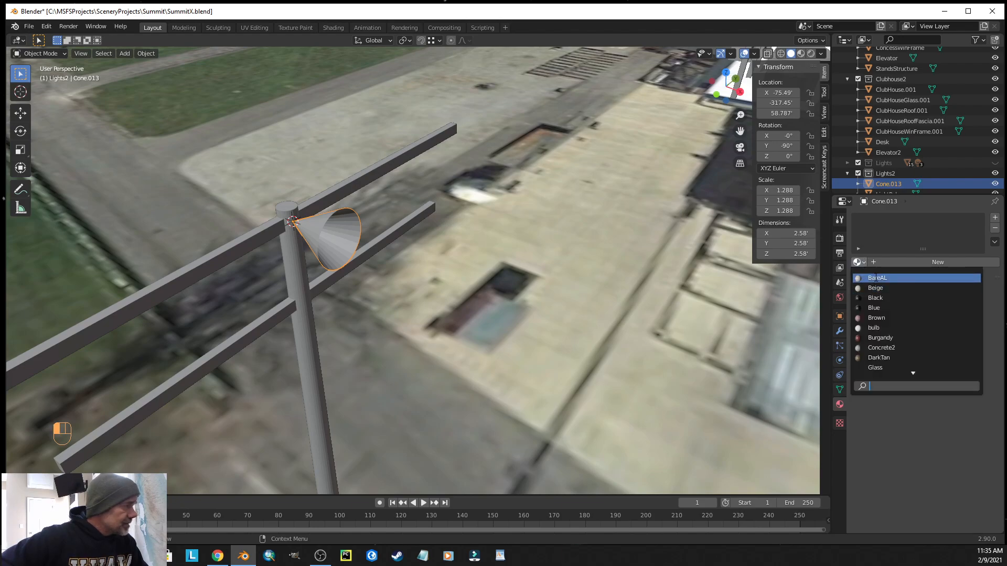
pyautogui.click(876, 278)
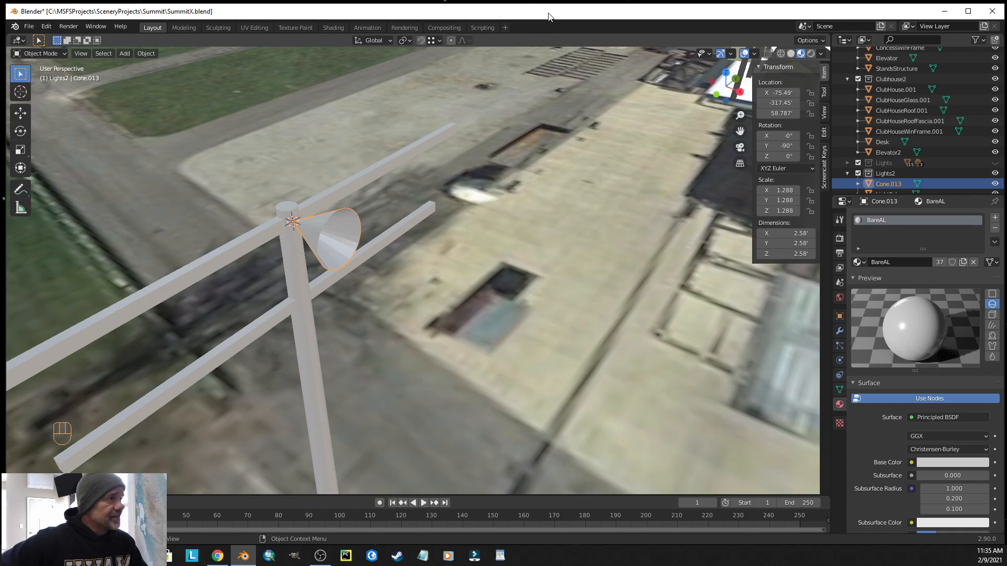
# - Add a spot light at the 3D cursor on the cone's tip
pyautogui.moveTo(482, 363)
pyautogui.mouseDown(button='middle')
pyautogui.moveTo(476, 357)
pyautogui.moveTo(483, 376)
pyautogui.moveTo(439, 345)
pyautogui.moveTo(526, 344)
pyautogui.moveTo(491, 358)
pyautogui.moveTo(494, 350)
pyautogui.mouseUp(button='middle')
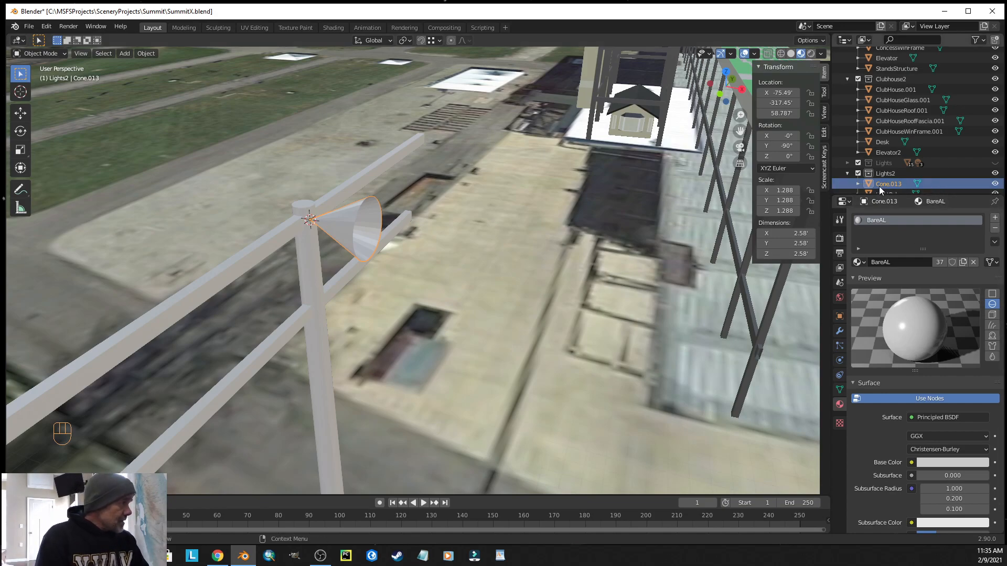
pyautogui.scroll(-3, 502, 232)
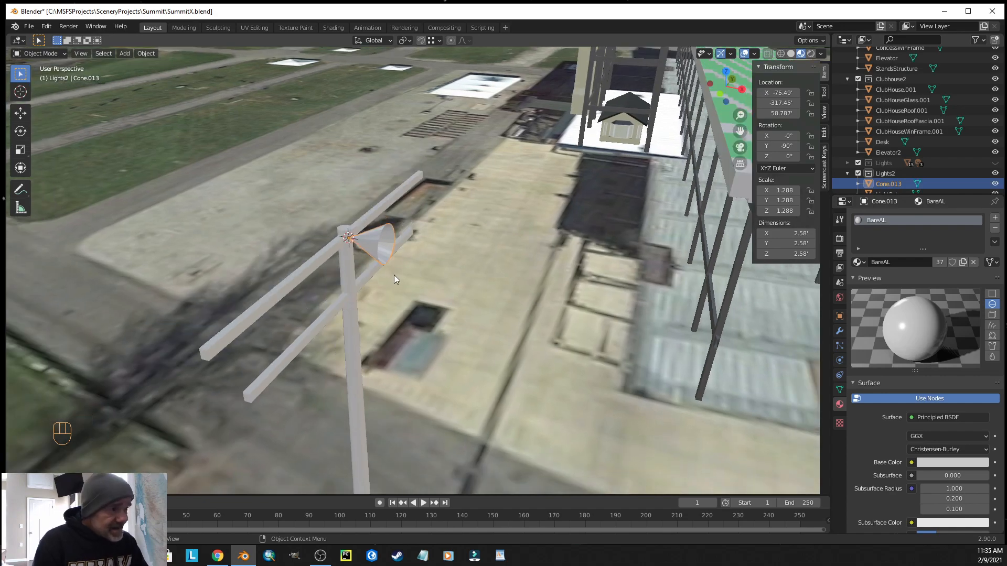
pyautogui.scroll(2, 386, 272)
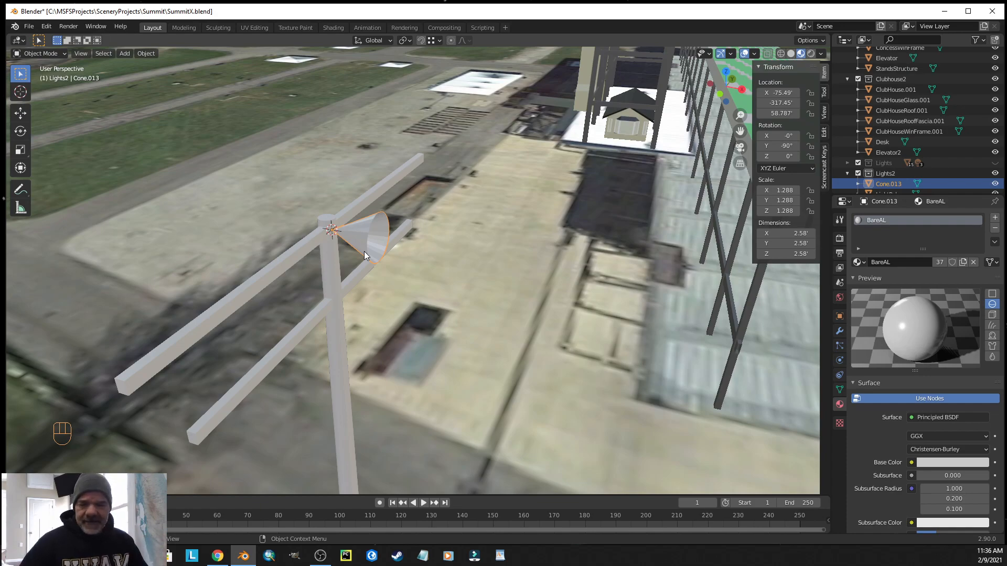
pyautogui.press('shift')
pyautogui.hotkey('shift', 'a')
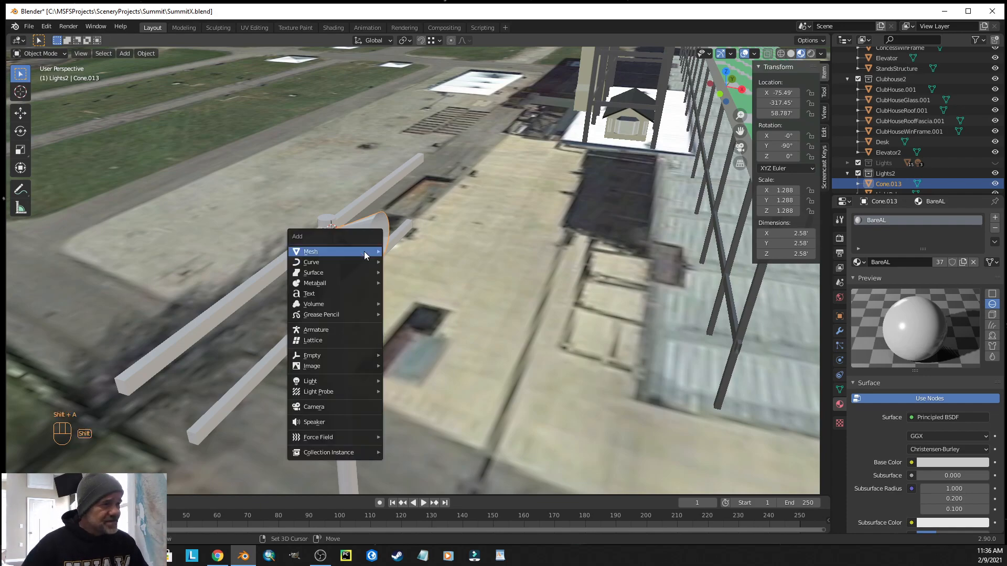
pyautogui.moveTo(364, 251)
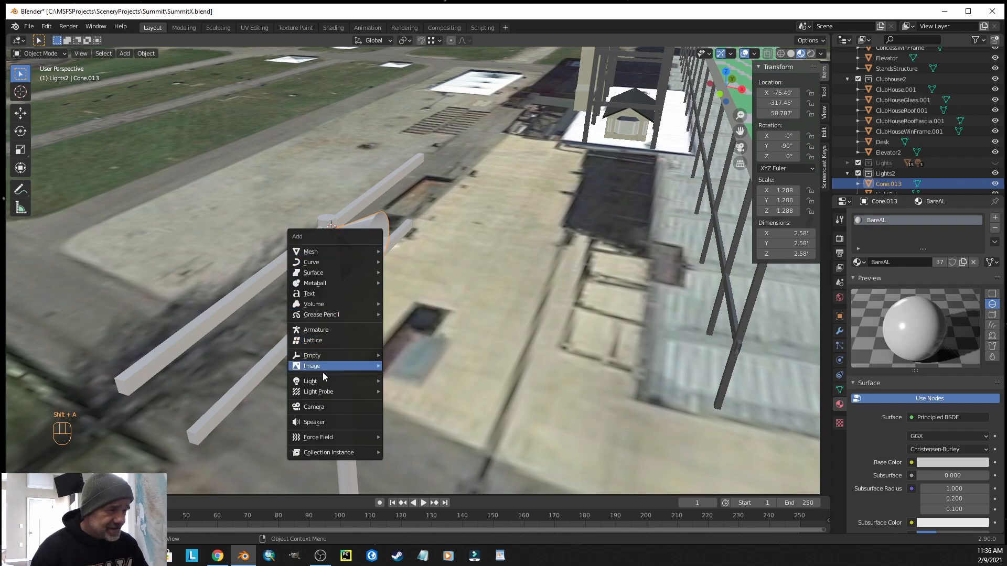
pyautogui.moveTo(320, 381)
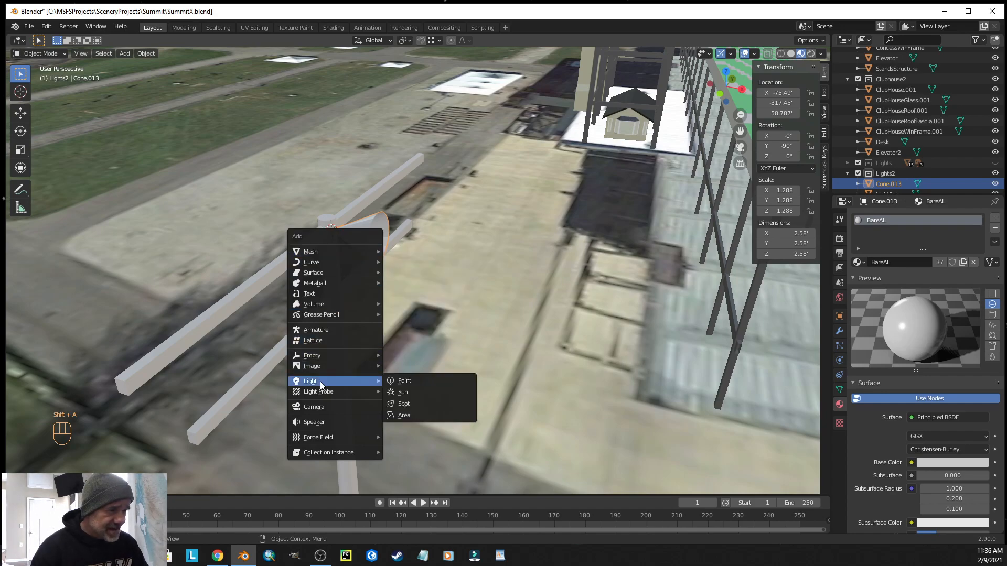
pyautogui.click(405, 405)
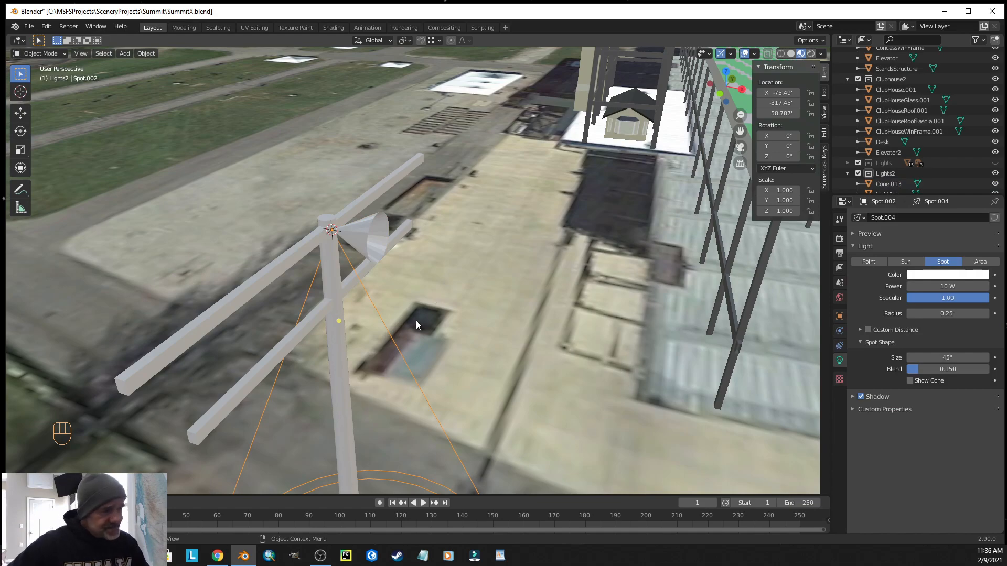
# - Rotate the spot light -90° about the Y axis so that it shines out through the cone's opening
pyautogui.scroll(-3, 434, 314)
pyautogui.moveTo(434, 315); pyautogui.dragTo(439, 325, button='middle')
pyautogui.scroll(-4, 467, 285)
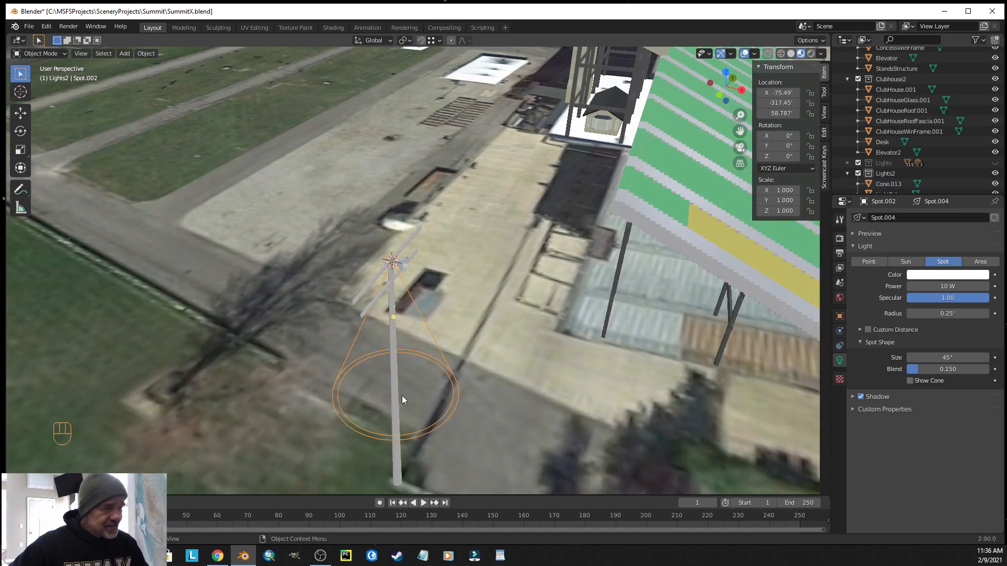
pyautogui.keyDown('shift'); pyautogui.moveTo(389, 389); pyautogui.dragTo(436, 296, button='middle'); pyautogui.keyUp('shift')
pyautogui.scroll(2, 446, 285)
pyautogui.keyDown('shift'); pyautogui.moveTo(448, 259); pyautogui.dragTo(451, 292, button='middle'); pyautogui.keyUp('shift')
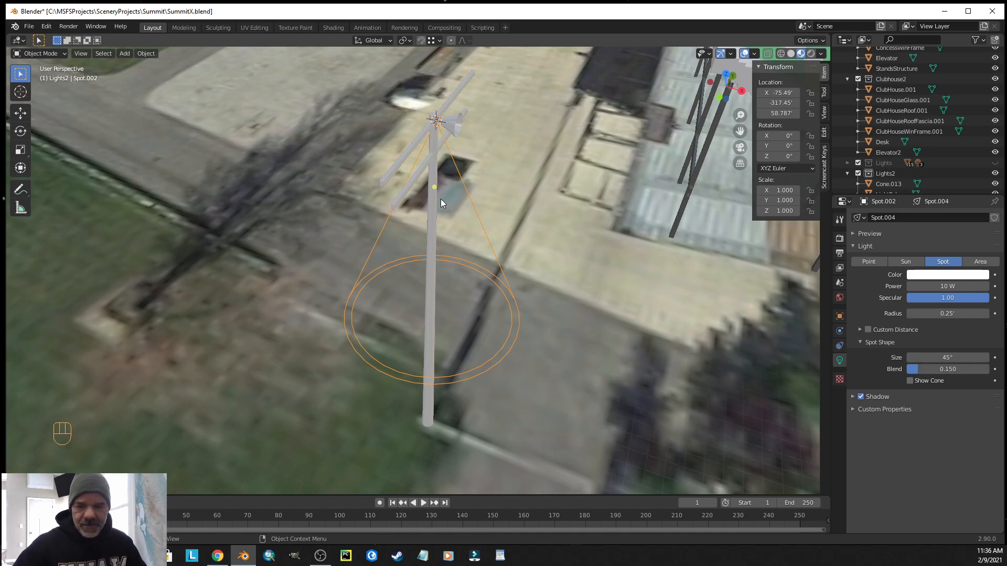
pyautogui.press('r')
pyautogui.press('y')
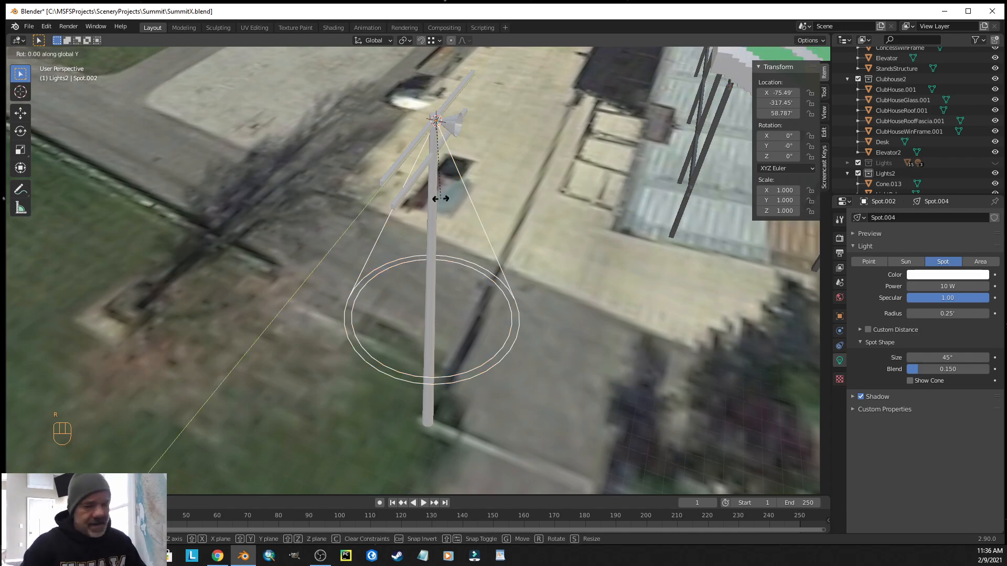
pyautogui.write('-90')
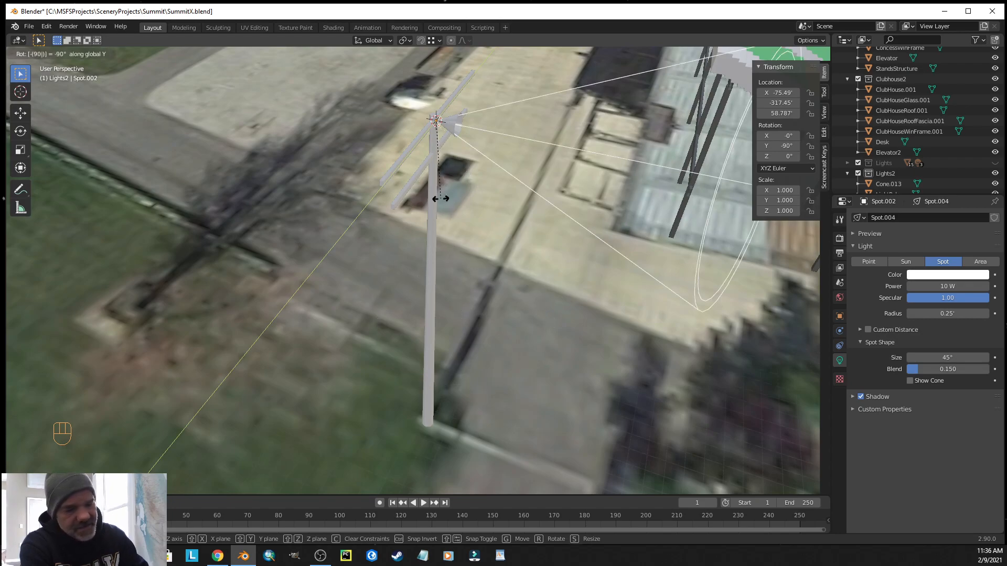
pyautogui.press('Return')
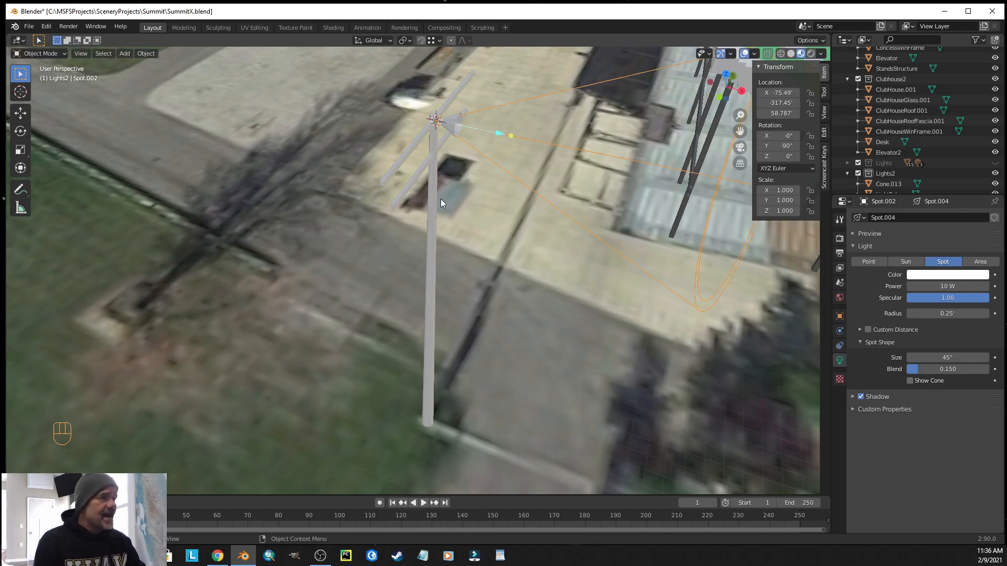
pyautogui.moveTo(582, 290)
pyautogui.mouseDown(button='middle')
pyautogui.moveTo(507, 283)
pyautogui.moveTo(479, 258)
pyautogui.moveTo(446, 255)
pyautogui.moveTo(375, 257)
pyautogui.moveTo(272, 280)
pyautogui.moveTo(561, 294)
pyautogui.moveTo(575, 298)
pyautogui.moveTo(572, 306)
pyautogui.moveTo(566, 295)
pyautogui.mouseUp(button='middle')
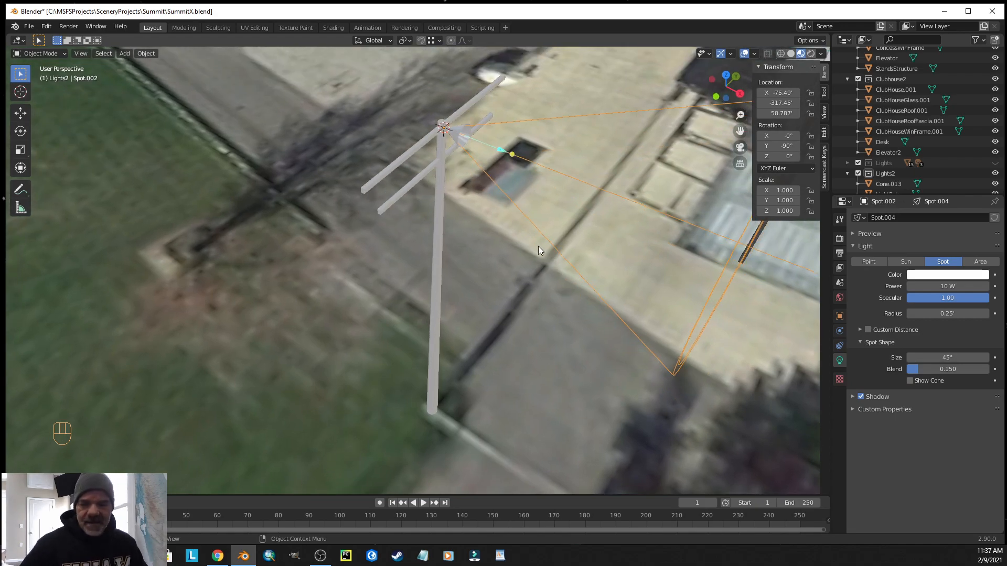
# - Rename the cone object in the Lights2 collection as Fixture
pyautogui.keyDown('shift'); pyautogui.moveTo(504, 206); pyautogui.dragTo(481, 259, button='middle'); pyautogui.keyUp('shift')
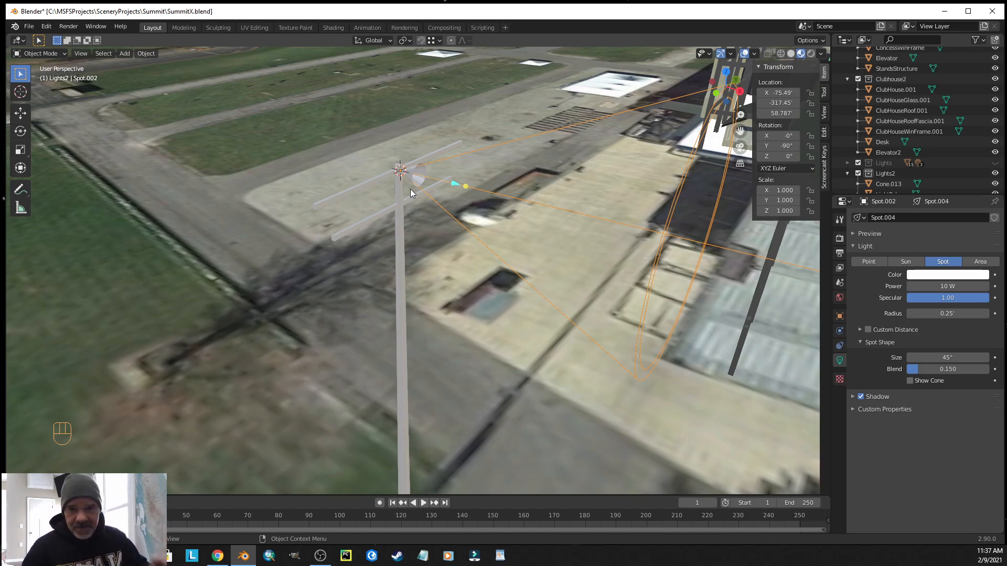
pyautogui.scroll(3, 403, 181)
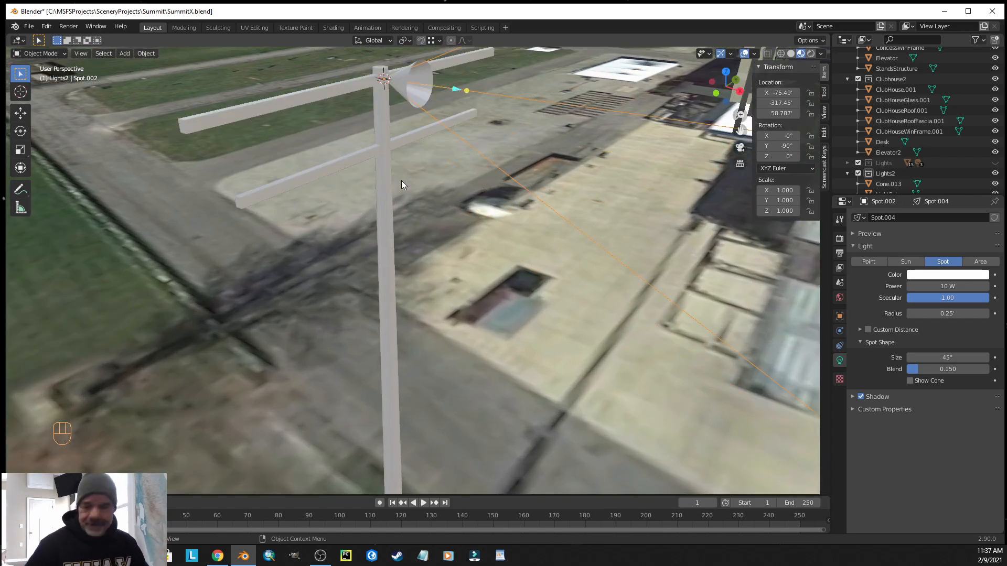
pyautogui.moveTo(422, 111); pyautogui.dragTo(442, 265, button='middle')
pyautogui.scroll(2, 439, 236)
pyautogui.scroll(1, 439, 238)
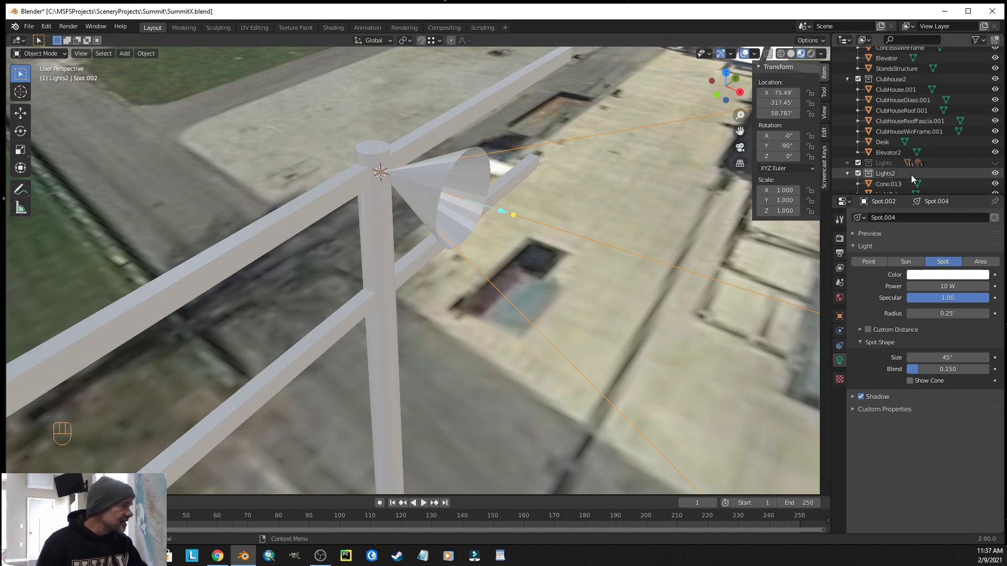
pyautogui.scroll(-2, 912, 174)
pyautogui.click(885, 163)
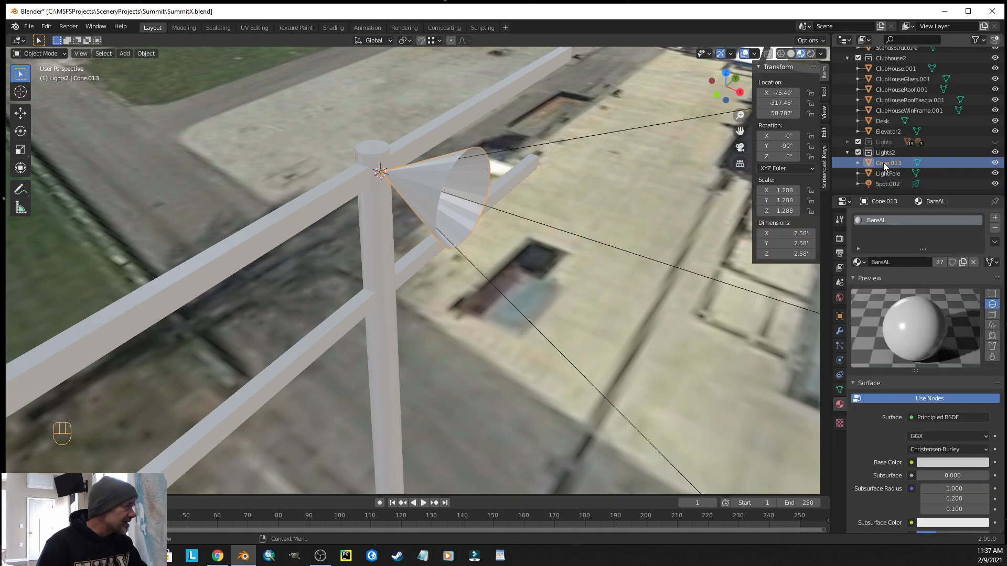
pyautogui.doubleClick(883, 162)
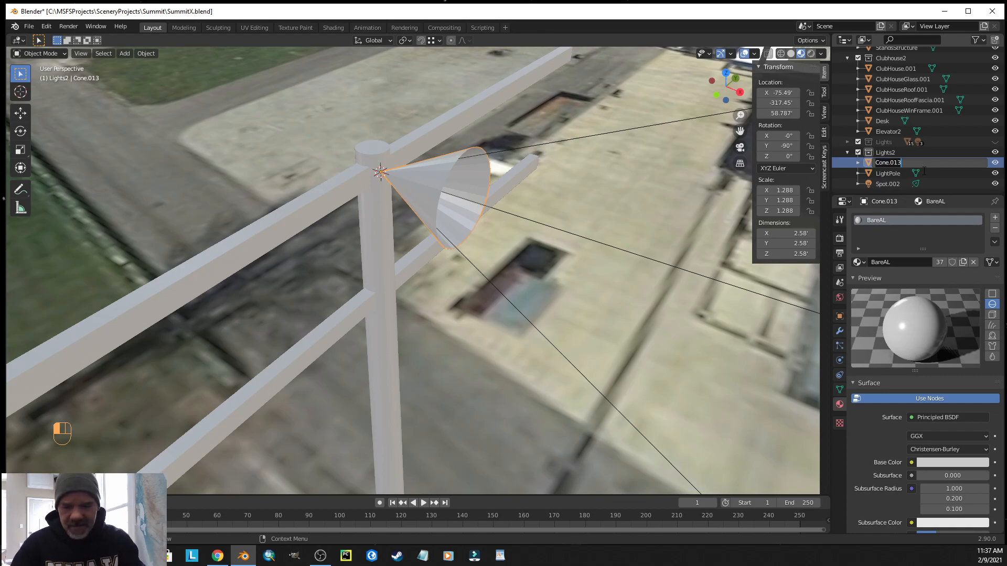
pyautogui.write('Fixture')
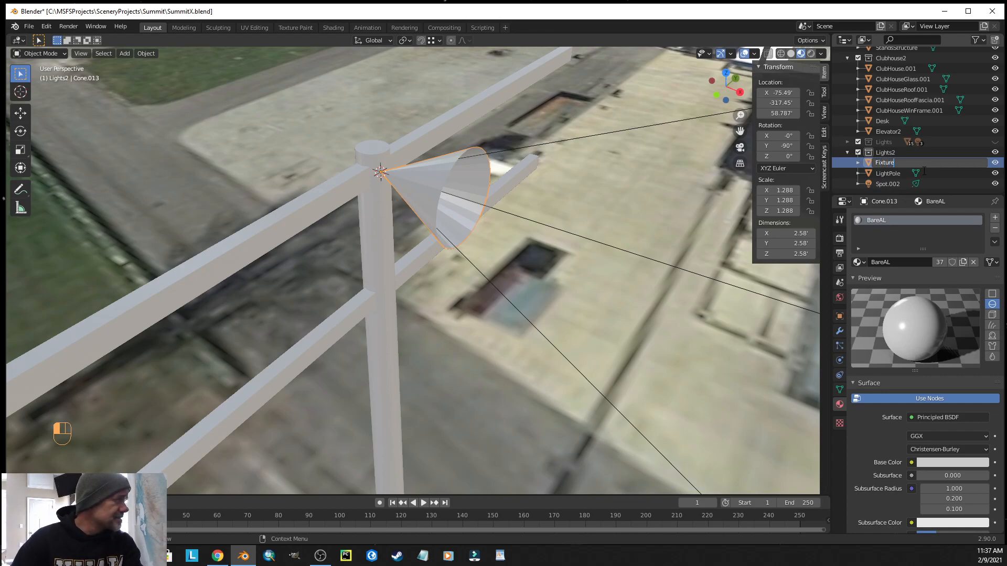
pyautogui.press('Return')
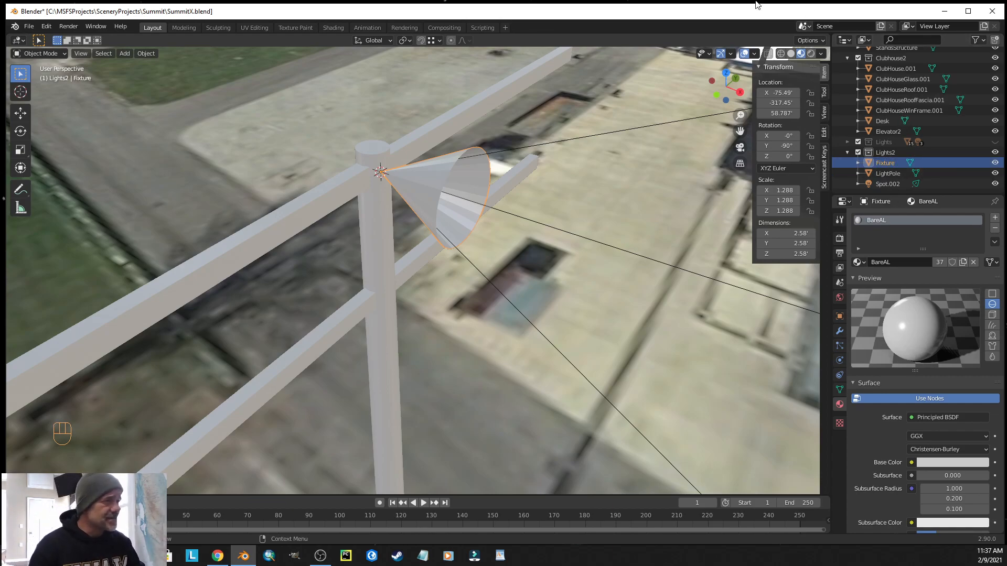
# - Add an ico sphere to the Lights2 collection at the 3D cursor and scale it to about 0.488
pyautogui.click(892, 151)
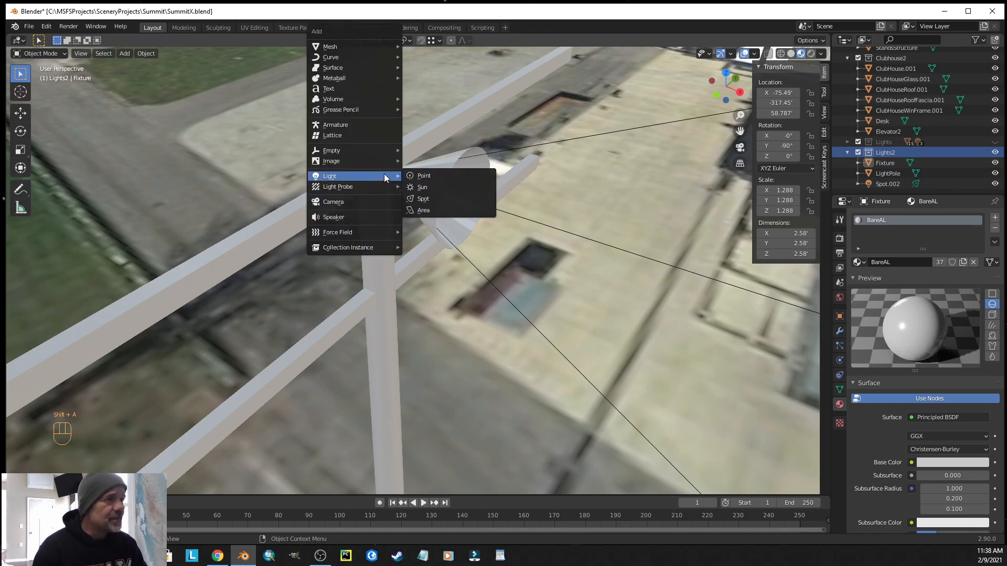
pyautogui.moveTo(376, 49)
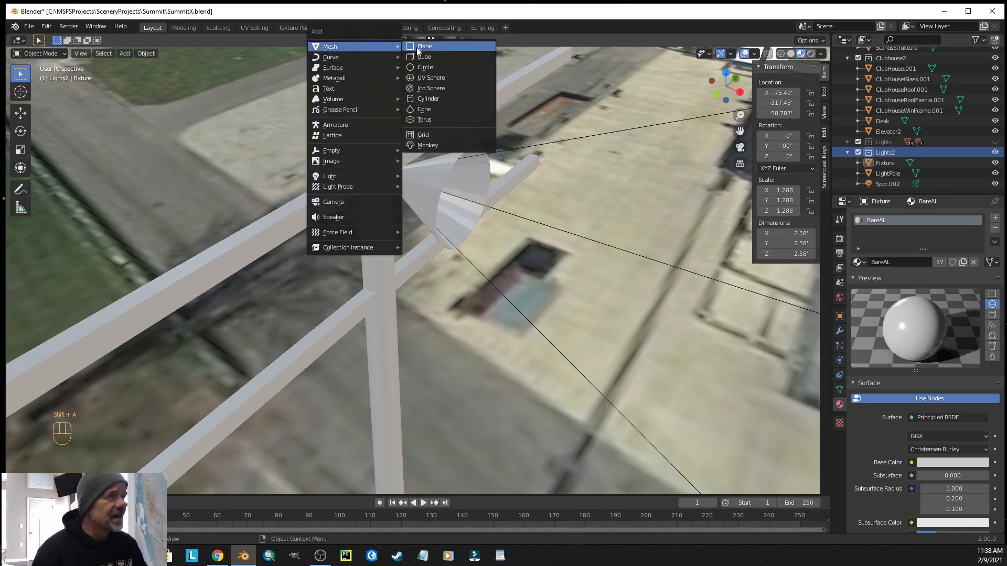
pyautogui.click(428, 89)
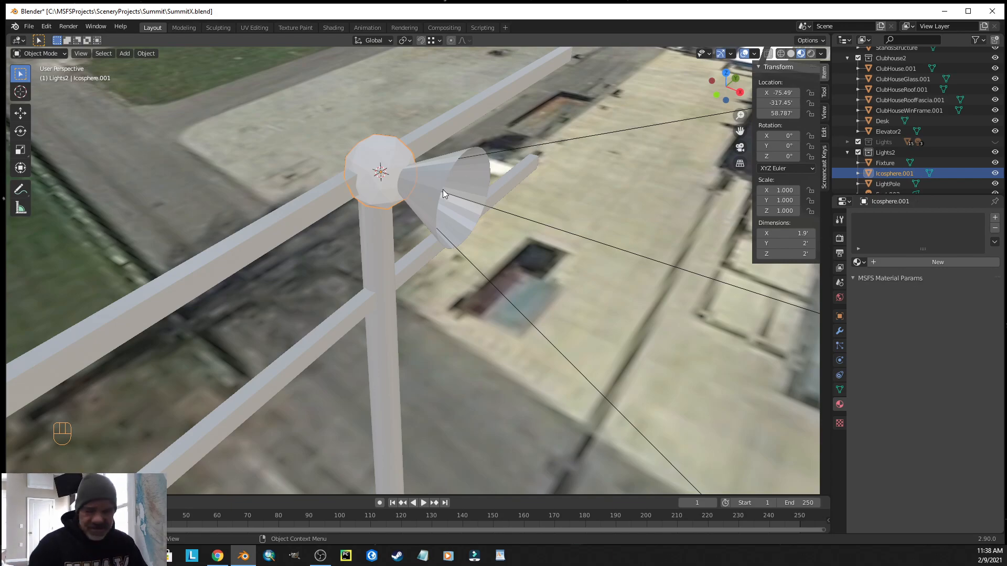
pyautogui.press('s')
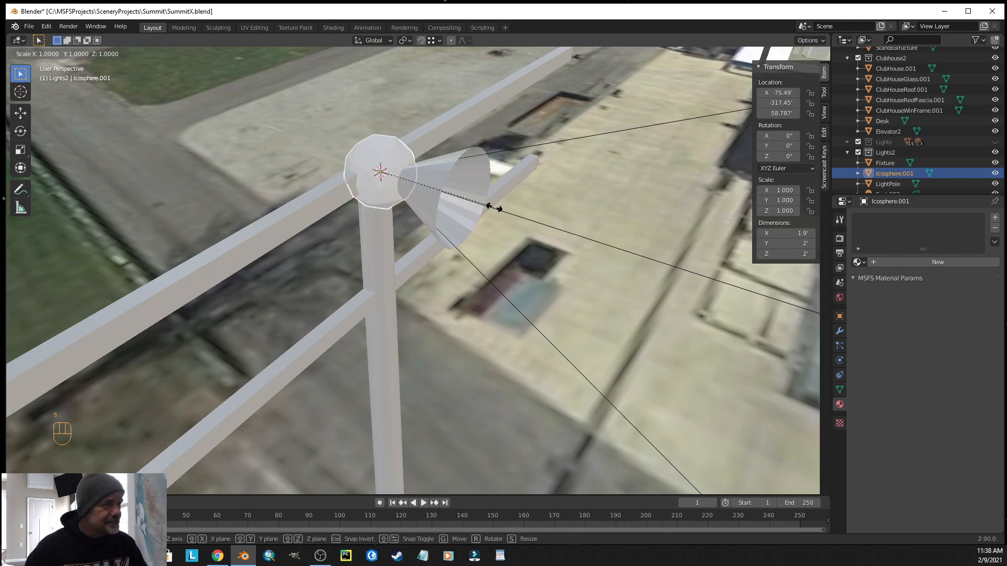
pyautogui.click(439, 167)
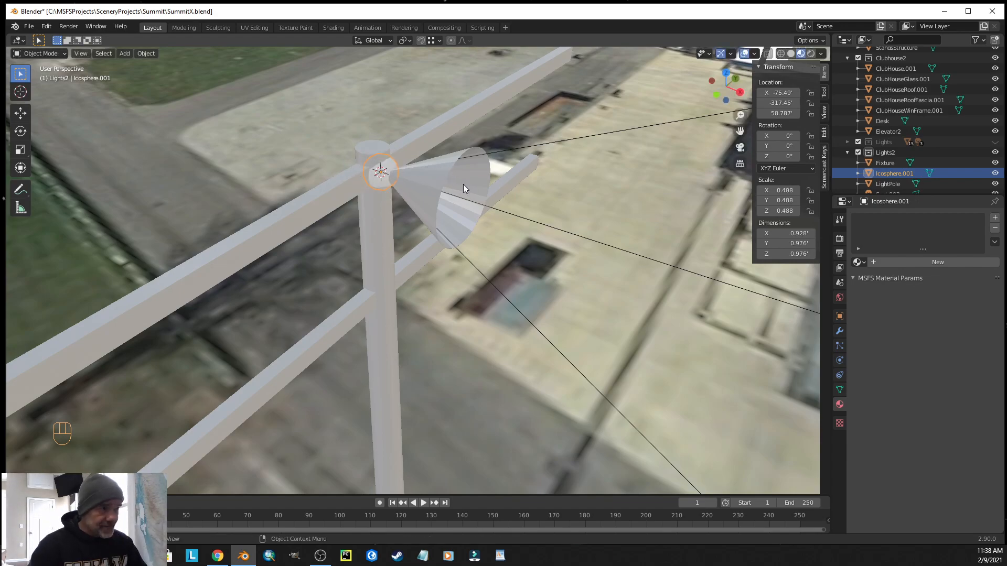
# - In front view, move the ico sphere about 1.5 ft along the X axis into the middle of the cone
pyautogui.press('`')
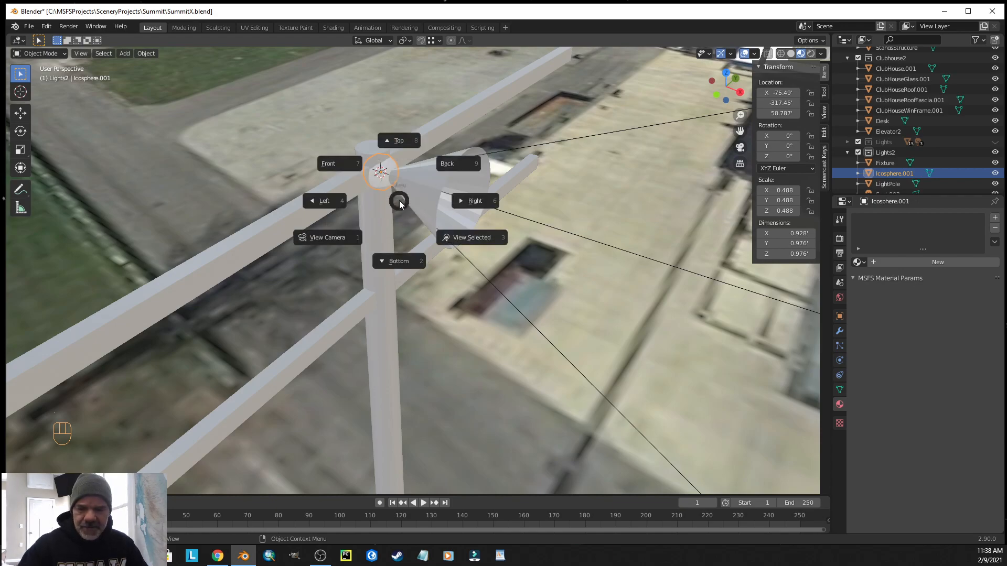
pyautogui.press('KP_1')
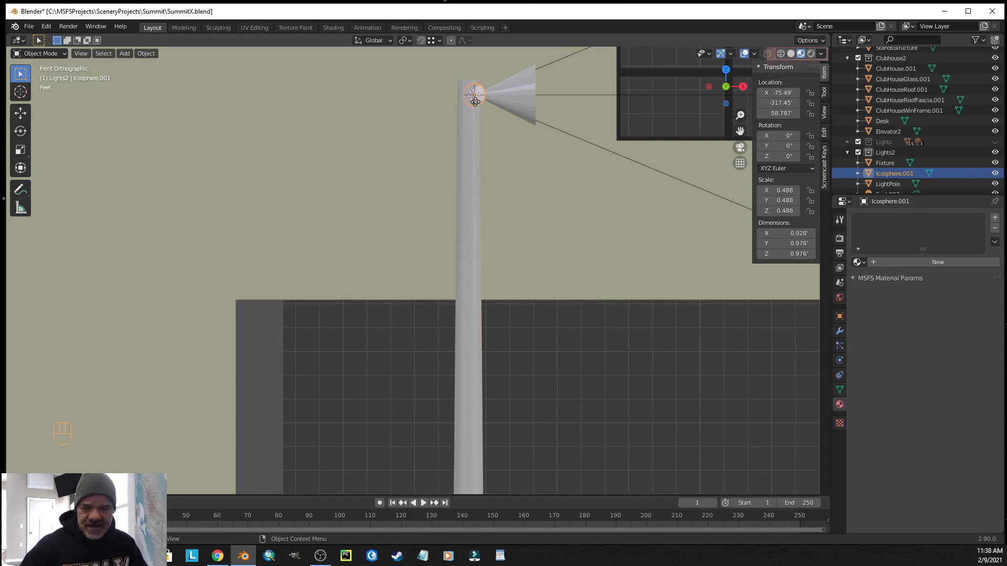
pyautogui.press('g')
pyautogui.press('z')
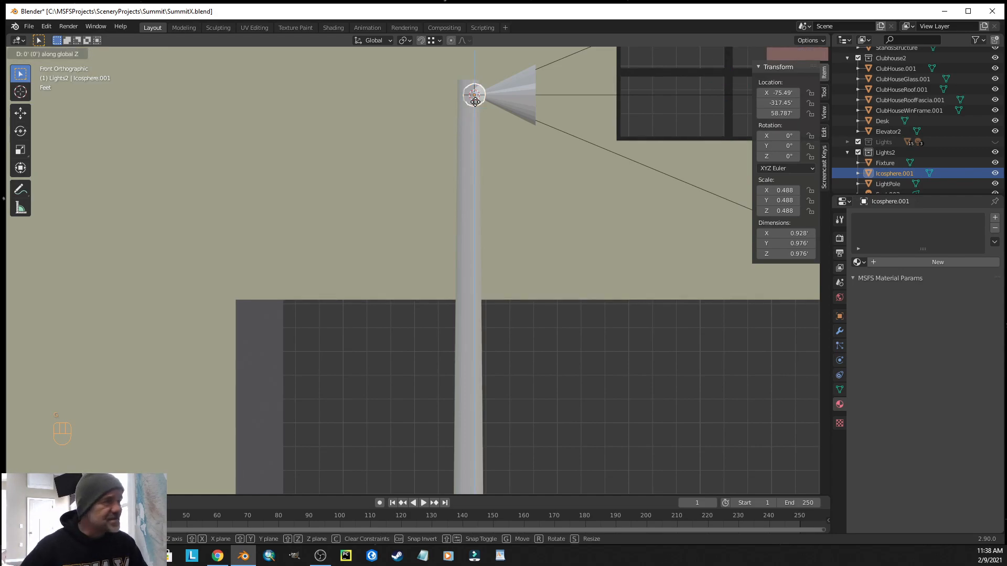
pyautogui.click(475, 101)
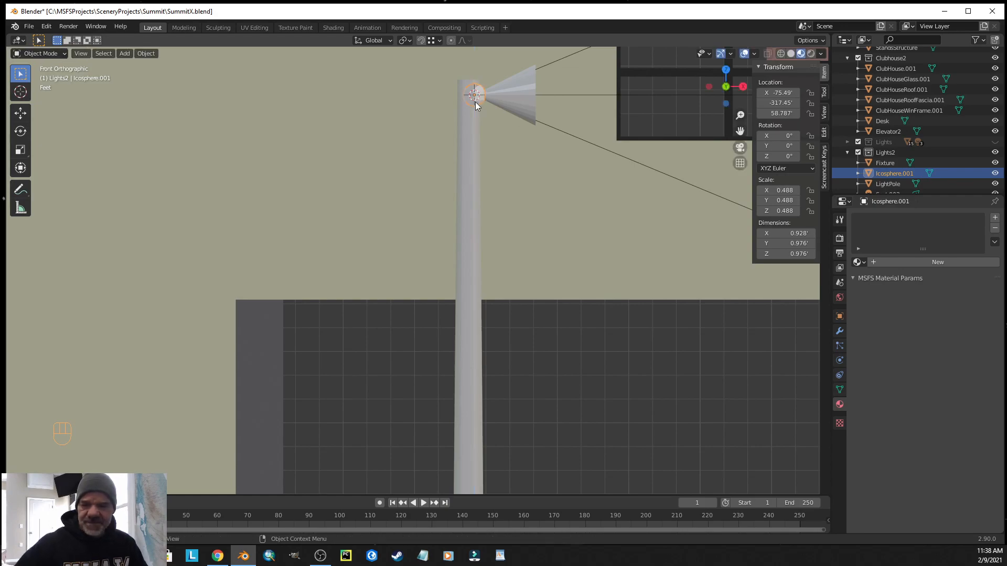
pyautogui.press('g')
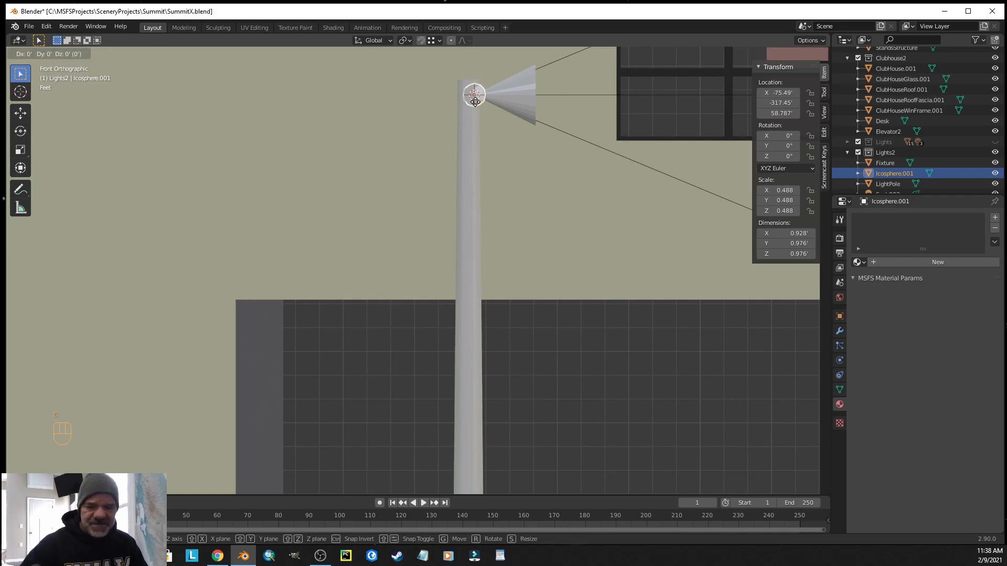
pyautogui.press('x')
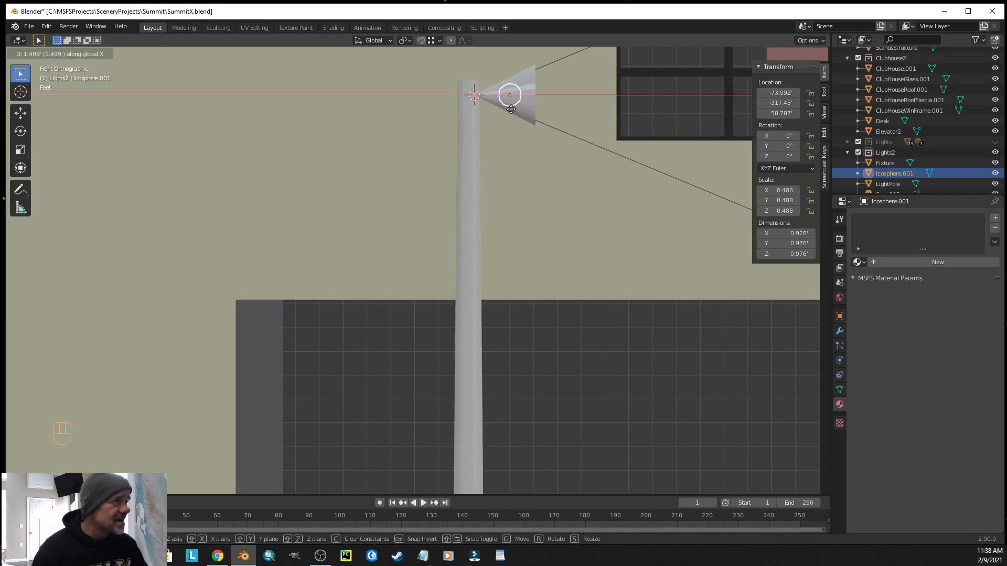
pyautogui.click(511, 109)
# - Assign the existing bulb material to the ico sphere inside the cone
pyautogui.moveTo(571, 212); pyautogui.dragTo(512, 232, button='middle')
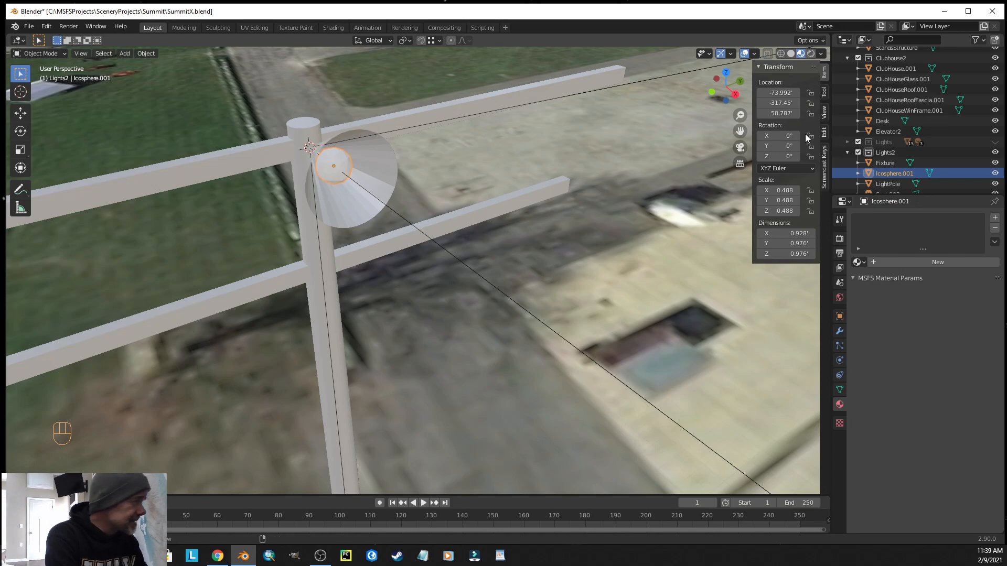
pyautogui.click(865, 262)
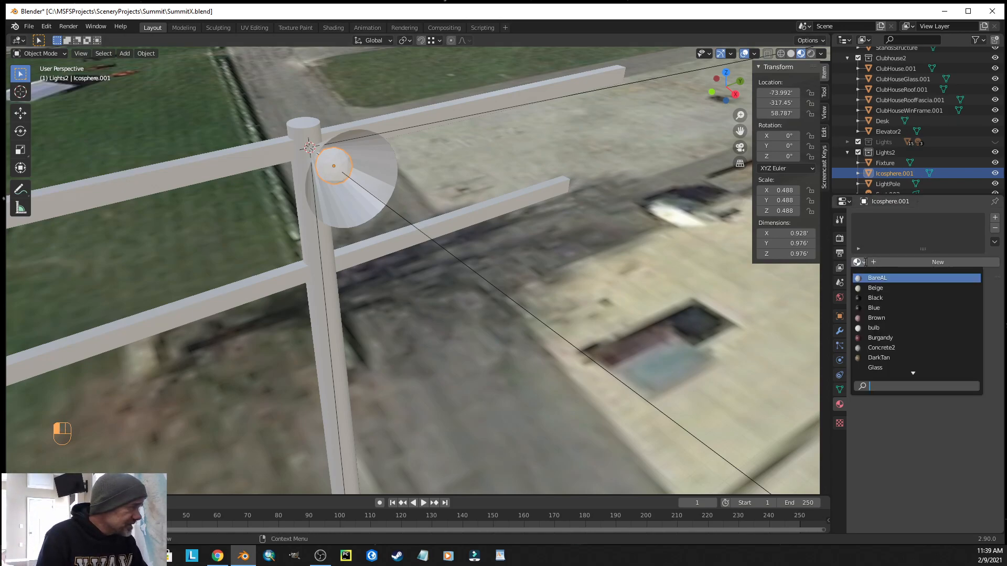
pyautogui.click(874, 327)
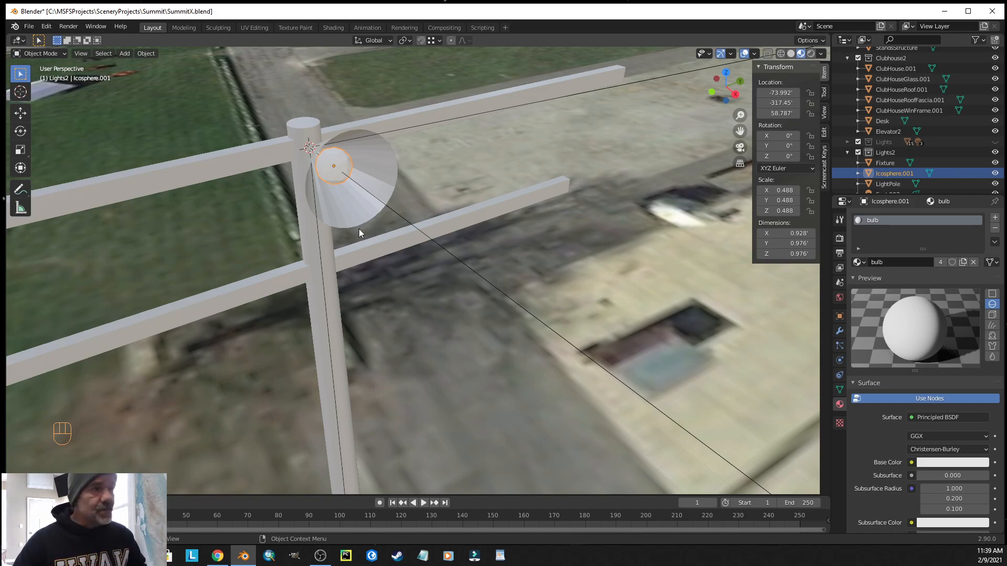
# - Add a point light at the 3D cursor on the cone's tip
pyautogui.click(437, 208)
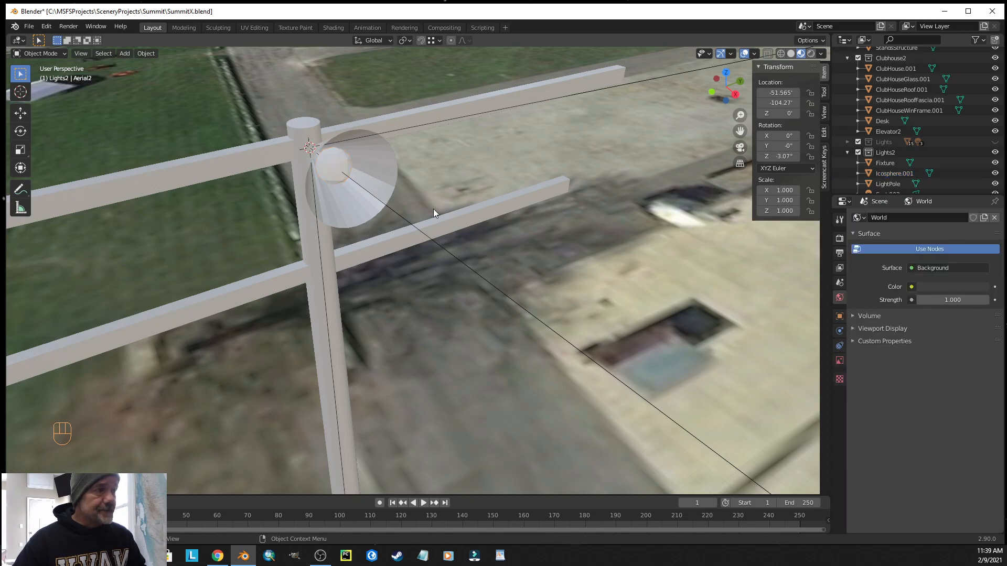
pyautogui.hotkey('shift', 'a')
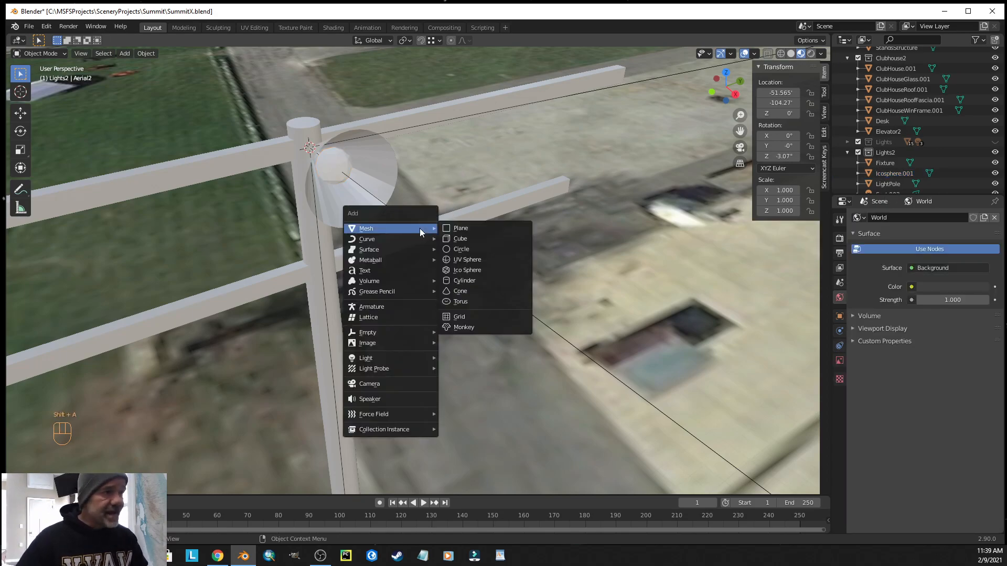
pyautogui.moveTo(393, 358)
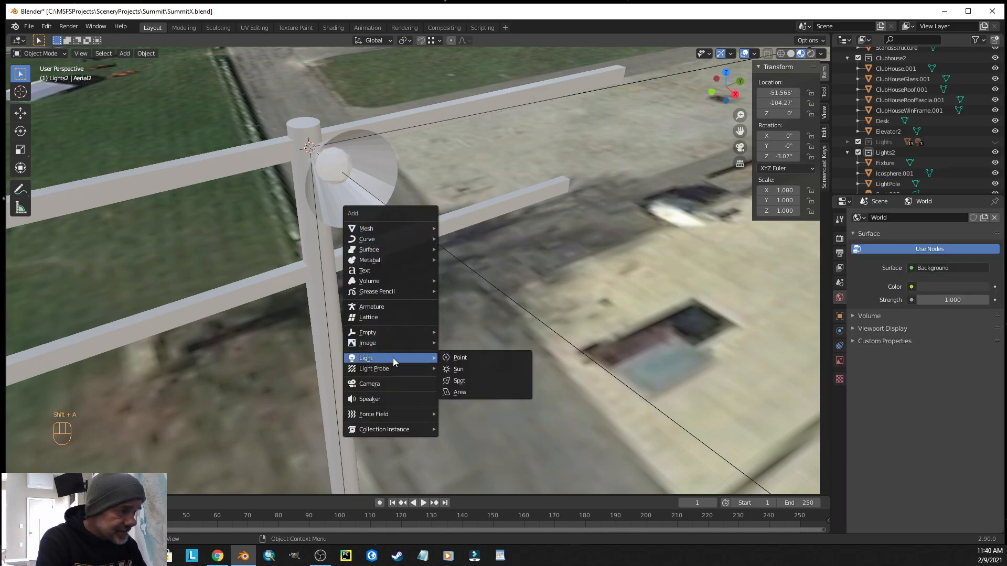
pyautogui.click(460, 359)
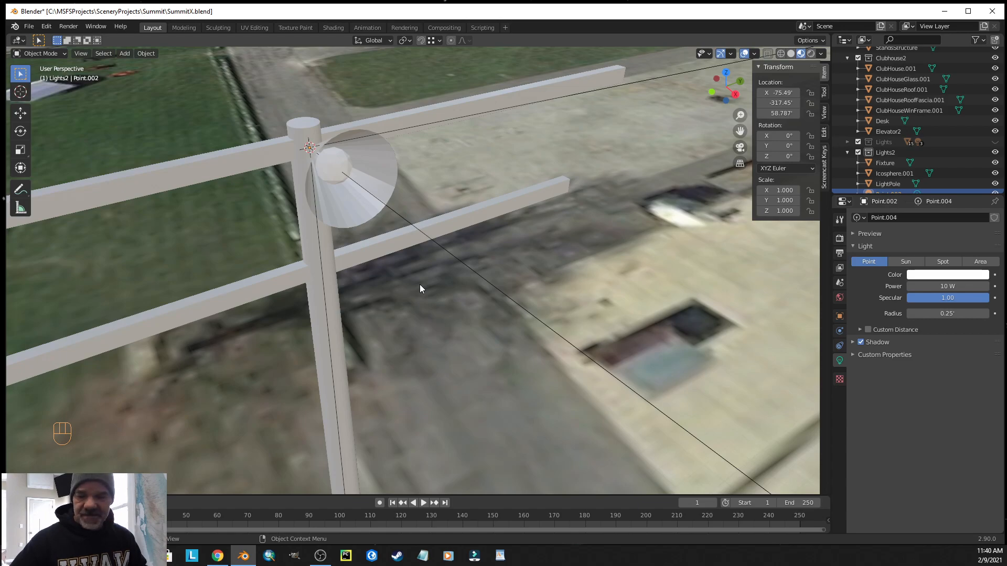
# - In front view, move the point light about 2.8 ft along the X axis to just outside the cone's opening
pyautogui.press('`')
pyautogui.press('KP_1')
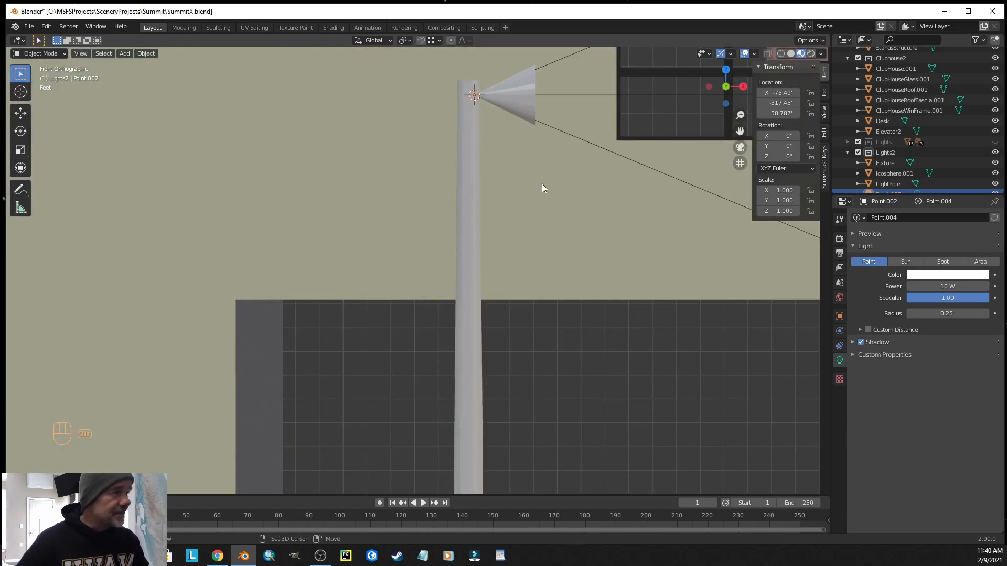
pyautogui.keyDown('shift'); pyautogui.moveTo(532, 195); pyautogui.dragTo(455, 308, button='middle'); pyautogui.keyUp('shift')
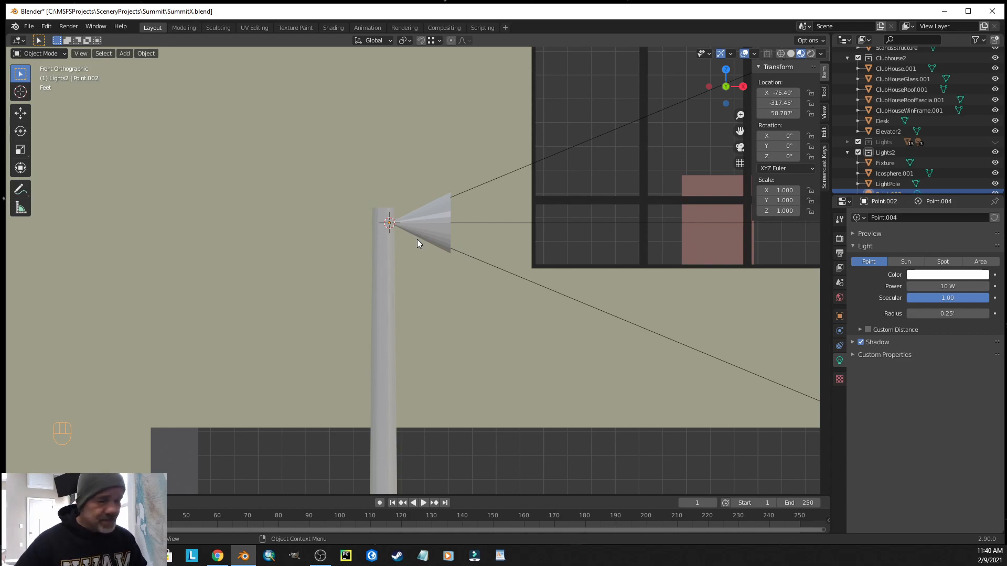
pyautogui.scroll(-2, 902, 137)
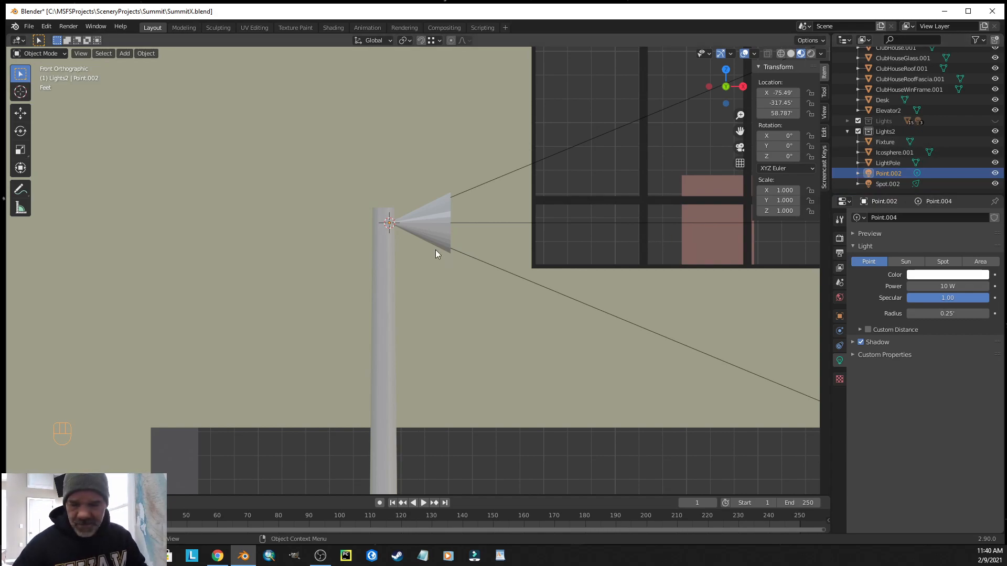
pyautogui.press('g')
pyautogui.press('x')
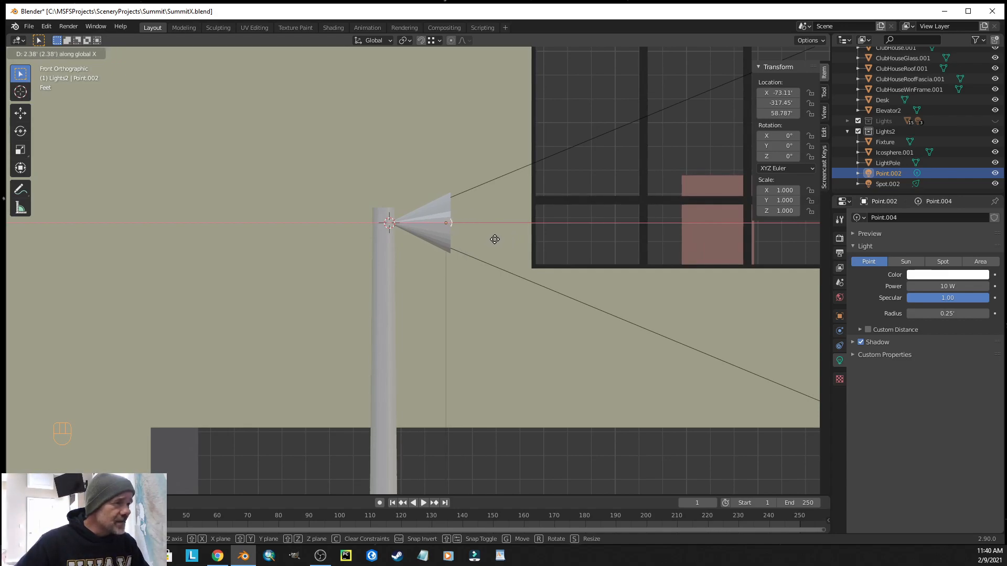
pyautogui.click(502, 245)
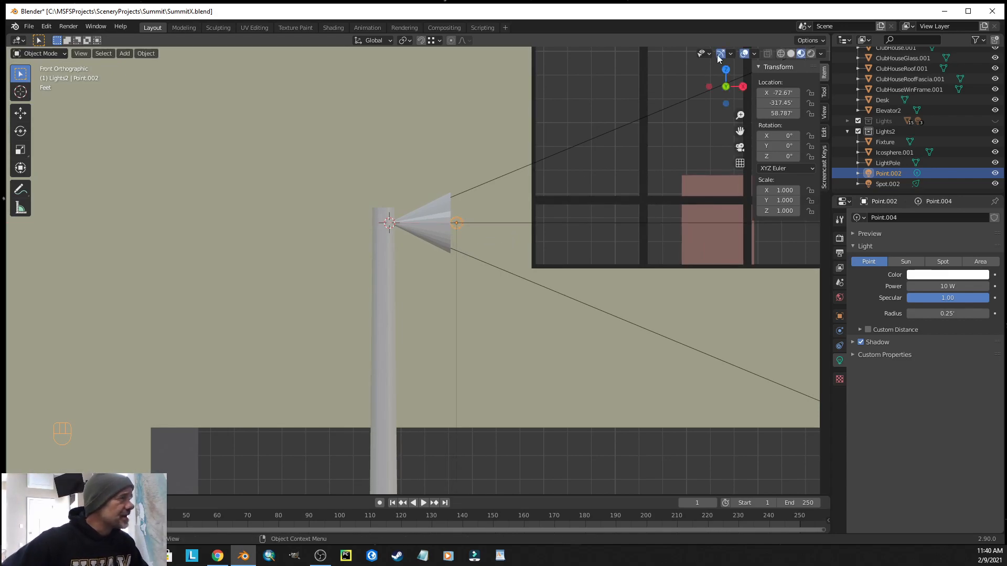
# - Show the viewport in wireframe and move the point light about 0.5 ft back along X, between the bulb sphere and the cone's opening
pyautogui.click(781, 53)
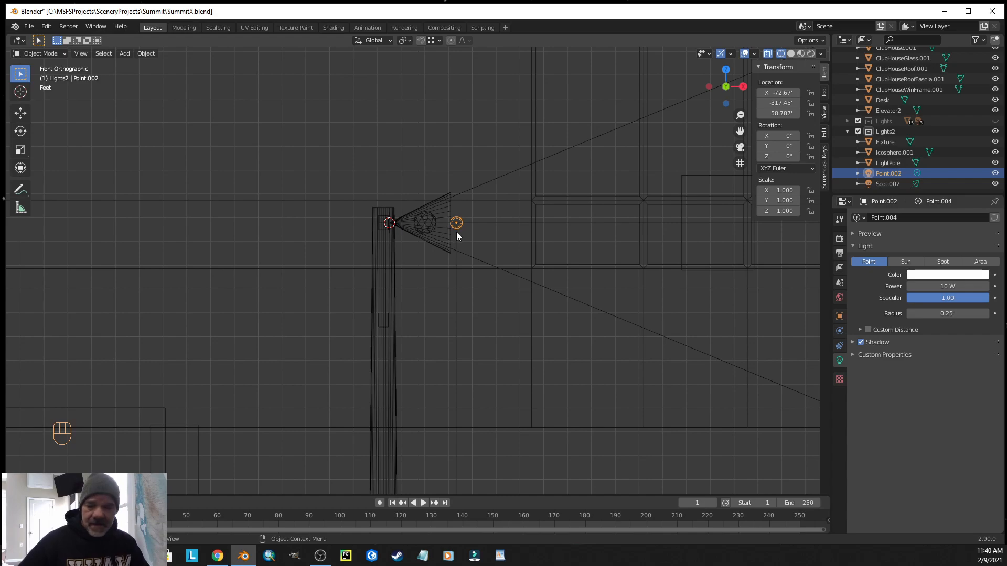
pyautogui.press('g')
pyautogui.press('x')
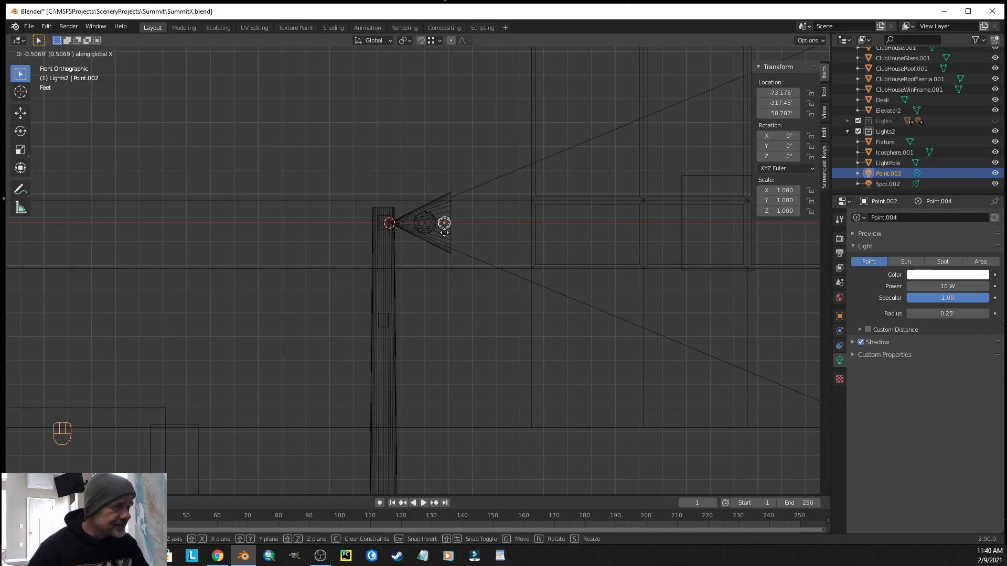
pyautogui.click(445, 230)
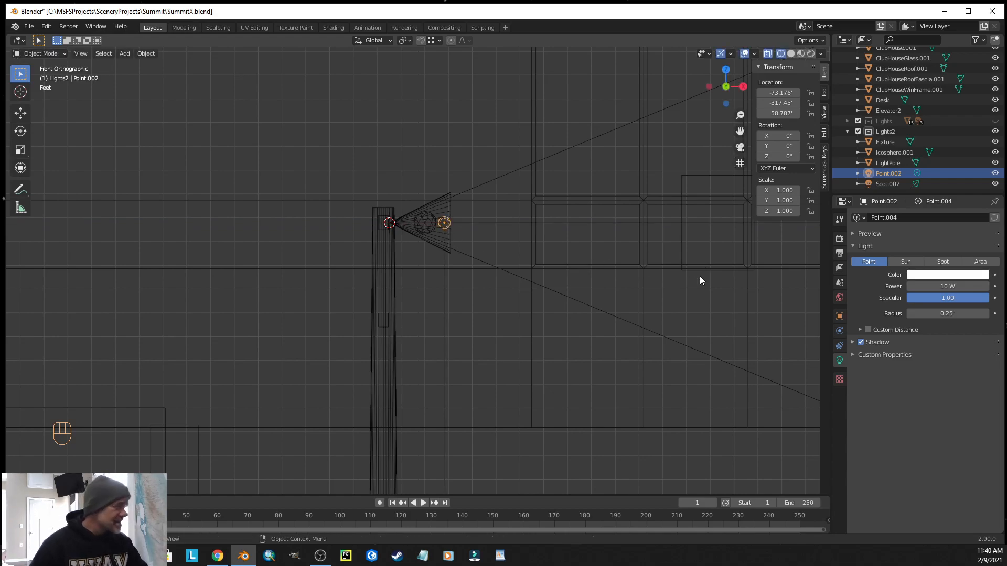
pyautogui.moveTo(563, 263); pyautogui.dragTo(537, 296, button='middle')
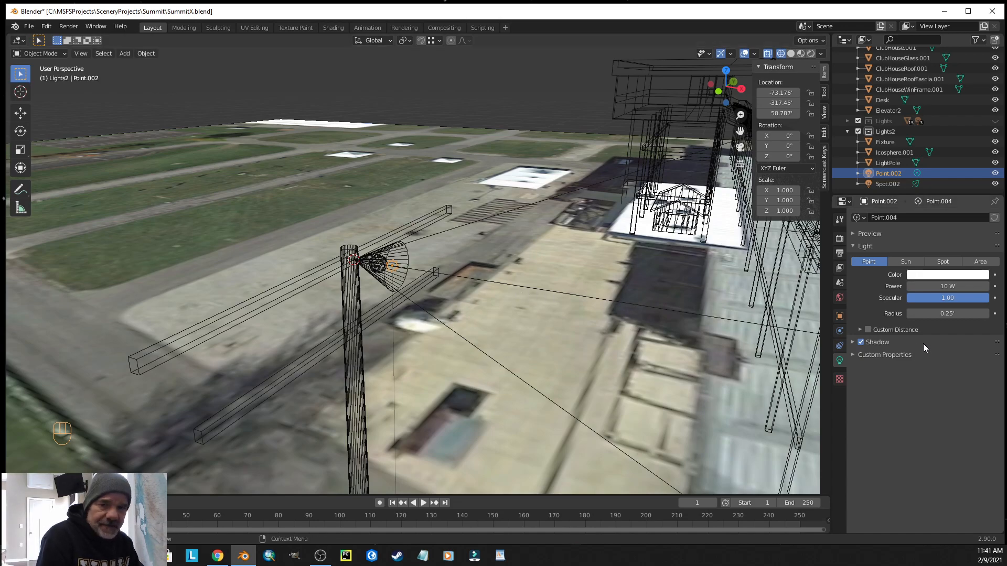
pyautogui.scroll(-7, 452, 232)
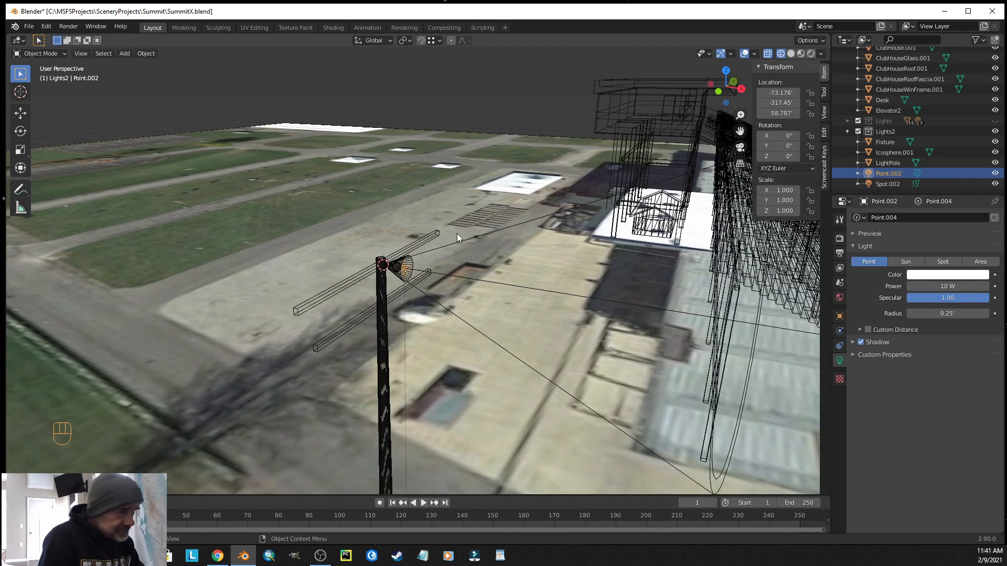
# - Set the spot light's power to 2000 W
pyautogui.moveTo(553, 309); pyautogui.dragTo(530, 309, button='middle')
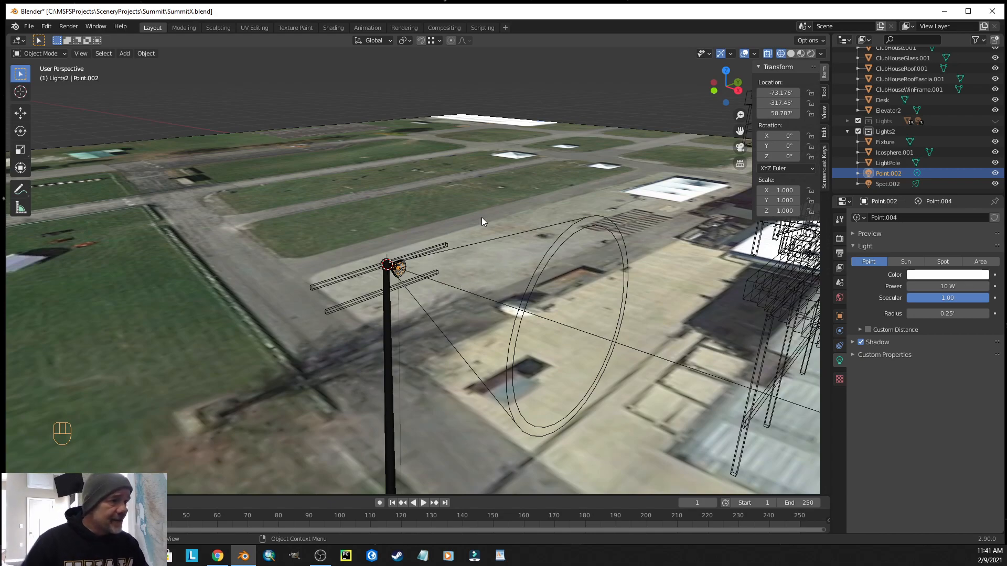
pyautogui.click(504, 239)
pyautogui.click(502, 240)
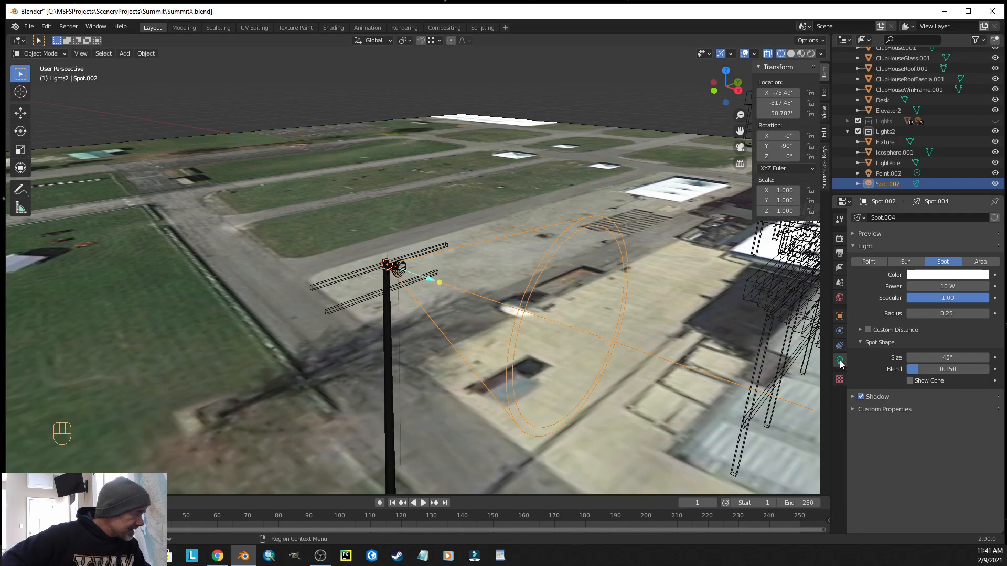
pyautogui.click(947, 287)
pyautogui.write('2000')
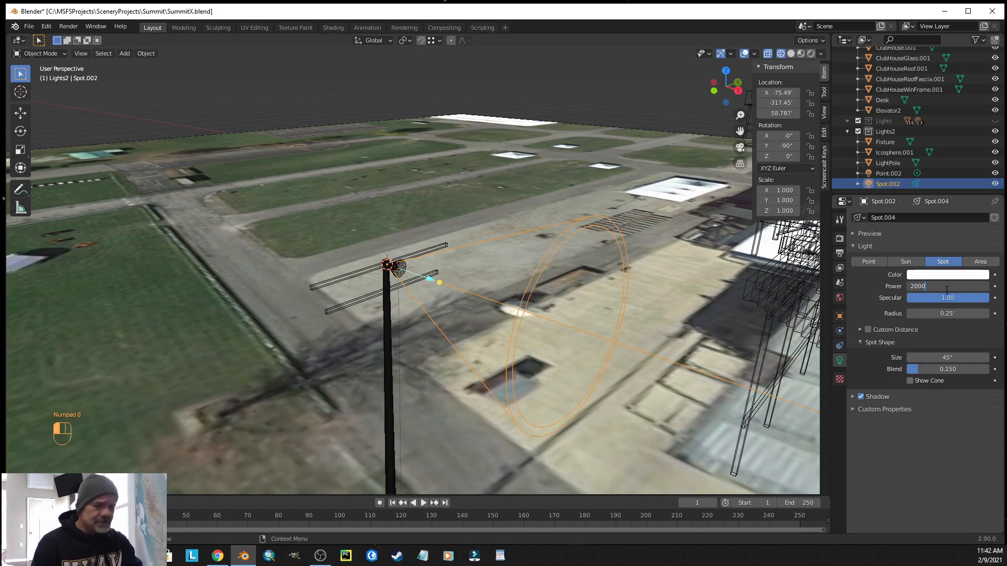
pyautogui.press('Return')
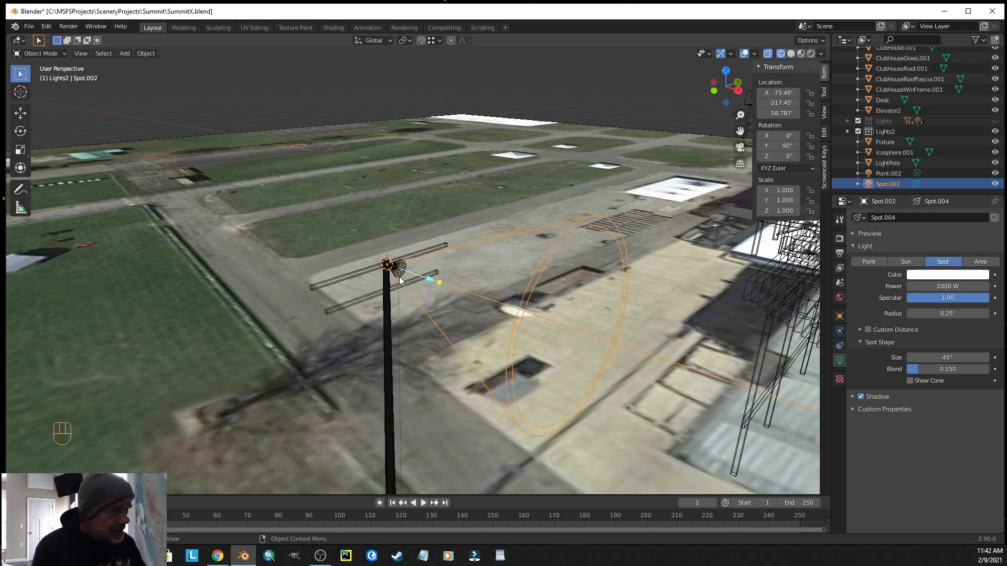
# - Set the power of the point light inside the cone to 100 W
pyautogui.scroll(1, 400, 276)
pyautogui.scroll(4, 394, 284)
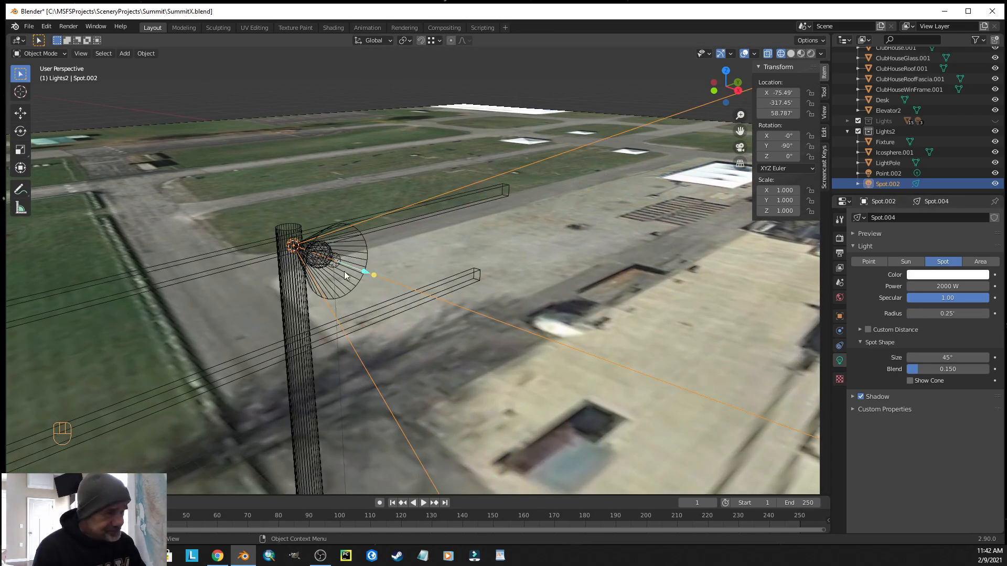
pyautogui.click(339, 259)
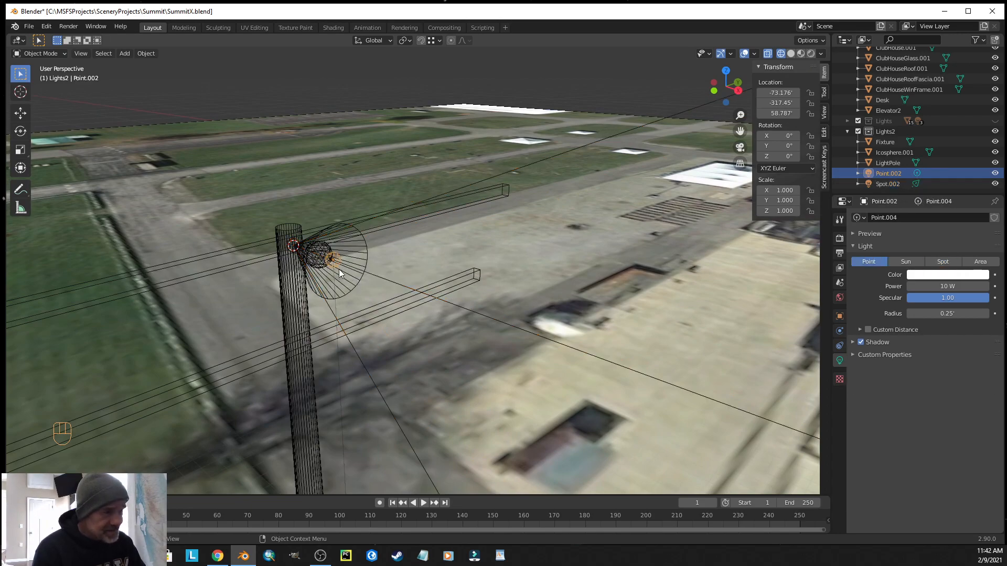
pyautogui.click(942, 288)
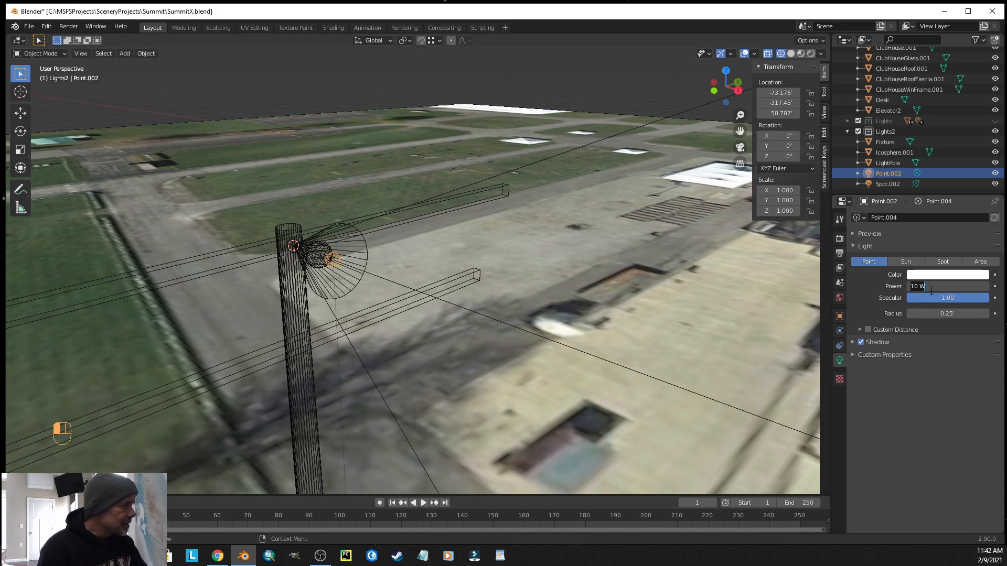
pyautogui.press('BackSpace')
pyautogui.press('BackSpace')
pyautogui.write('0')
pyautogui.press('Return')
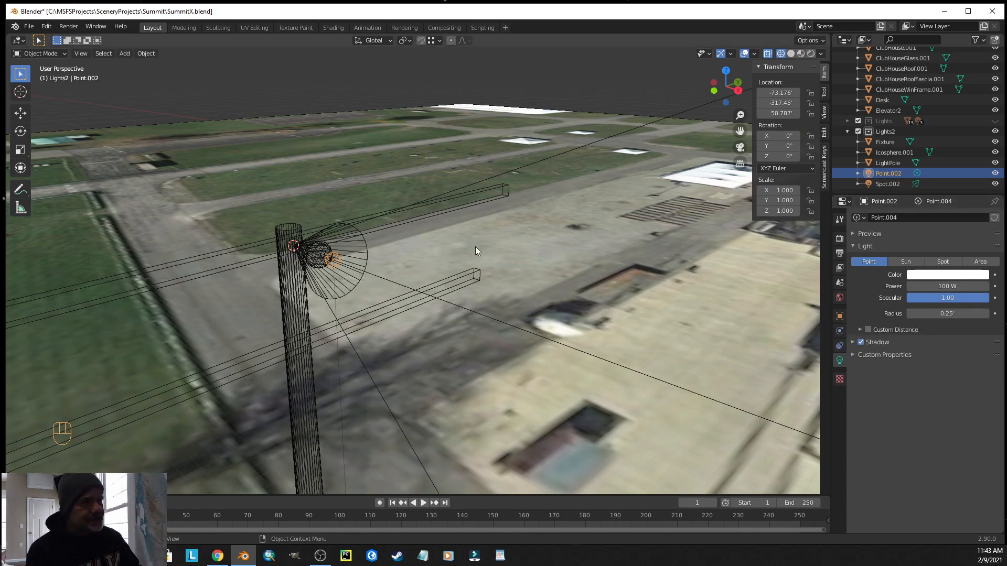
# - Deselect the point light and show the viewport in solid shading
pyautogui.click(486, 77)
pyautogui.moveTo(507, 132); pyautogui.dragTo(567, 195, button='middle')
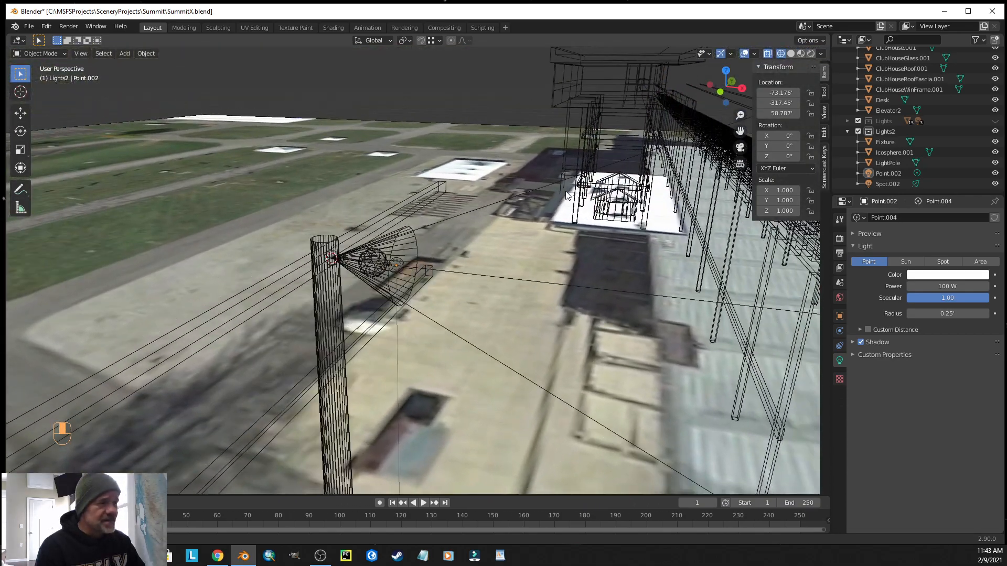
pyautogui.scroll(-3, 474, 266)
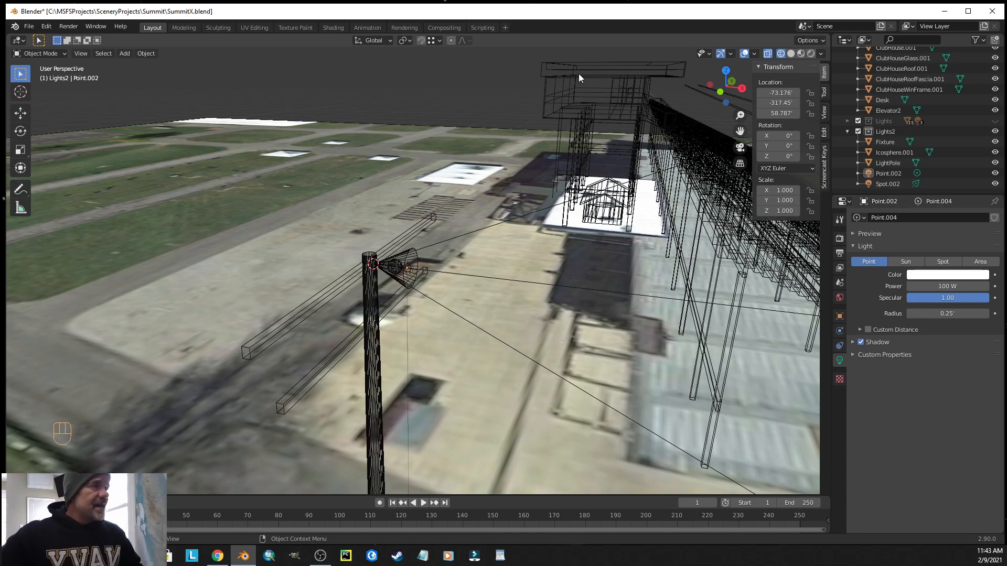
pyautogui.click(791, 53)
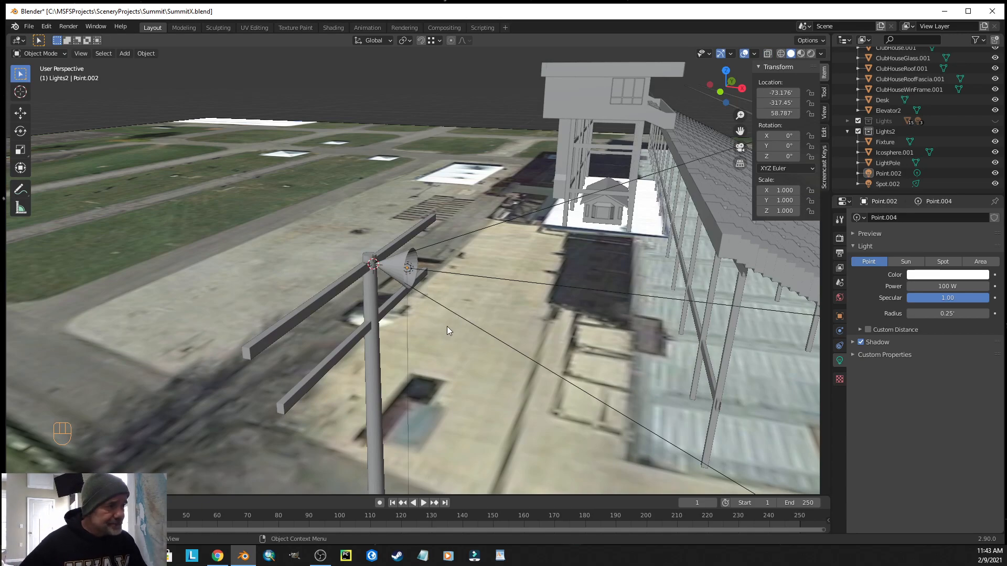
pyautogui.scroll(2, 447, 324)
pyautogui.scroll(-1, 448, 319)
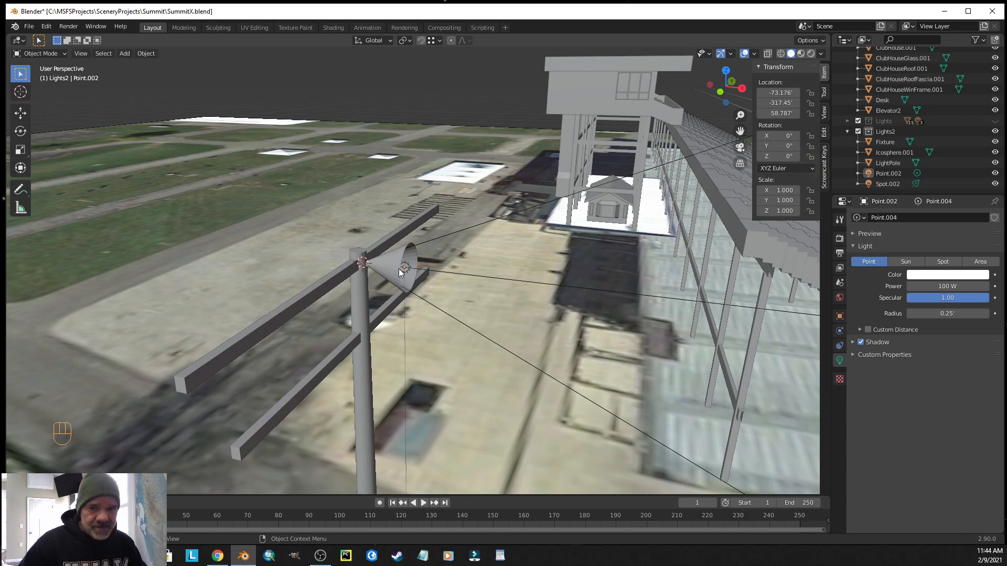
# - Parent the spot light to the cone fixture using the Object option
pyautogui.click(447, 235)
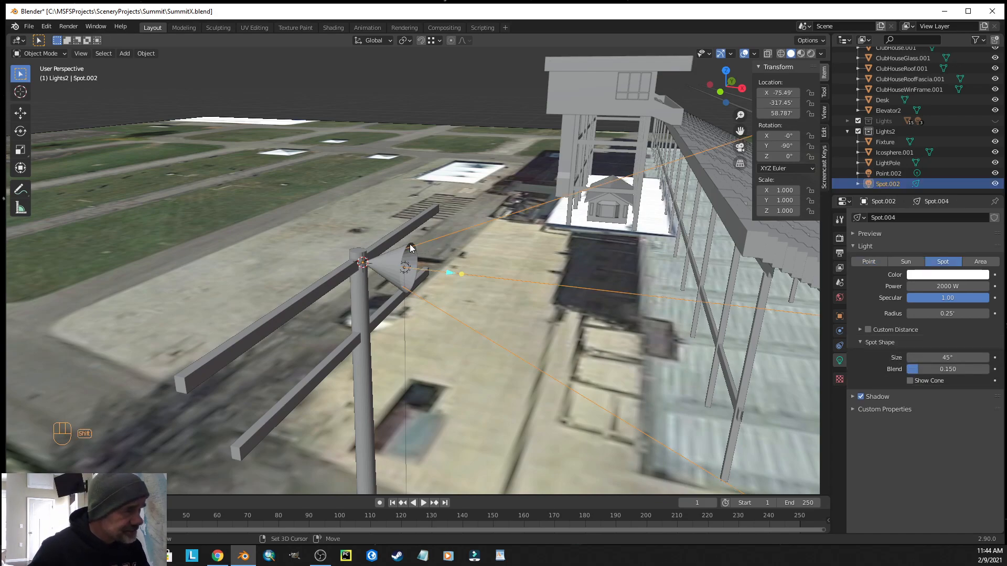
pyautogui.keyDown('shift'); pyautogui.click(422, 277); pyautogui.keyUp('shift')
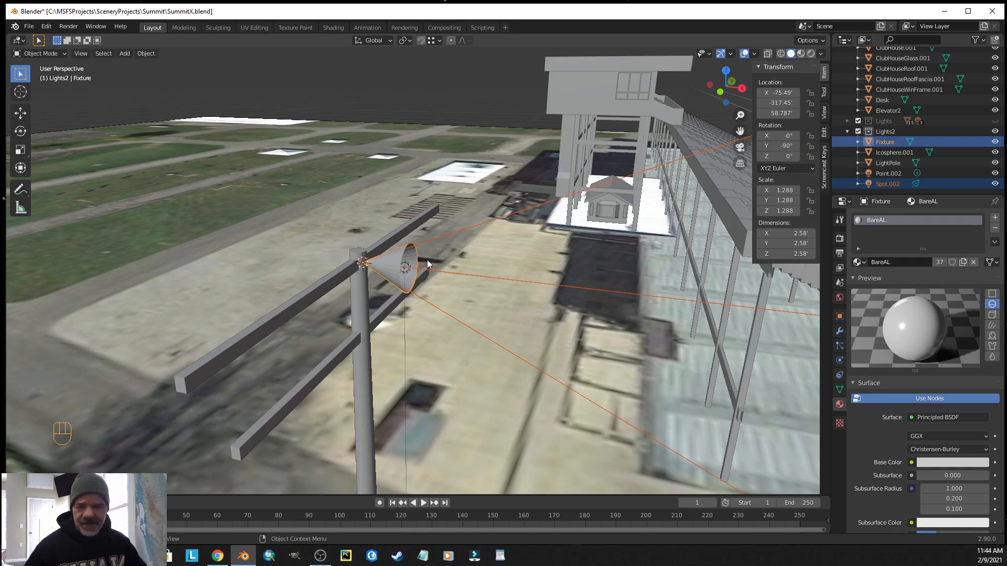
pyautogui.press('ctrl')
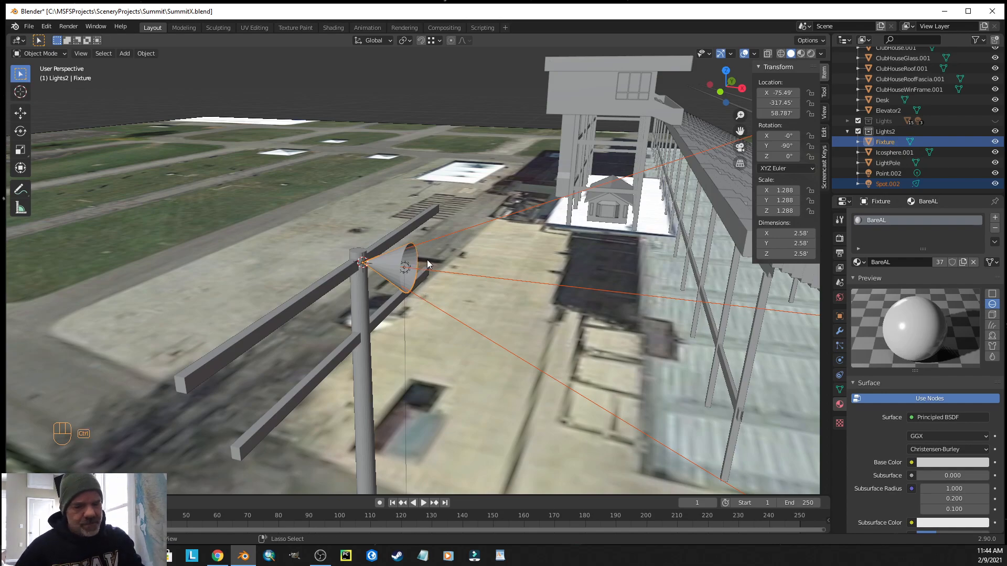
pyautogui.hotkey('ctrl', 'p')
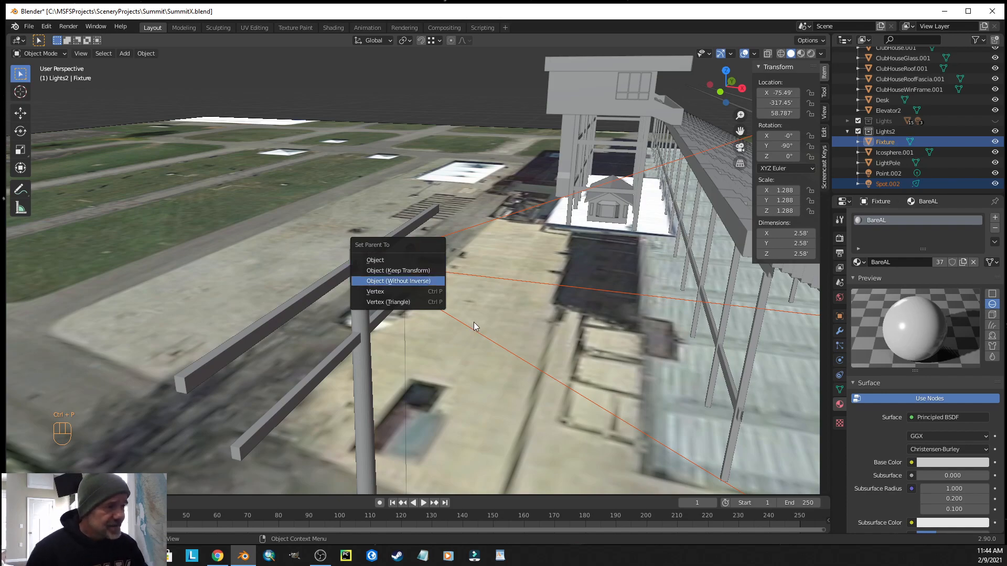
pyautogui.click(385, 261)
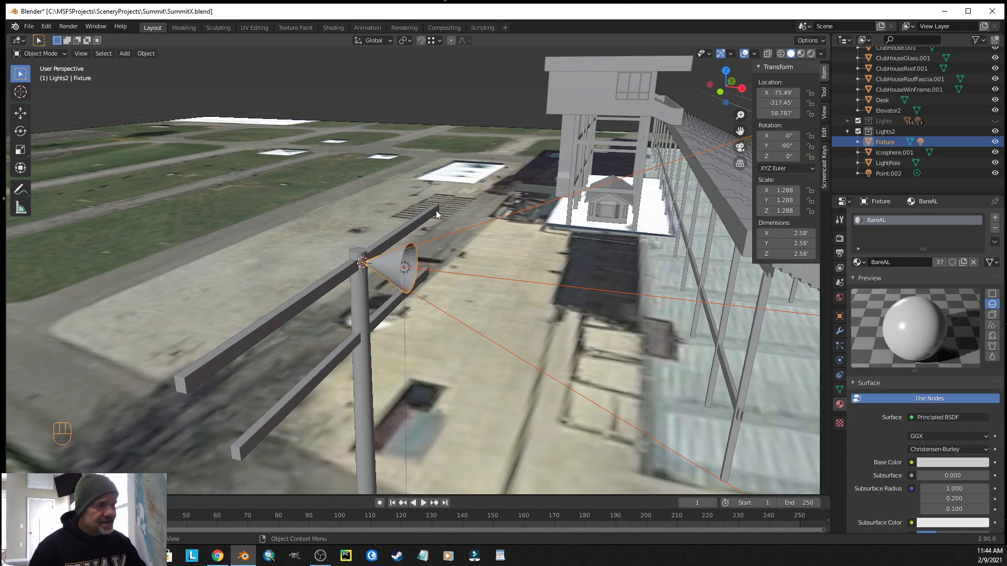
# - Test-rotate the cone fixture about the global Y axis to check that the spot light follows, and cancel the rotation
pyautogui.click(462, 97)
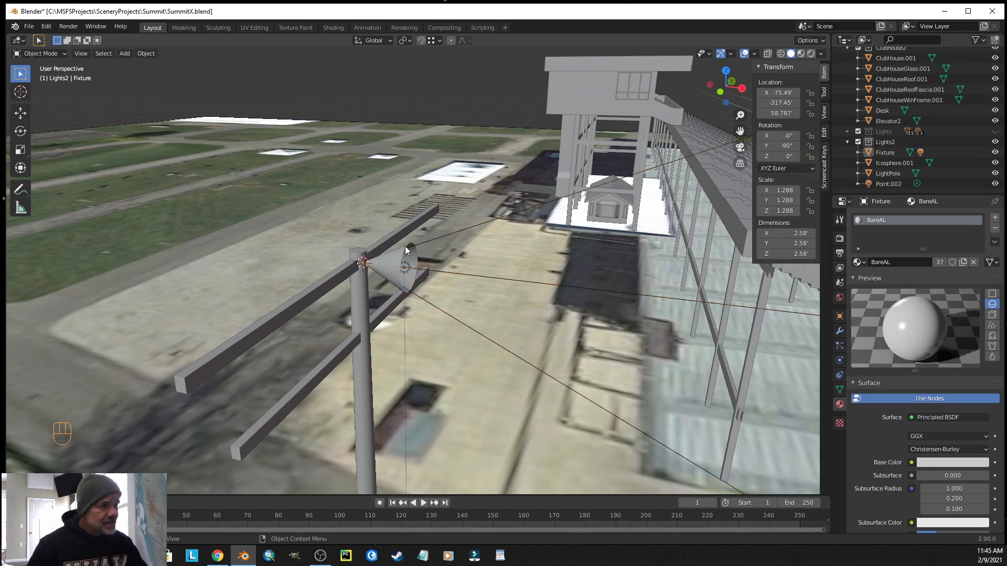
pyautogui.click(404, 252)
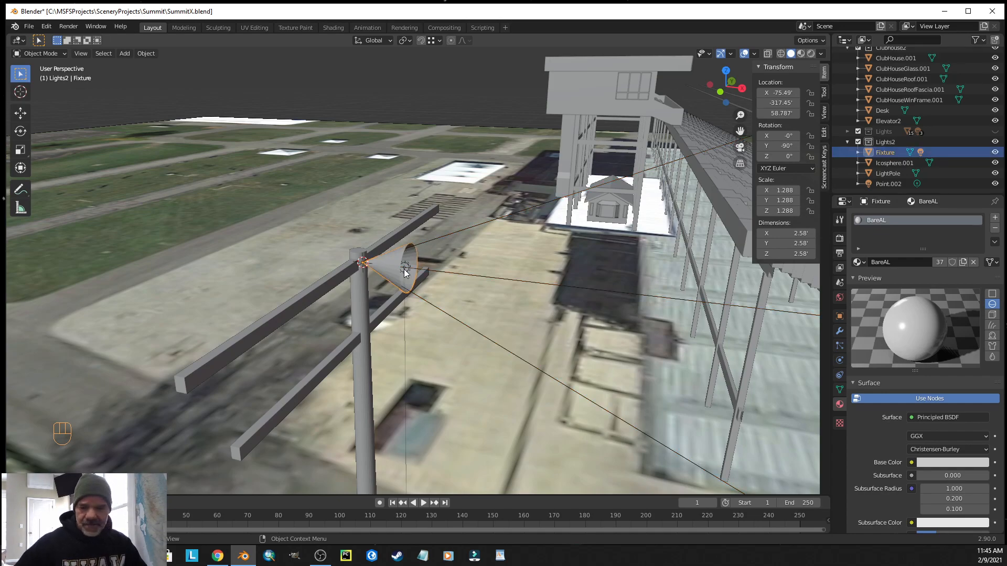
pyautogui.press('r')
pyautogui.press('y')
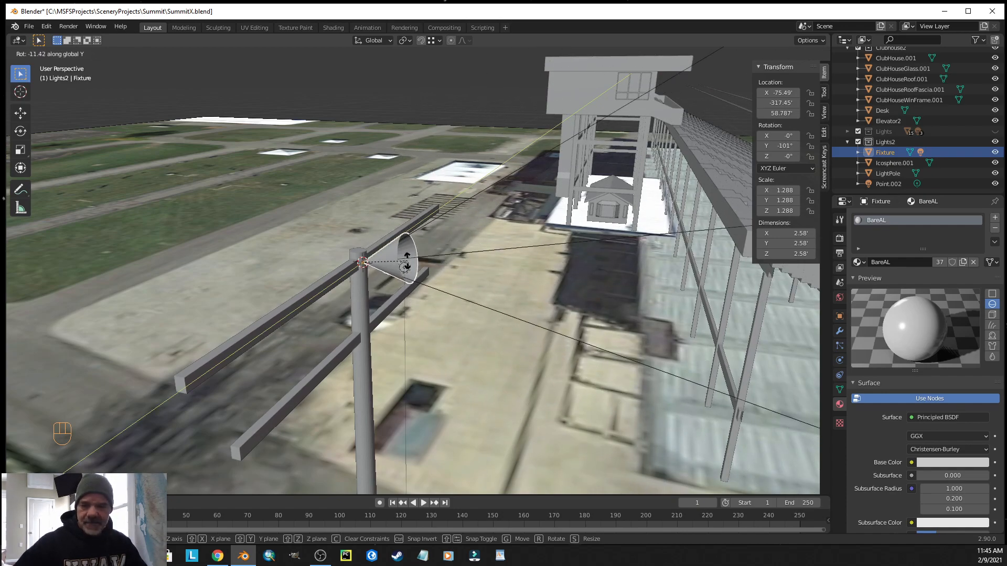
pyautogui.press('Escape')
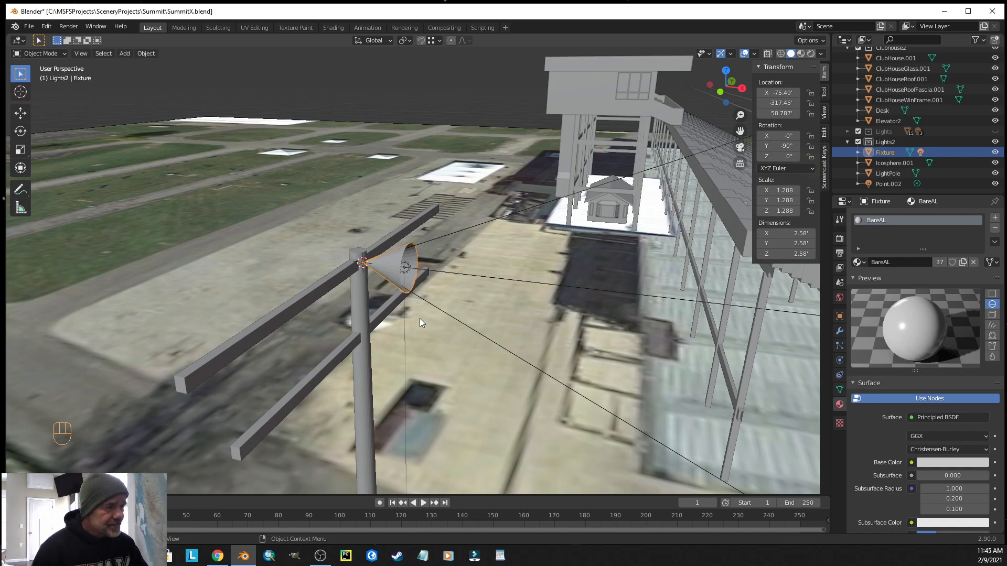
# - Parent the point light to the spot light using the Object option
pyautogui.moveTo(451, 364); pyautogui.dragTo(431, 366, button='middle')
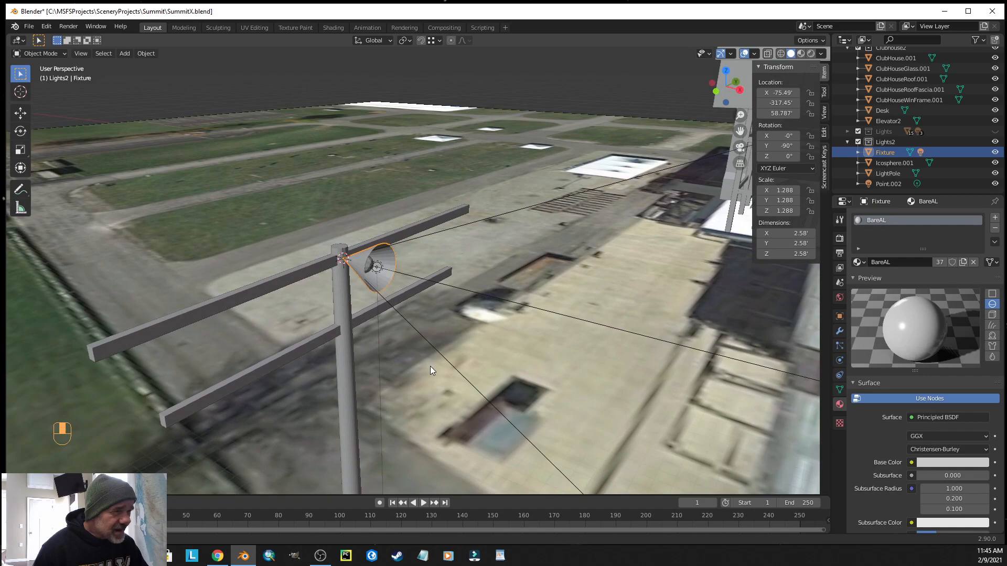
pyautogui.click(381, 266)
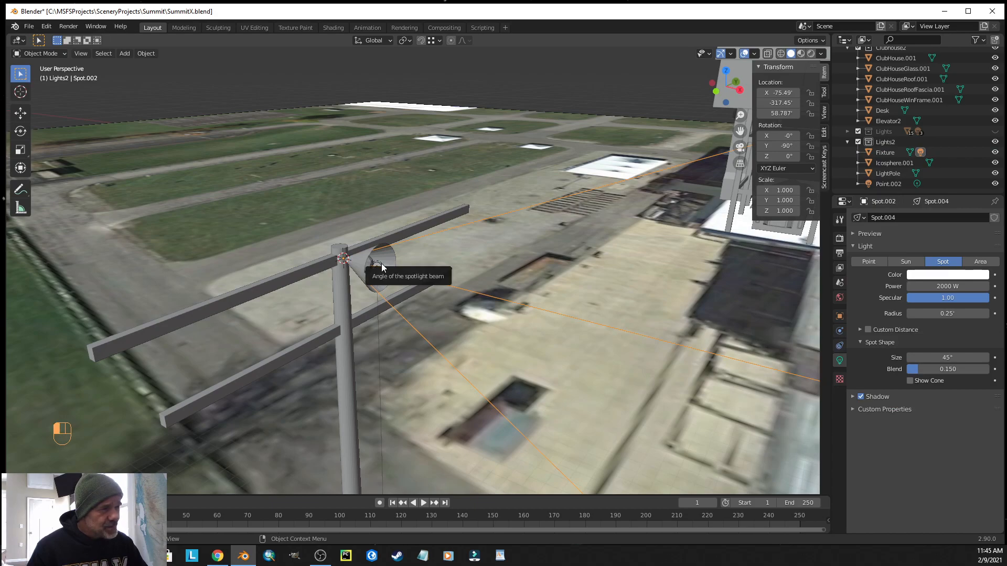
pyautogui.click(382, 270)
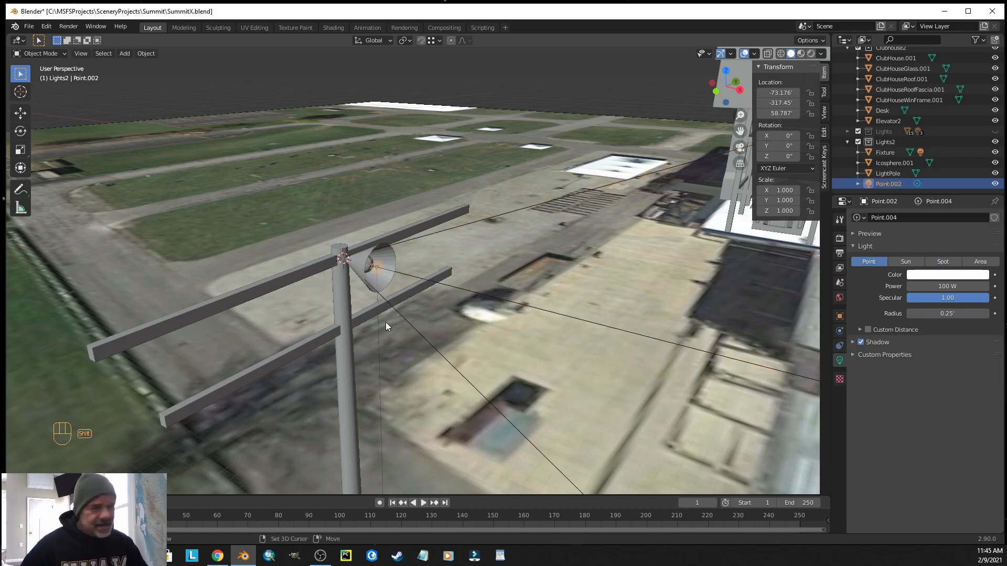
pyautogui.keyDown('shift'); pyautogui.click(404, 319); pyautogui.keyUp('shift')
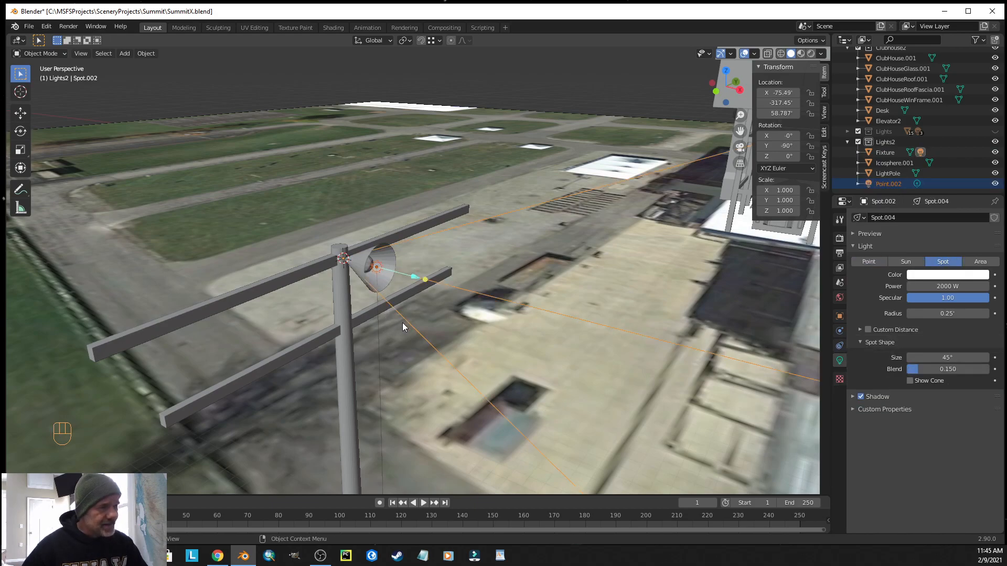
pyautogui.hotkey('ctrl', 'p')
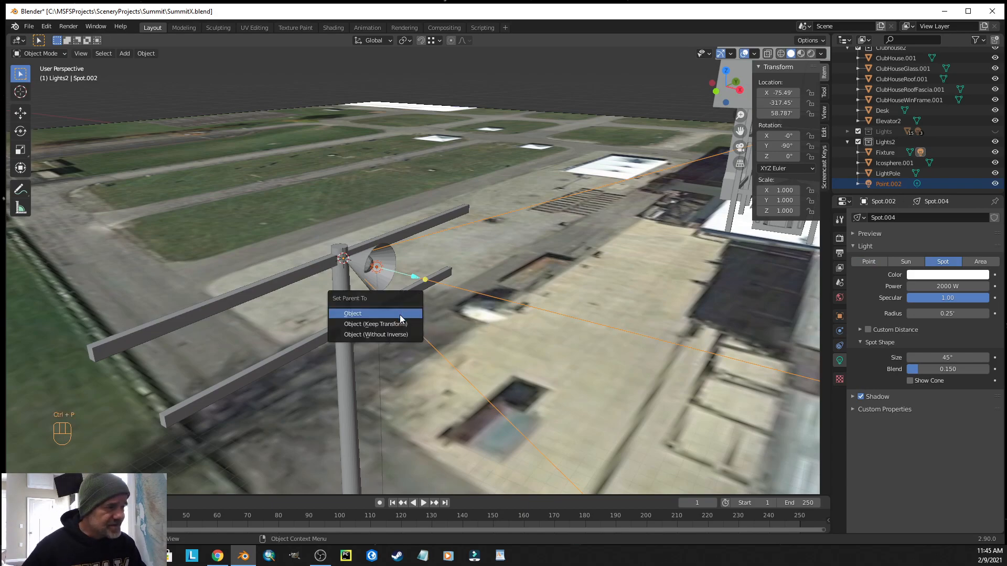
pyautogui.click(400, 315)
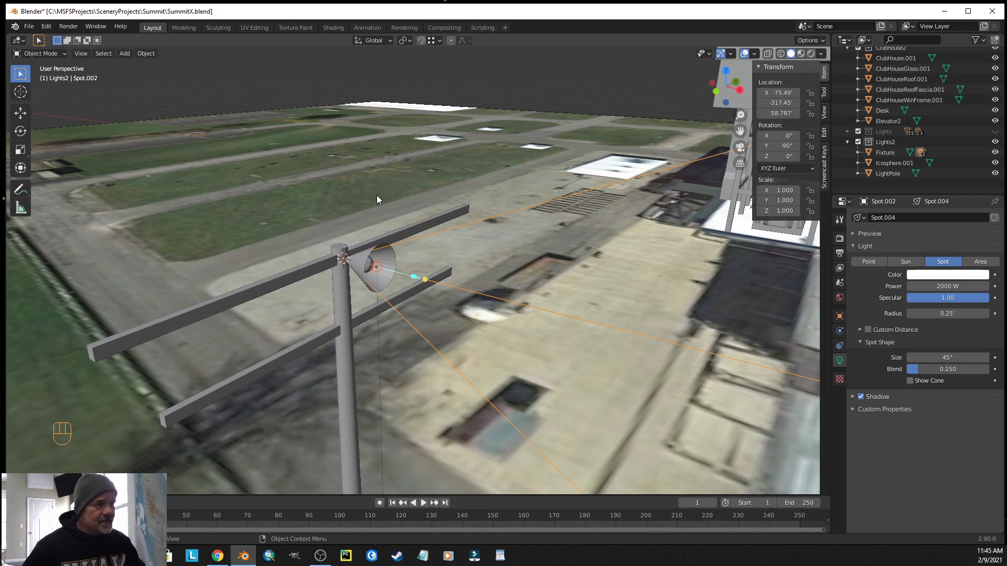
# - Test-rotate the cone fixture about the global Y axis with both lights attached, cancel the rotation and deselect the fixture
pyautogui.click(383, 250)
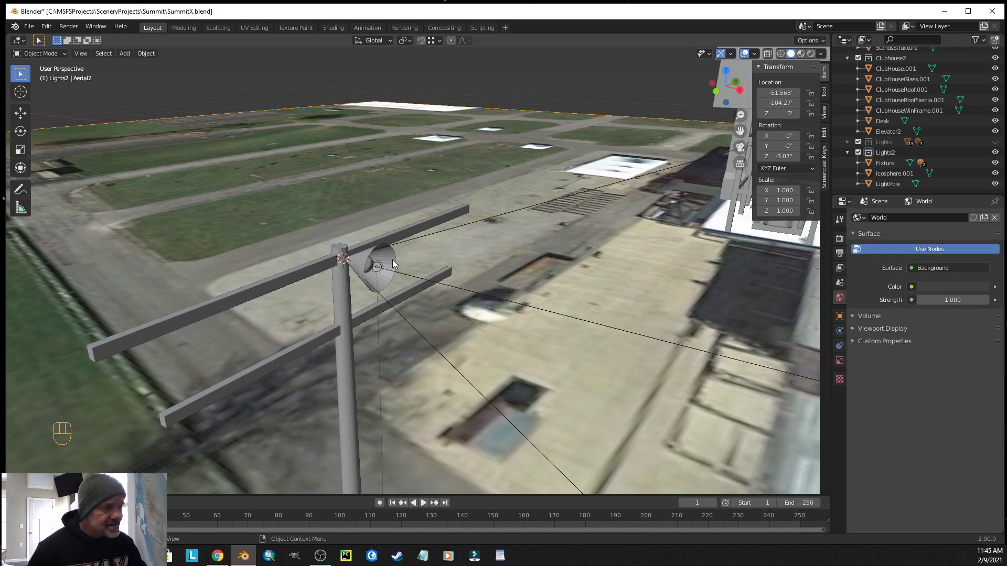
pyautogui.click(392, 260)
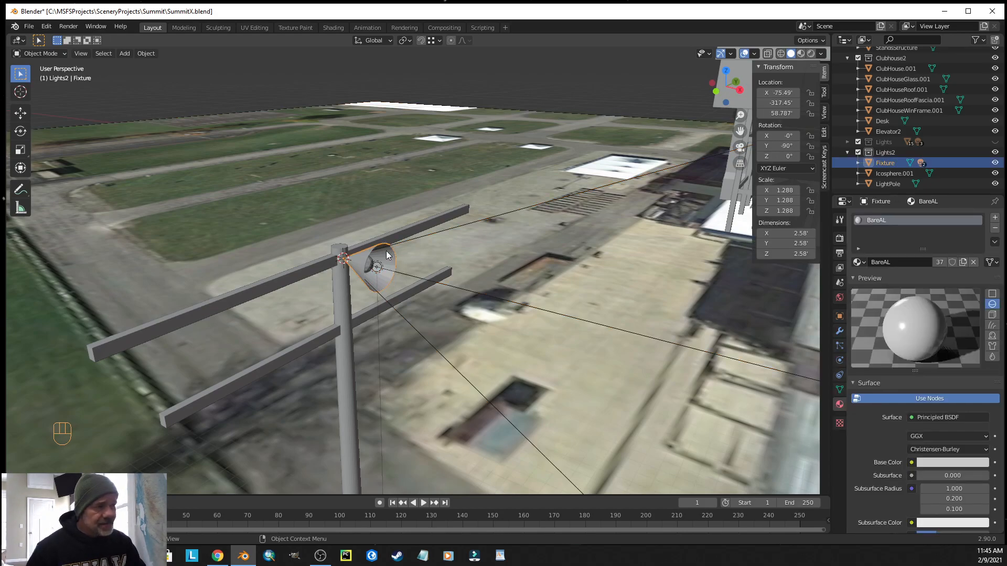
pyautogui.press('r')
pyautogui.press('y')
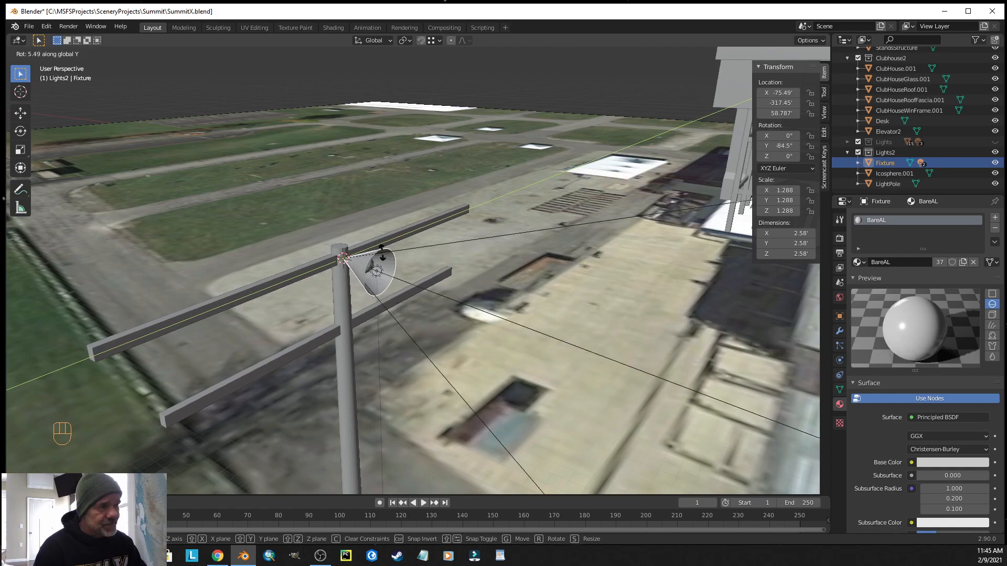
pyautogui.rightClick(385, 245)
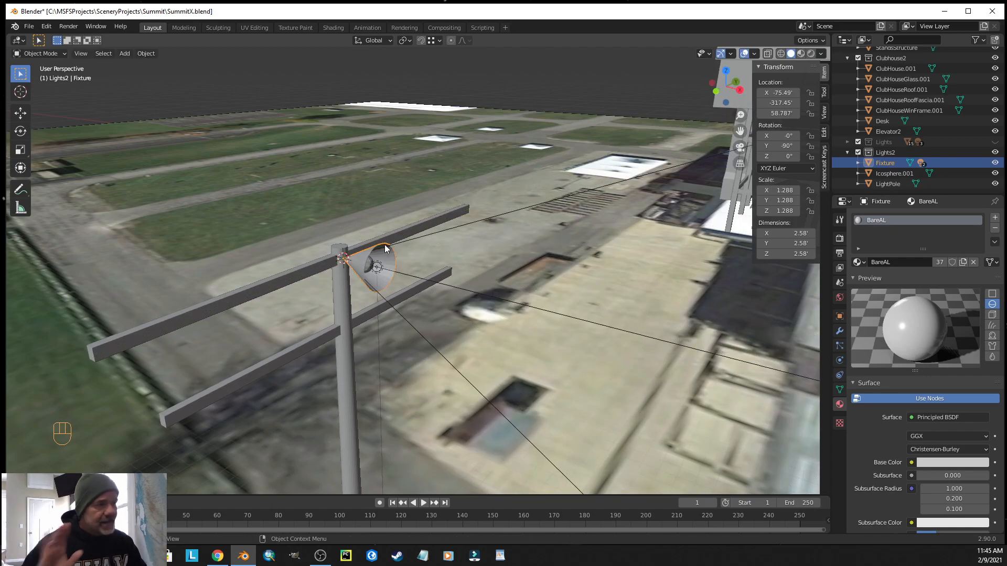
pyautogui.click(490, 101)
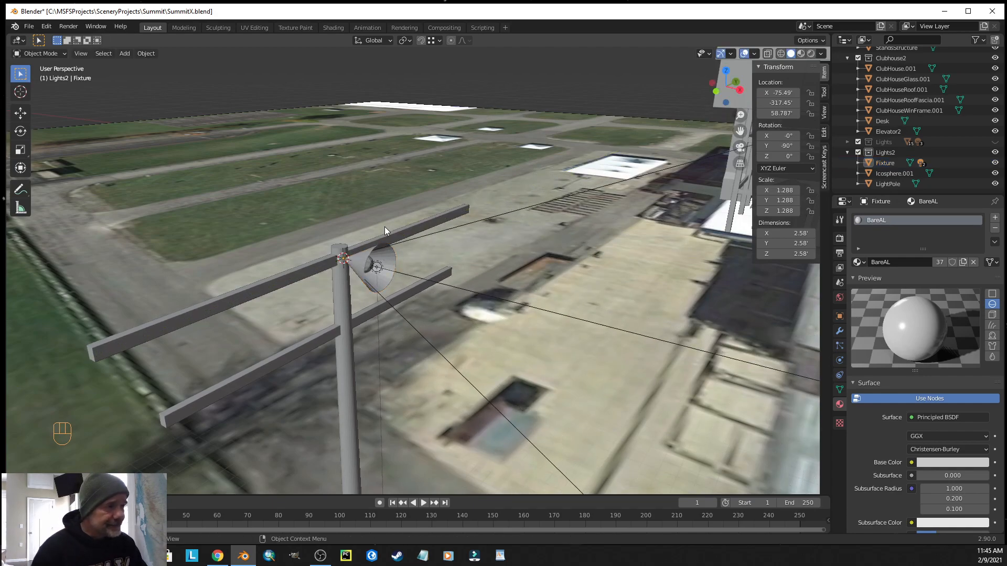
# - Parent the point light to the bulb ico sphere inside the cone using the Object option
pyautogui.click(380, 269)
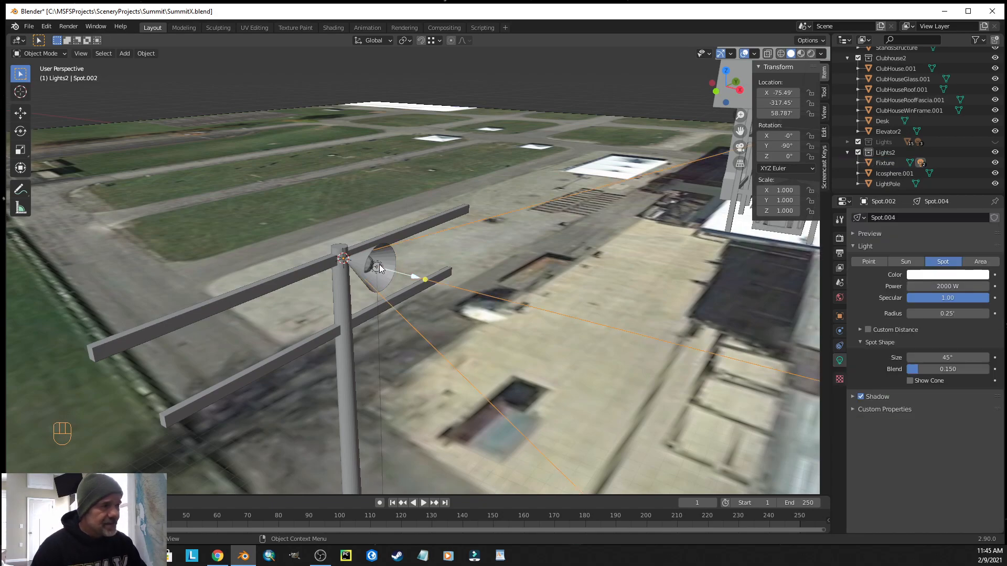
pyautogui.click(381, 271)
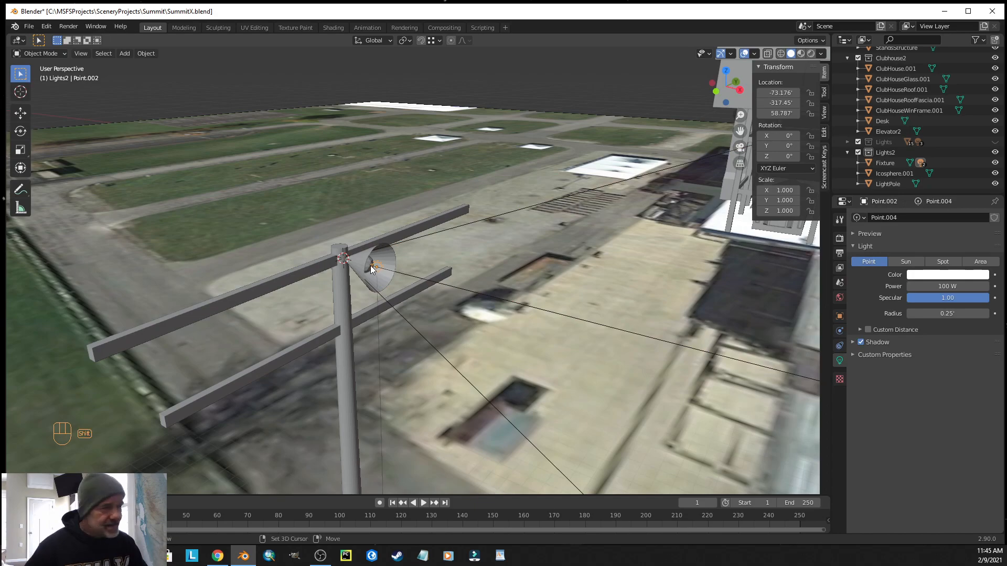
pyautogui.keyDown('shift'); pyautogui.click(370, 260); pyautogui.keyUp('shift')
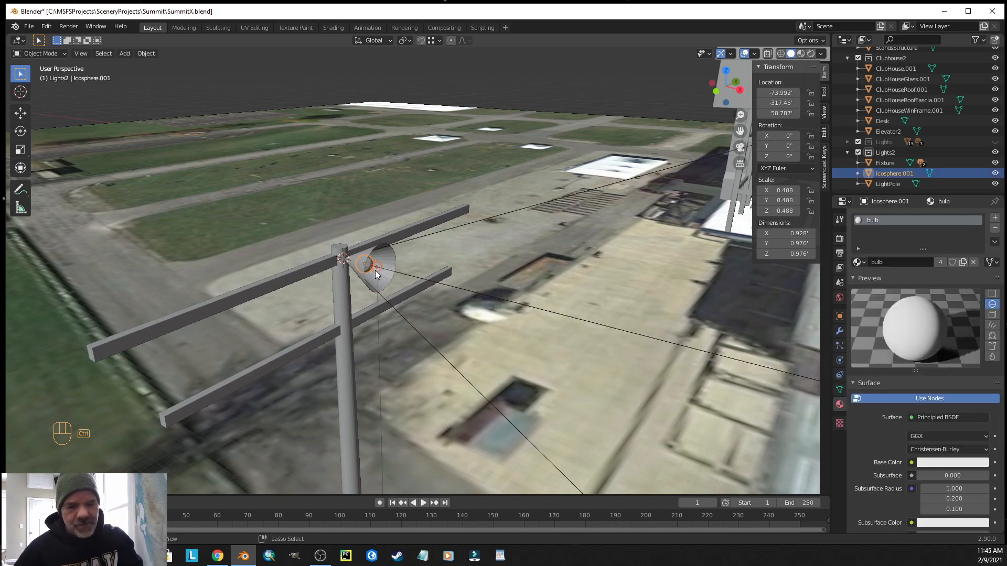
pyautogui.hotkey('ctrl', 'p')
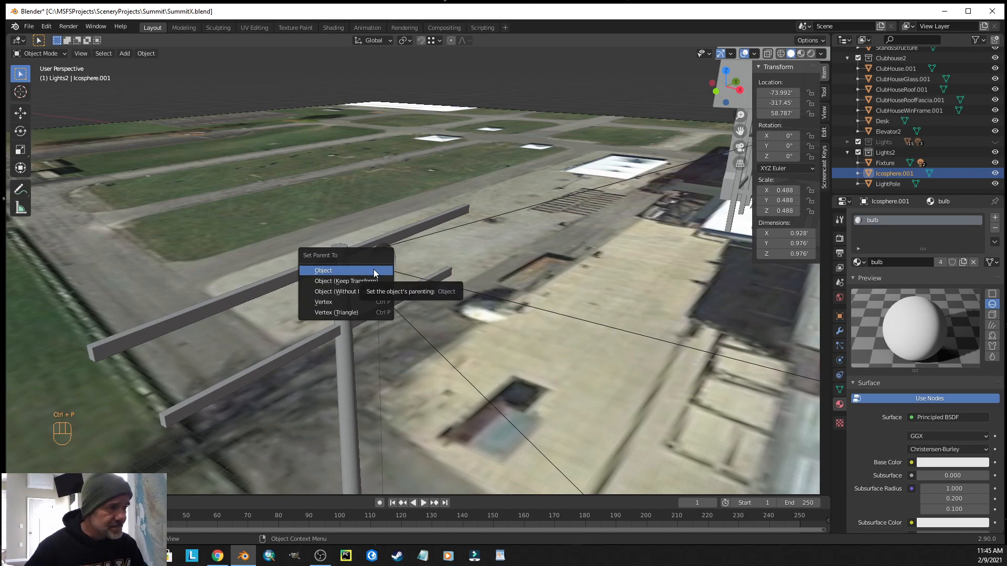
pyautogui.click(374, 269)
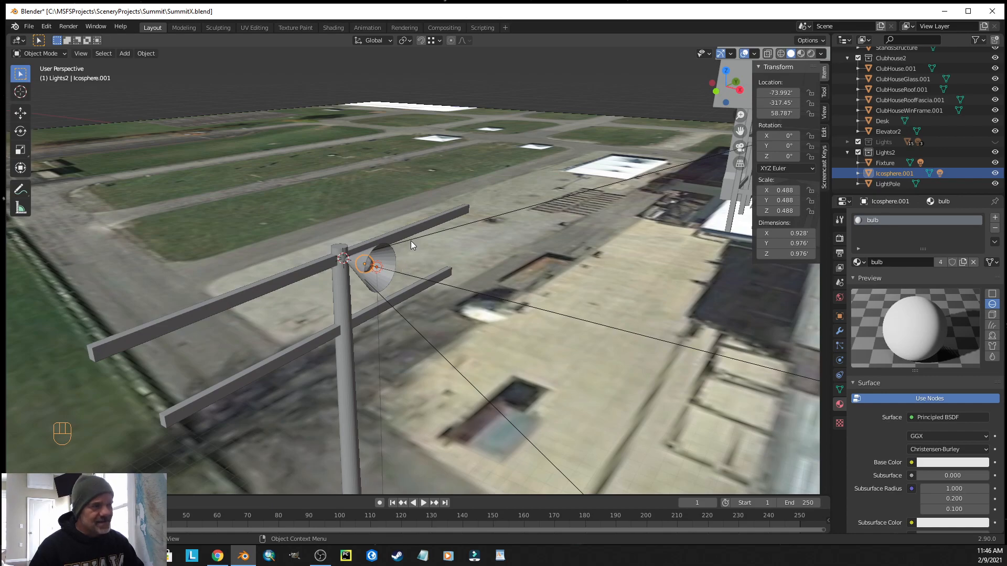
# - Select the cone fixture on the pole's upper crossbar
pyautogui.click(382, 244)
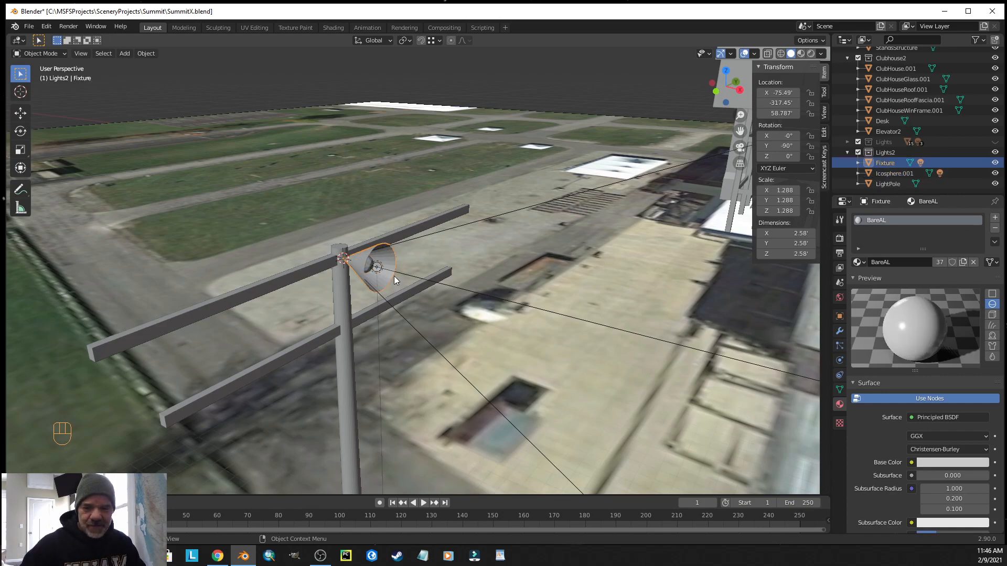
# - Try rotating the light fixture about the global Y axis, and cancel the rotation
pyautogui.press('r')
pyautogui.press('y')
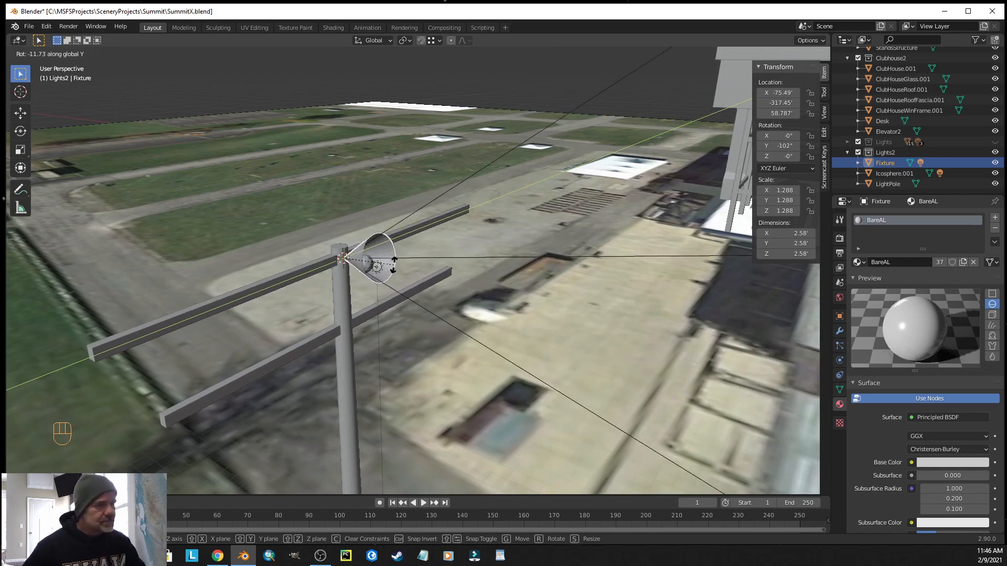
pyautogui.rightClick(391, 270)
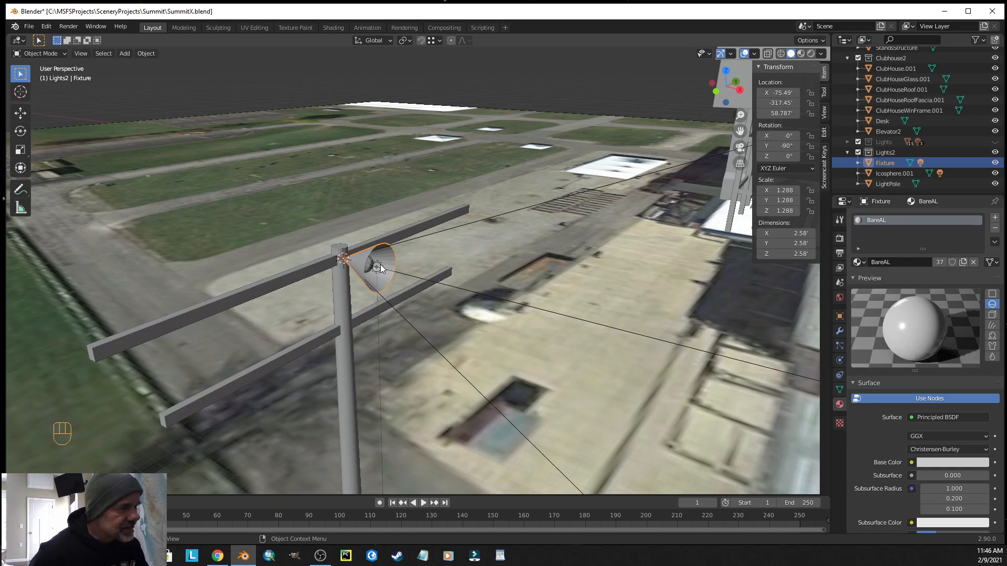
# - Examine the point light and the bulb sphere inside the fixture, including the bulb's object, modifier and material properties
pyautogui.click(381, 268)
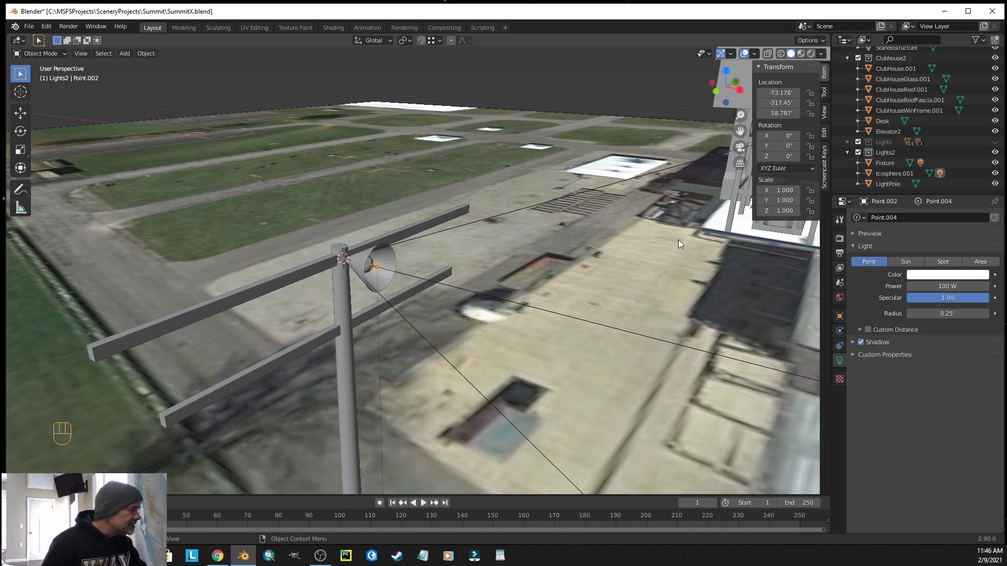
pyautogui.click(370, 261)
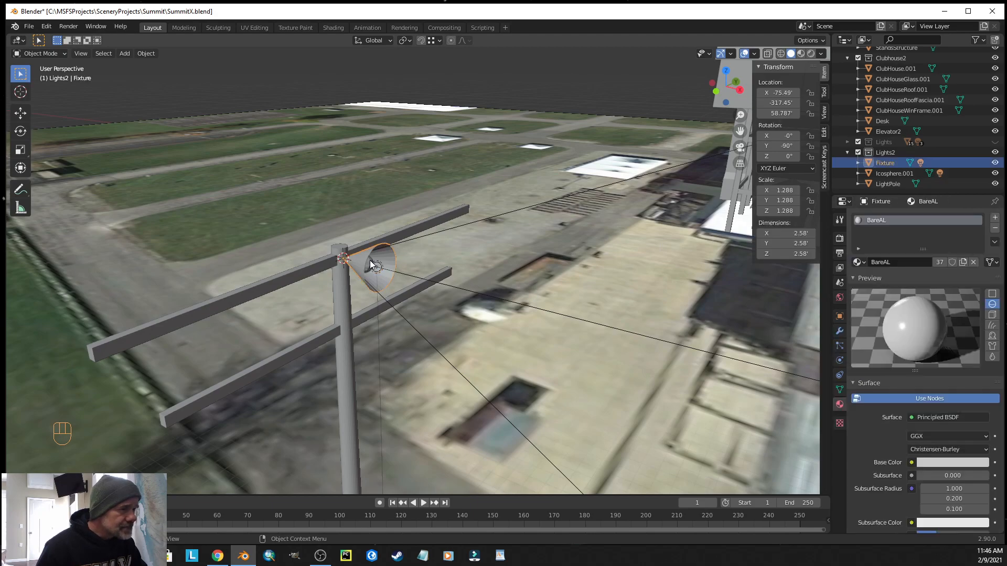
pyautogui.click(369, 261)
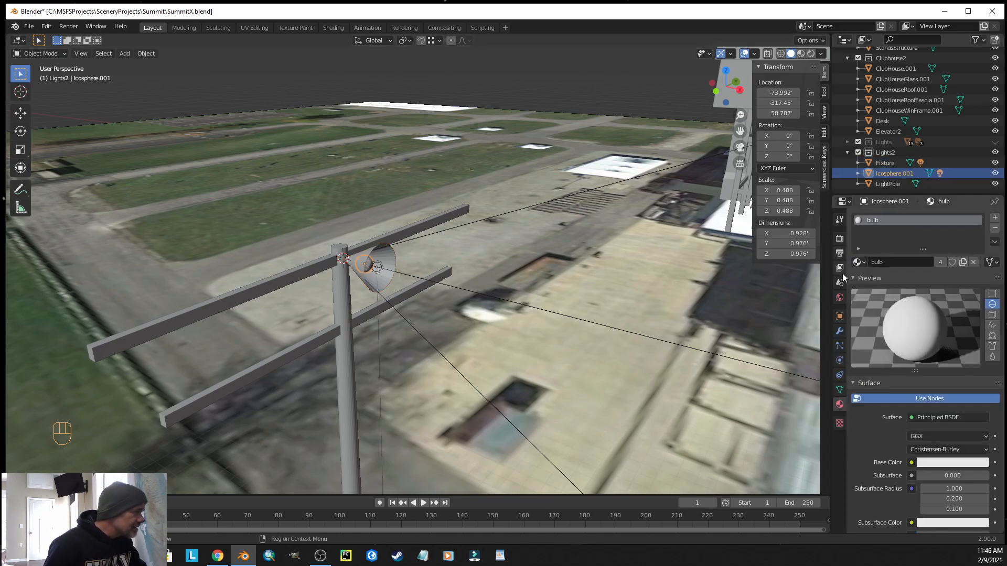
pyautogui.click(839, 316)
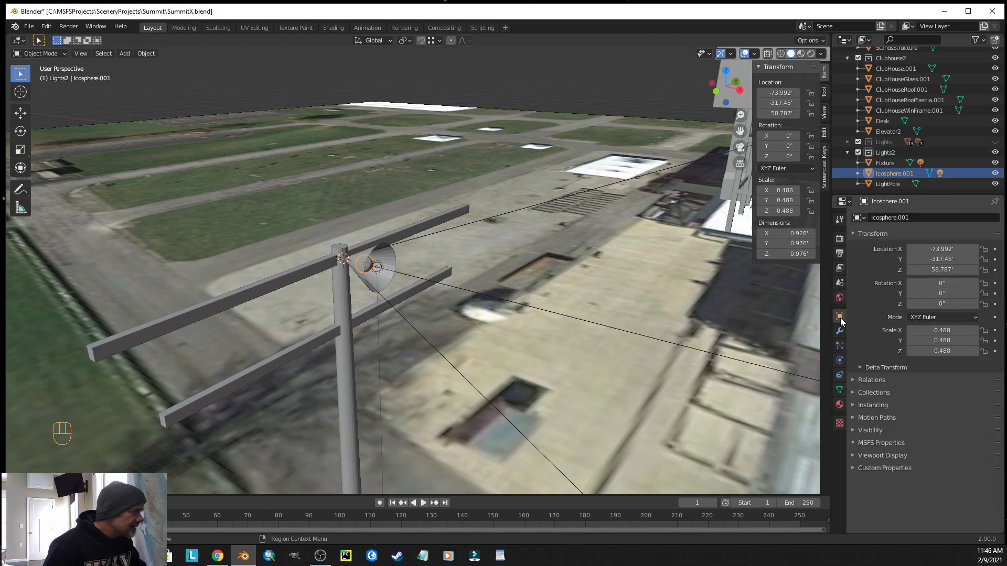
pyautogui.click(840, 332)
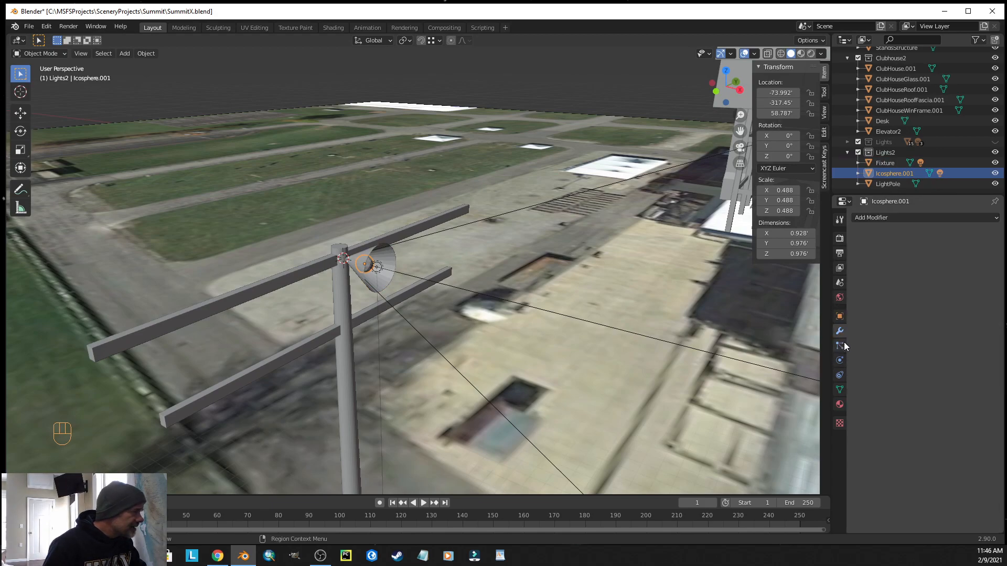
pyautogui.click(840, 406)
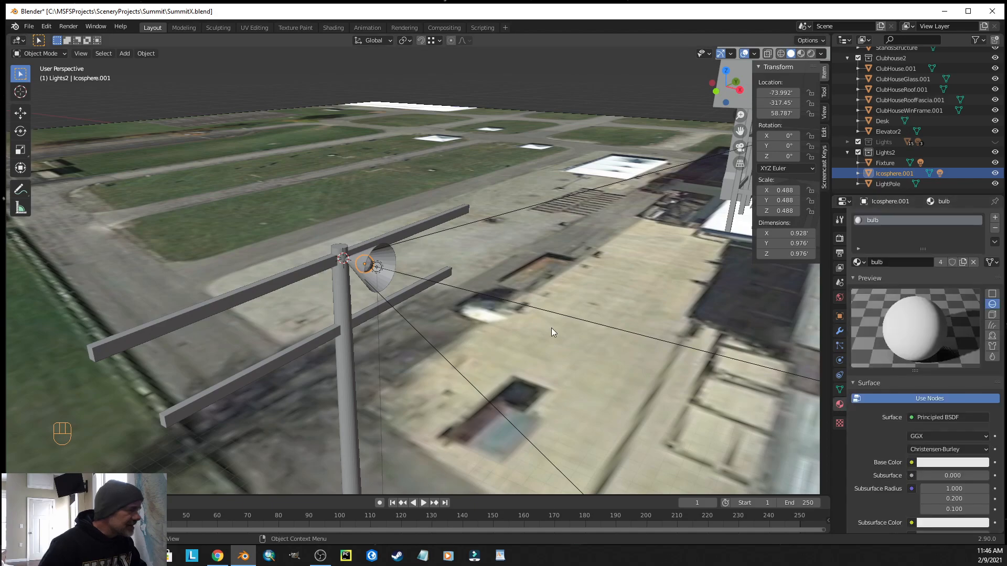
# - Try to parent the bulb sphere to the point light inside the fixture using the Object option
pyautogui.click(381, 268)
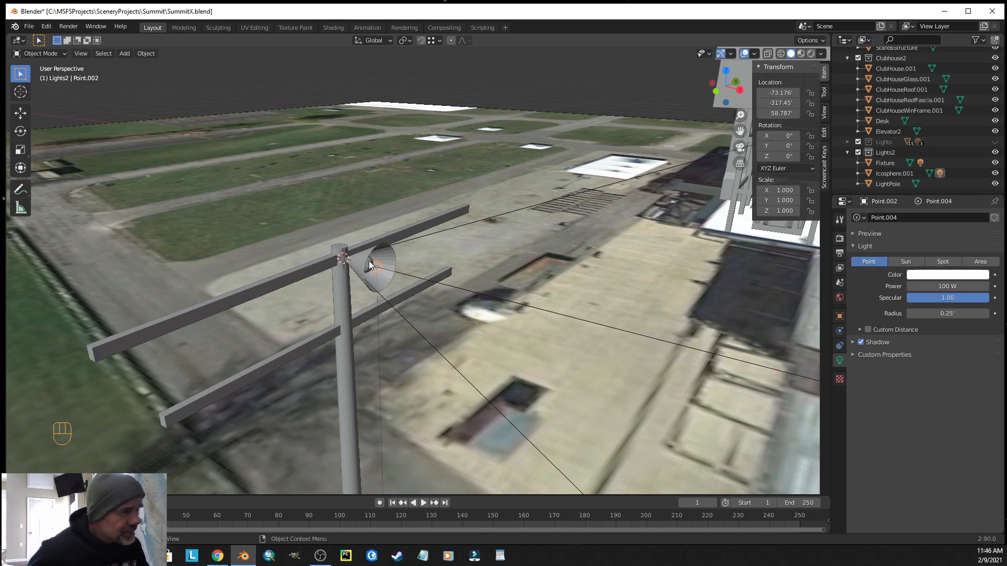
pyautogui.click(372, 267)
pyautogui.click(372, 267)
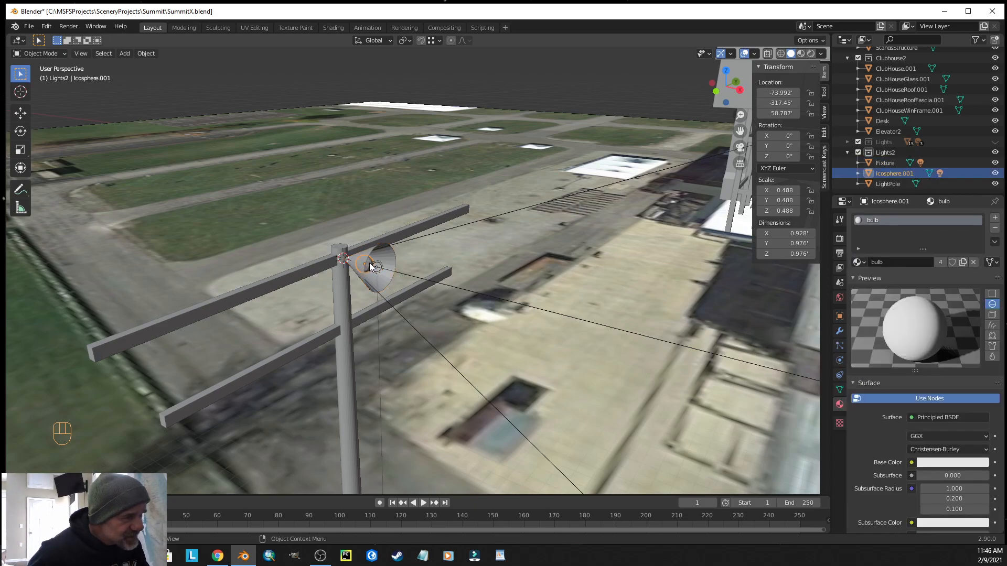
pyautogui.keyDown('shift'); pyautogui.click(380, 265); pyautogui.keyUp('shift')
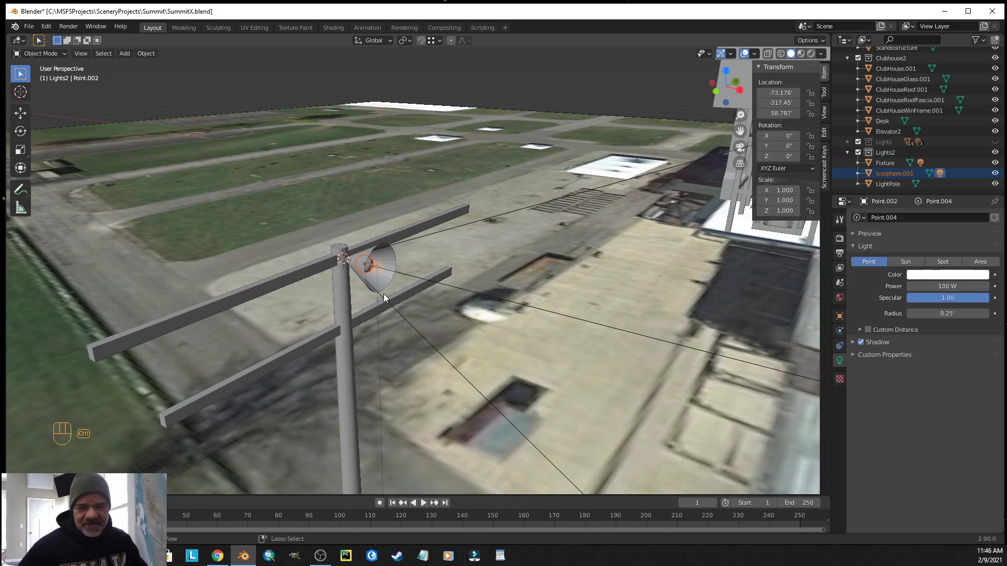
pyautogui.hotkey('ctrl', 'p')
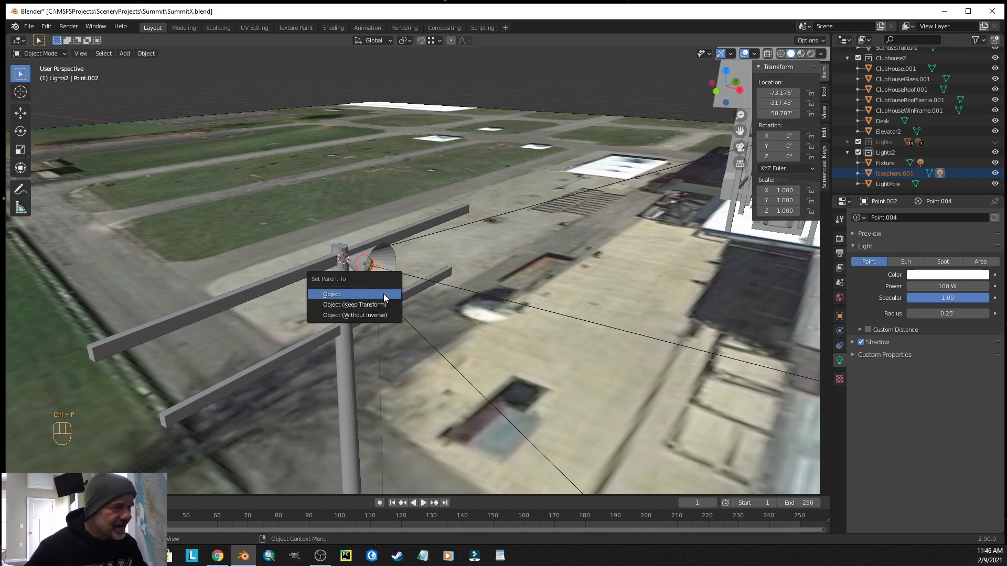
pyautogui.click(383, 294)
# - Test whether the bulb follows the fixture by rotating the fixture about the global Y axis, cancel the rotation and deselect everything
pyautogui.click(489, 93)
pyautogui.click(383, 244)
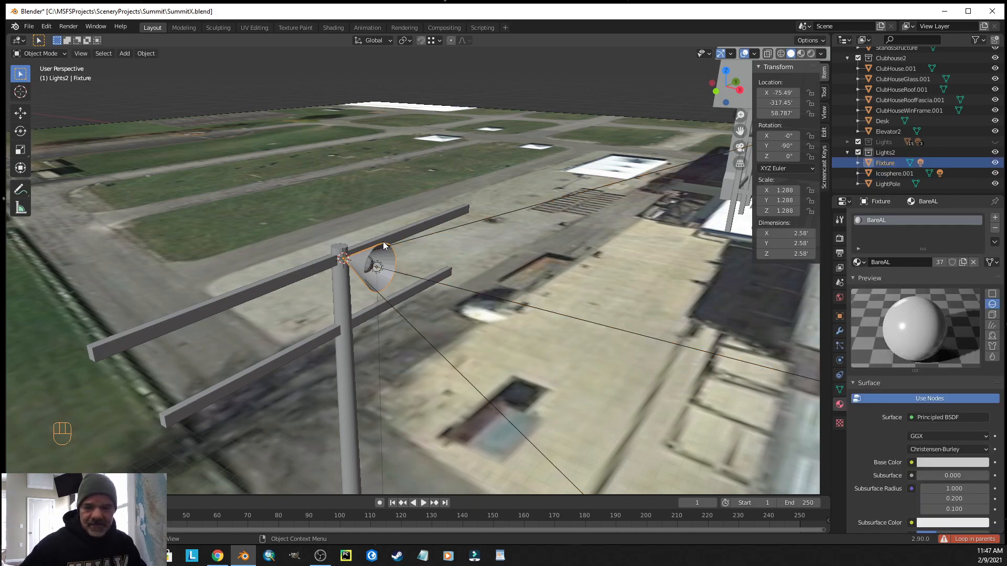
pyautogui.press('r')
pyautogui.press('y')
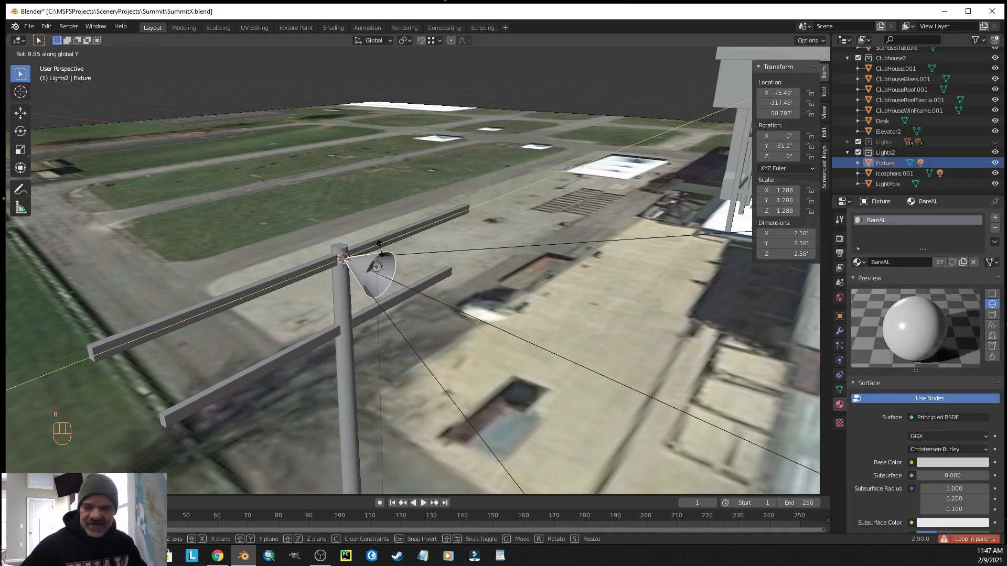
pyautogui.press('Escape')
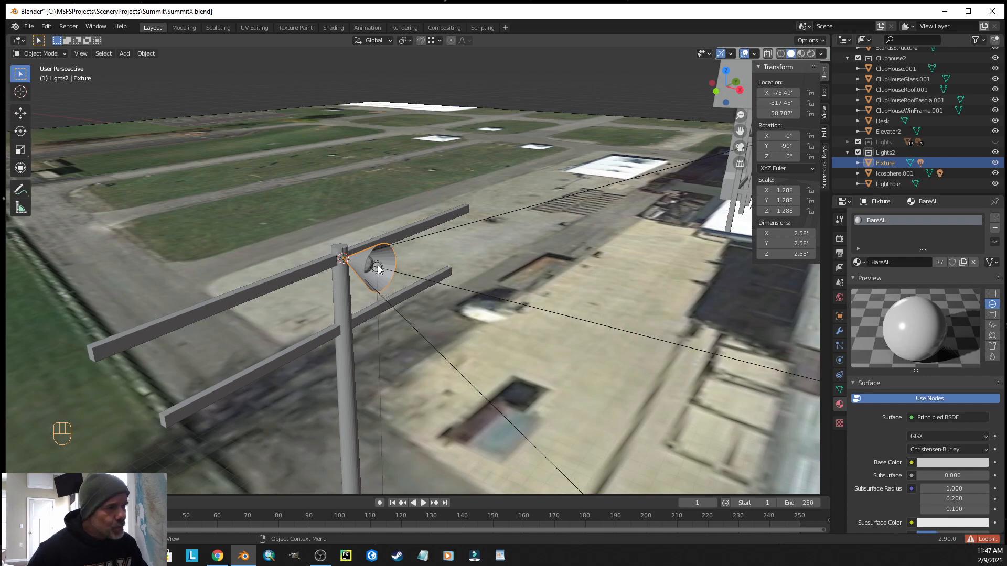
pyautogui.click(513, 92)
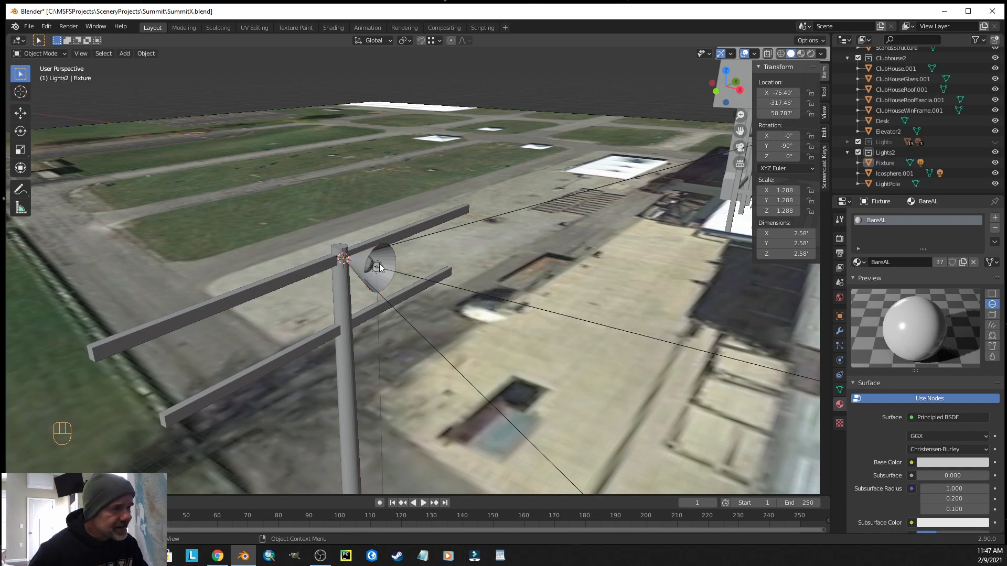
# - Clear the parent relationship between the bulb sphere and the point light, keeping their transformation, and deselect everything
pyautogui.click(378, 266)
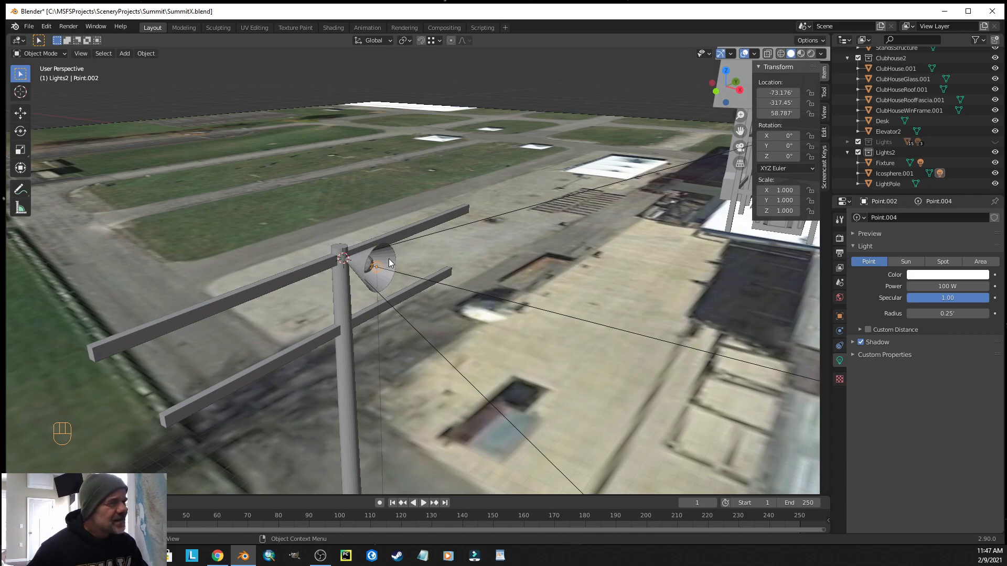
pyautogui.click(370, 260)
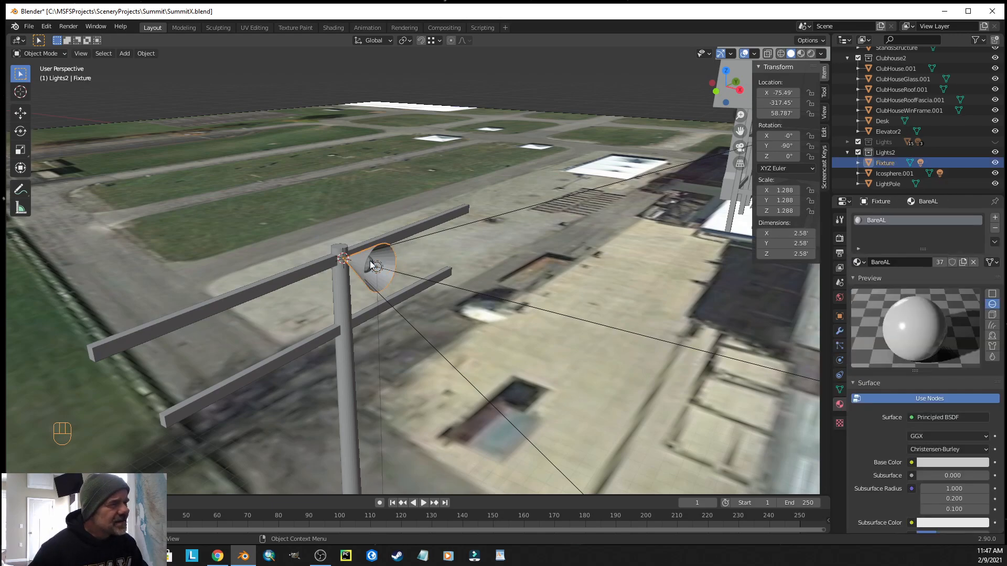
pyautogui.click(370, 264)
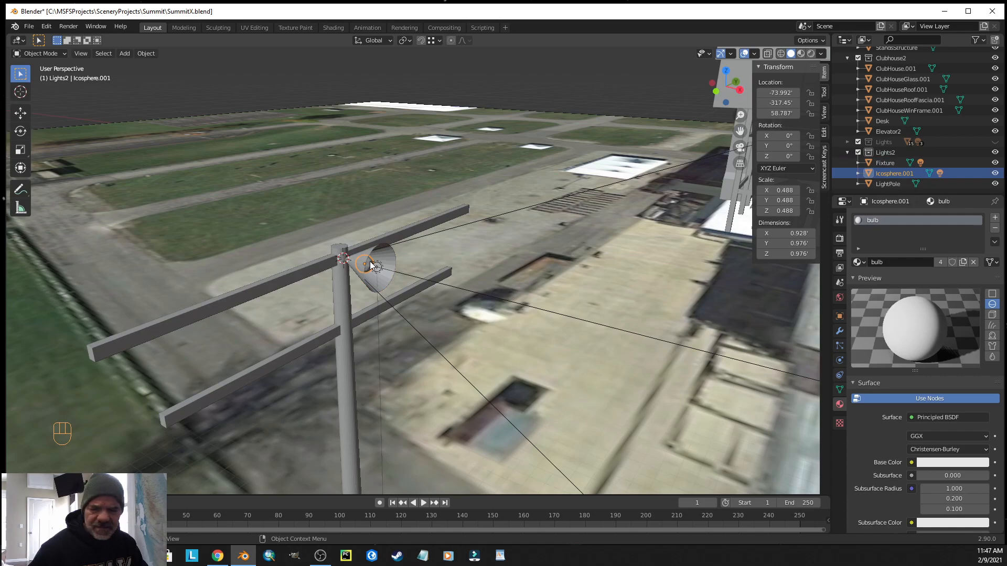
pyautogui.press('shift')
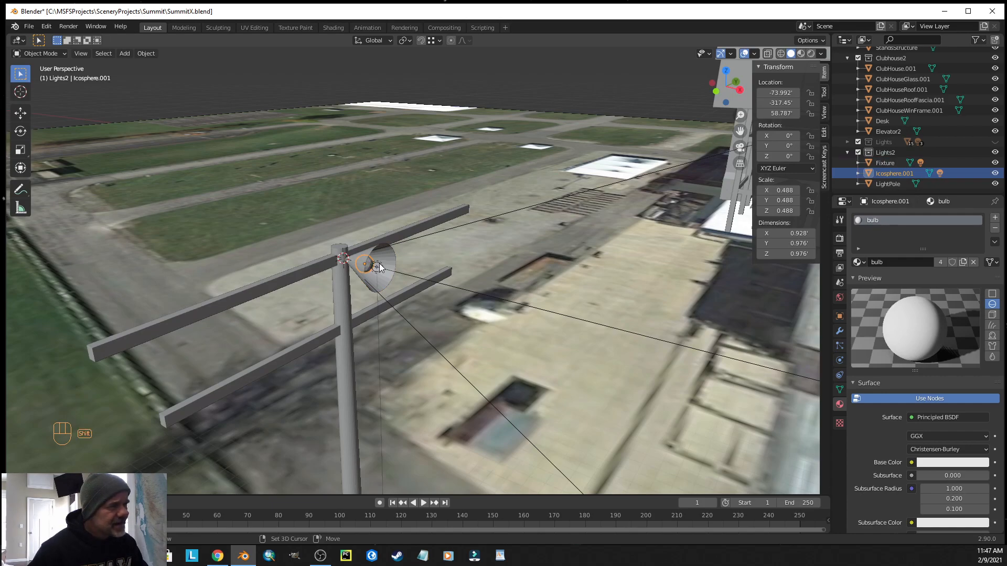
pyautogui.keyDown('shift'); pyautogui.click(379, 265); pyautogui.keyUp('shift')
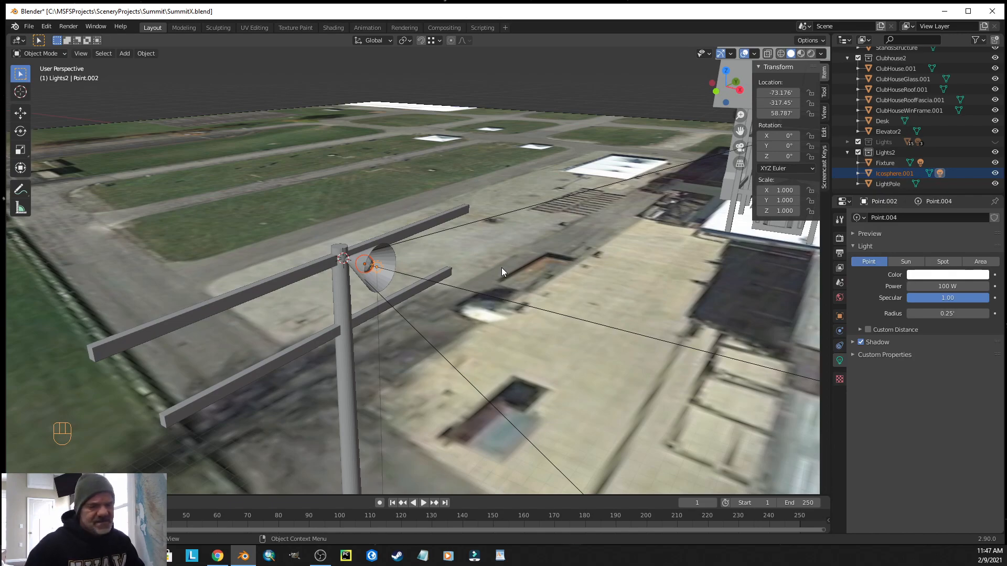
pyautogui.hotkey('alt', 'p')
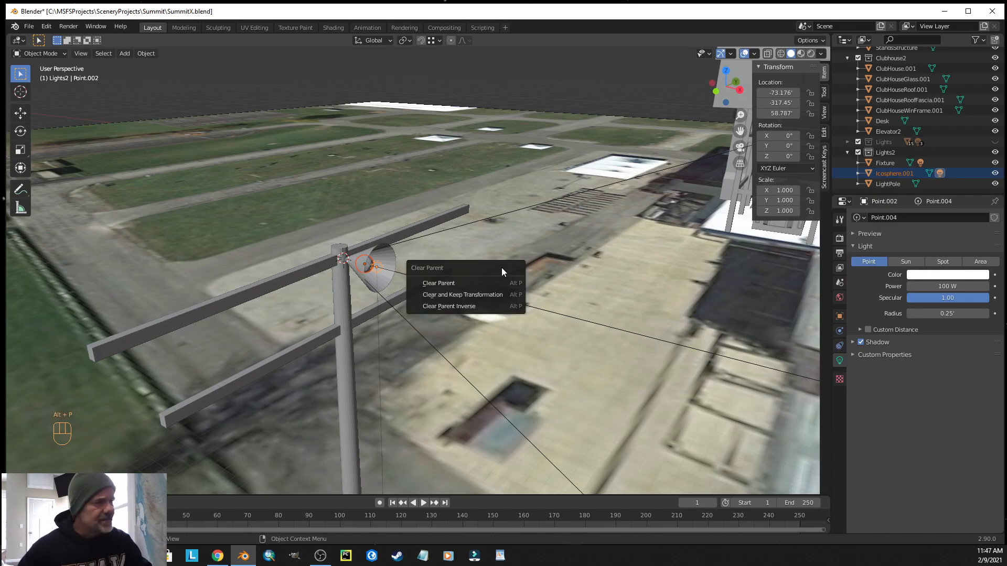
pyautogui.click(442, 295)
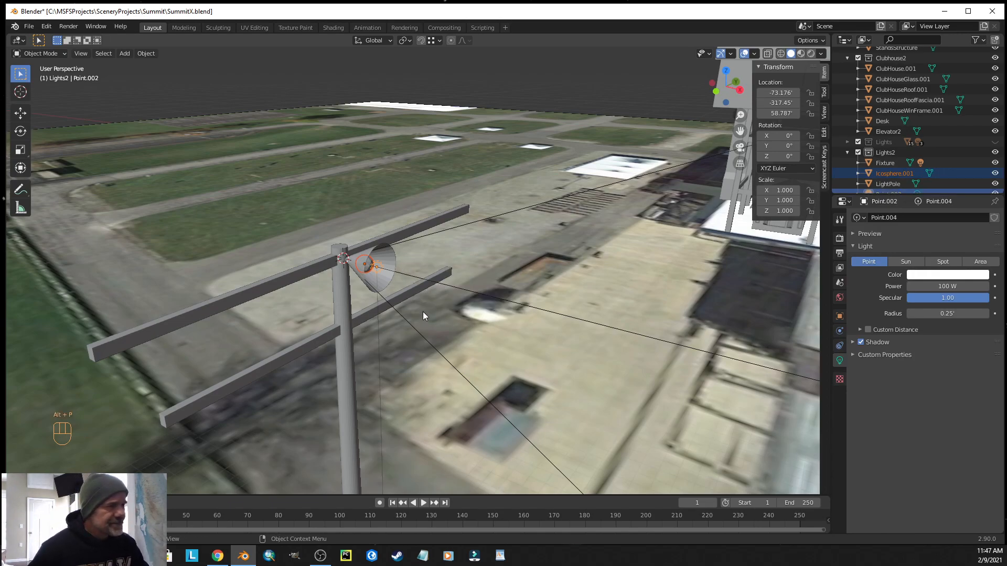
pyautogui.hotkey('alt', 'a')
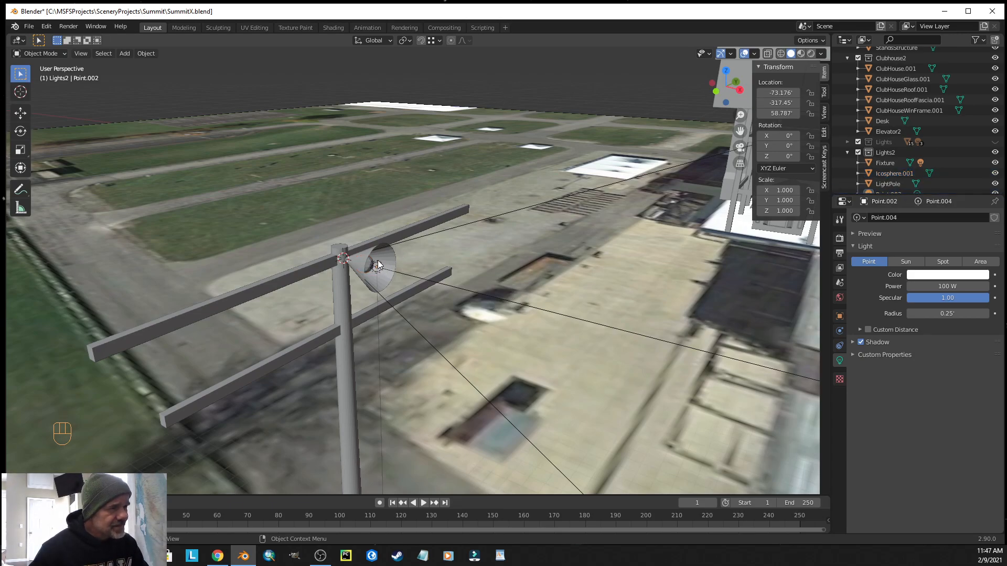
# - Parent the bulb sphere to the point light with the Object option, making the light the parent
pyautogui.click(370, 261)
pyautogui.click(370, 260)
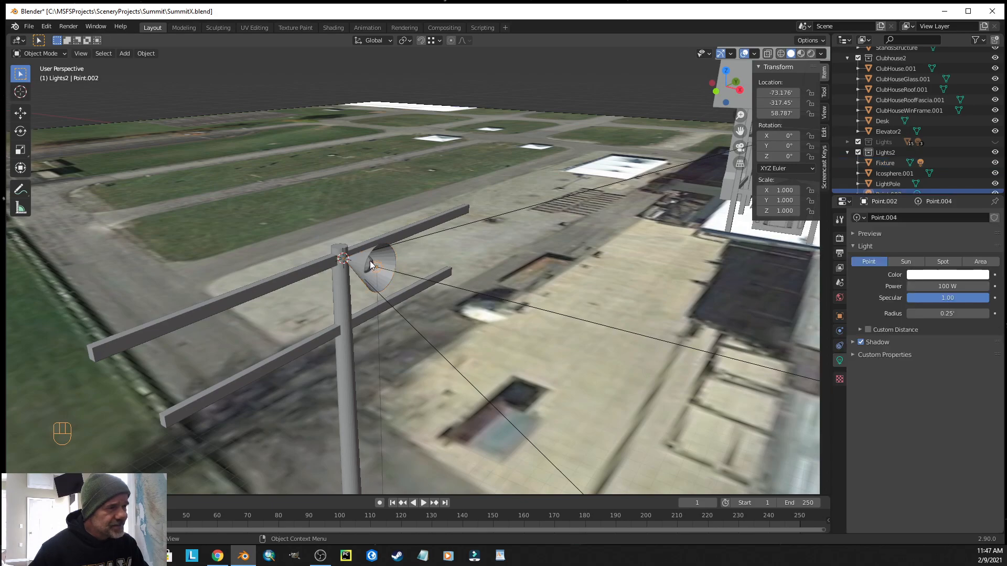
pyautogui.click(370, 260)
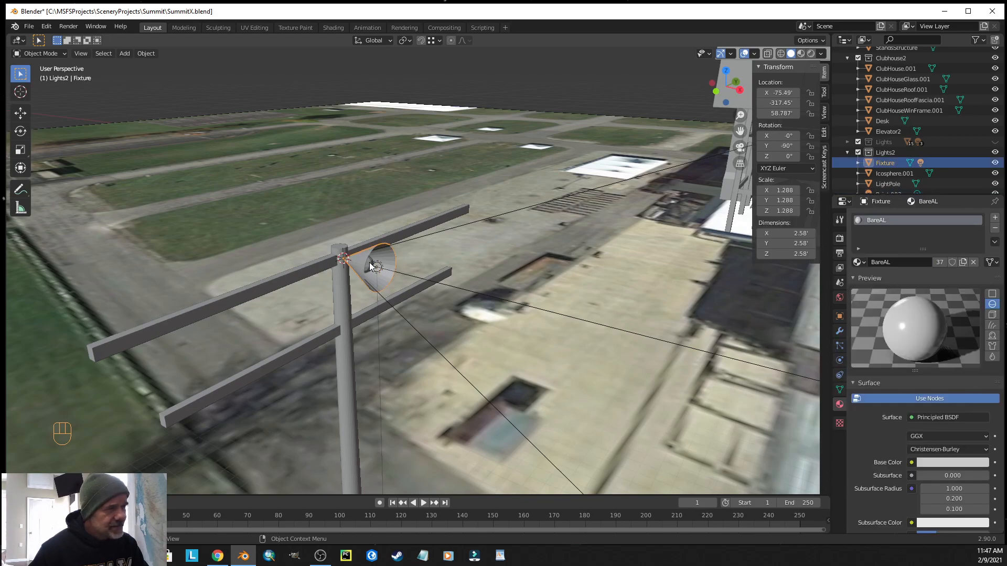
pyautogui.keyDown('shift'); pyautogui.click(369, 265); pyautogui.keyUp('shift')
pyautogui.click(369, 269)
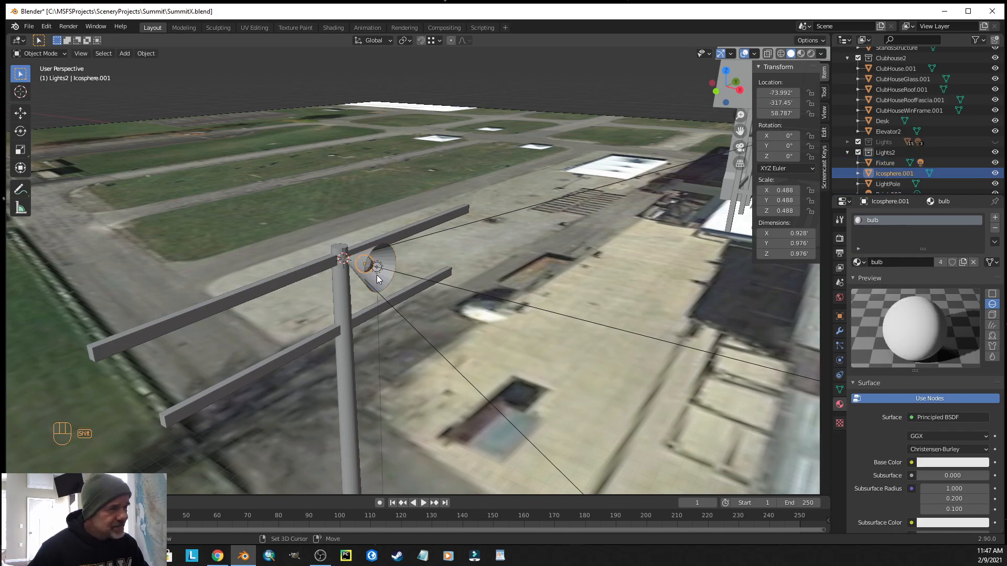
pyautogui.keyDown('shift'); pyautogui.click(378, 267); pyautogui.keyUp('shift')
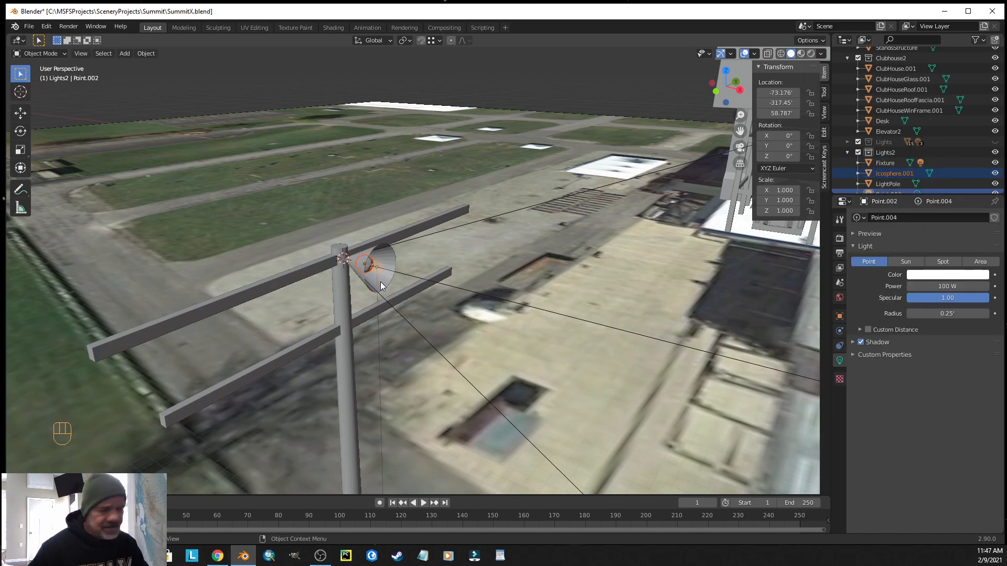
pyautogui.hotkey('ctrl', 'p')
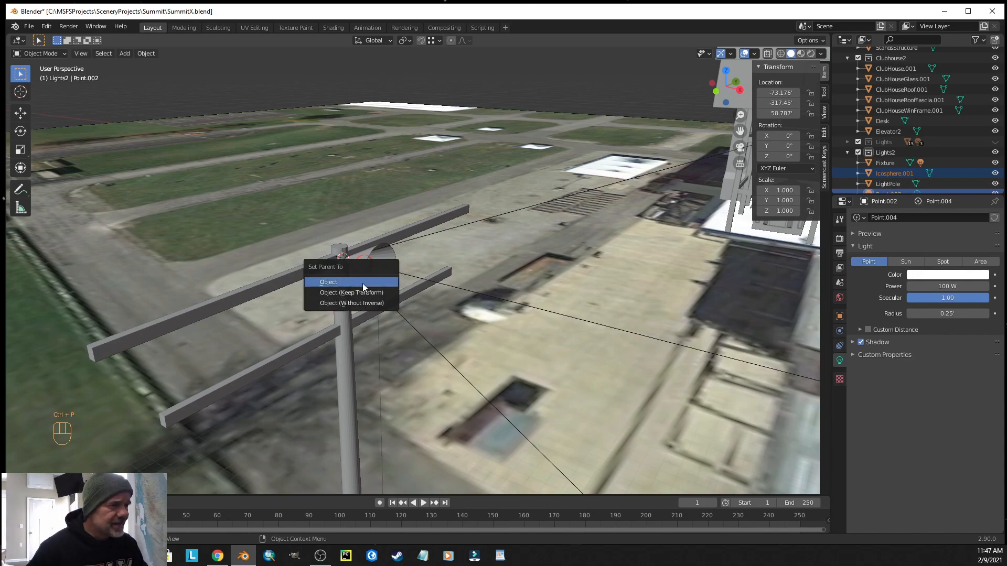
pyautogui.click(361, 282)
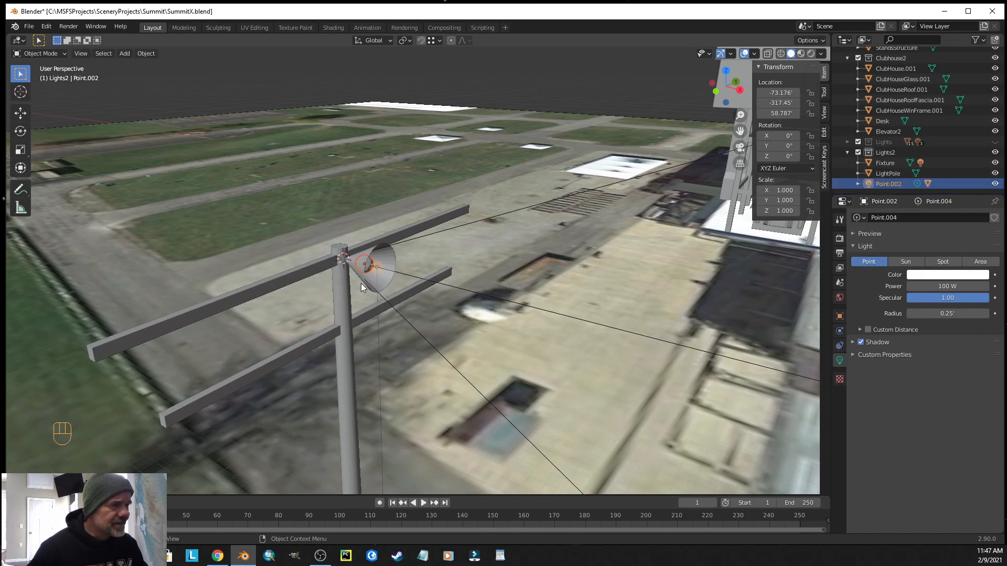
# - Test the new parenting by moving the point light out of the fixture, and restore its original position
pyautogui.click(537, 80)
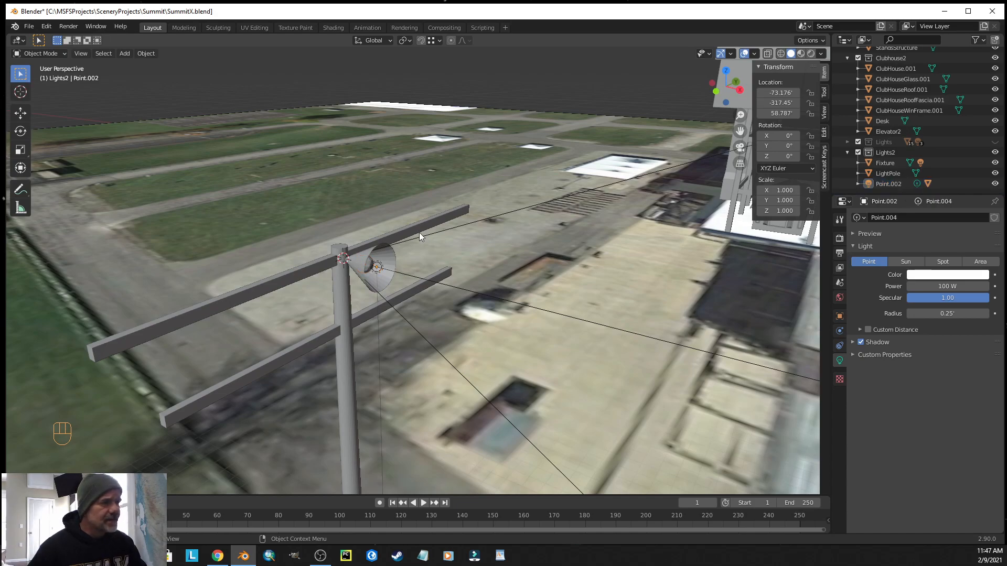
pyautogui.click(382, 264)
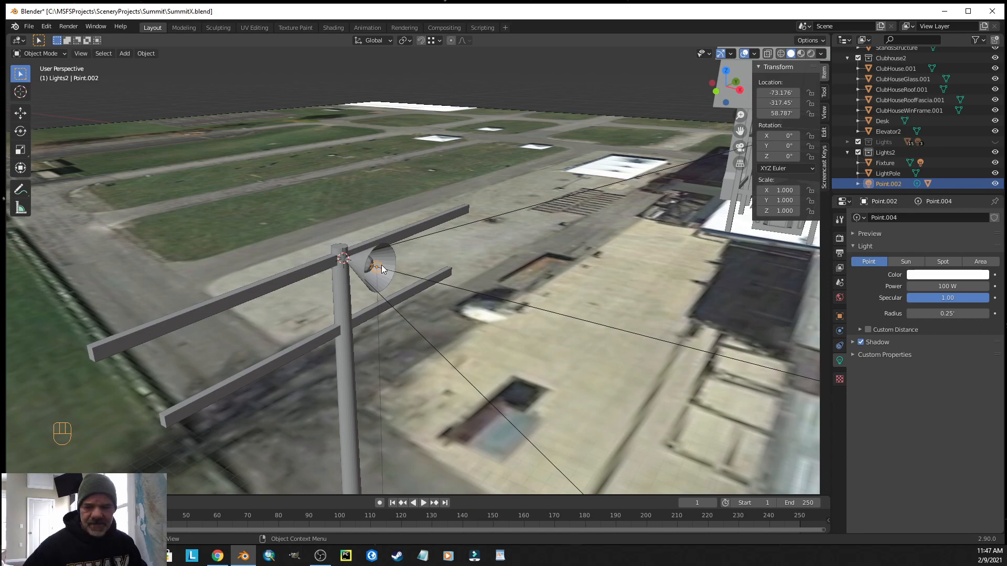
pyautogui.press('g')
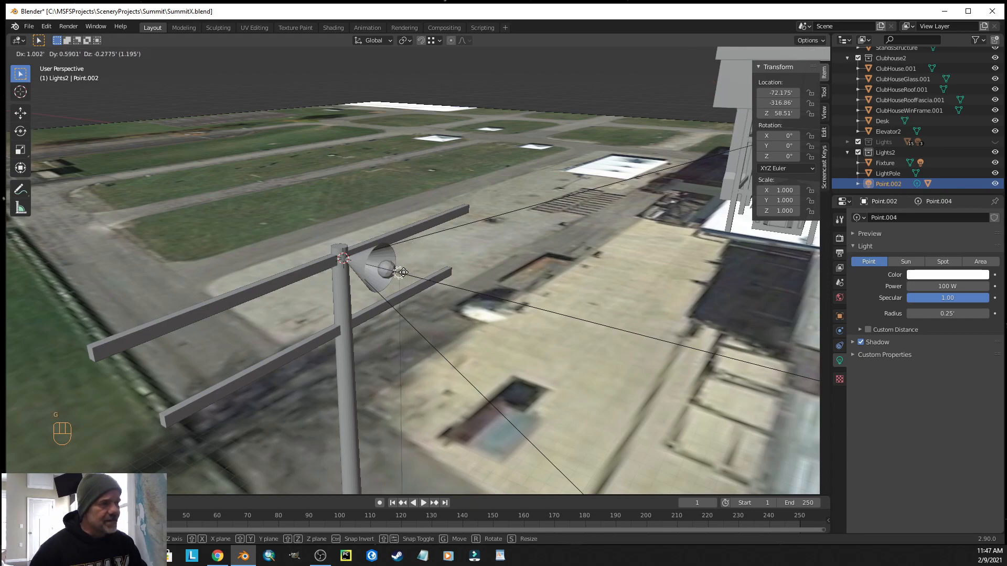
pyautogui.click(404, 269)
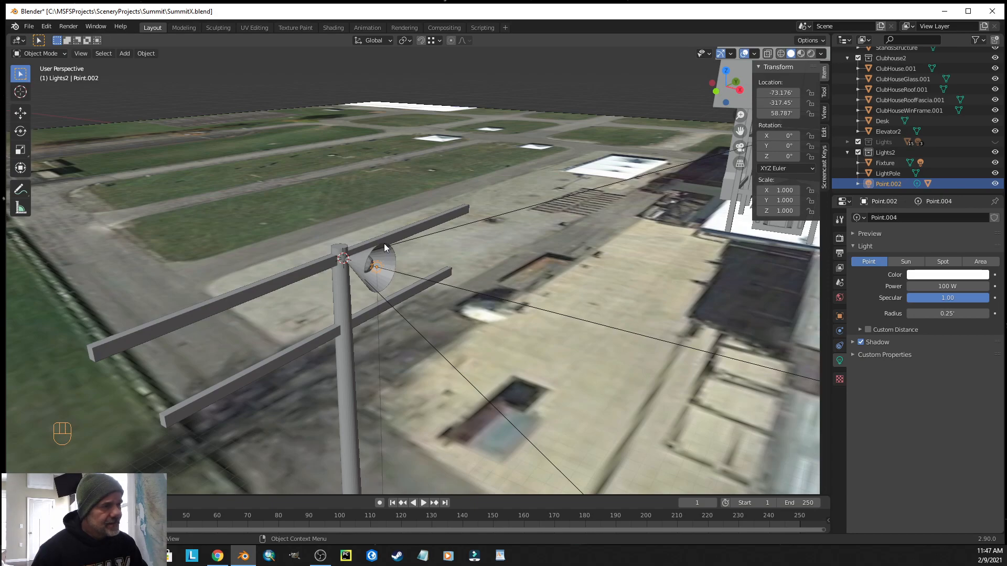
# - Test whether the lamp parts follow the fixture by rotating it about the global Y axis, and cancel the rotation
pyautogui.click(395, 261)
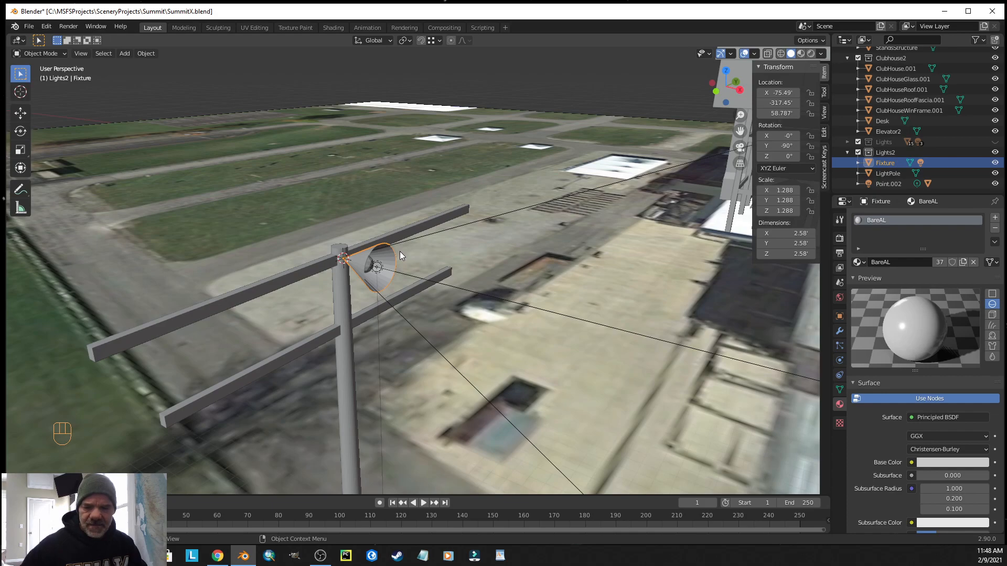
pyautogui.press('r')
pyautogui.press('y')
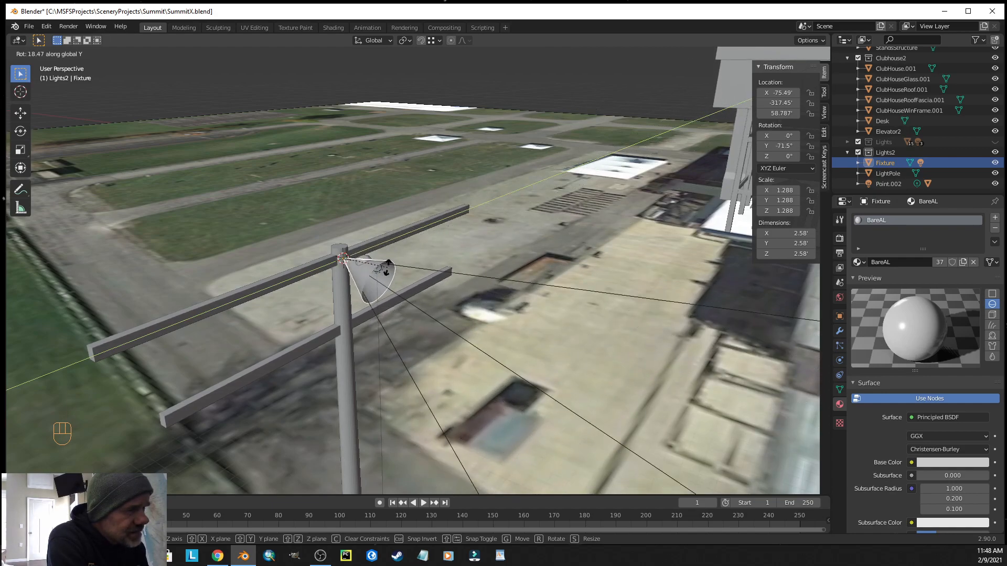
pyautogui.press('Escape')
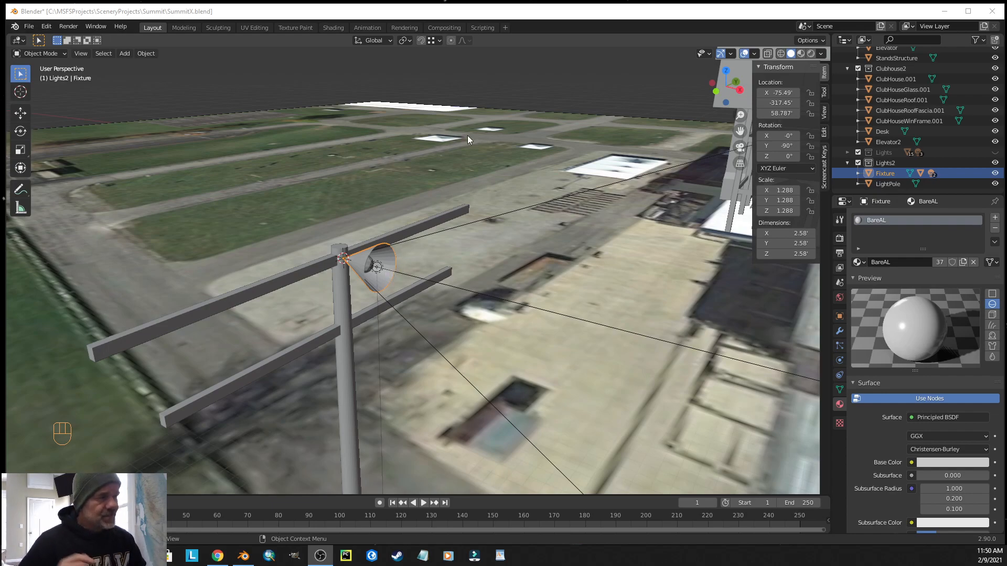
# - Reselect the fixture, check the completed parenting with a trial rotation about the global Y axis, cancel it and deselect everything
pyautogui.click(501, 62)
pyautogui.click(392, 258)
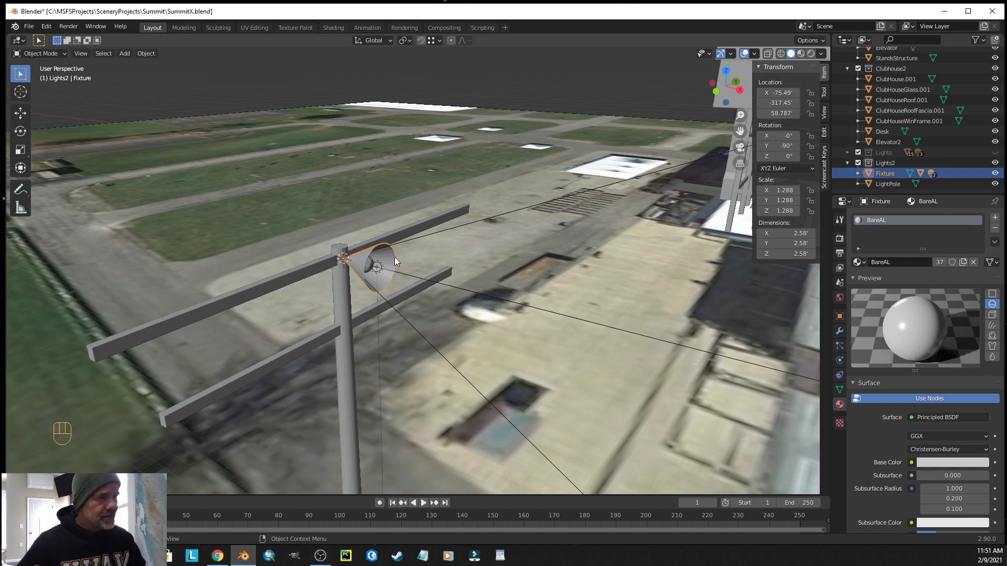
pyautogui.press('r')
pyautogui.press('y')
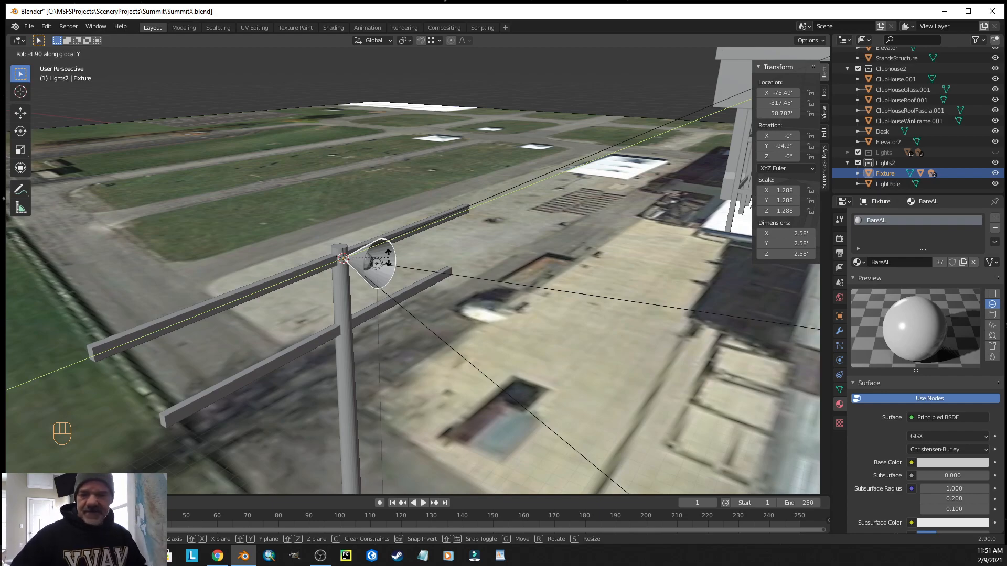
pyautogui.rightClick(388, 258)
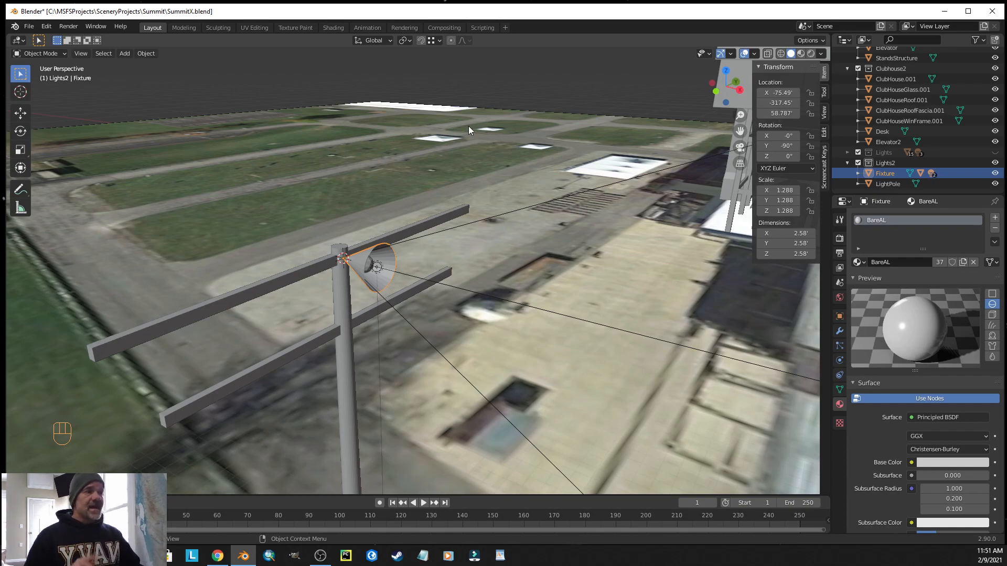
pyautogui.click(492, 82)
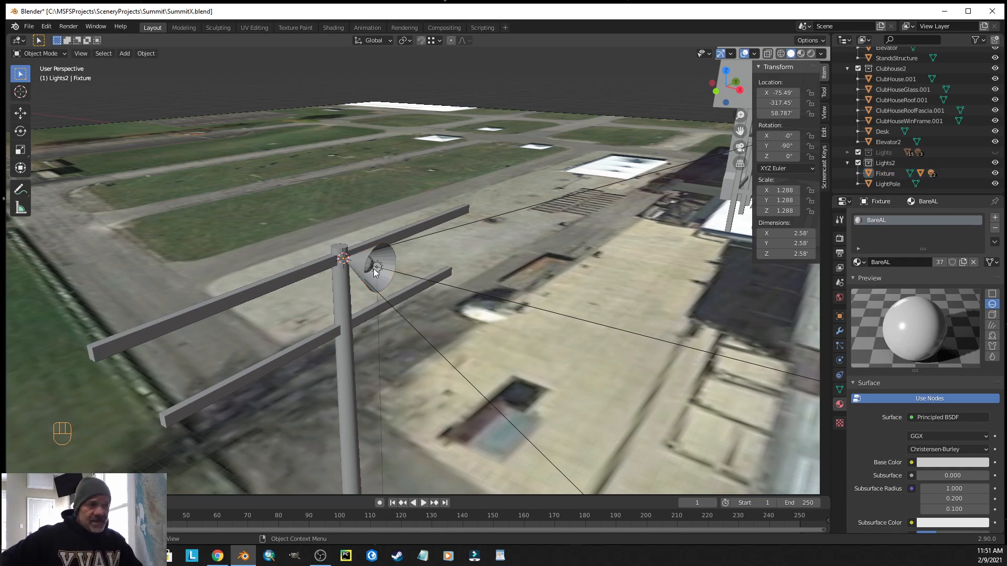
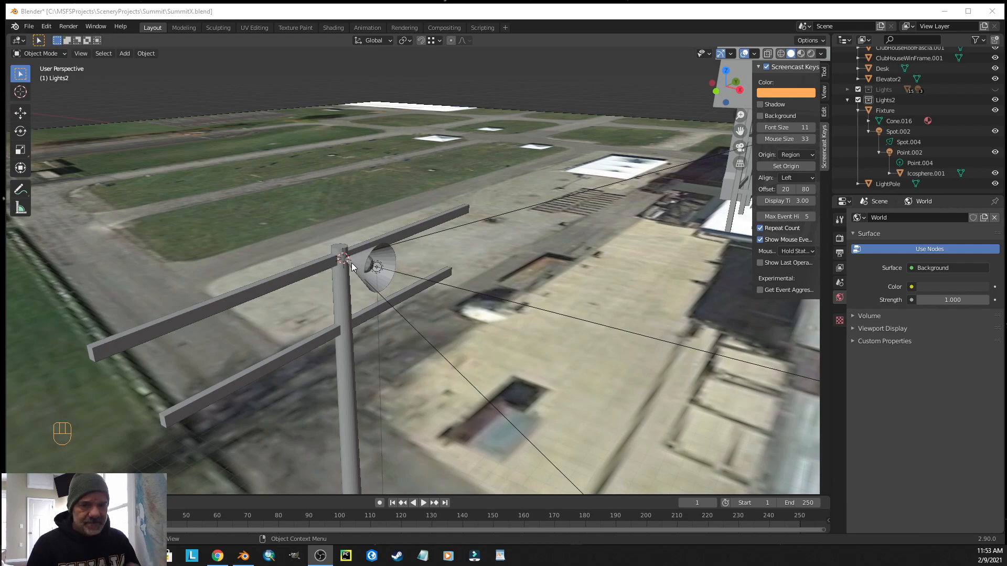
# - Duplicate the fixture together with its spot light, point light and bulb, and move the copy about 4.31' along the global Y axis
pyautogui.click(887, 111)
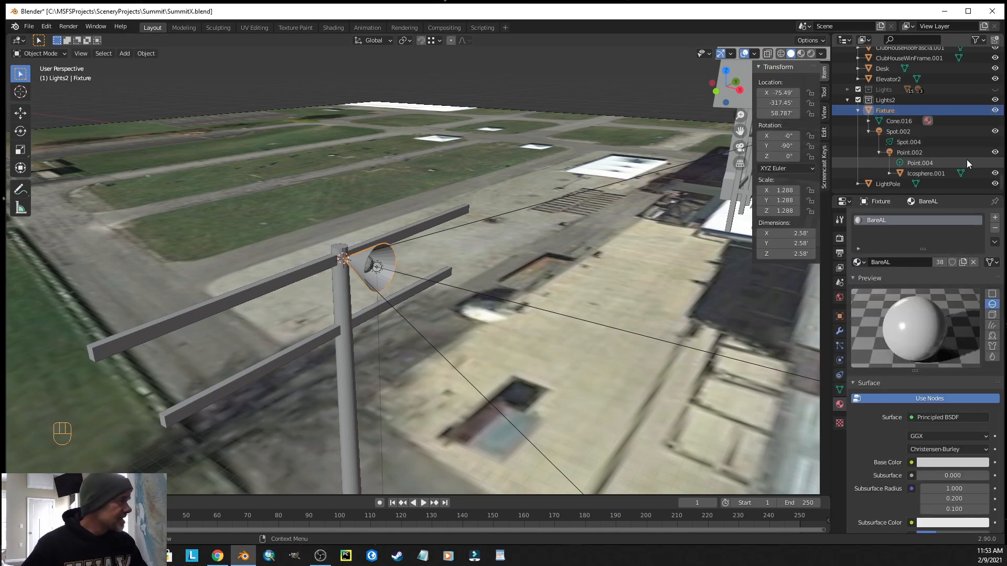
pyautogui.keyDown('shift'); pyautogui.click(929, 173); pyautogui.keyUp('shift')
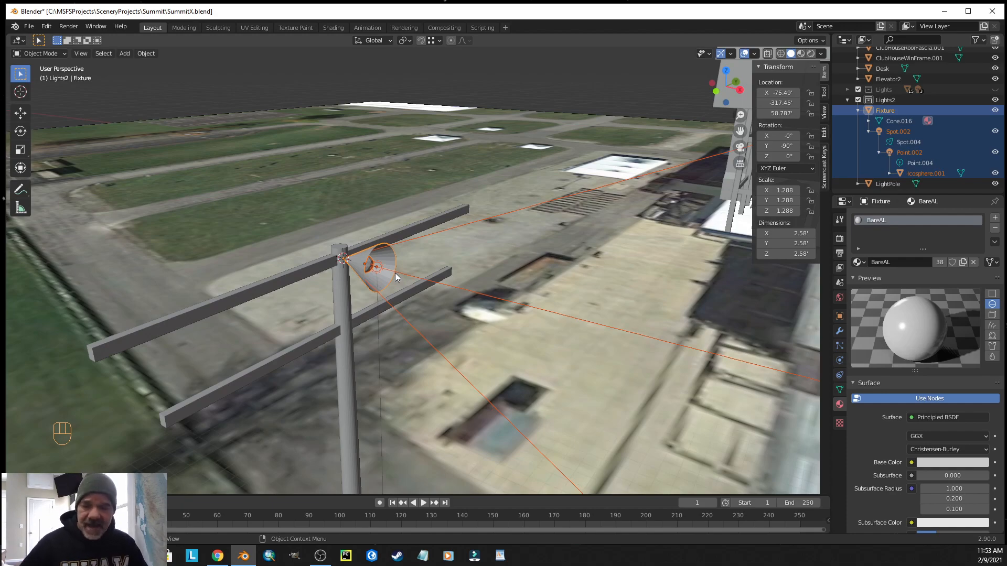
pyautogui.press('shift')
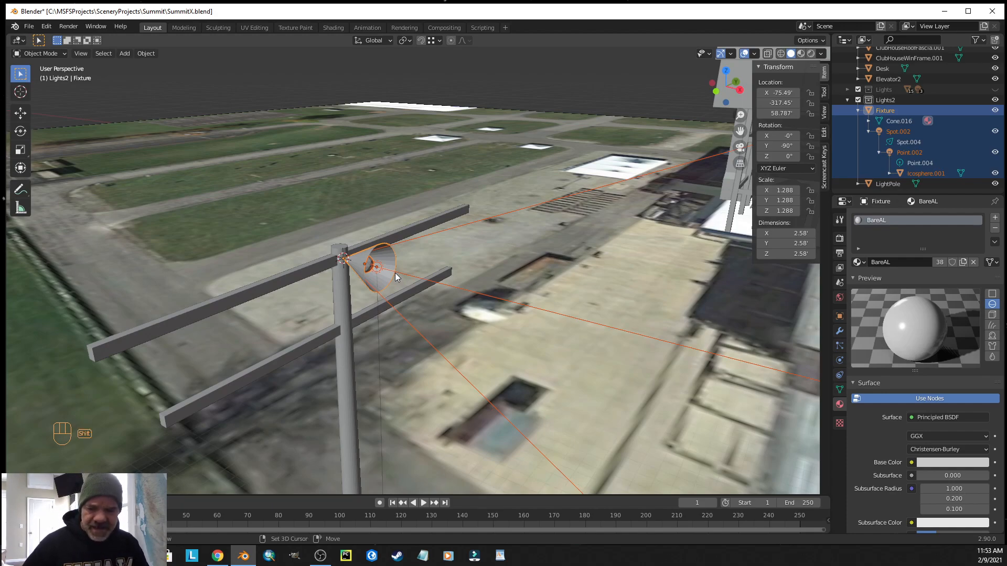
pyautogui.hotkey('shift', 'd')
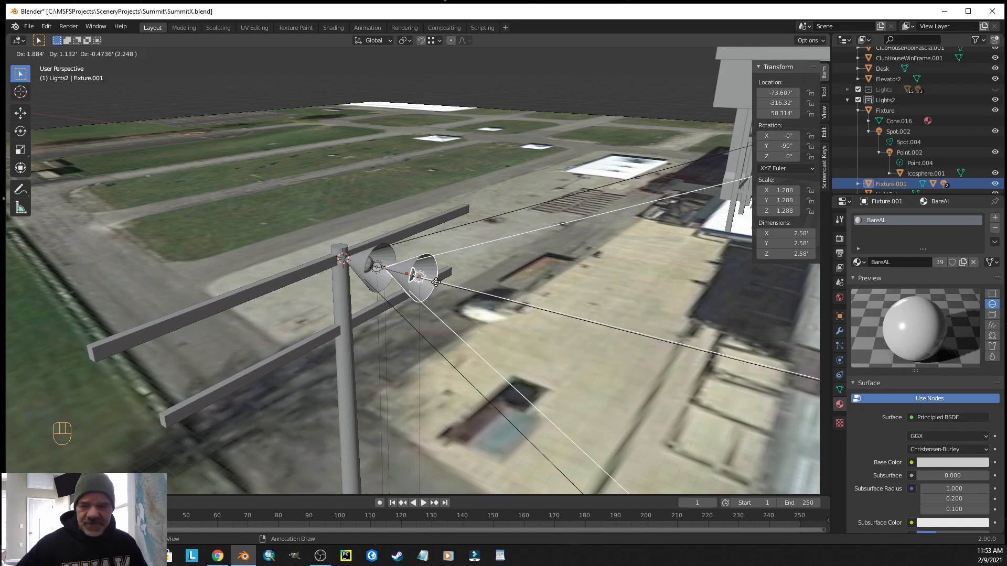
pyautogui.rightClick(436, 282)
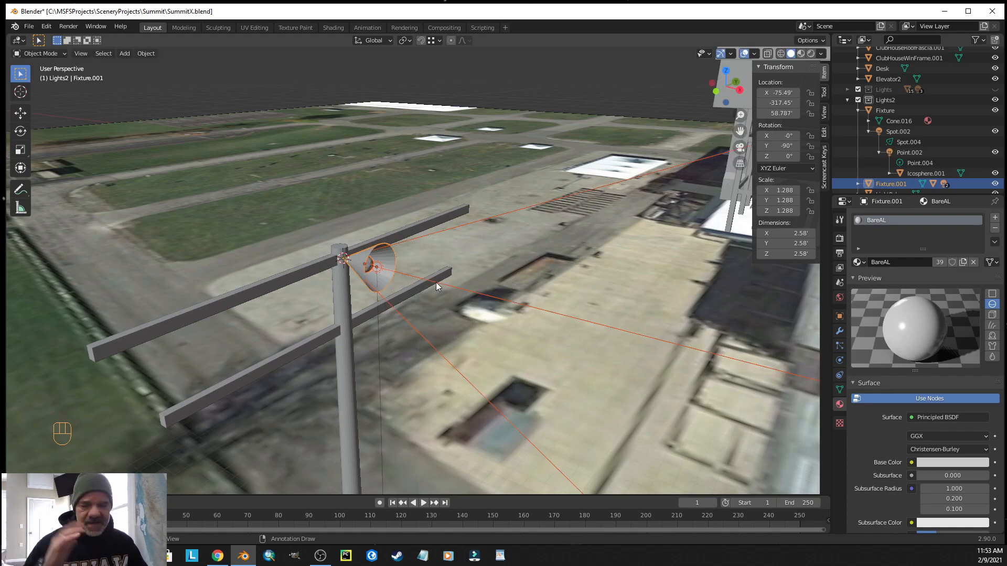
pyautogui.press('g')
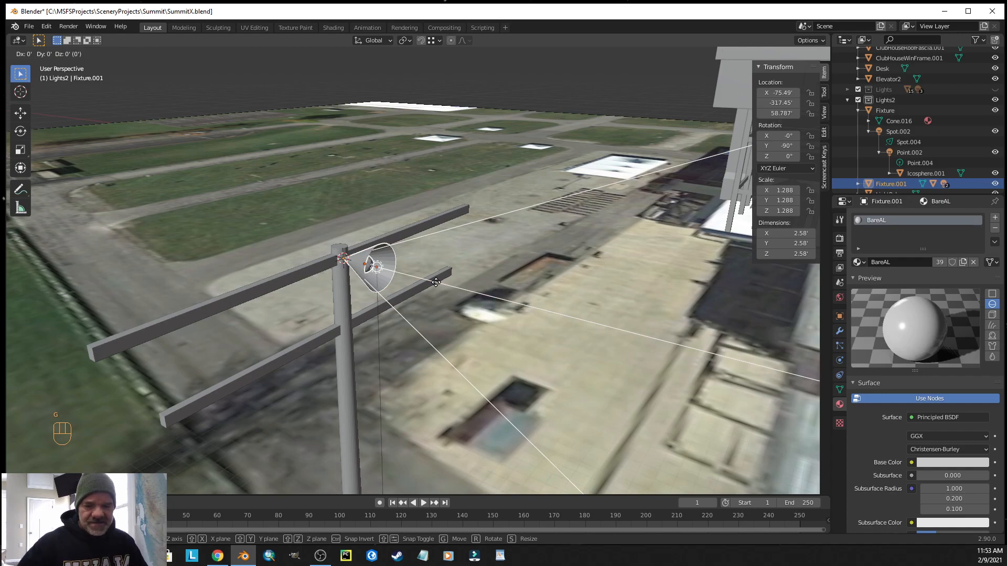
pyautogui.press('y')
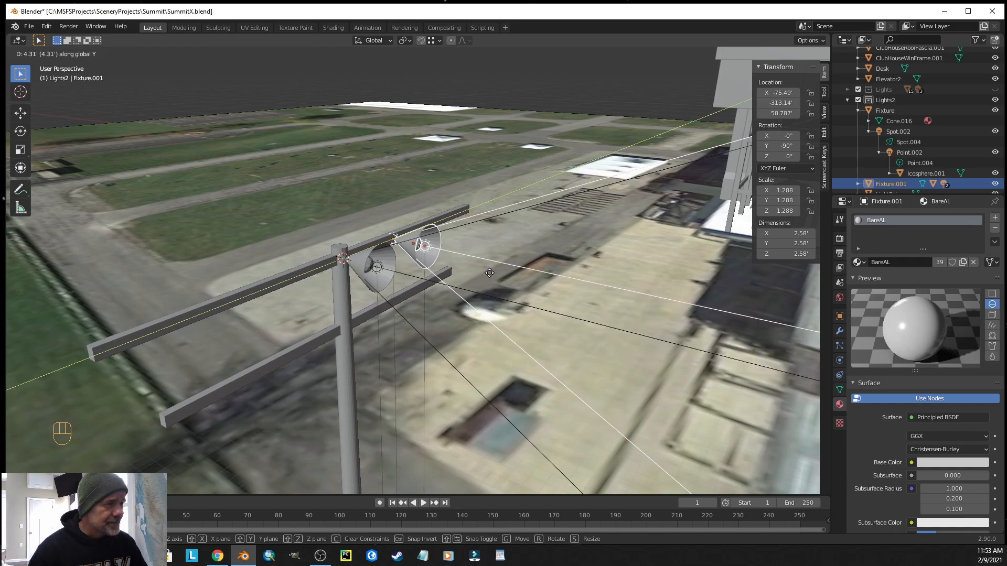
pyautogui.click(490, 273)
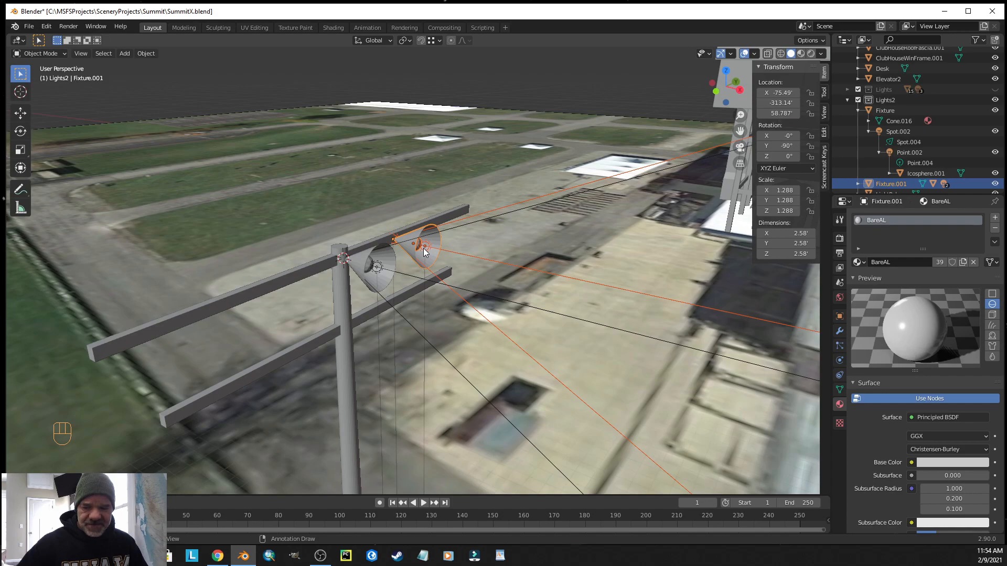
# - Duplicate the second lamp assembly and move the new copy about 4.95' further along the global Y axis
pyautogui.hotkey('shift', 'd')
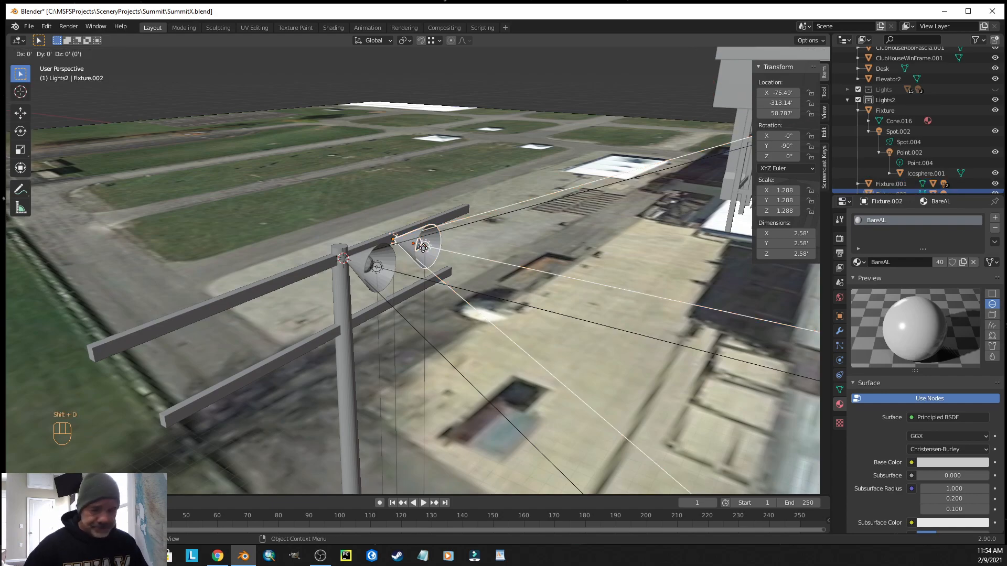
pyautogui.click(423, 248)
pyautogui.press('g')
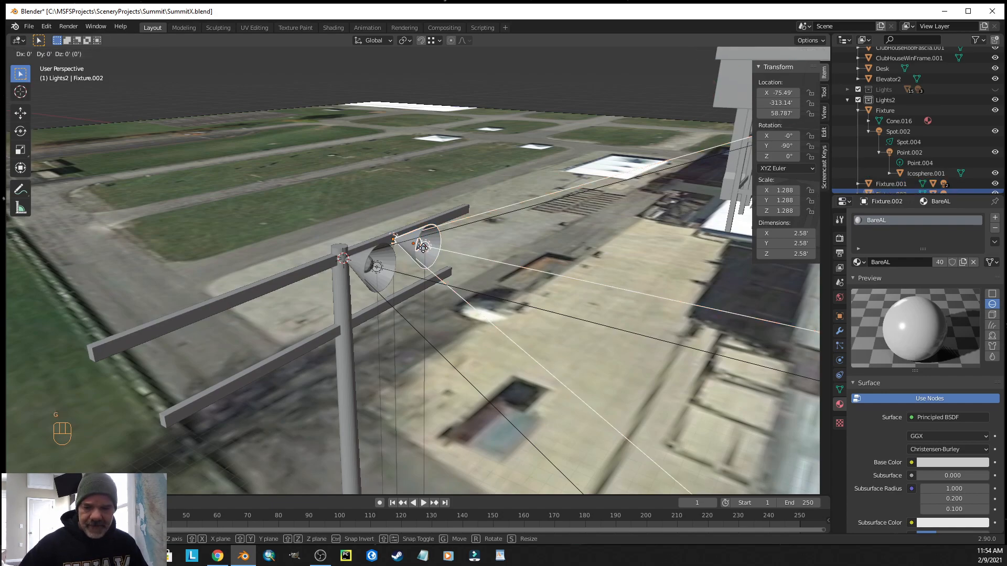
pyautogui.press('y')
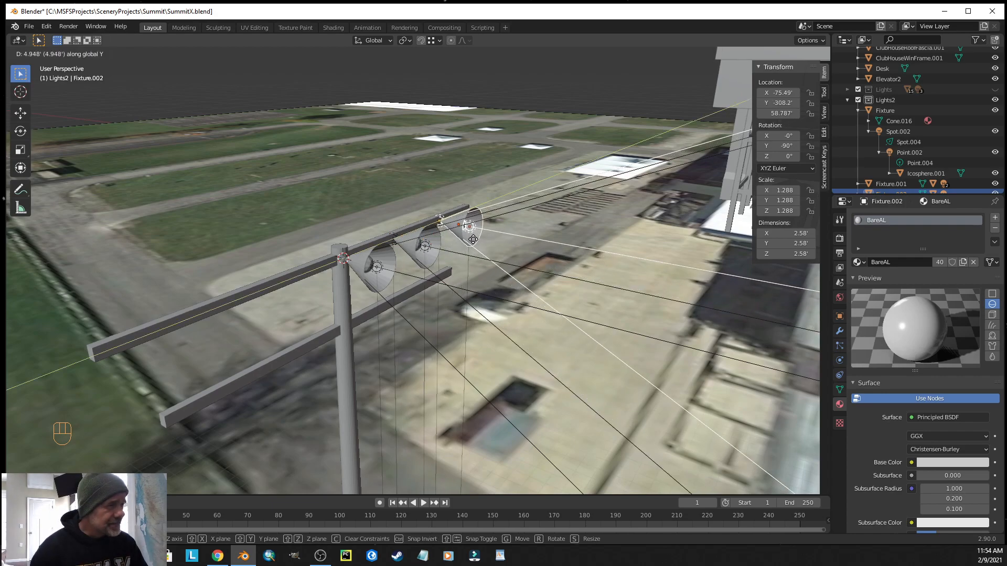
pyautogui.click(473, 239)
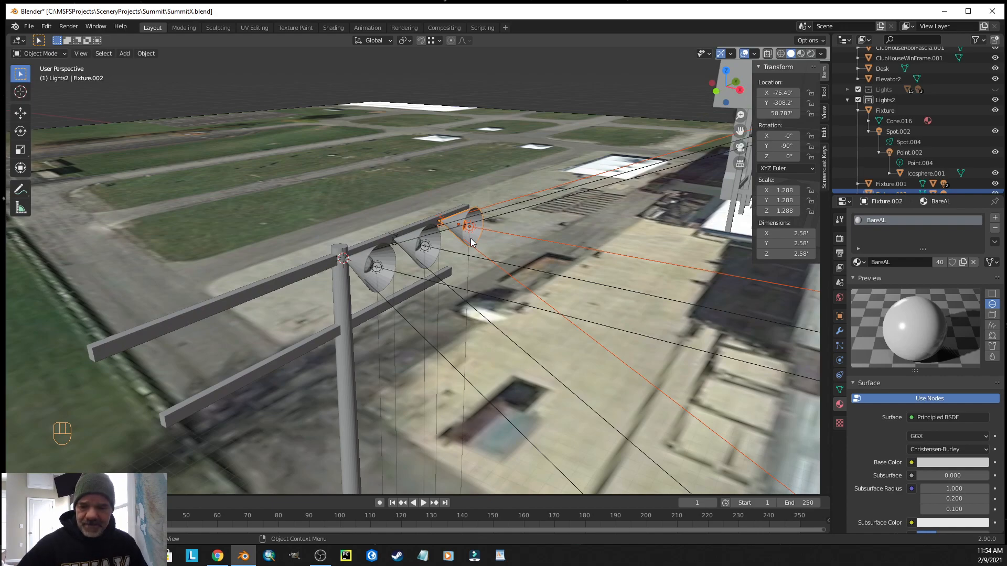
# - Duplicate the third lamp assembly and move the new copy about 3.6' along the global Y axis to the crossbar's end
pyautogui.hotkey('shift', 'd')
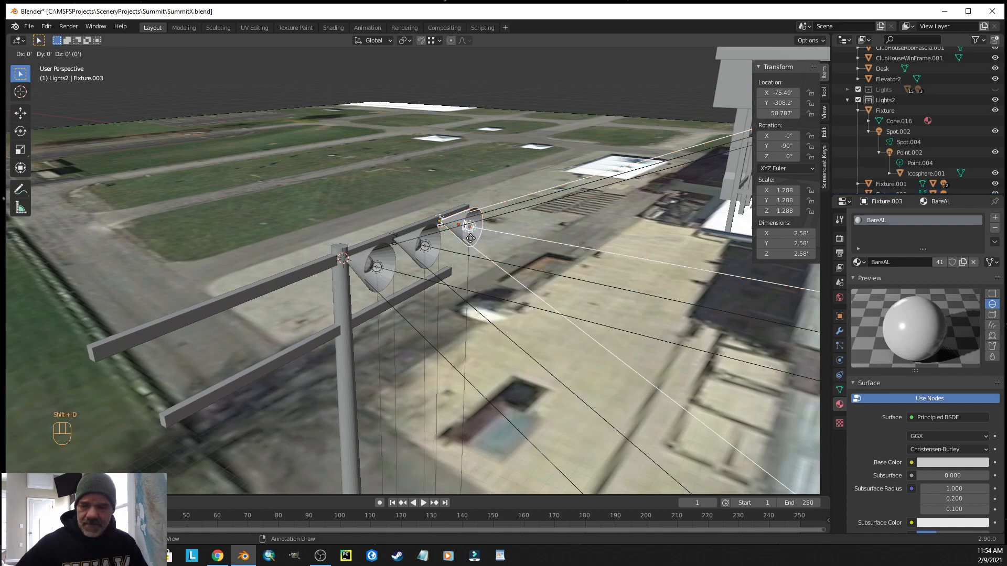
pyautogui.press('g')
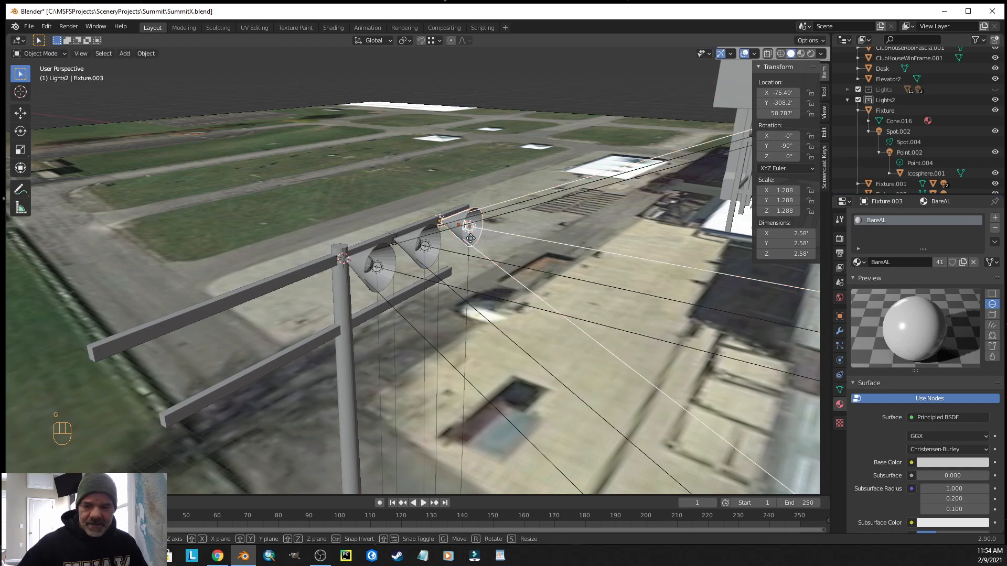
pyautogui.press('y')
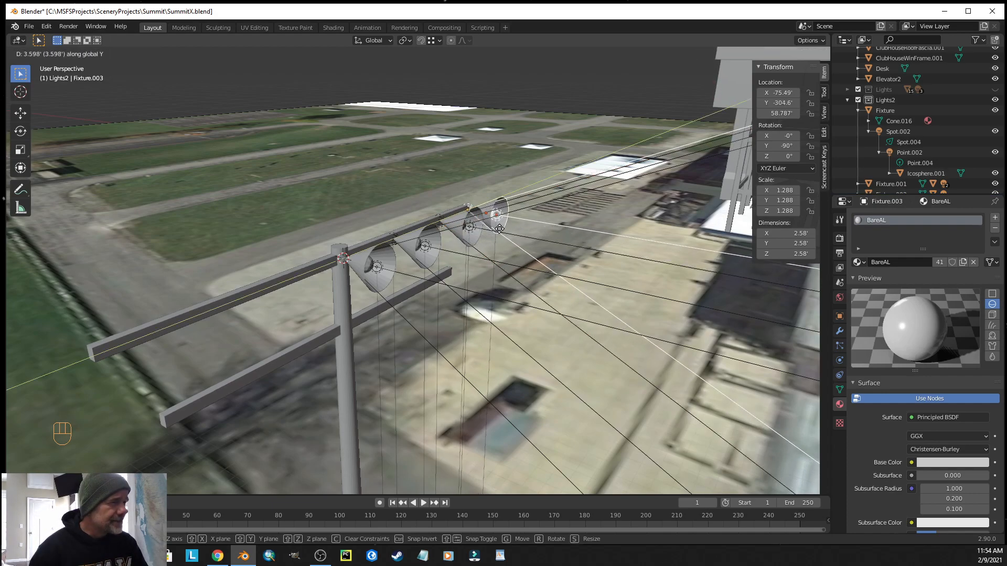
pyautogui.click(499, 229)
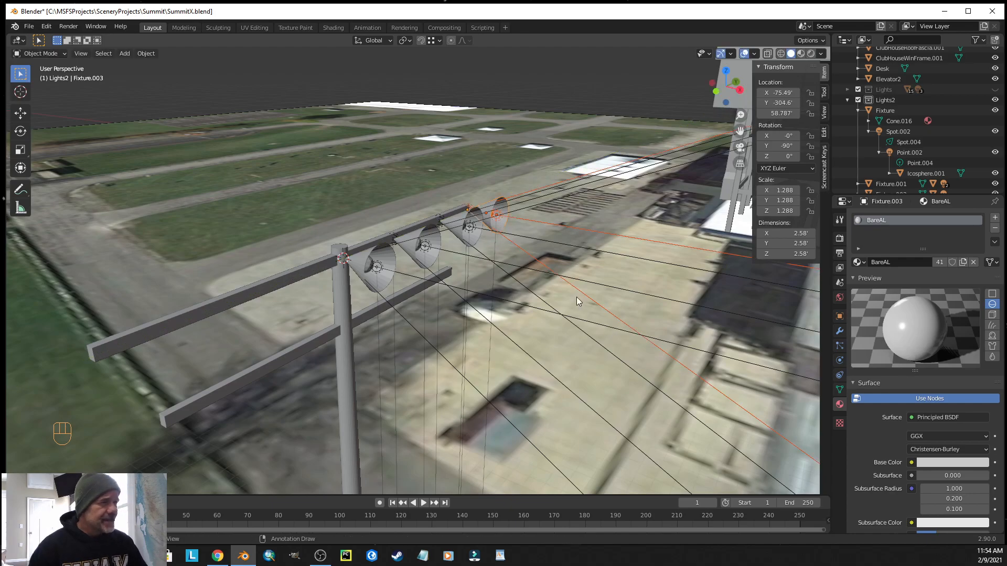
# - Expand the Fixture.002 hierarchy in the outliner to show its spot light, point light and Icosphere bulb
pyautogui.moveTo(580, 302); pyautogui.dragTo(527, 311, button='middle')
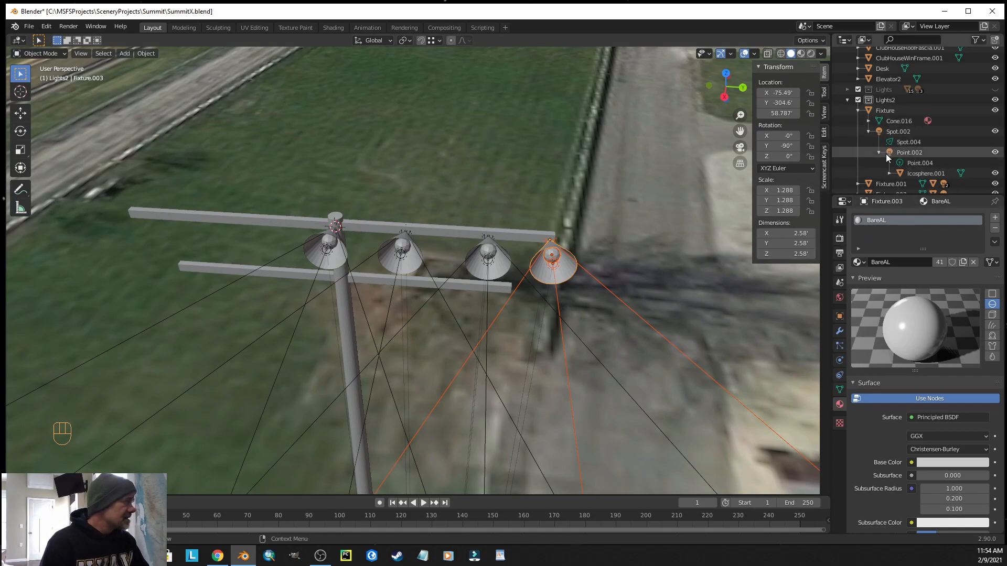
pyautogui.click(1004, 179)
pyautogui.moveTo(1004, 180); pyautogui.dragTo(1004, 187)
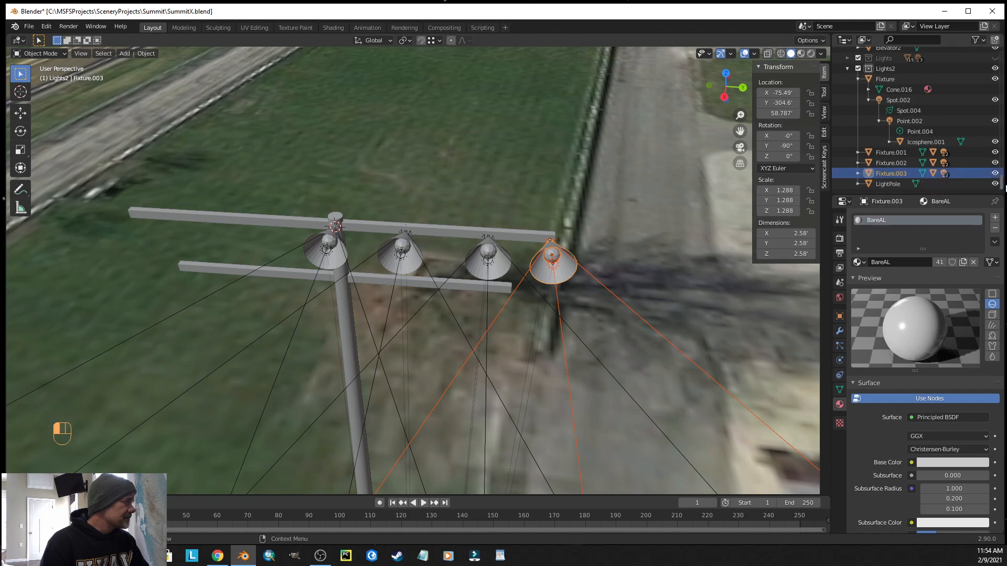
pyautogui.click(895, 161)
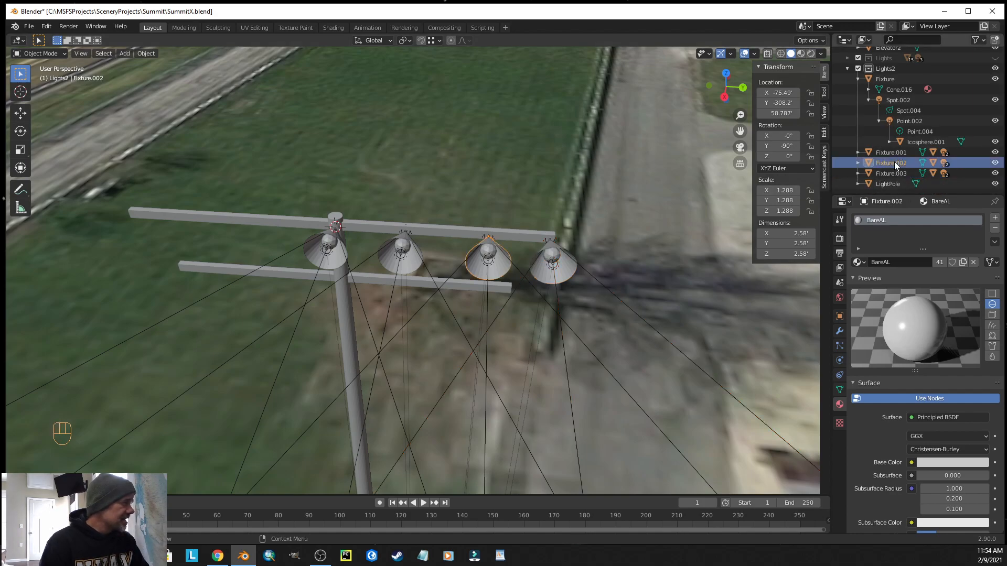
pyautogui.click(858, 163)
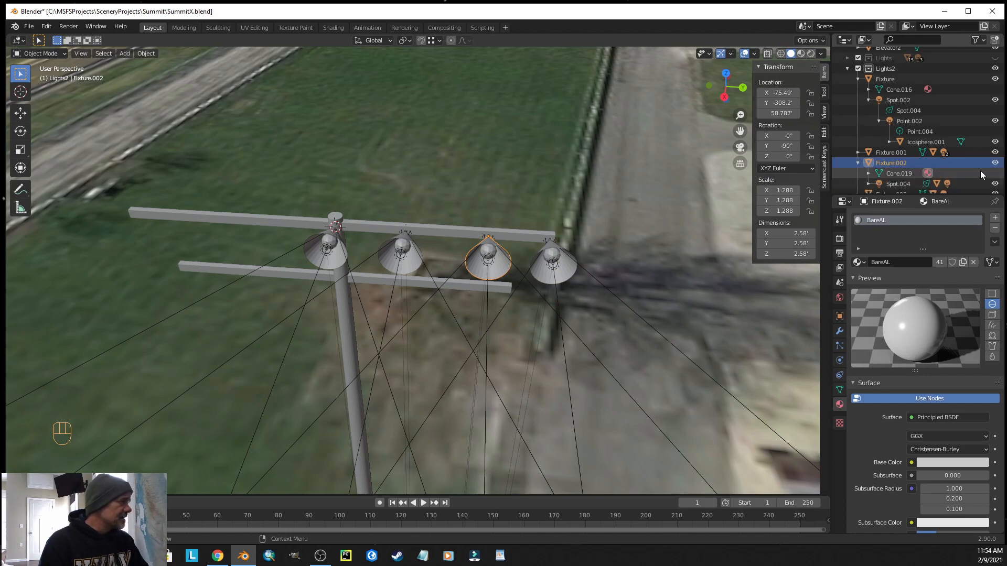
pyautogui.scroll(-1, 979, 166)
pyautogui.click(867, 153)
pyautogui.click(867, 173)
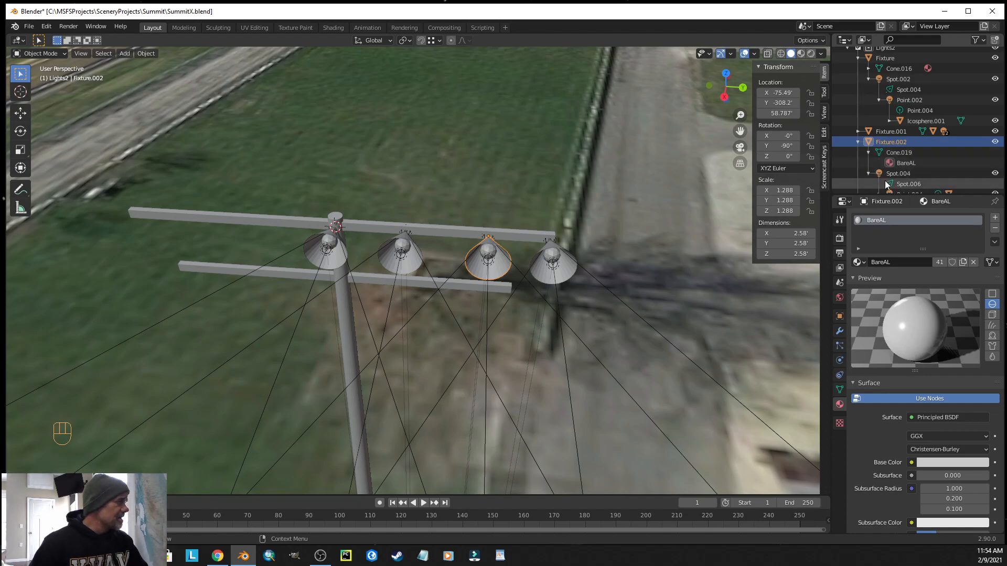
pyautogui.scroll(-1, 897, 179)
pyautogui.click(876, 172)
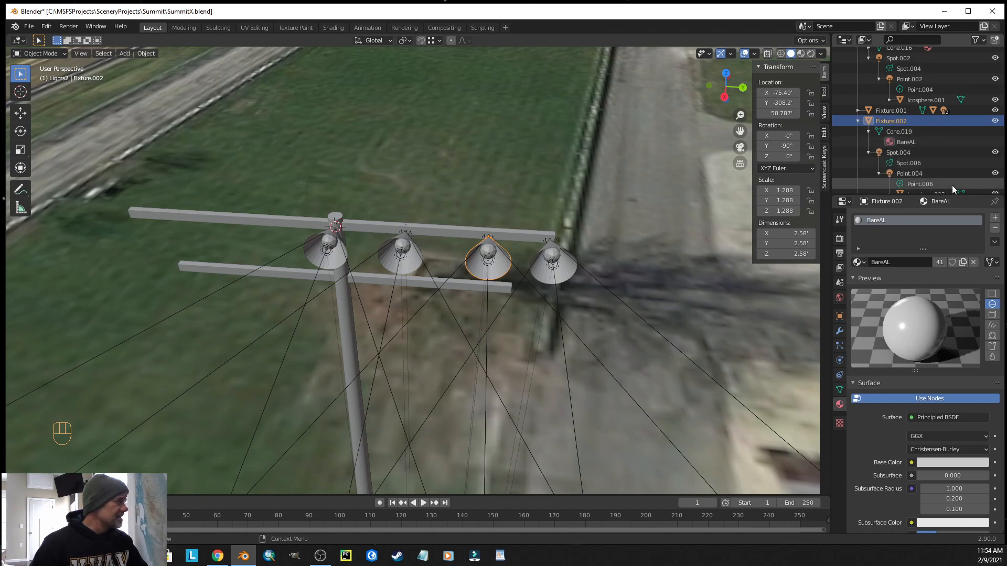
pyautogui.scroll(-1, 938, 179)
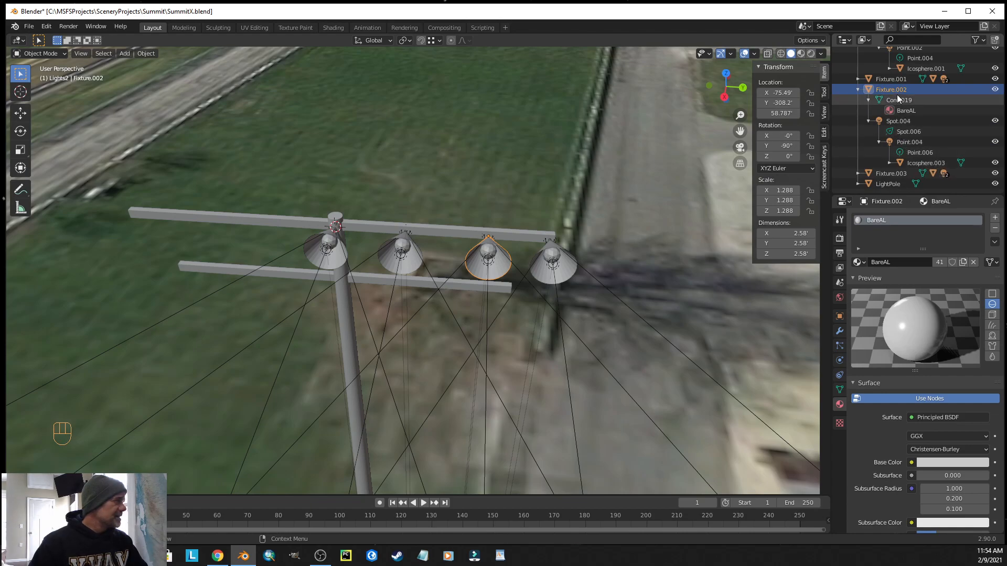
# - Select Fixture.002 with all its children and move them about -0.93' along the global Y axis to even out the lamp spacing
pyautogui.keyDown('shift'); pyautogui.moveTo(894, 89); pyautogui.dragTo(920, 164); pyautogui.keyUp('shift')
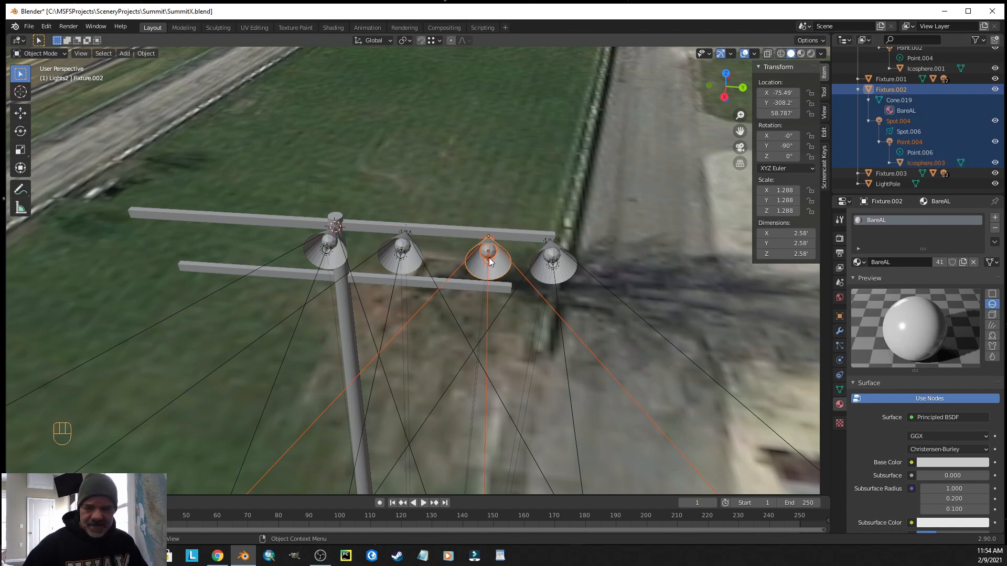
pyautogui.press('g')
pyautogui.press('y')
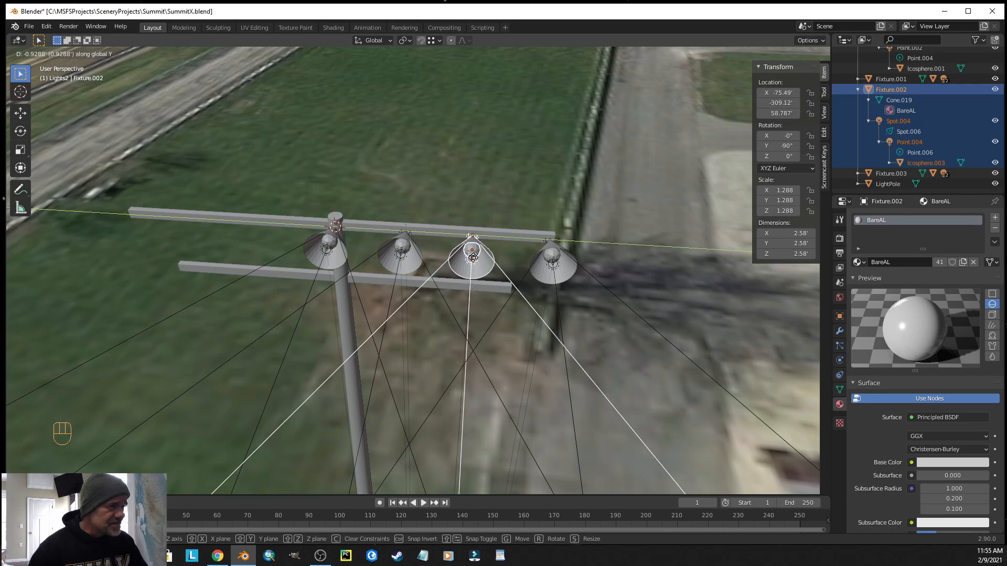
pyautogui.click(473, 257)
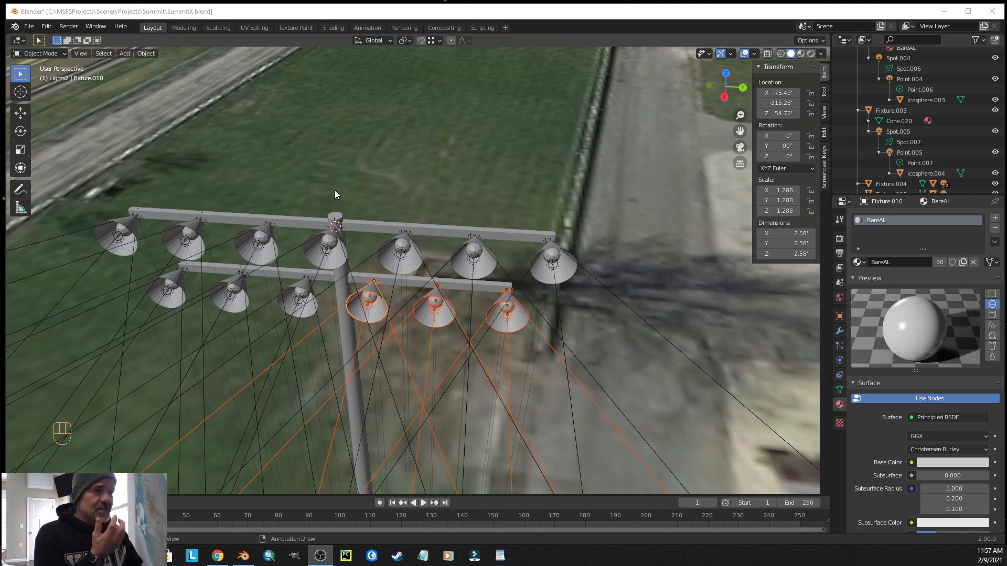
pyautogui.scroll(-10, 345, 173)
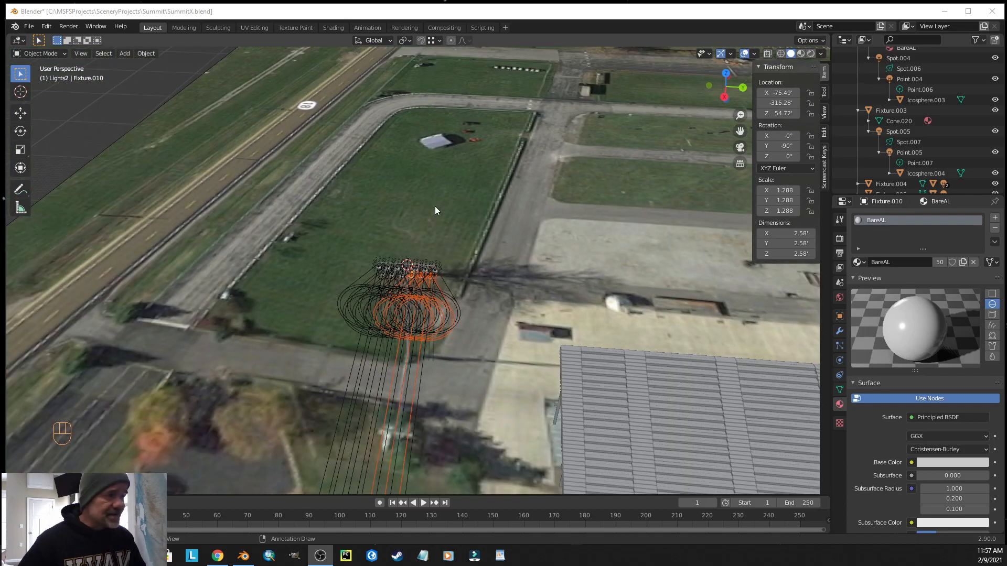
# - Save the scene file SummitX.blend with the finished rows of lamps
pyautogui.moveTo(435, 210); pyautogui.dragTo(543, 198, button='middle')
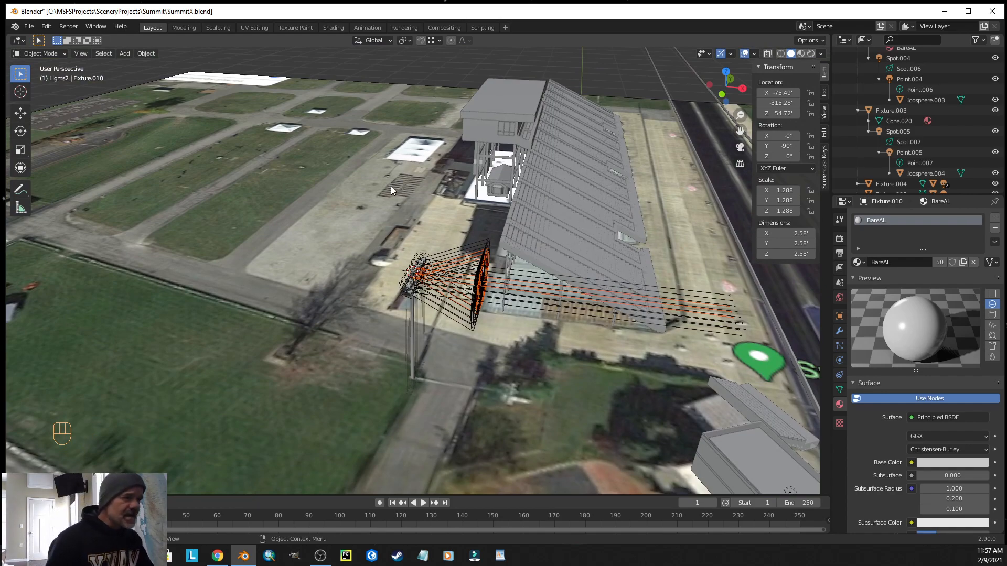
pyautogui.moveTo(386, 192); pyautogui.dragTo(51, 110, button='middle')
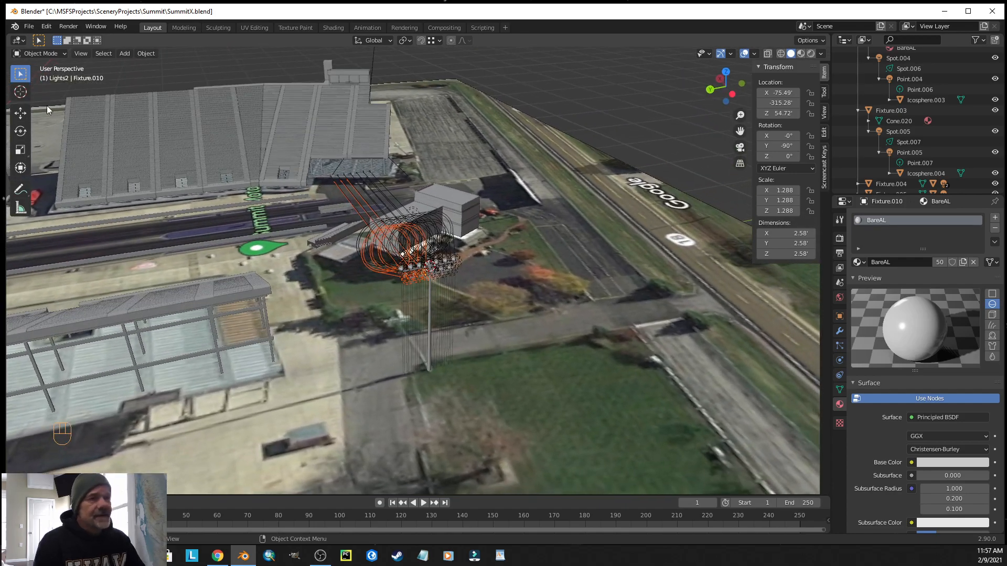
pyautogui.click(28, 27)
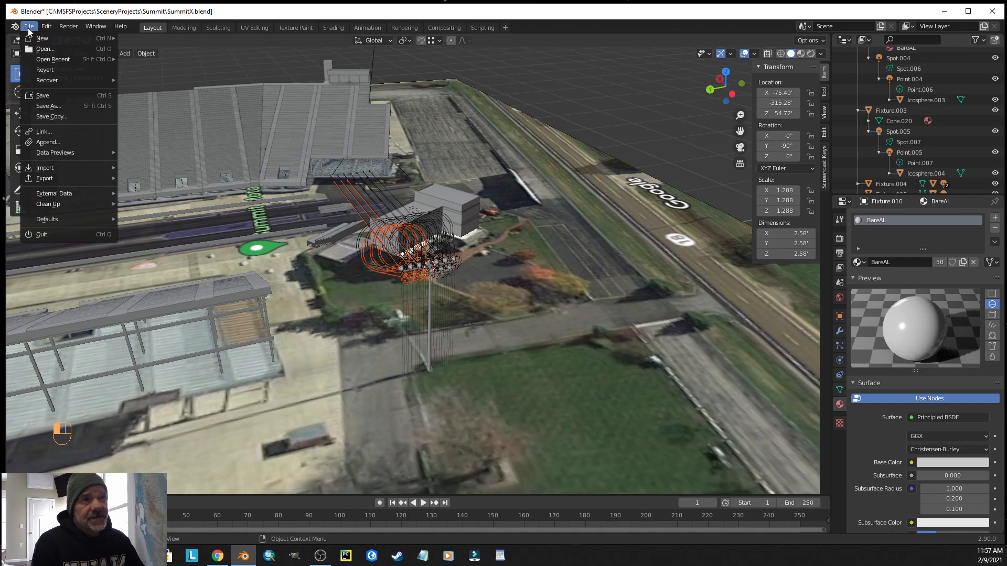
pyautogui.click(46, 95)
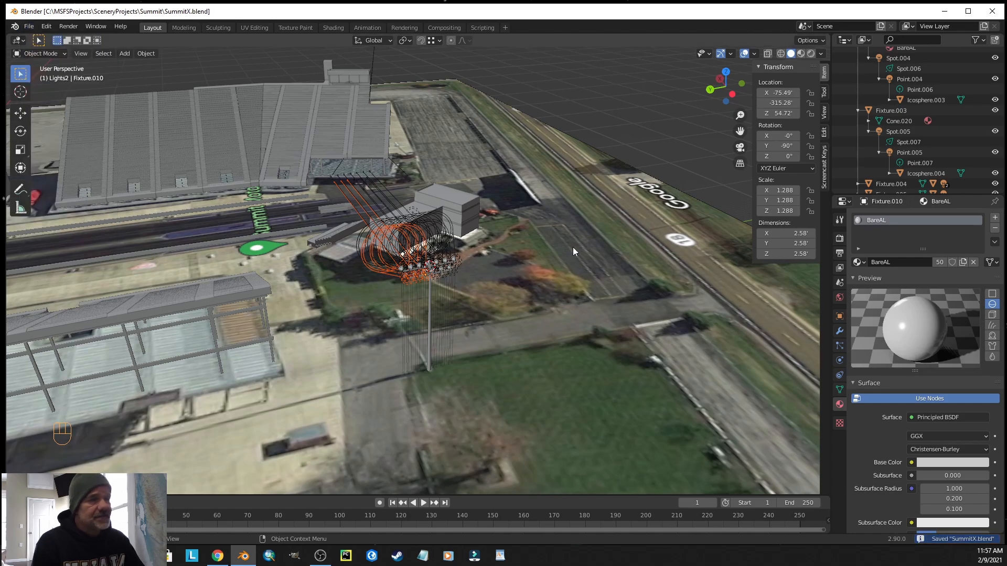
# - Select Fixture.004 at the upper crossbar's end and rotate it about -25.7° around the global Z axis
pyautogui.moveTo(626, 292); pyautogui.dragTo(400, 297, button='middle')
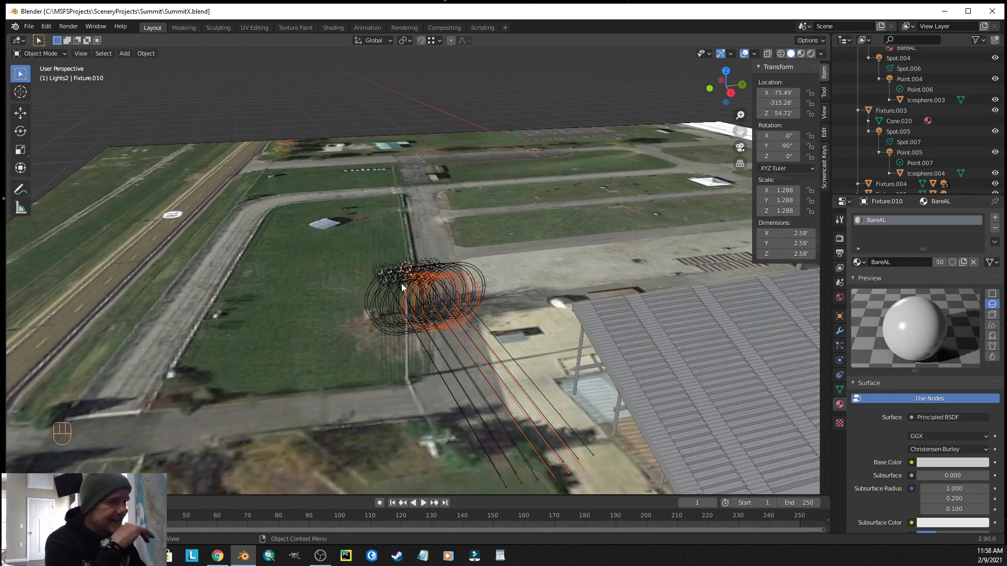
pyautogui.moveTo(486, 257); pyautogui.dragTo(691, 250, button='middle')
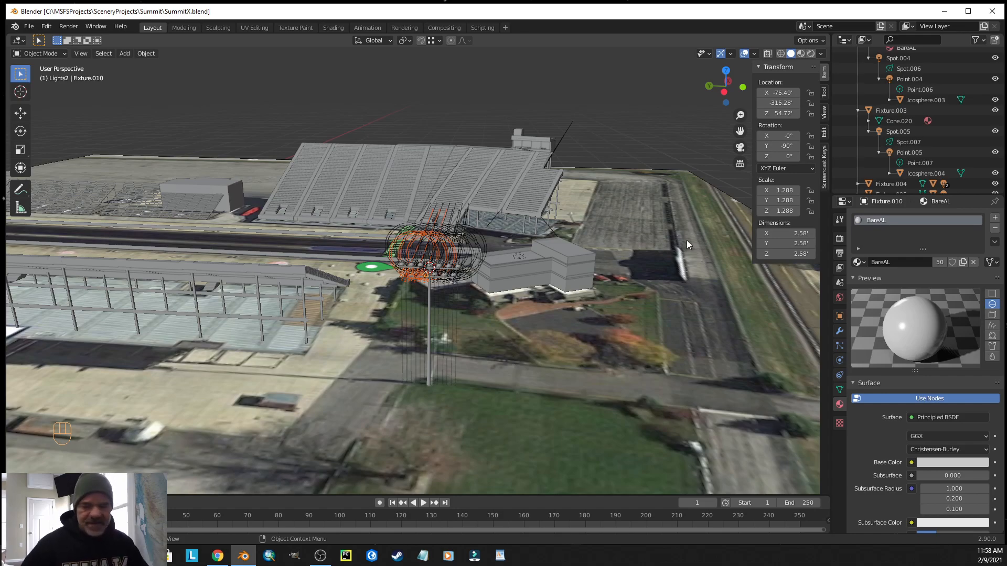
pyautogui.scroll(5, 687, 241)
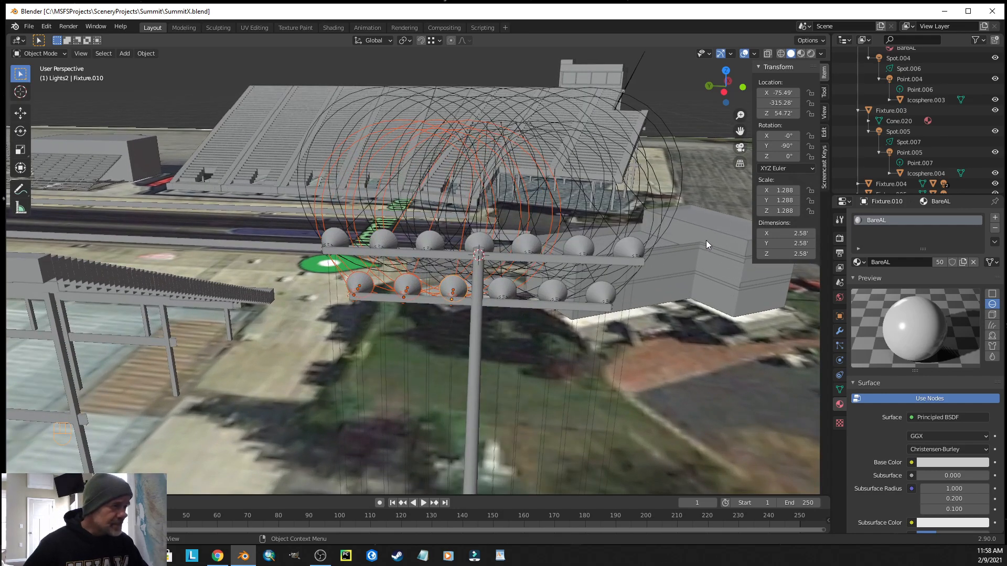
pyautogui.moveTo(706, 245); pyautogui.dragTo(712, 253, button='middle')
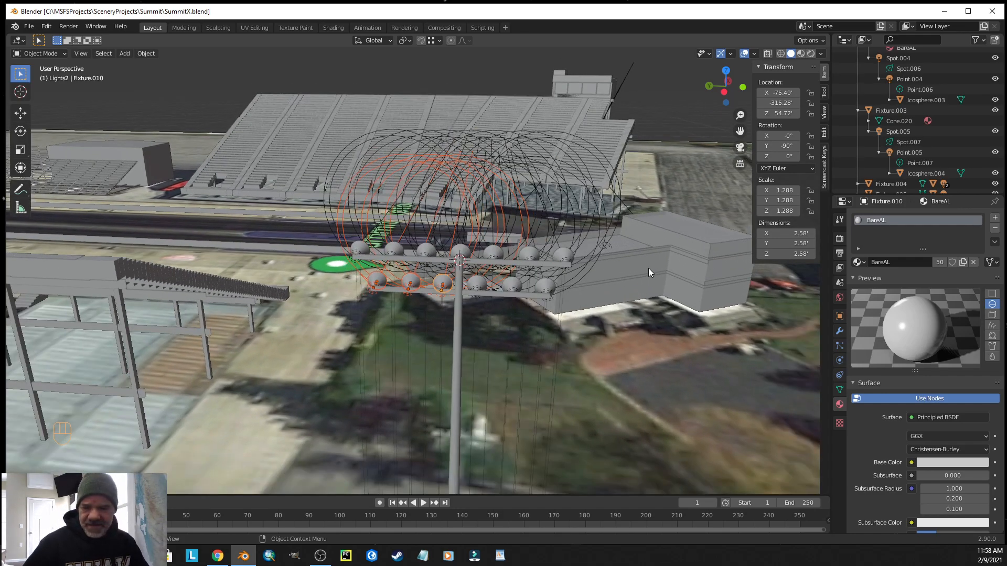
pyautogui.moveTo(637, 259)
pyautogui.keyDown('shift'); pyautogui.mouseDown(button='middle')
pyautogui.moveTo(653, 275)
pyautogui.moveTo(684, 267)
pyautogui.moveTo(644, 222)
pyautogui.moveTo(650, 257)
pyautogui.mouseUp(button='middle'); pyautogui.keyUp('shift')
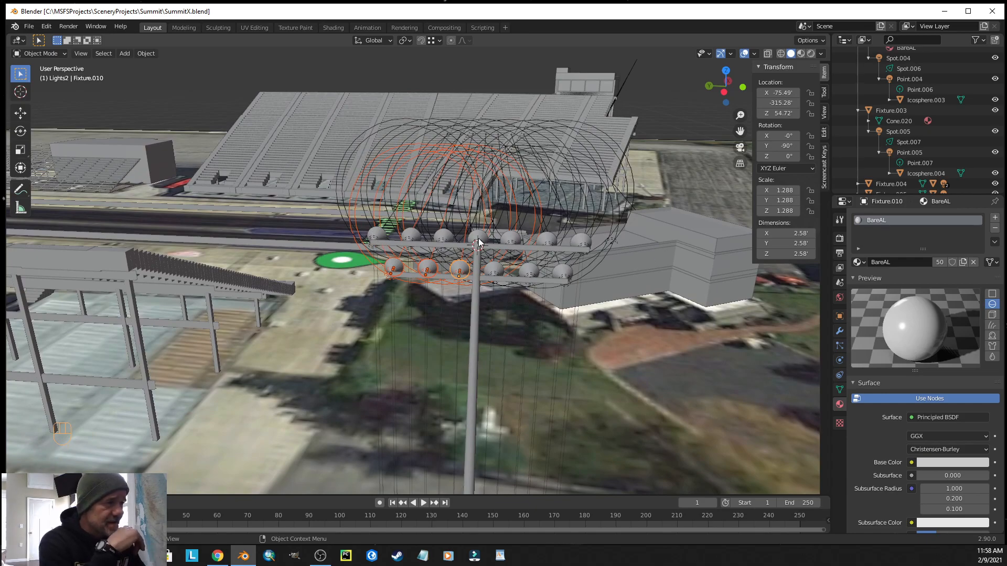
pyautogui.keyDown('shift'); pyautogui.moveTo(509, 216); pyautogui.dragTo(583, 307, button='middle'); pyautogui.keyUp('shift')
pyautogui.click(583, 308)
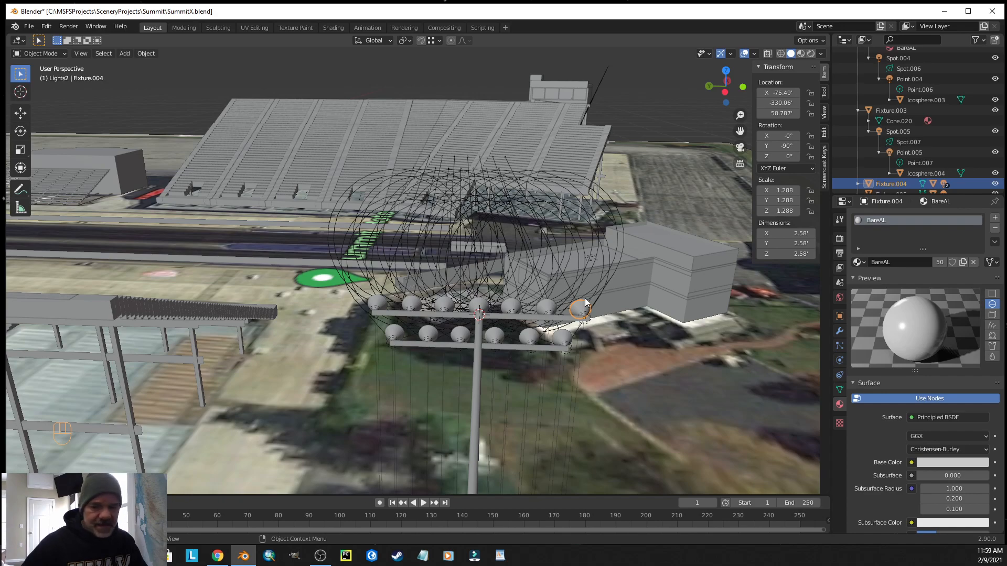
pyautogui.press('r')
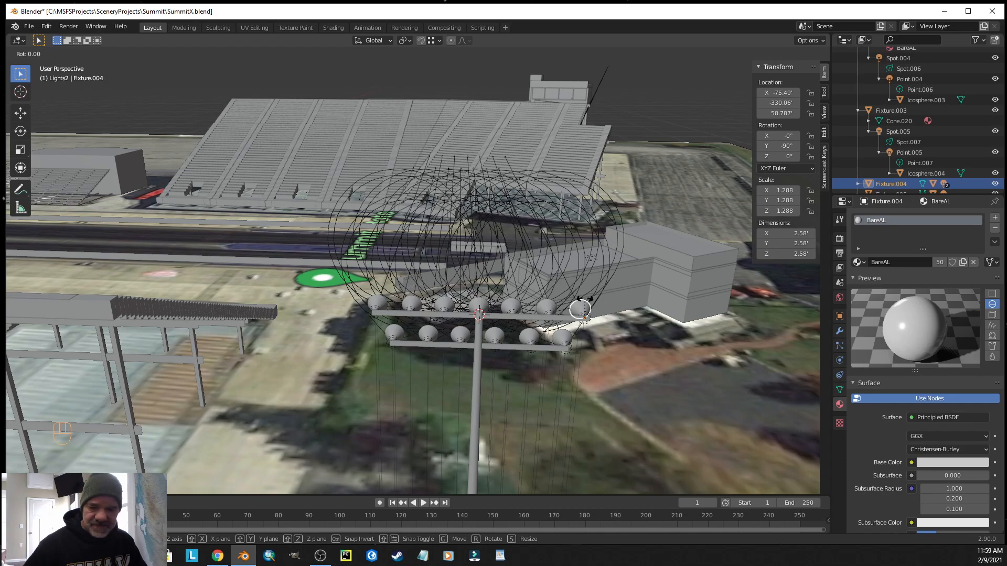
pyautogui.press('z')
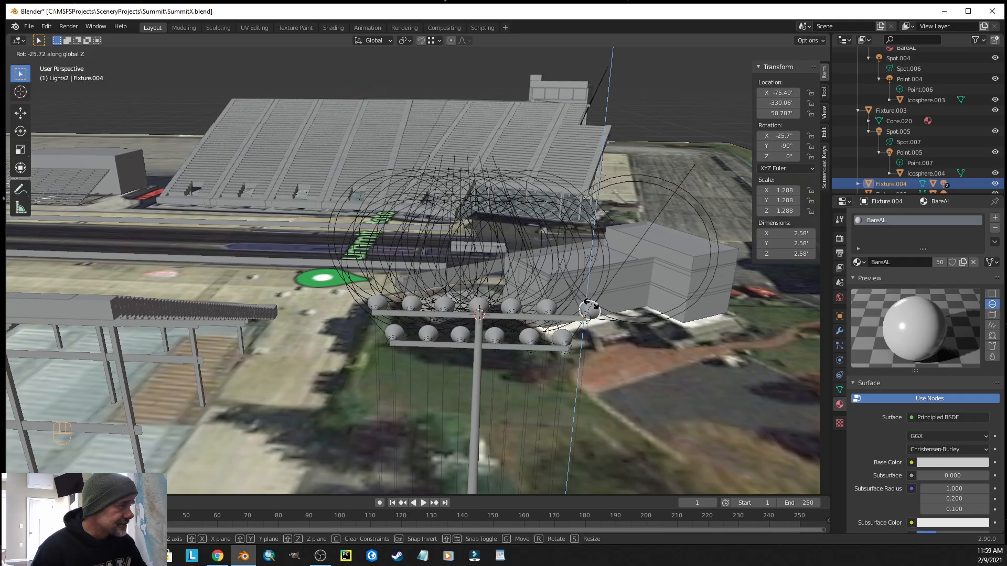
pyautogui.press('Escape')
pyautogui.moveTo(540, 373); pyautogui.dragTo(562, 363, button='middle')
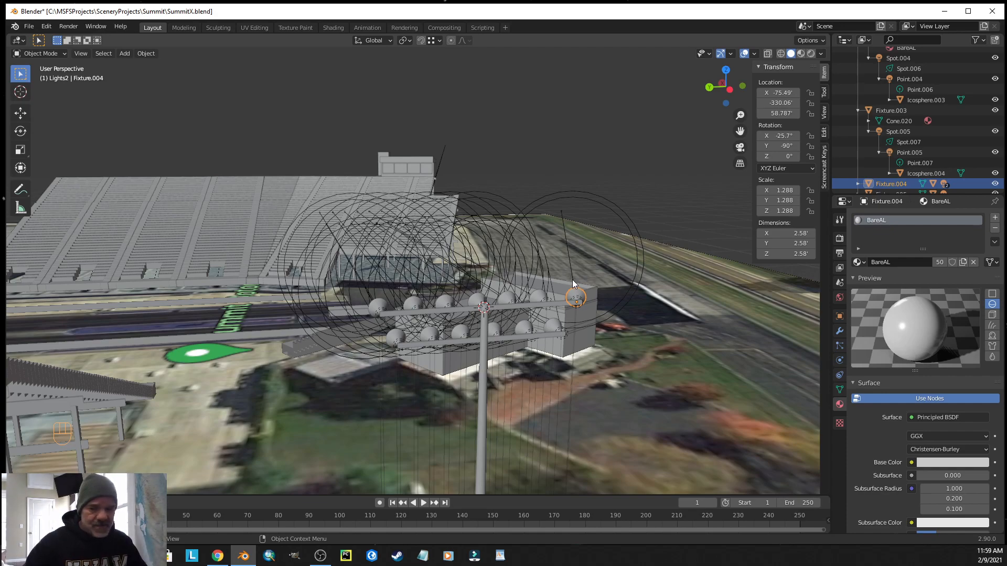
pyautogui.press('r')
pyautogui.press('y')
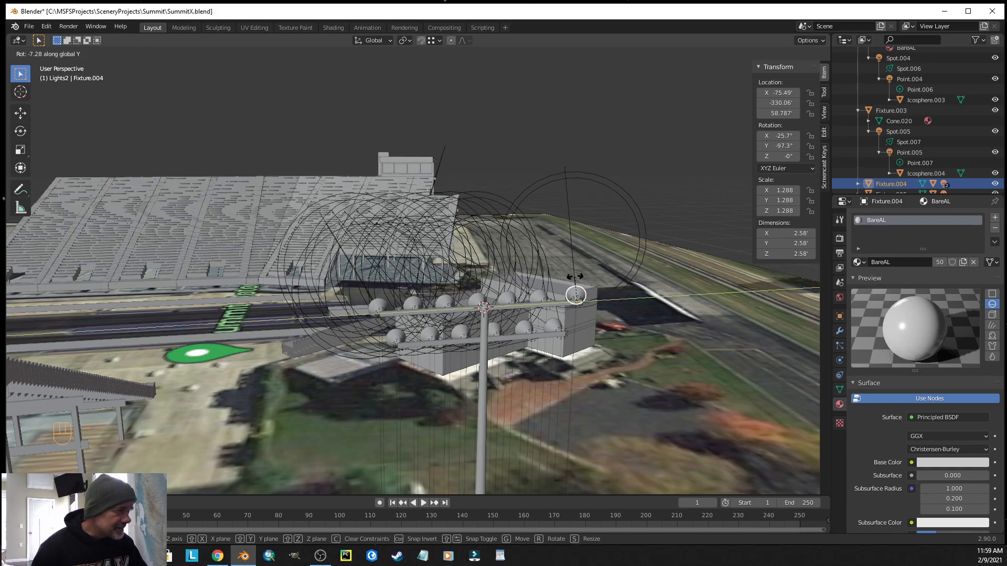
pyautogui.rightClick(600, 249)
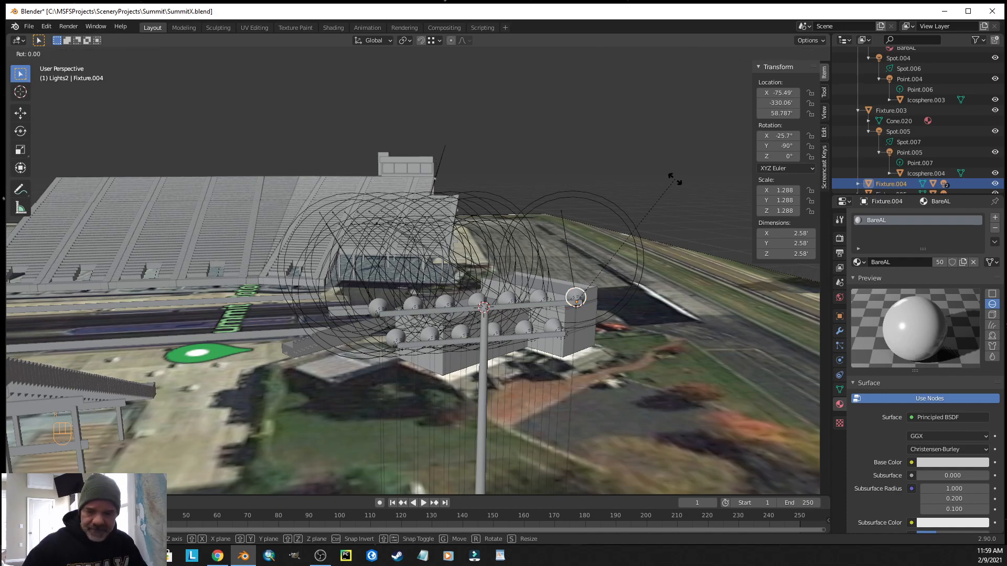
# - Tilt Fixture.004 about 9.9° around the global Y axis
pyautogui.press('r')
pyautogui.press('y')
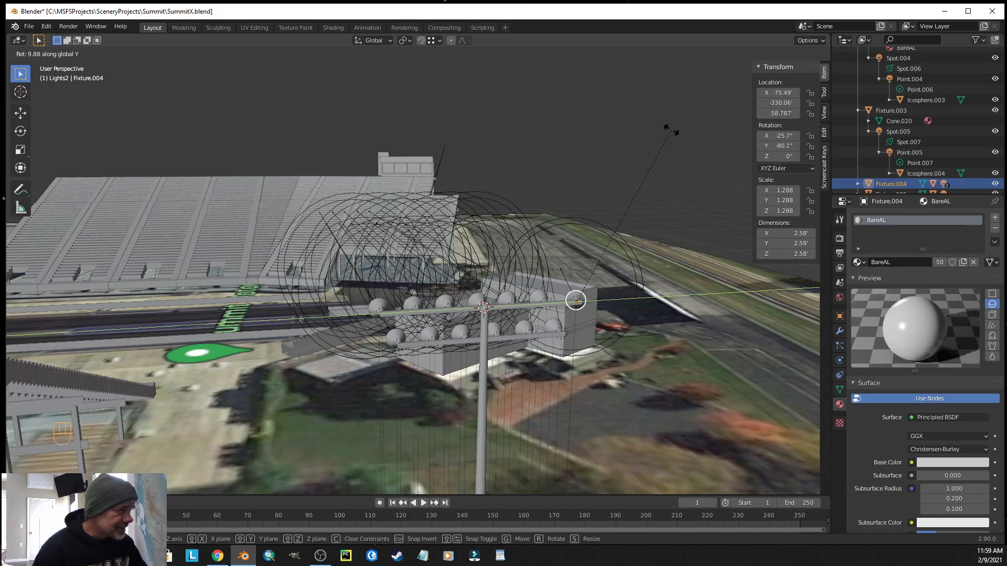
pyautogui.click(670, 129)
# - Select Fixture.003 at the upper crossbar's opposite end and rotate it about 26.4° around the global Z axis
pyautogui.moveTo(665, 345)
pyautogui.mouseDown(button='middle')
pyautogui.moveTo(608, 319)
pyautogui.moveTo(511, 318)
pyautogui.moveTo(659, 329)
pyautogui.moveTo(663, 347)
pyautogui.moveTo(660, 337)
pyautogui.mouseUp(button='middle')
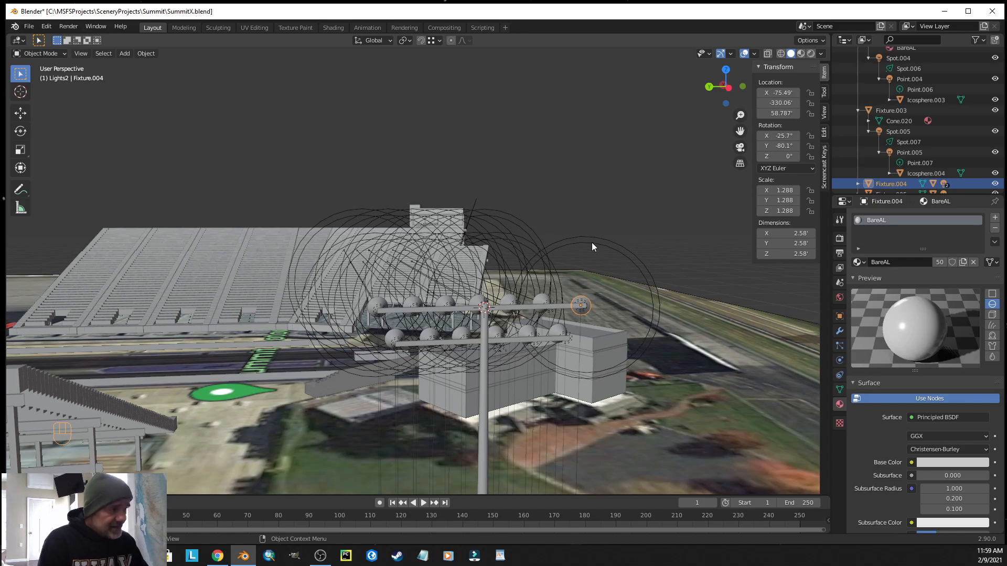
pyautogui.moveTo(577, 199); pyautogui.dragTo(568, 209, button='middle')
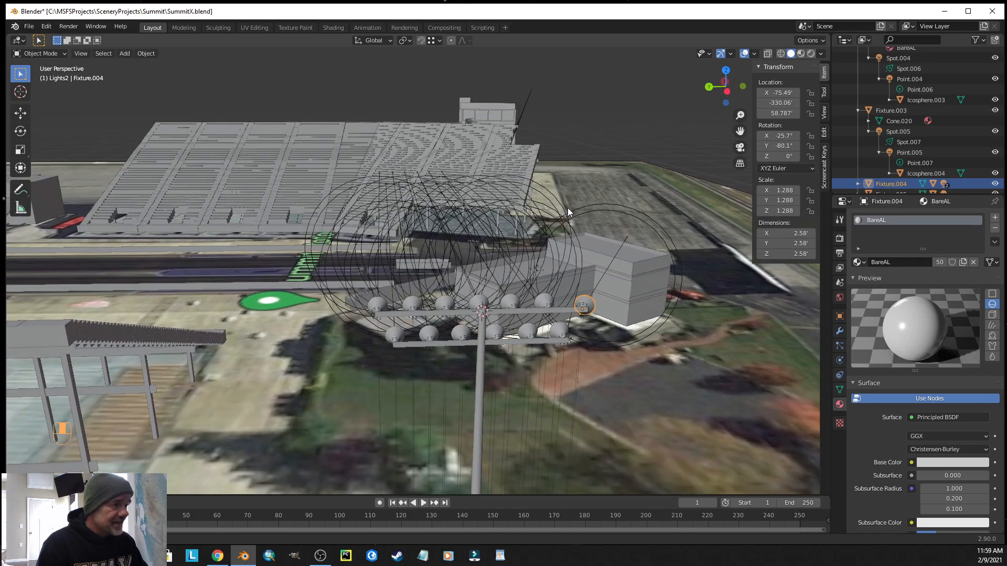
pyautogui.click(378, 305)
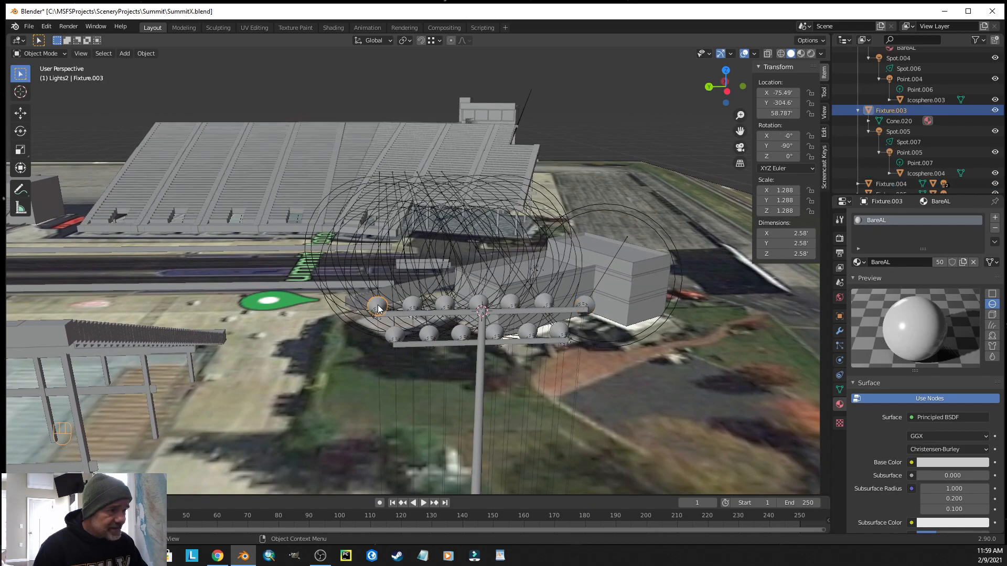
pyautogui.press('r')
pyautogui.press('z')
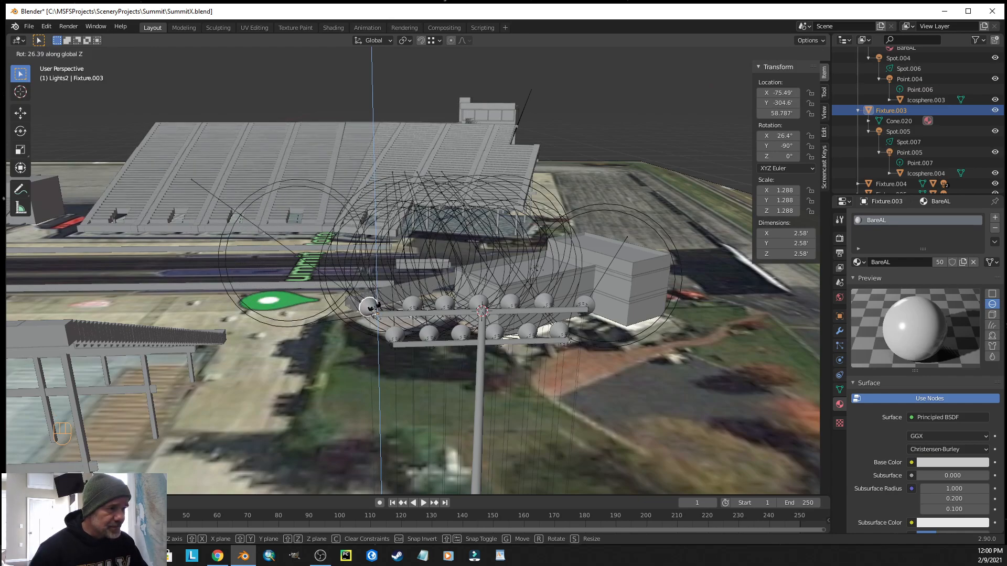
pyautogui.click(373, 307)
# - Tilt Fixture.003 downward by rotating it about 18.1° around the global Y axis
pyautogui.moveTo(373, 307); pyautogui.dragTo(472, 346, button='middle')
pyautogui.moveTo(430, 371); pyautogui.dragTo(427, 370, button='middle')
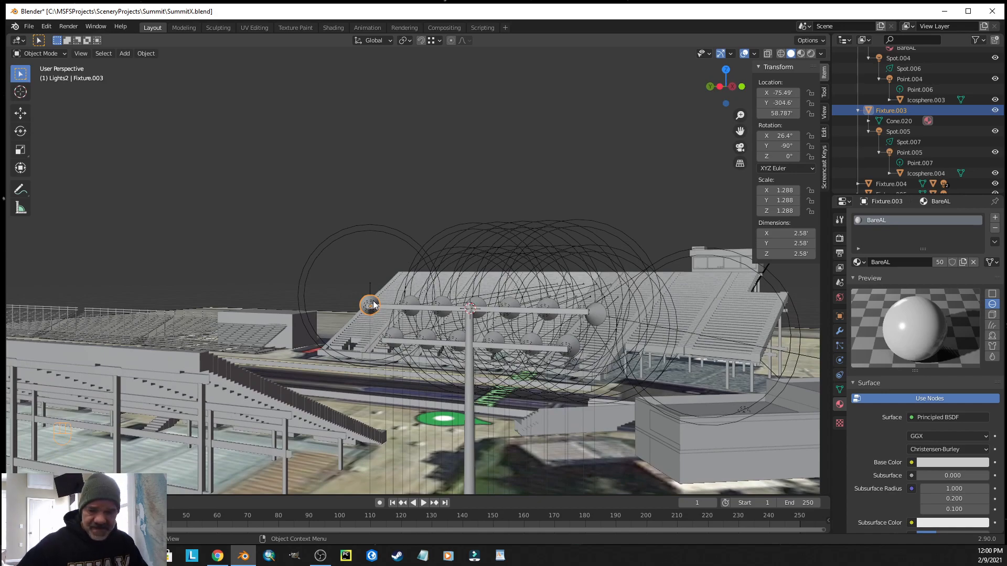
pyautogui.press('r')
pyautogui.press('y')
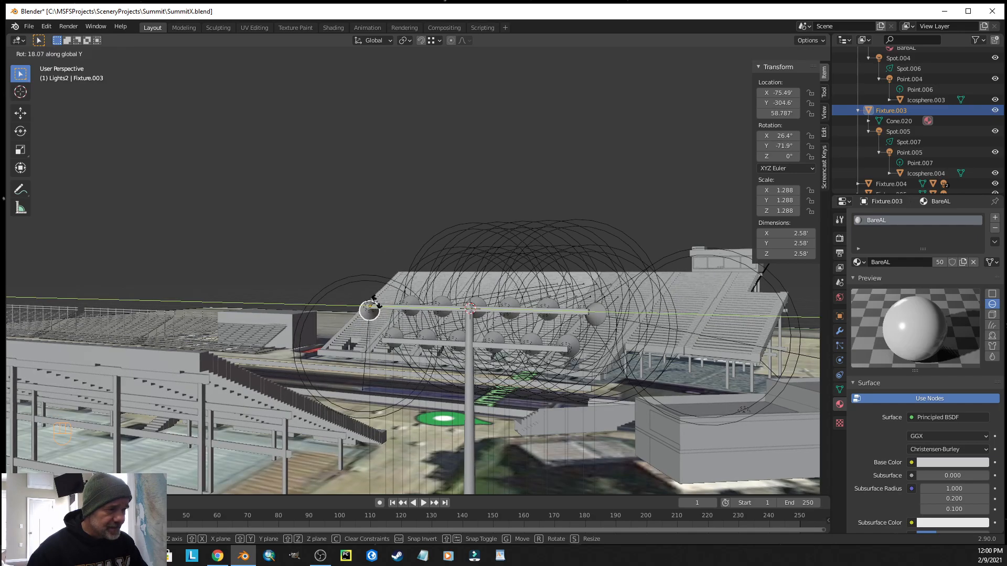
pyautogui.click(375, 303)
# - Raise Fixture.003's aim slightly by rotating it about -3.6° around the global Y axis
pyautogui.moveTo(380, 308); pyautogui.dragTo(465, 350, button='middle')
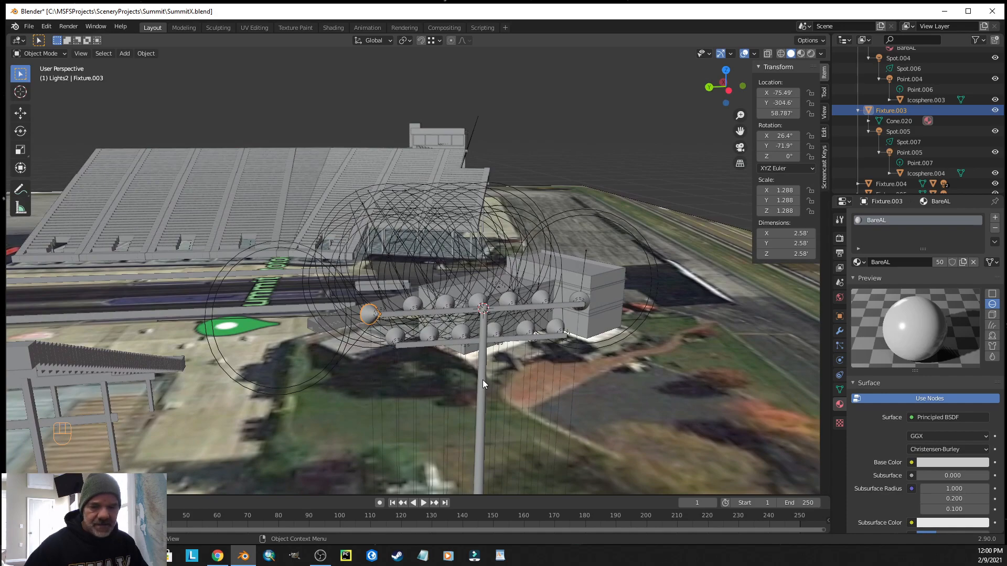
pyautogui.press('r')
pyautogui.press('y')
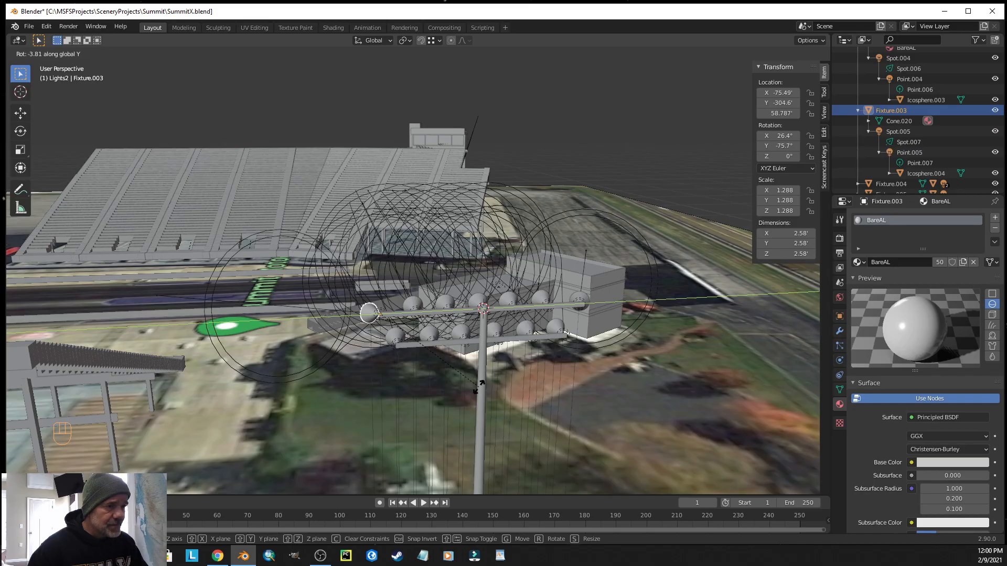
pyautogui.click(478, 387)
# - Select the spot light Spot.009 from its handle near the end of the lower crossbar
pyautogui.moveTo(521, 385); pyautogui.dragTo(554, 380, button='middle')
pyautogui.moveTo(600, 409); pyautogui.dragTo(621, 403, button='middle')
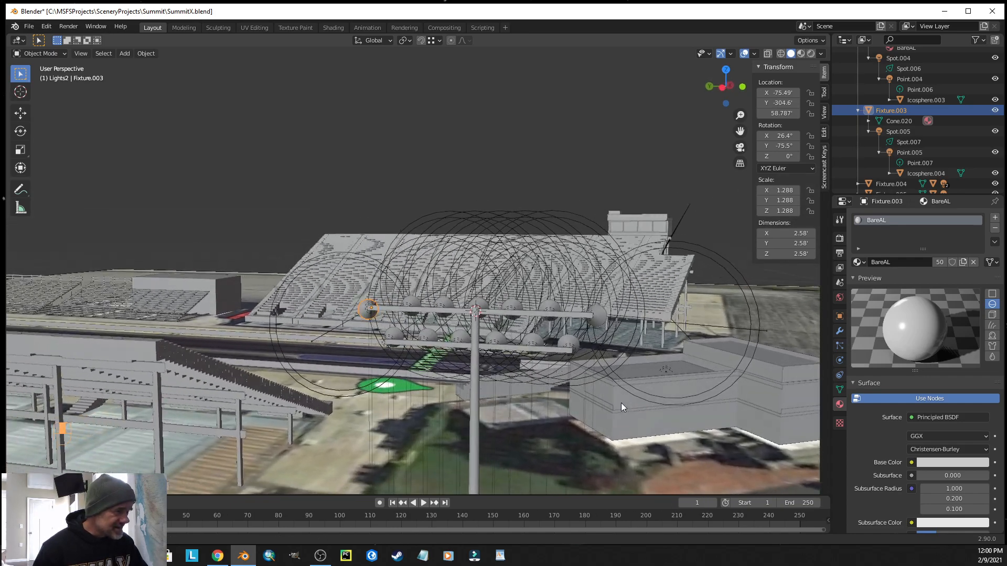
pyautogui.click(571, 342)
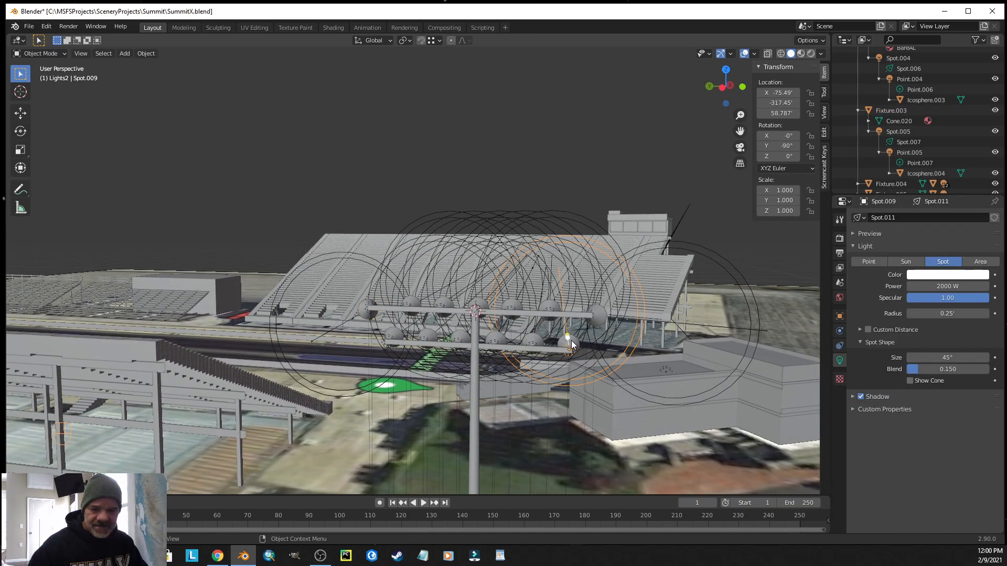
pyautogui.press('r')
pyautogui.press('y')
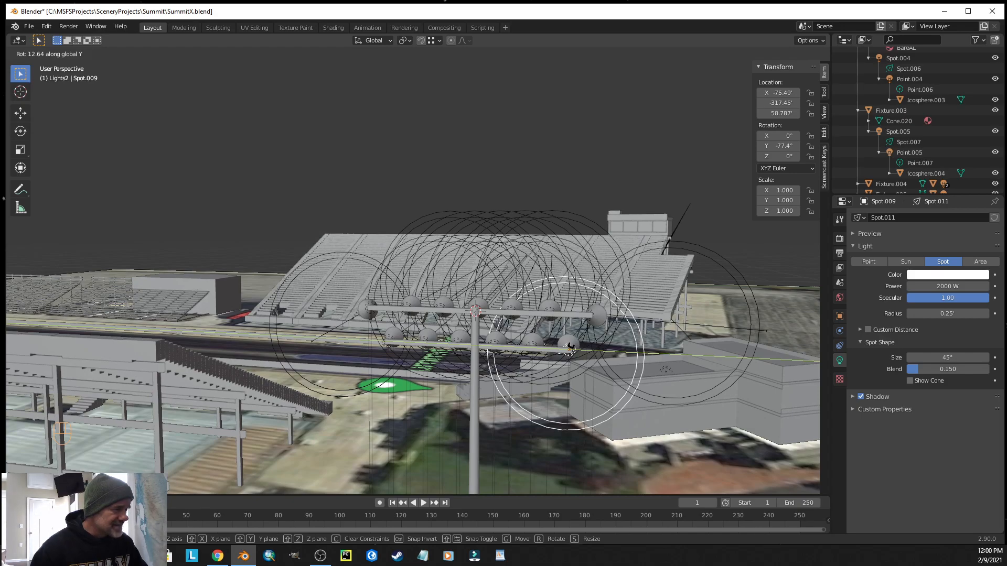
pyautogui.press('Escape')
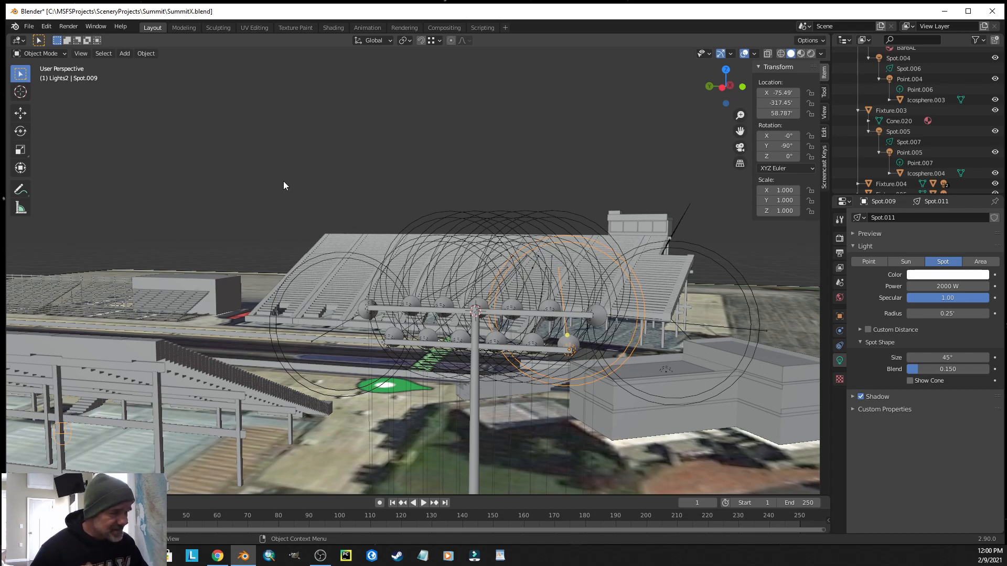
# - Rotate the spot light Spot.009 about 13.3° around the global Y axis
pyautogui.press('r')
pyautogui.press('y')
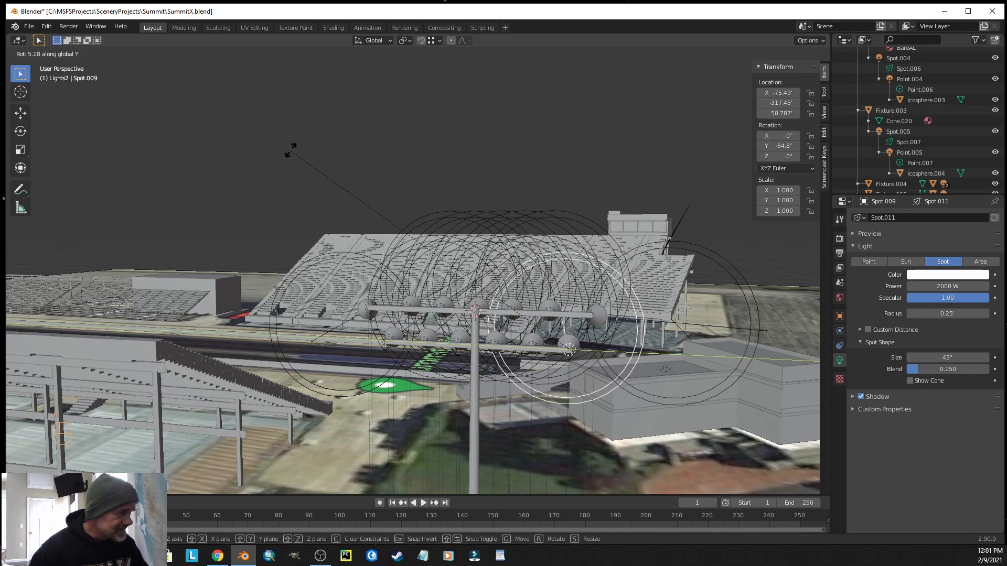
pyautogui.click(294, 88)
# - Select Fixture.012 at the lower crossbar's end and rotate it about 13.6° around the global Y axis
pyautogui.moveTo(591, 275); pyautogui.dragTo(581, 388, button='middle')
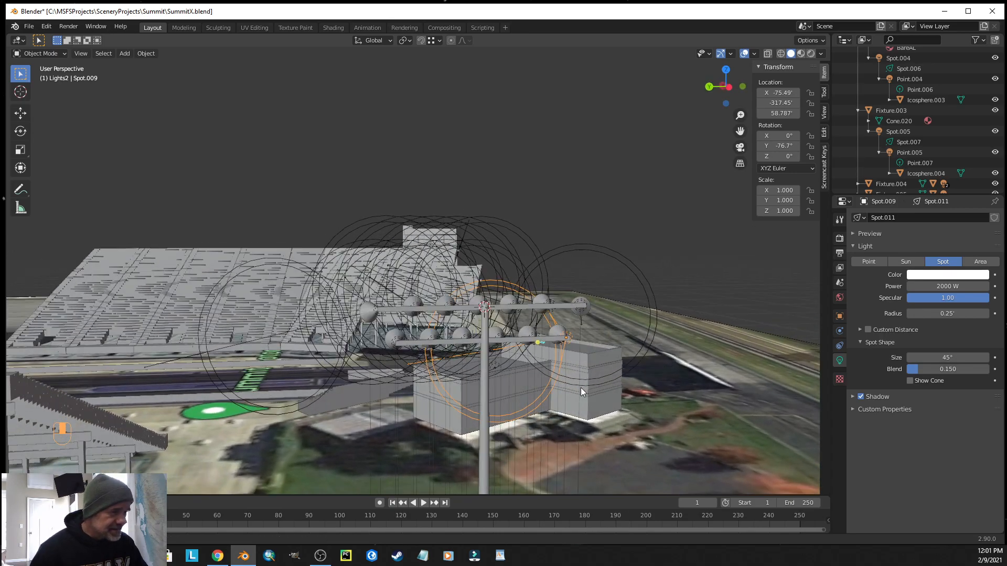
pyautogui.click(396, 340)
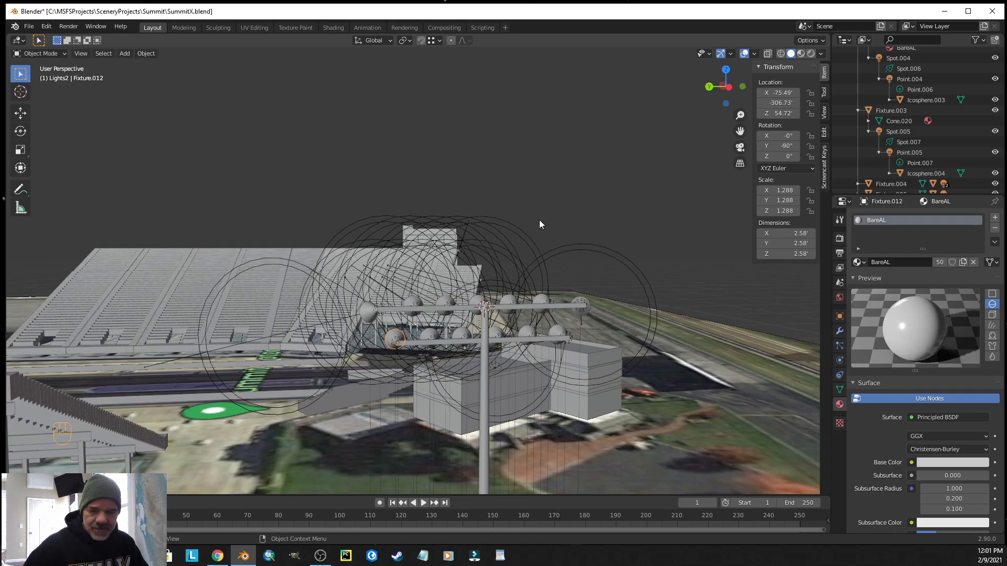
pyautogui.press('r')
pyautogui.press('y')
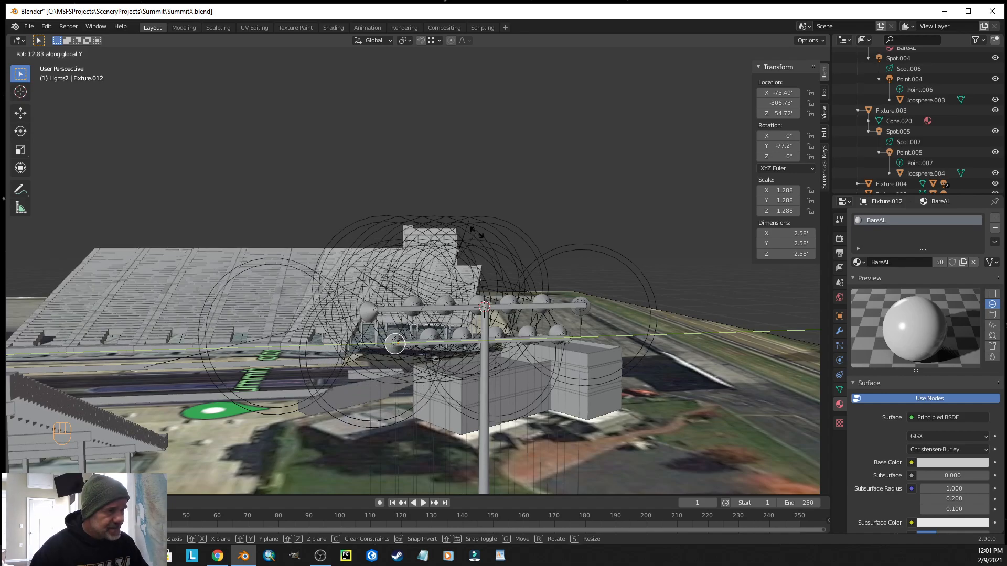
pyautogui.click(485, 234)
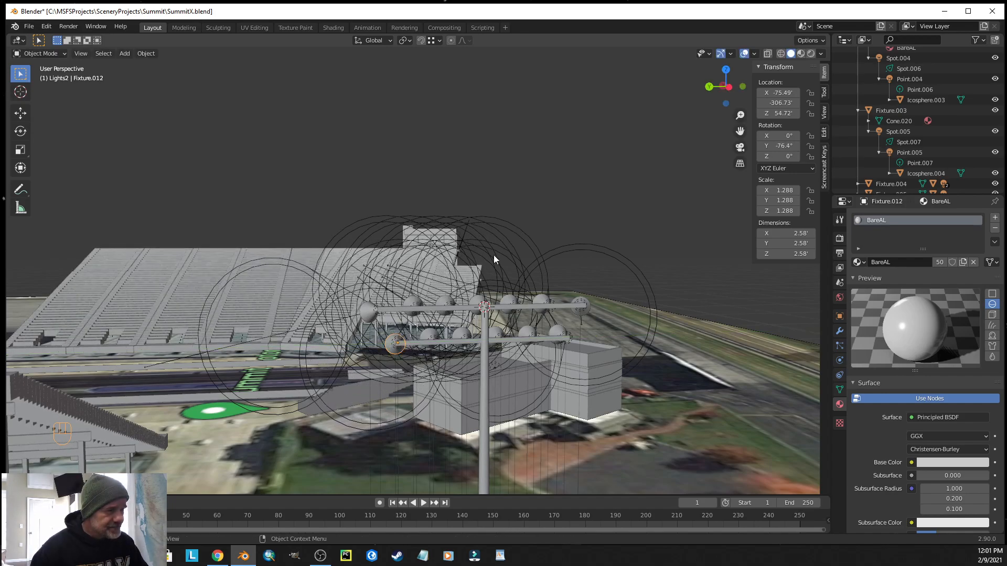
pyautogui.moveTo(539, 347); pyautogui.dragTo(665, 342, button='middle')
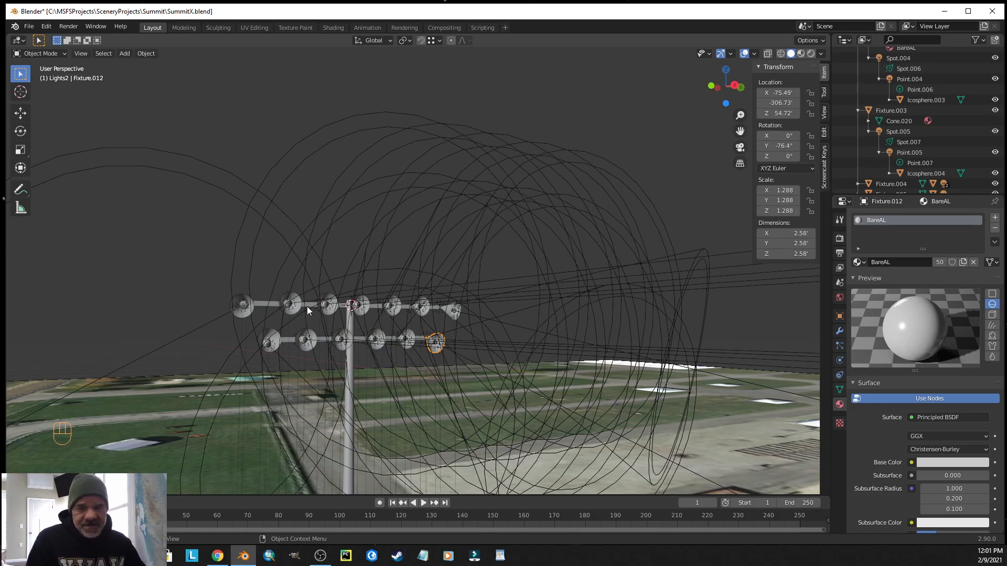
pyautogui.moveTo(545, 263); pyautogui.dragTo(570, 291, button='middle')
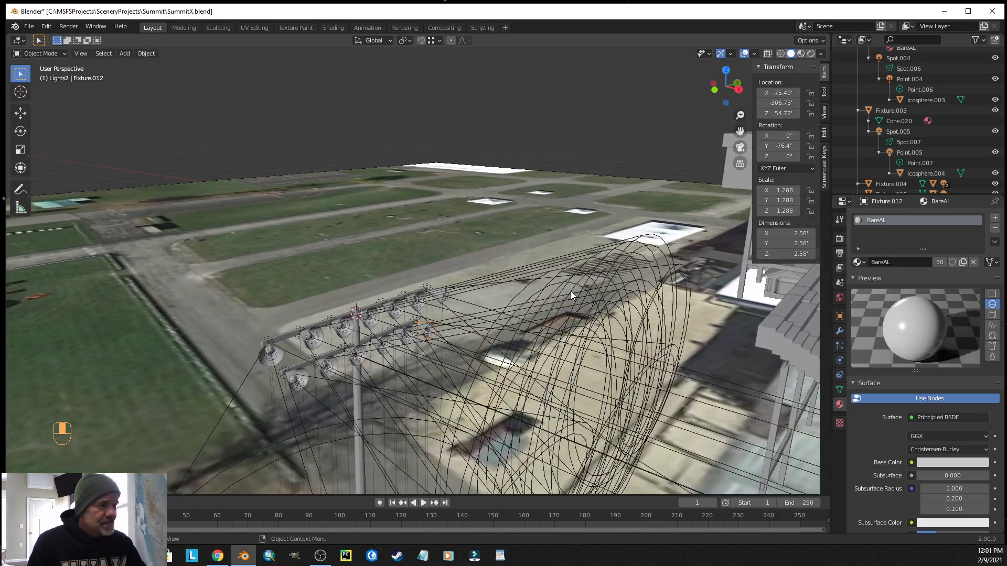
# - Save the SummitX.blend scene with the finished light pole fixtures
pyautogui.click(29, 27)
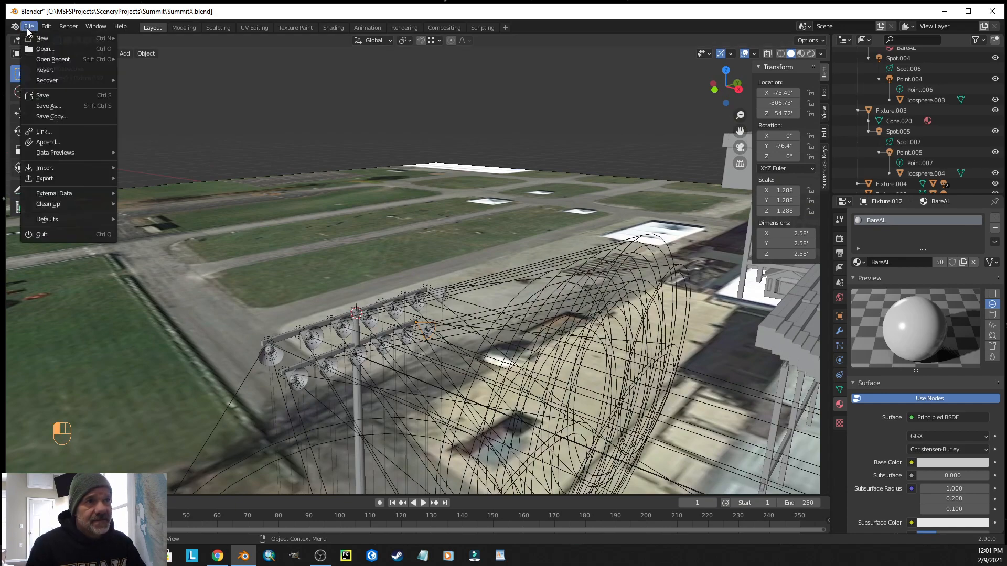
pyautogui.click(41, 96)
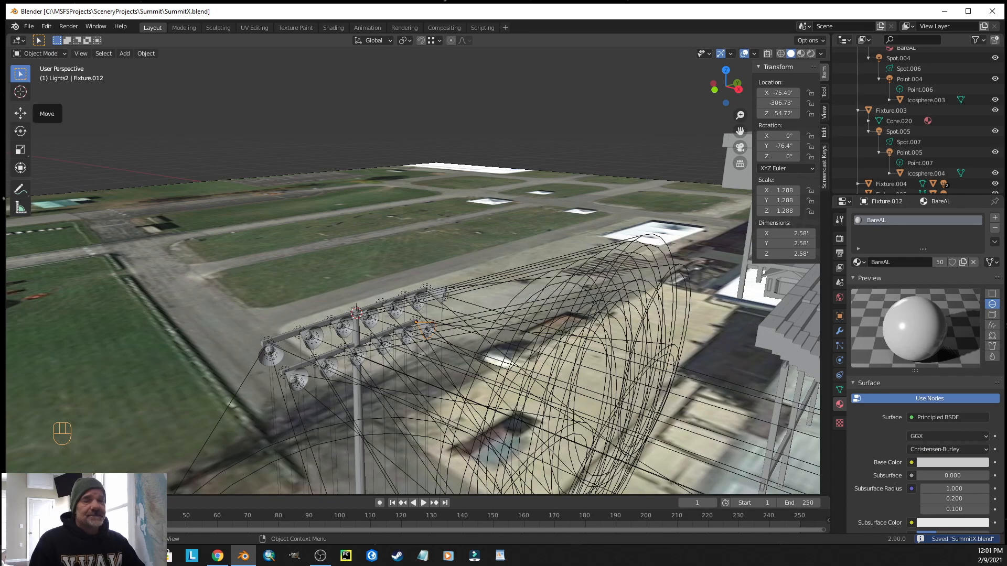
pyautogui.scroll(-3, 413, 276)
pyautogui.moveTo(413, 276); pyautogui.dragTo(396, 301, button='middle')
pyautogui.scroll(-2, 395, 301)
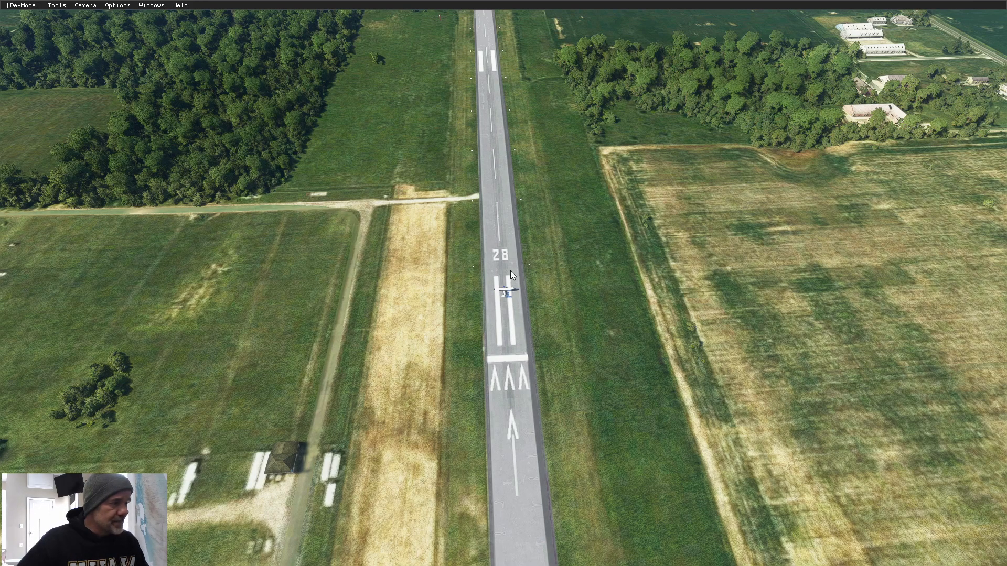
pyautogui.press('a')
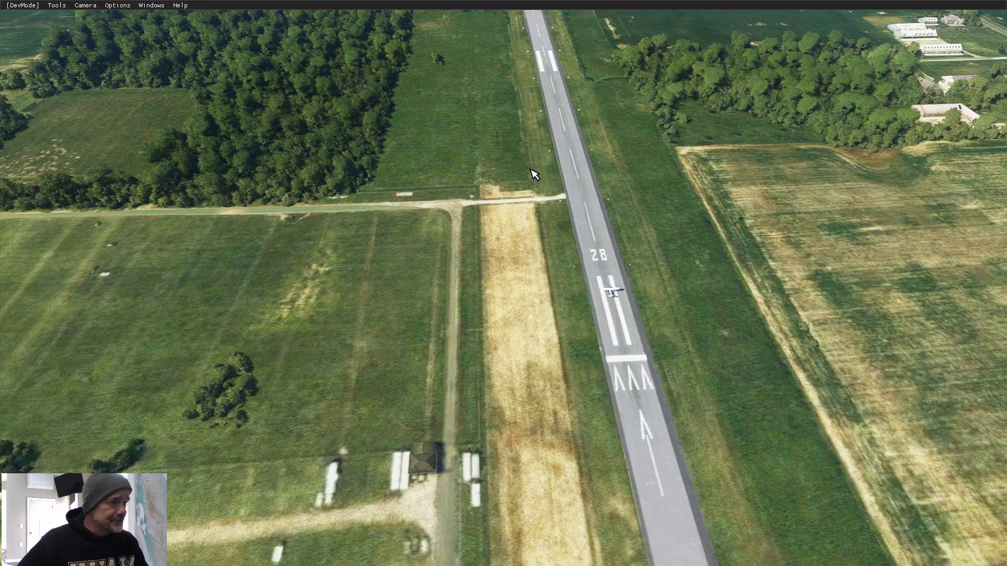
pyautogui.press('s')
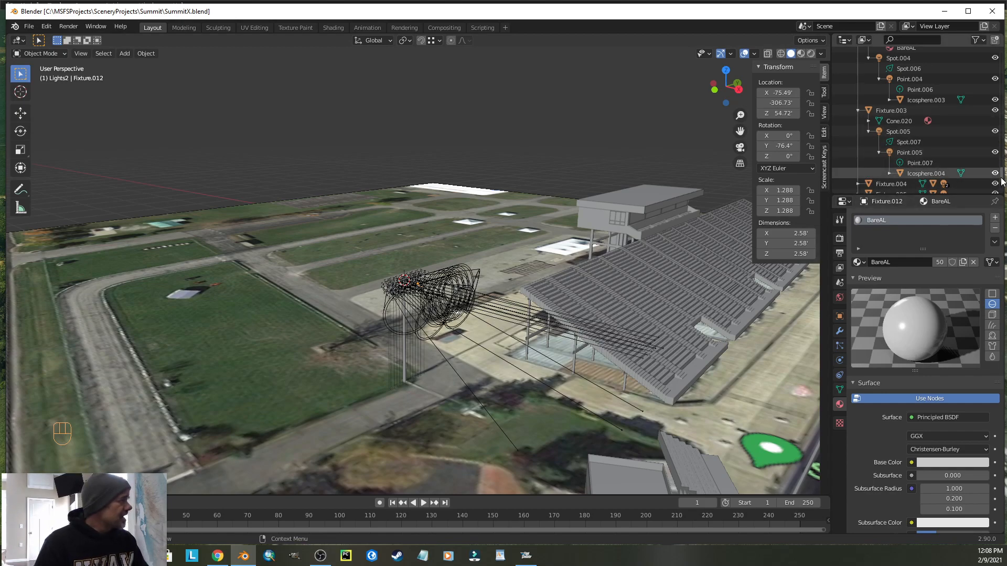
# - Expand Fixture.004 in the Lights2 collection through Spot.006 and Point.006 down to its Icosphere.005 child
pyautogui.moveTo(1001, 178); pyautogui.dragTo(998, 158)
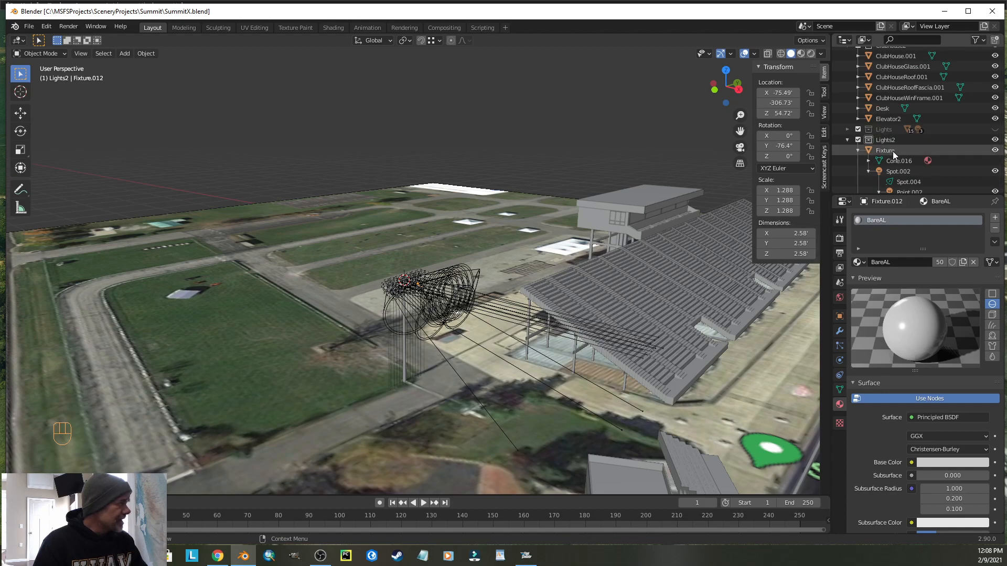
pyautogui.moveTo(1001, 155); pyautogui.dragTo(1004, 184)
pyautogui.click(858, 113)
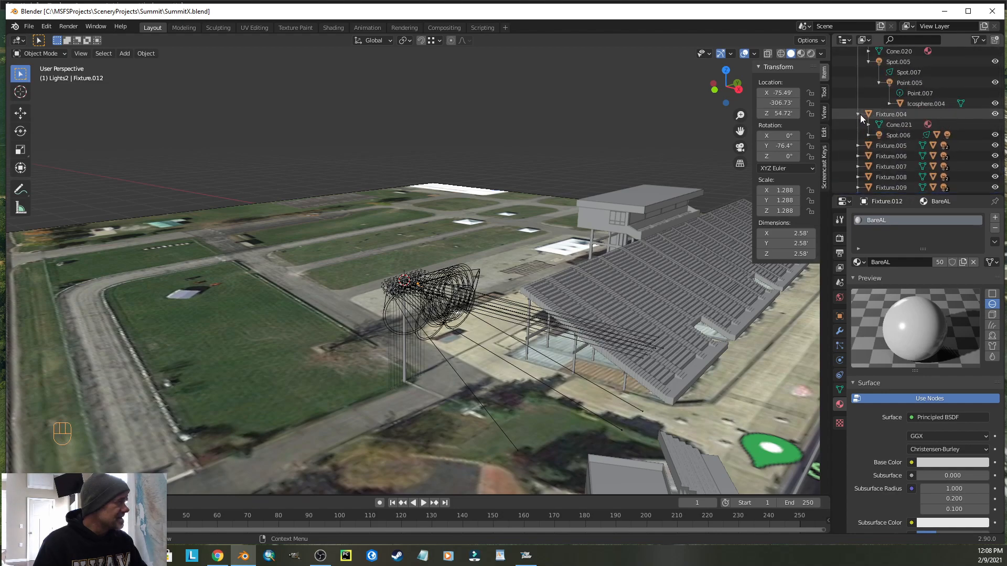
pyautogui.click(868, 134)
pyautogui.scroll(-2, 887, 159)
pyautogui.click(879, 114)
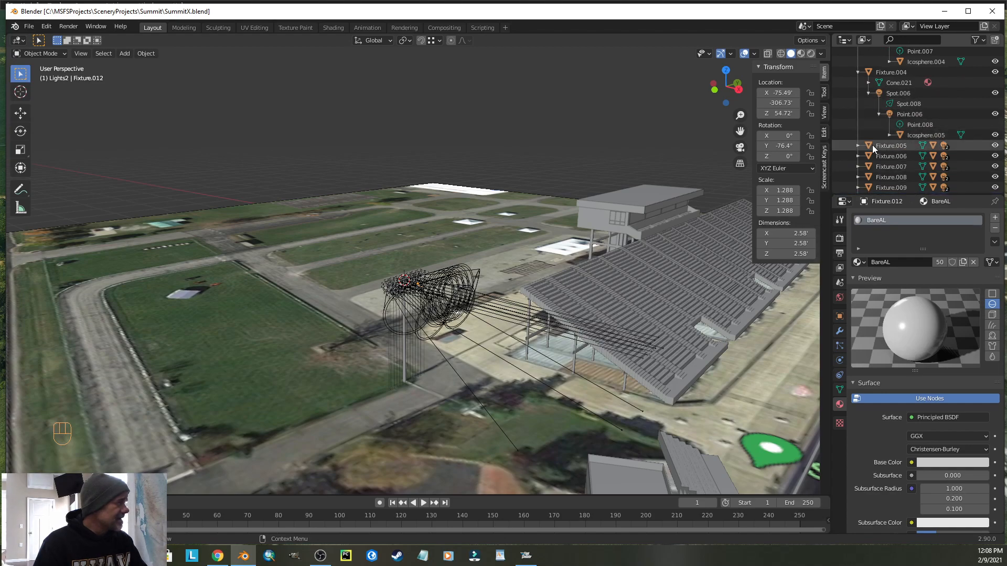
# - Expand Fixture.005's hierarchy through Spot.007 and Point.007 down to Icosphere.006
pyautogui.click(858, 145)
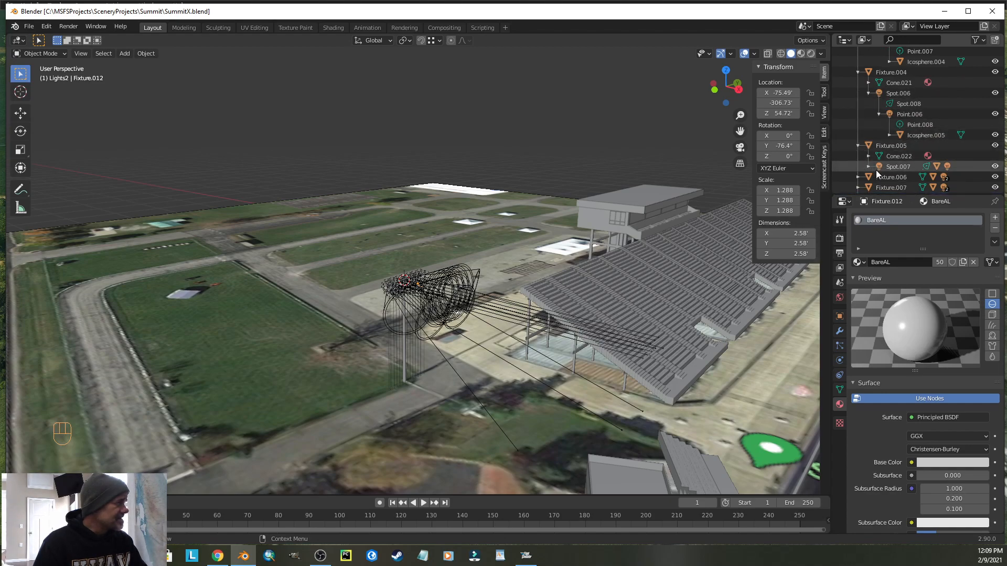
pyautogui.scroll(-2, 874, 157)
pyautogui.scroll(1, 872, 131)
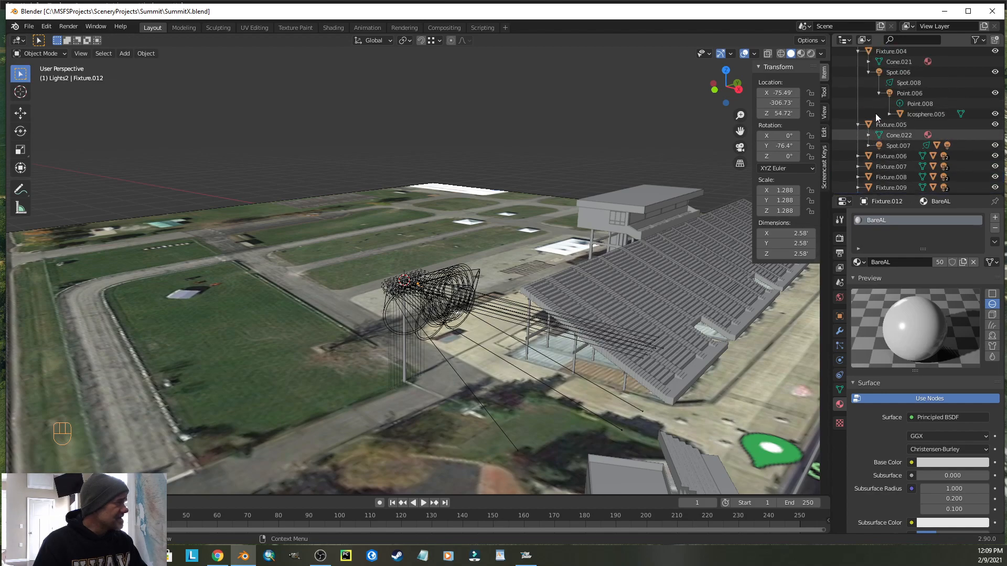
pyautogui.click(868, 146)
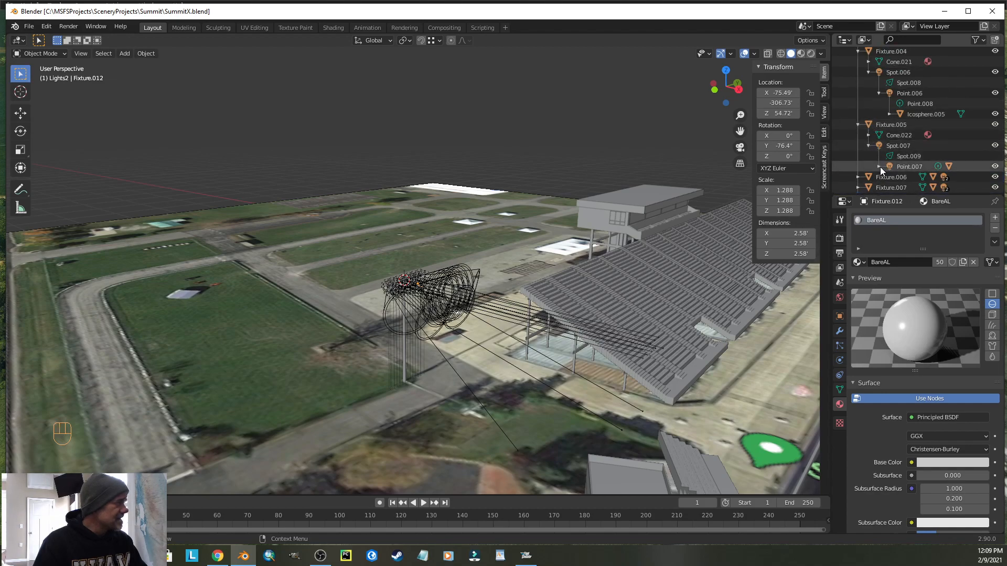
pyautogui.click(879, 167)
pyautogui.scroll(-3, 883, 159)
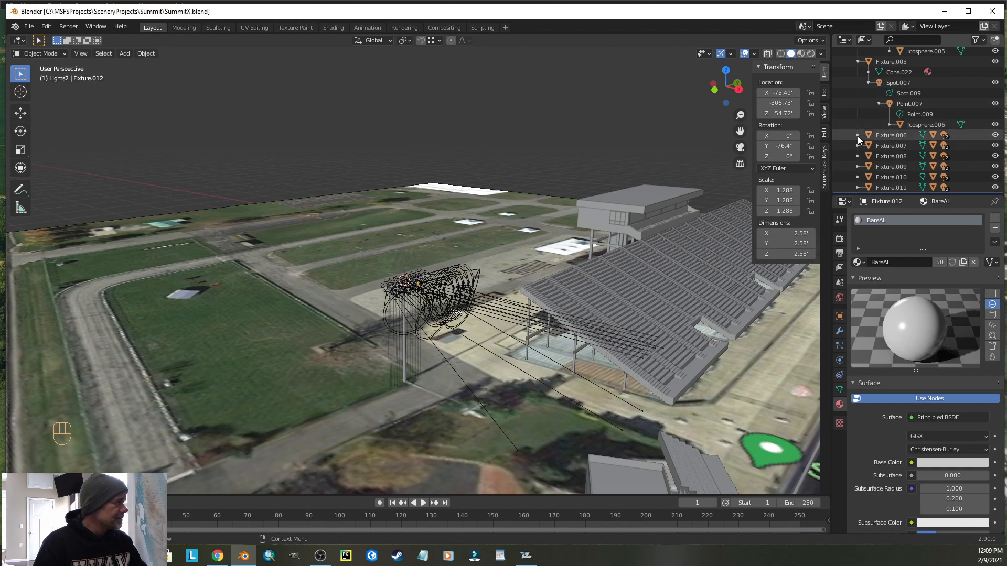
# - Expand Fixture.006's hierarchy through Spot.008 and Point.008 down to Icosphere.007
pyautogui.click(857, 135)
pyautogui.click(869, 157)
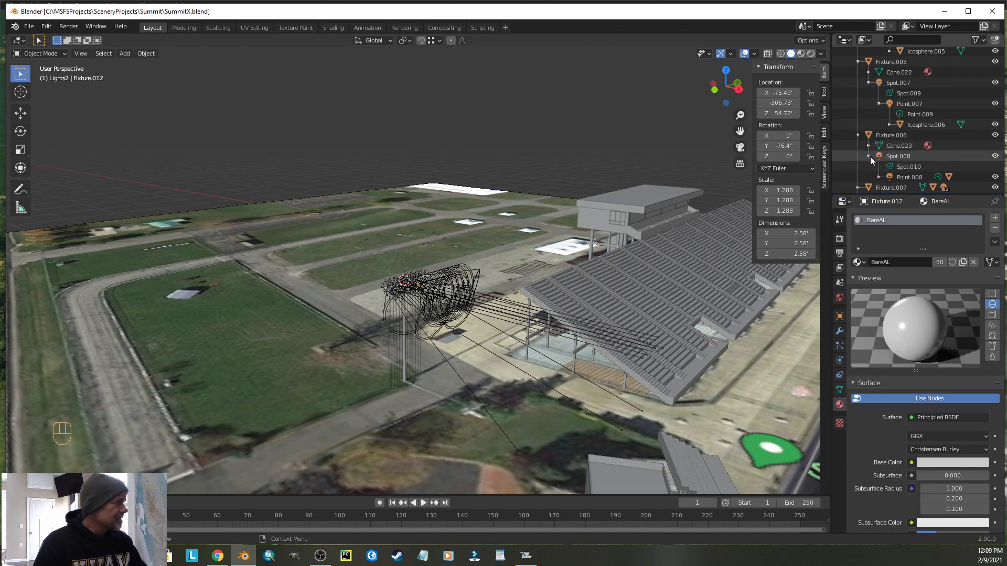
pyautogui.click(879, 177)
pyautogui.scroll(-3, 892, 160)
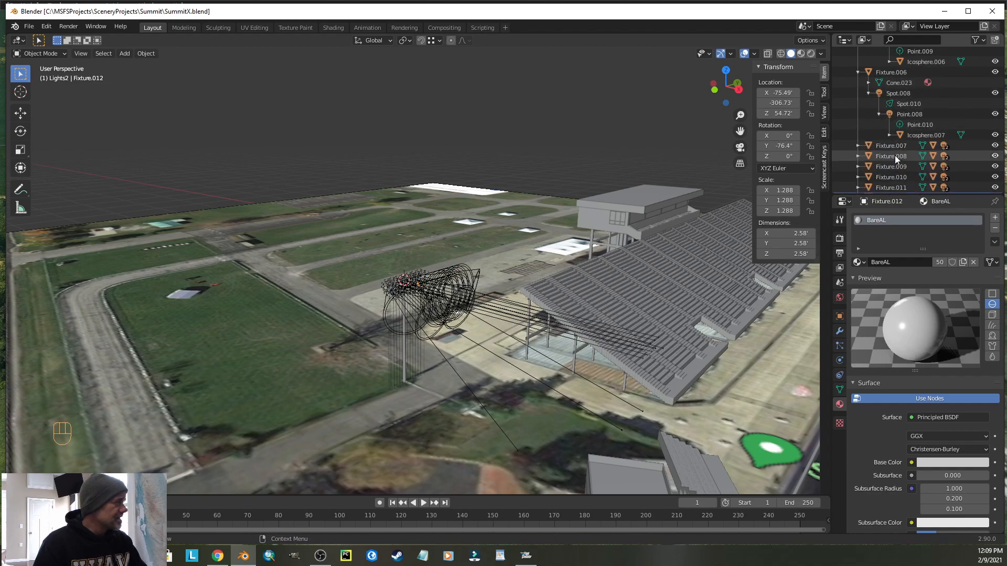
# - Expand Fixture.007's hierarchy through Spot.009 and Point.009 down to Icosphere.008
pyautogui.click(858, 145)
pyautogui.click(869, 166)
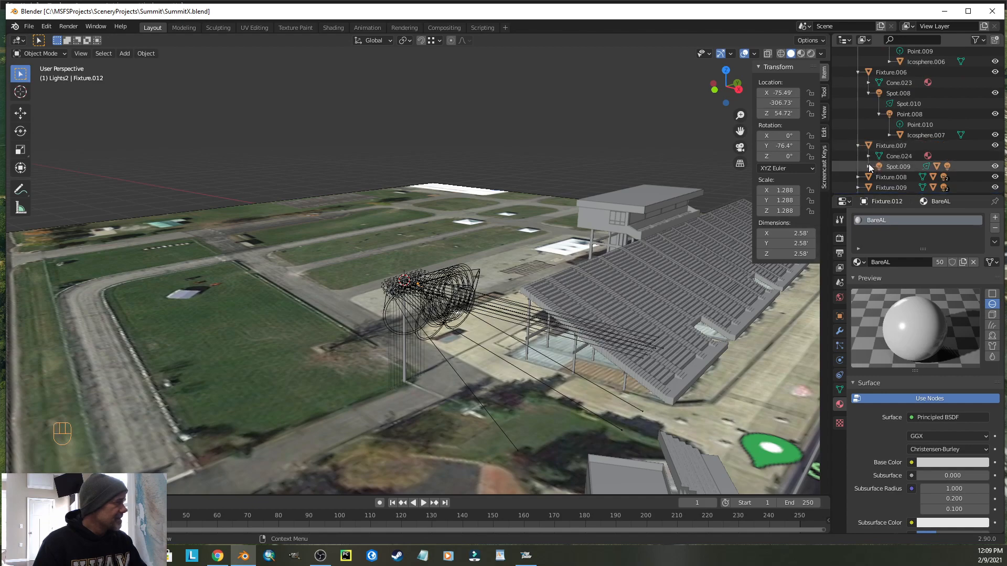
pyautogui.scroll(-2, 882, 168)
pyautogui.click(879, 145)
pyautogui.scroll(-2, 876, 152)
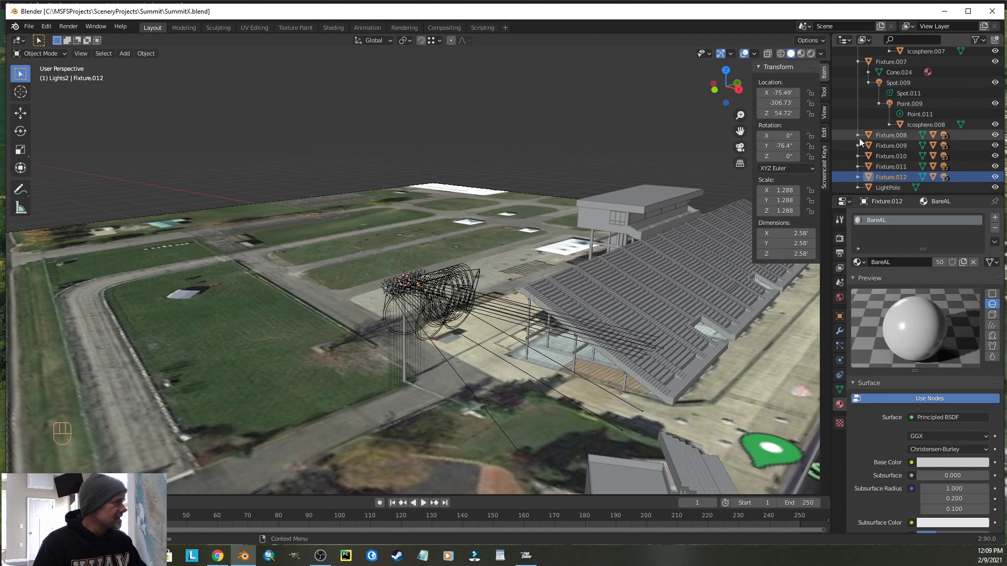
# - Expand Fixture.008's hierarchy through Spot.010 and Point.010 down to Icosphere.009
pyautogui.click(859, 135)
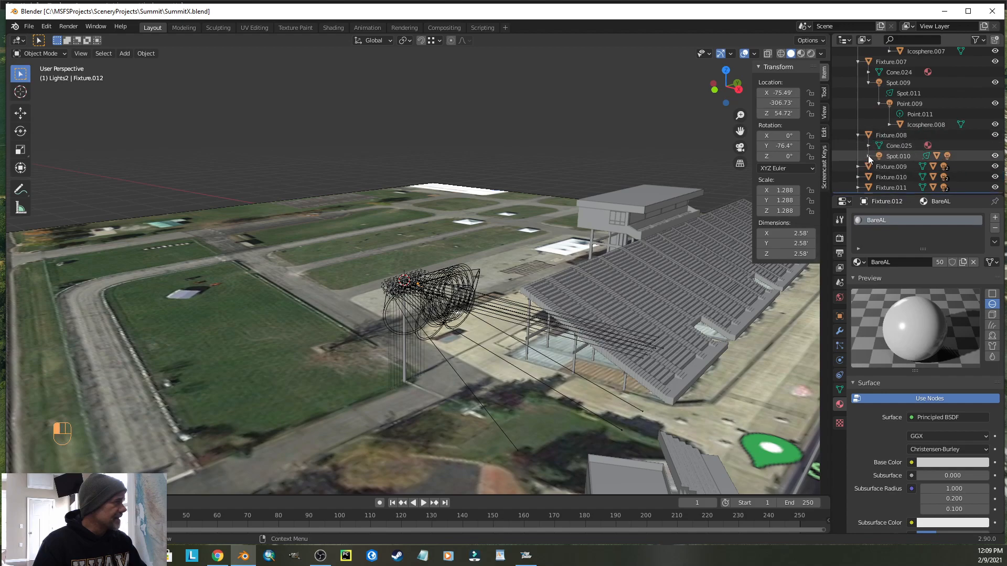
pyautogui.click(868, 156)
pyautogui.click(879, 177)
pyautogui.scroll(-3, 880, 175)
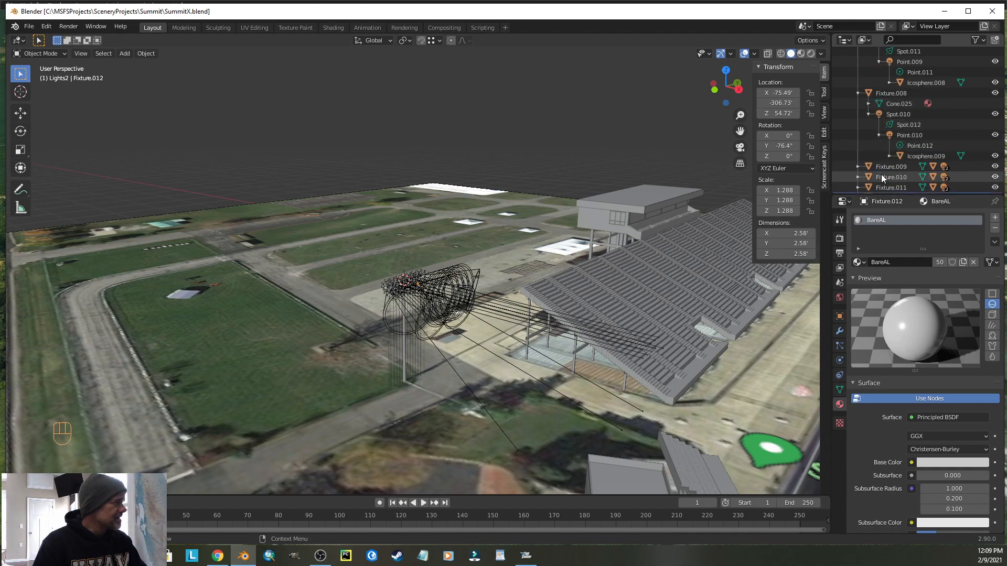
# - Expand Fixture.009's hierarchy through Spot.011 and Point.011 down to Icosphere.010
pyautogui.click(859, 146)
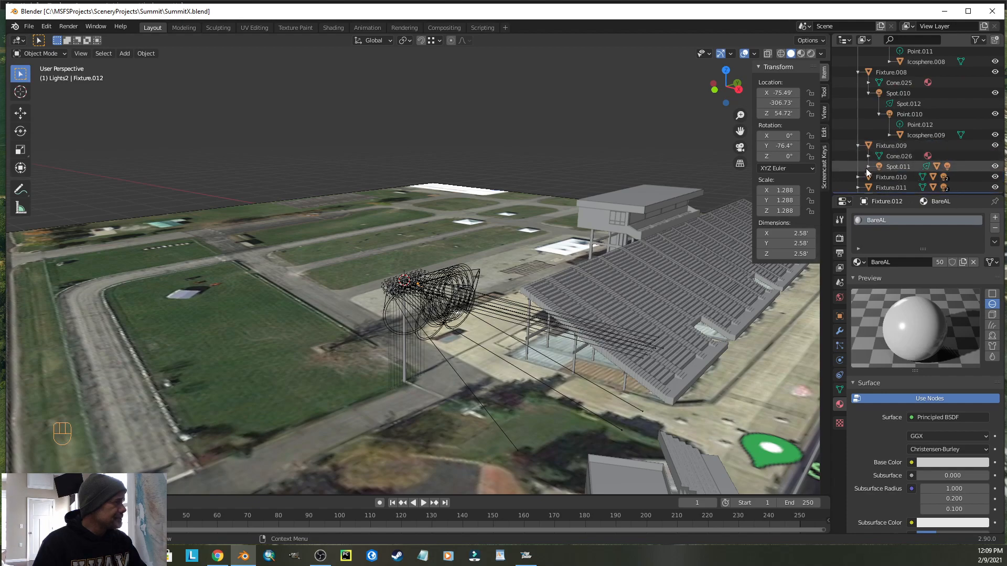
pyautogui.click(869, 167)
pyautogui.scroll(-2, 869, 165)
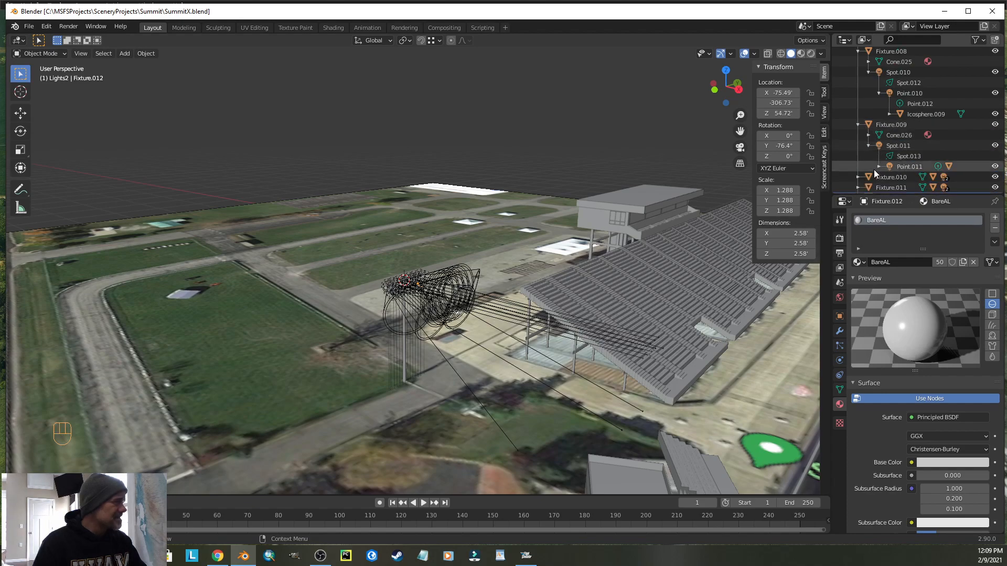
pyautogui.click(879, 146)
pyautogui.scroll(-2, 874, 155)
# - Expand Fixture.010's hierarchy through Spot.012 and Point.012 down to Icosphere.011
pyautogui.click(859, 152)
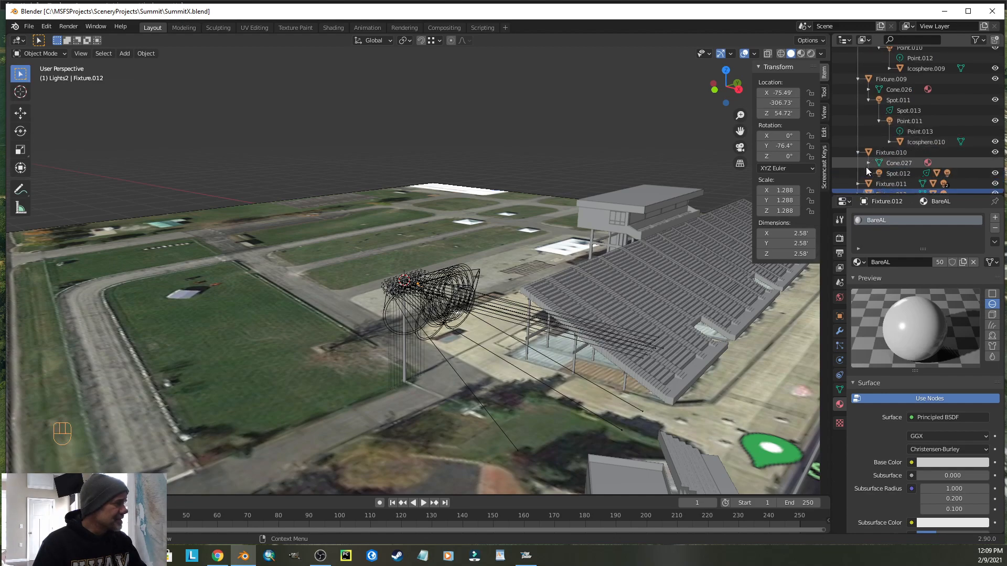
pyautogui.click(868, 172)
pyautogui.scroll(-2, 878, 161)
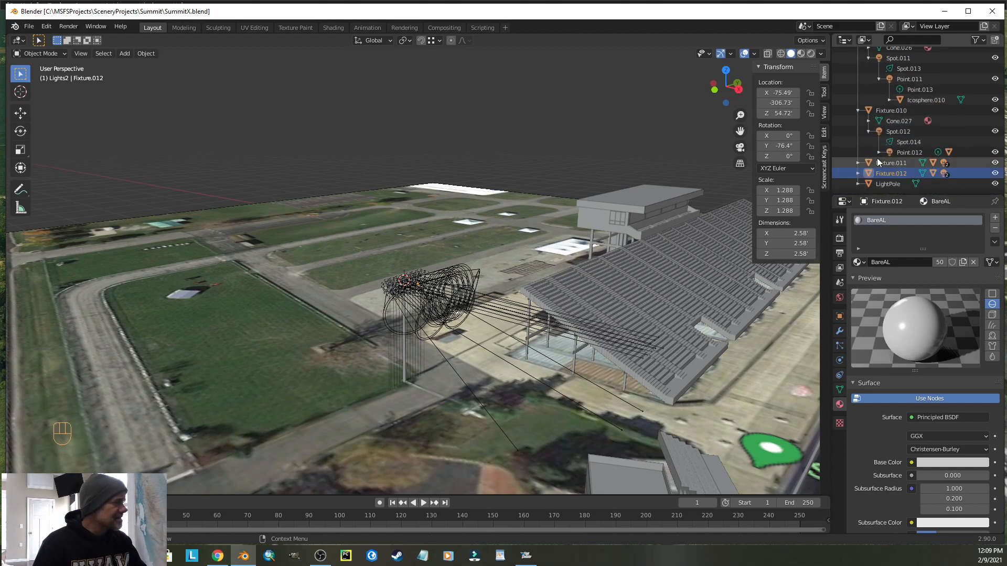
pyautogui.click(879, 153)
pyautogui.scroll(-2, 877, 173)
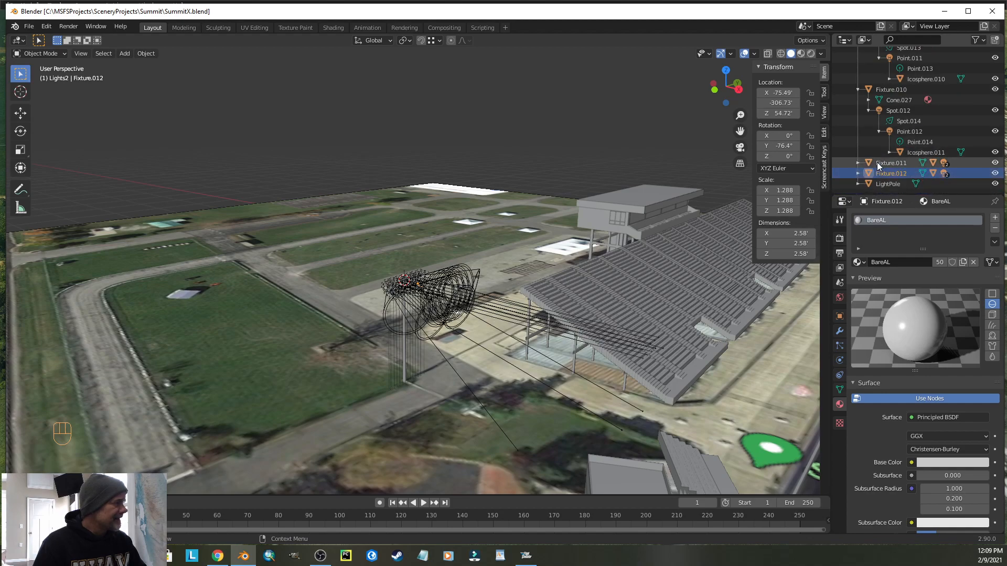
# - Expand Fixture.011's hierarchy through Spot.013 and Point.013 down to Icosphere.012
pyautogui.click(858, 163)
pyautogui.scroll(-2, 874, 143)
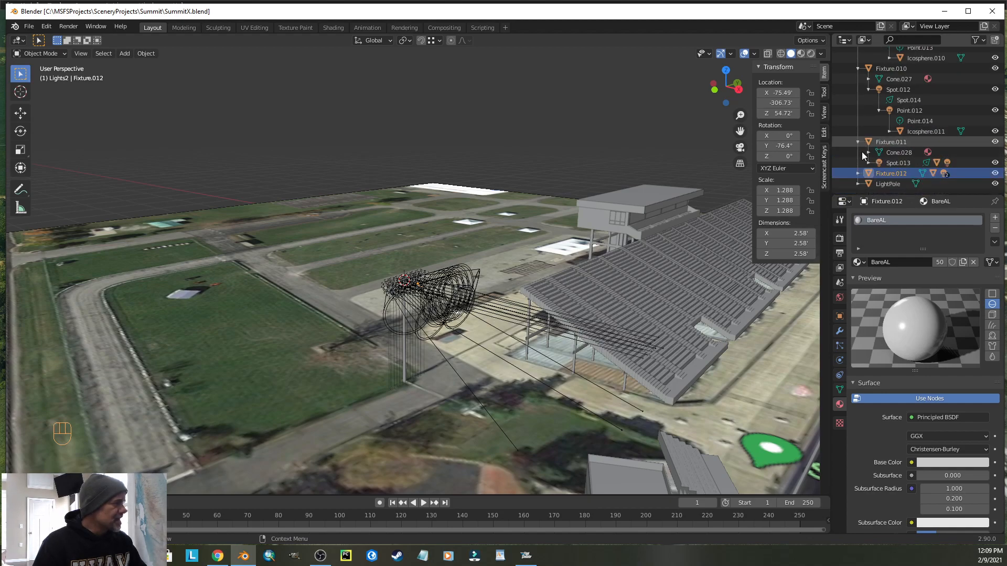
pyautogui.click(869, 162)
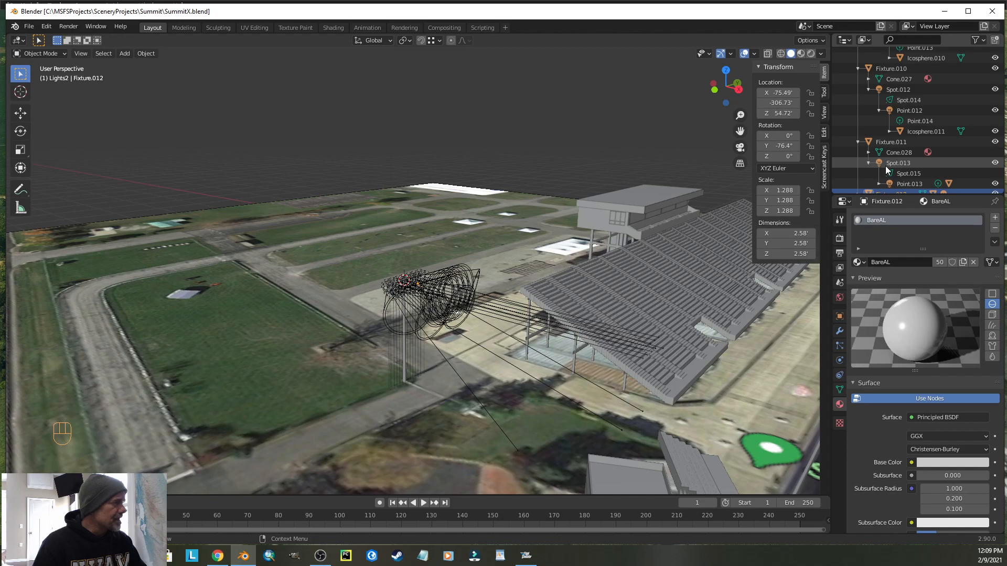
pyautogui.scroll(-2, 881, 165)
pyautogui.click(879, 162)
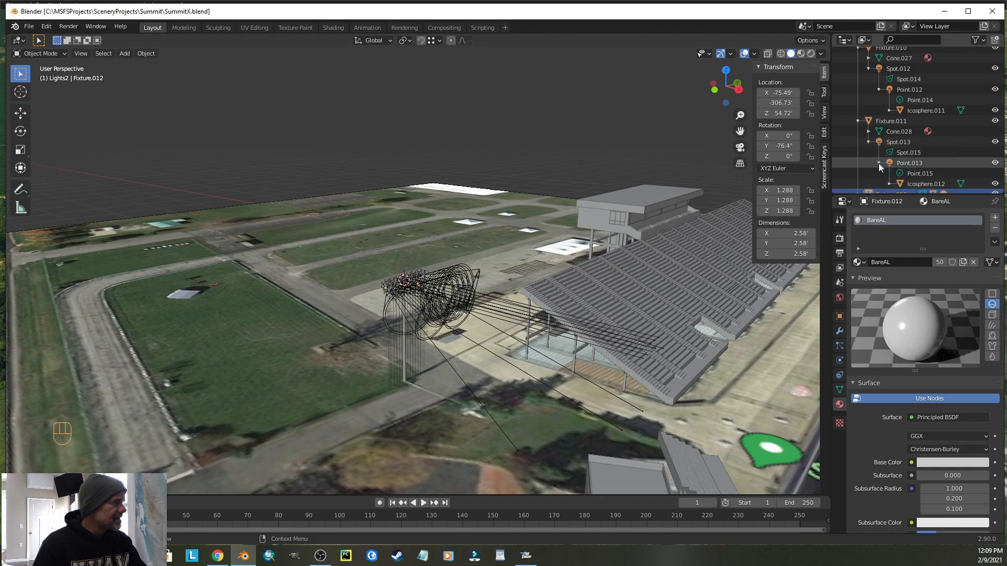
# - Expand Fixture.012's hierarchy through Spot.014 and Point.014 down to Icosphere.013, and expand LightPole as well
pyautogui.scroll(-2, 879, 162)
pyautogui.click(859, 173)
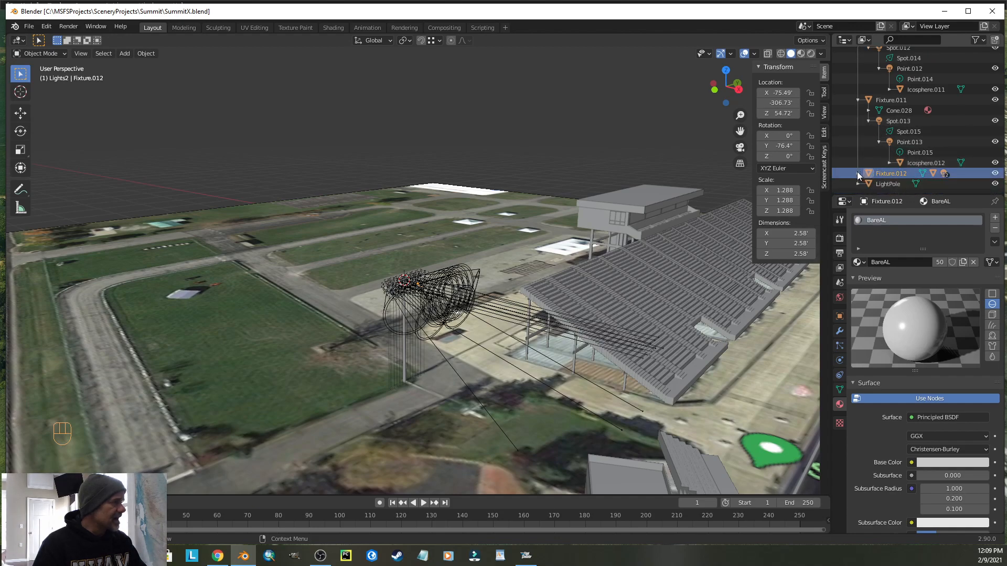
pyautogui.scroll(-2, 866, 167)
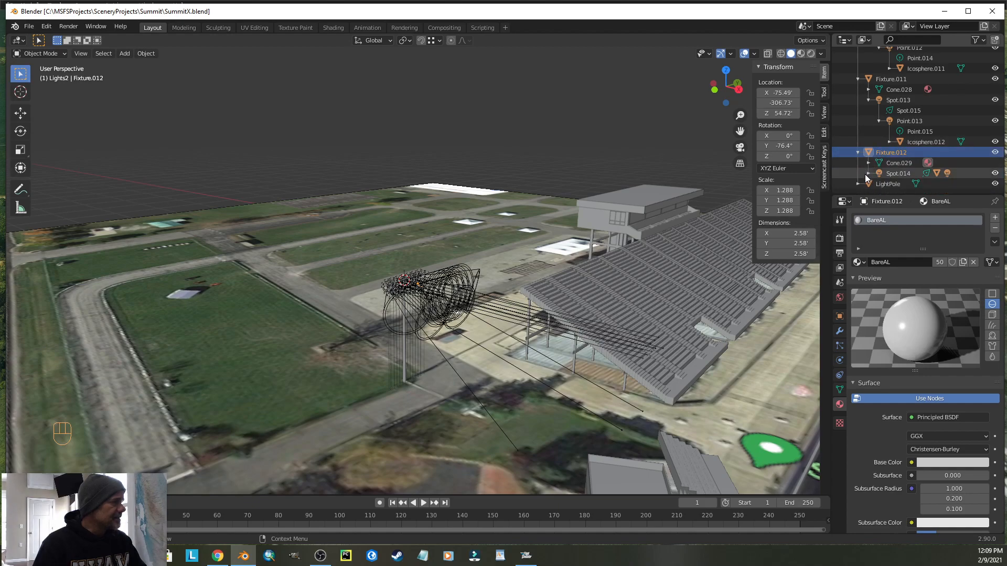
pyautogui.click(869, 172)
pyautogui.scroll(-2, 880, 171)
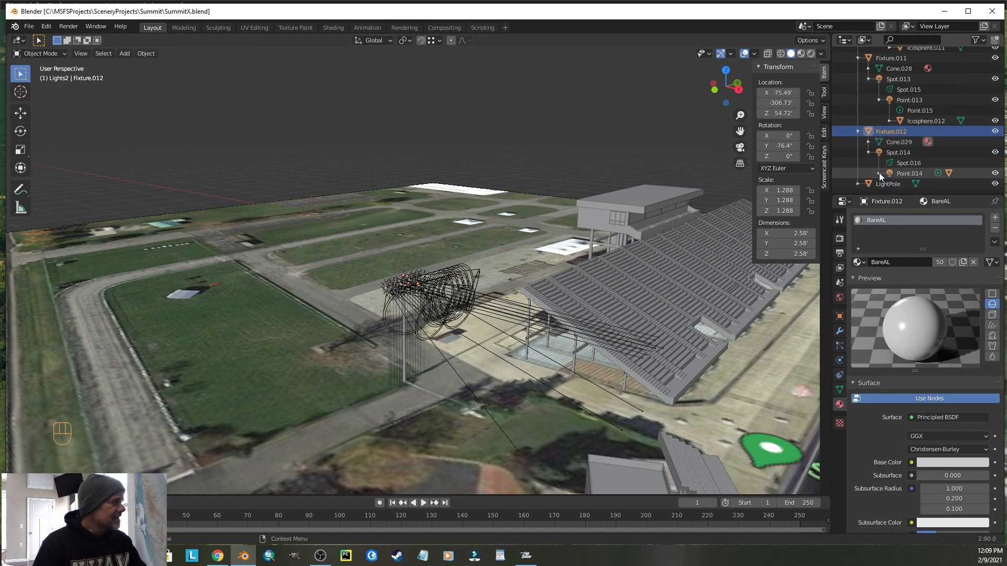
pyautogui.click(880, 172)
pyautogui.scroll(-2, 886, 160)
pyautogui.click(857, 184)
pyautogui.scroll(-1, 871, 167)
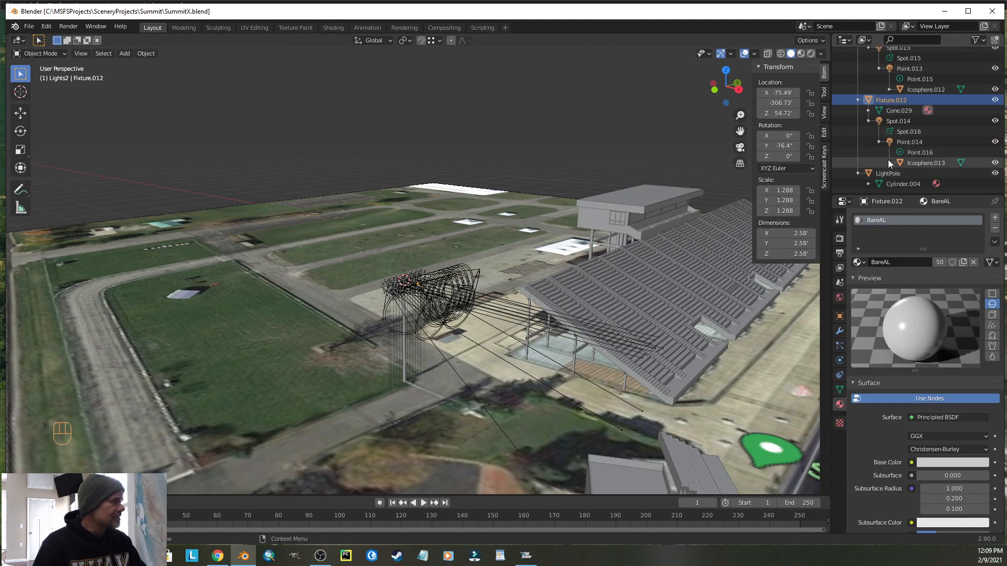
# - Select every object in the Lights2 collection as one range from Fixture through LightPole, including all spot and point lights
pyautogui.scroll(8, 902, 147)
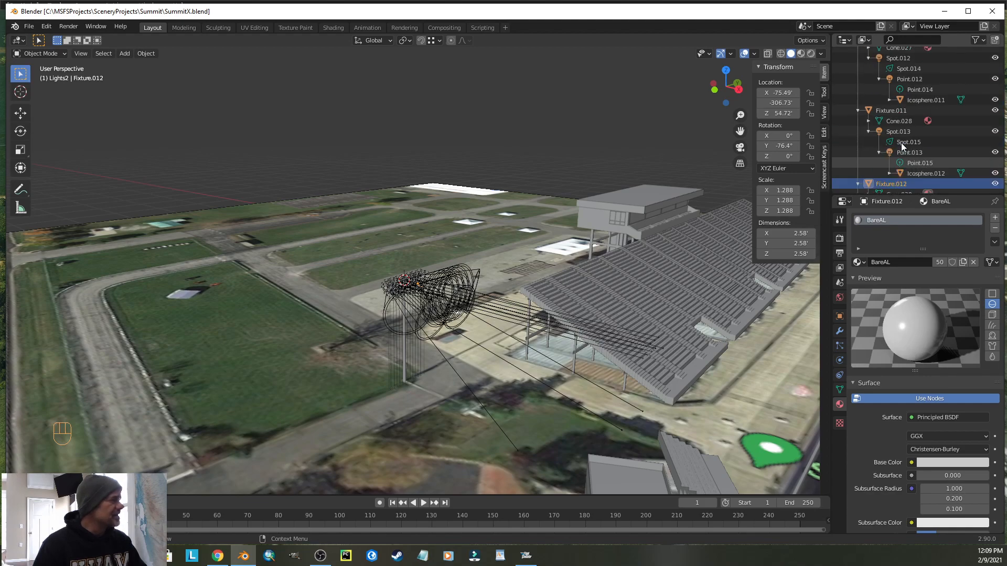
pyautogui.scroll(20, 901, 136)
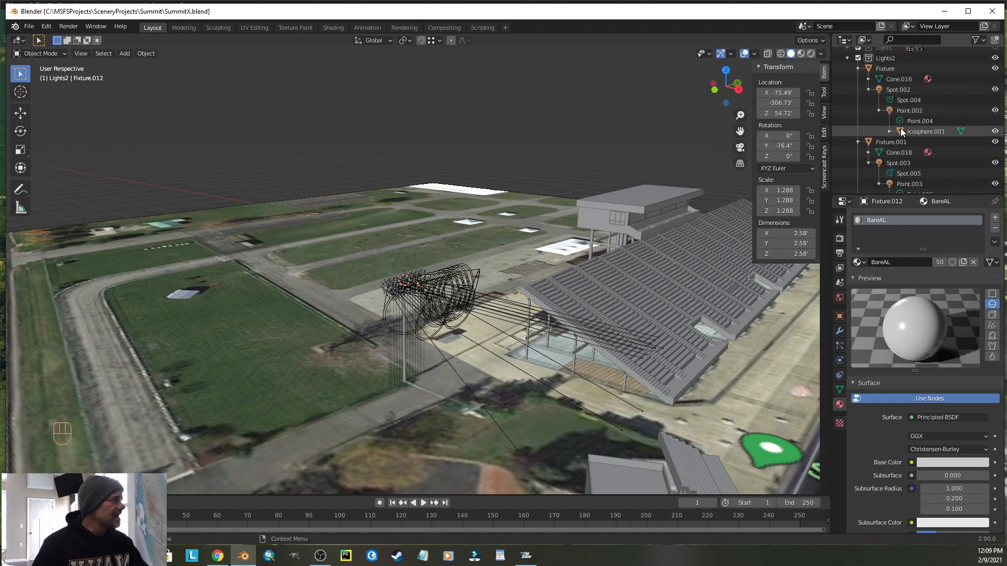
pyautogui.scroll(4, 901, 128)
pyautogui.click(886, 112)
pyautogui.moveTo(1002, 133); pyautogui.dragTo(1003, 191)
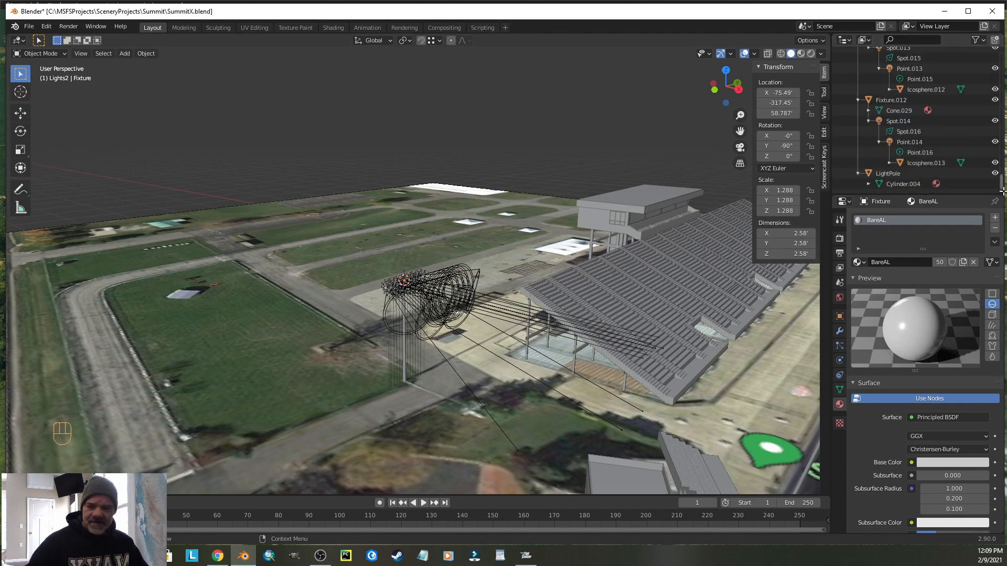
pyautogui.keyDown('shift'); pyautogui.click(895, 183); pyautogui.keyUp('shift')
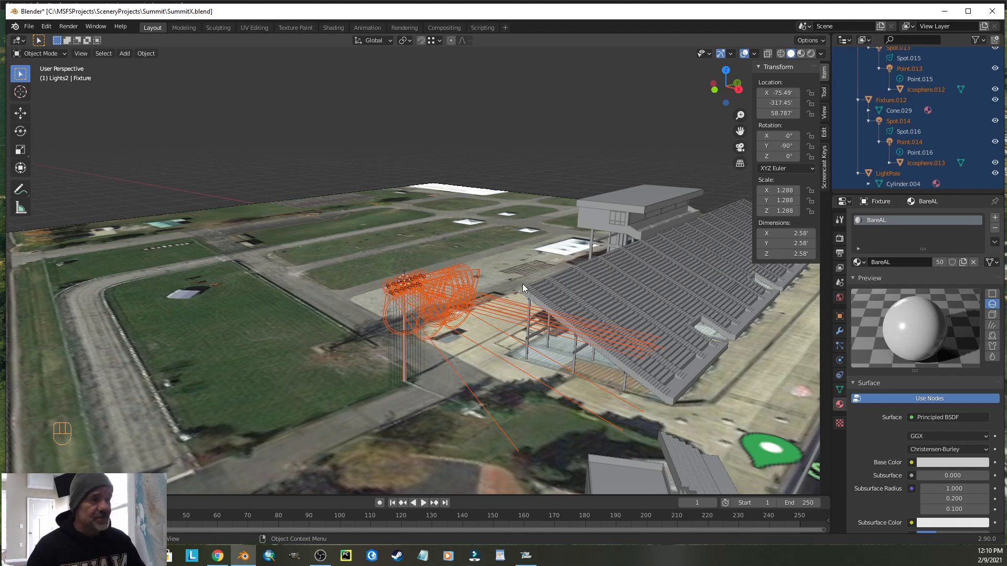
# - Start an extended glTF 2.0 export for MSFS and choose the PackageSources\modelLib\StadiumLights folder as its destination
pyautogui.click(28, 27)
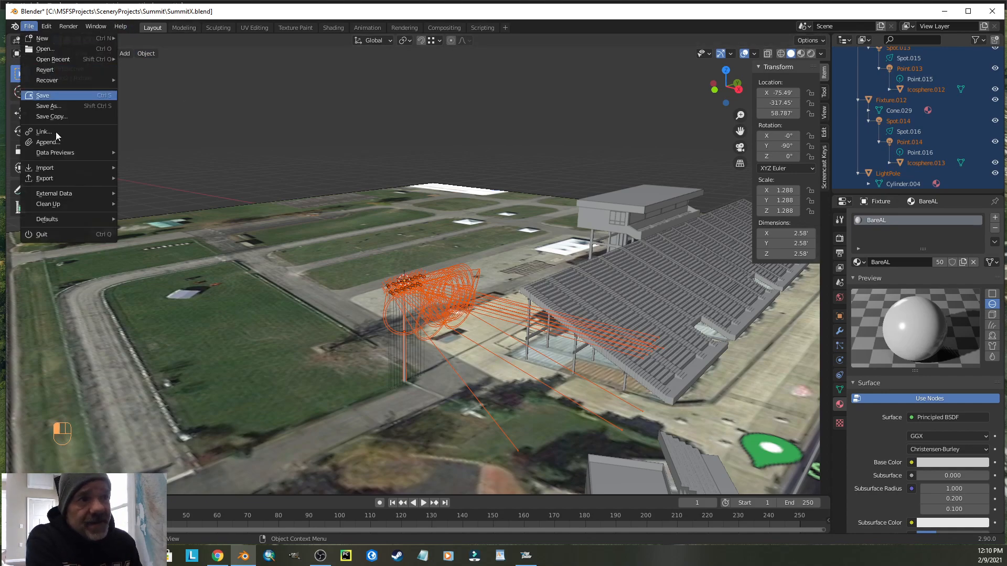
pyautogui.moveTo(51, 177)
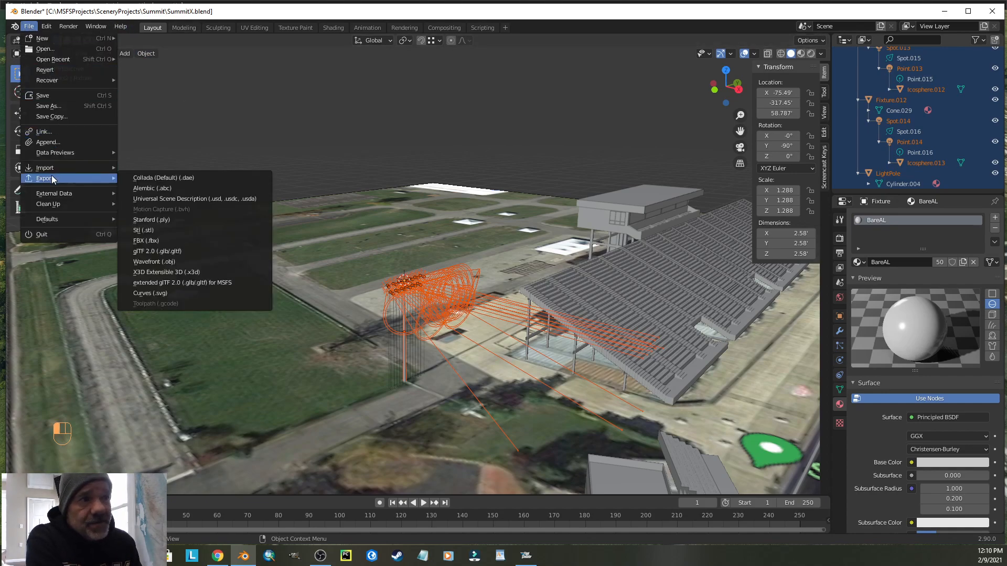
pyautogui.click(221, 284)
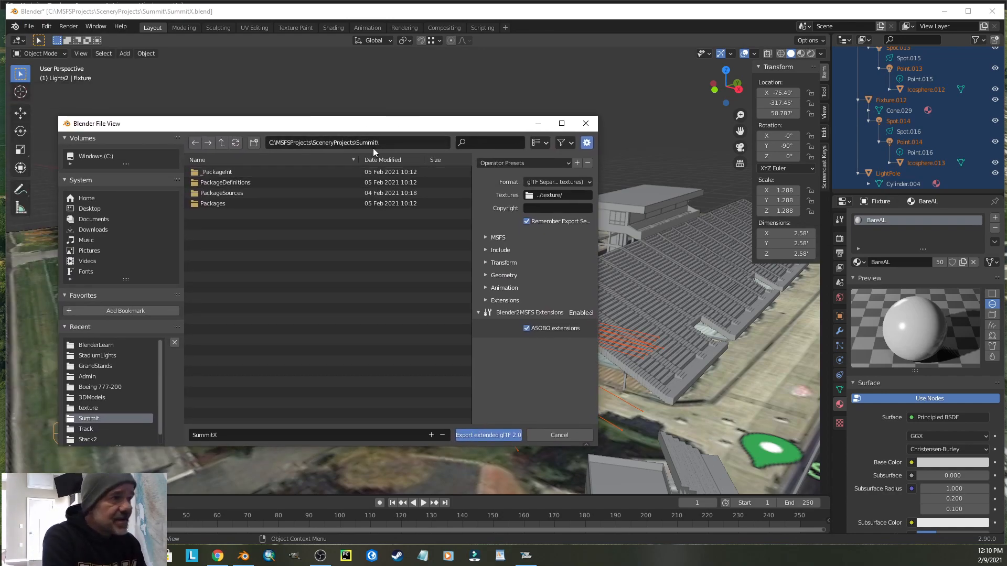
pyautogui.click(220, 194)
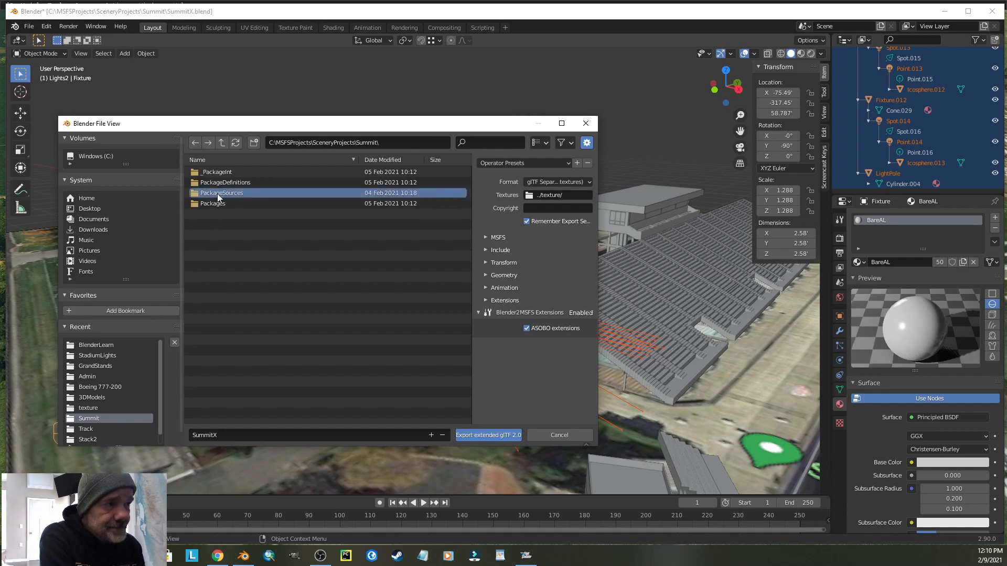
pyautogui.doubleClick(219, 192)
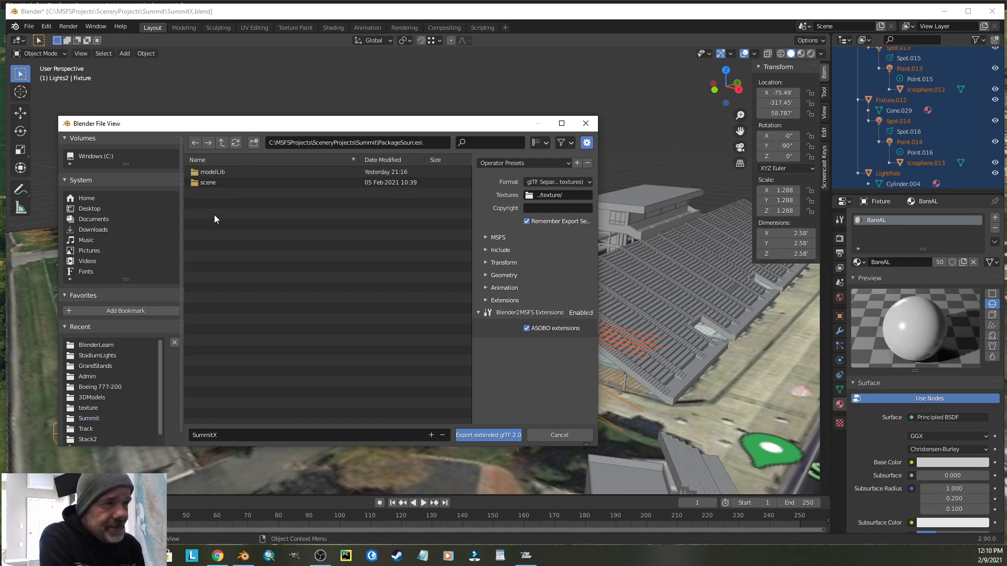
pyautogui.doubleClick(211, 172)
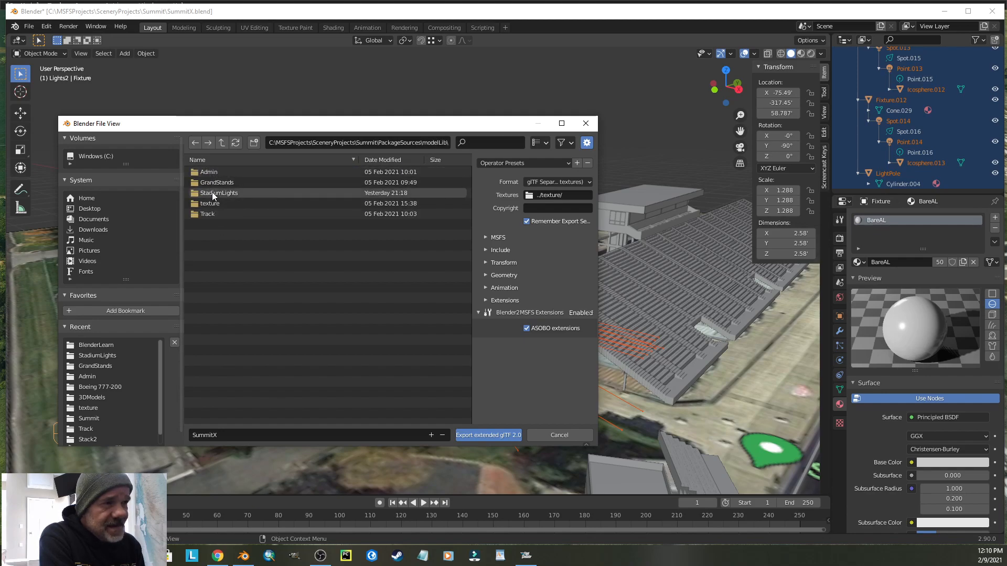
pyautogui.doubleClick(213, 193)
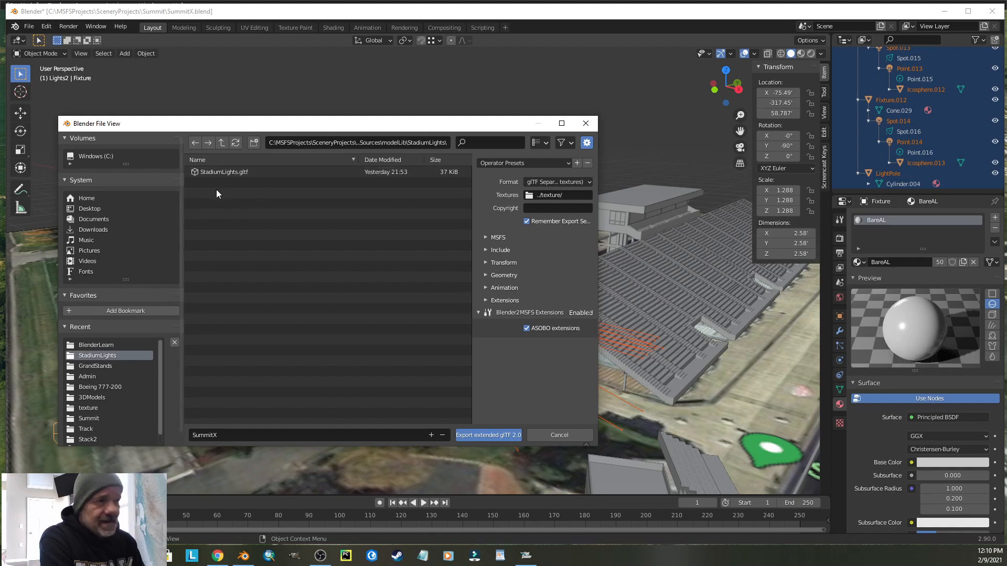
# - Name the export file StadiumLights
pyautogui.click(223, 433)
pyautogui.write('Stad')
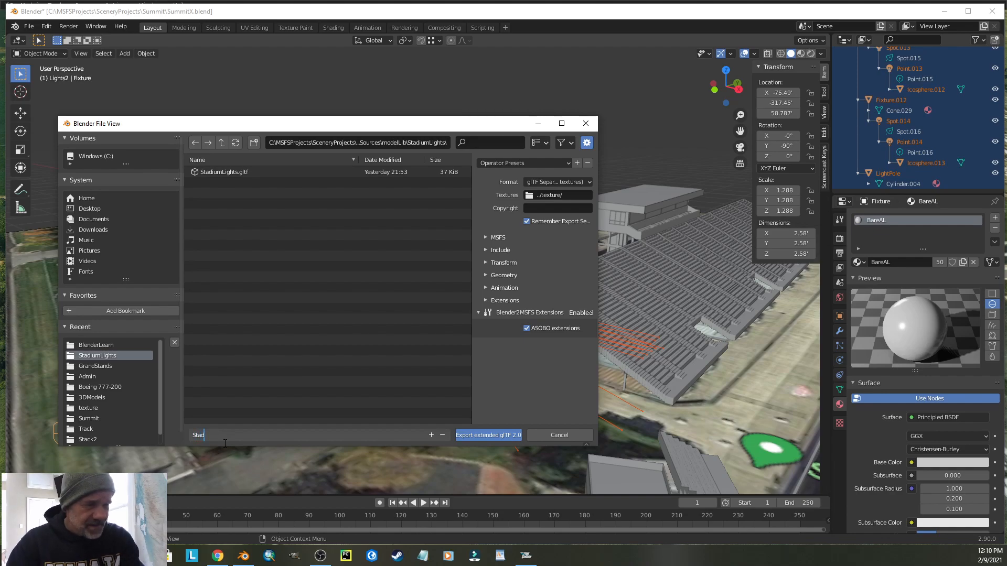
pyautogui.write('iumL')
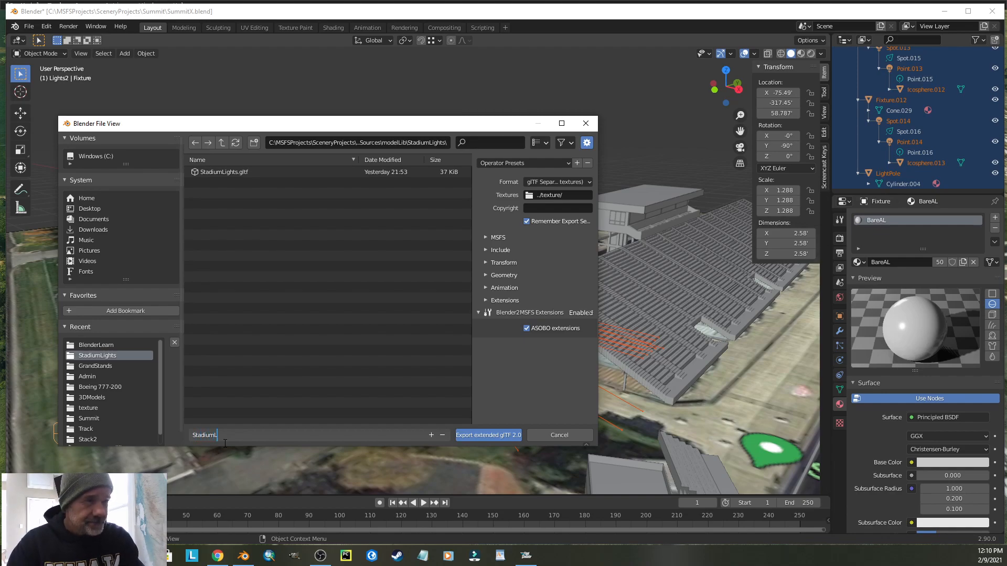
pyautogui.write('ights')
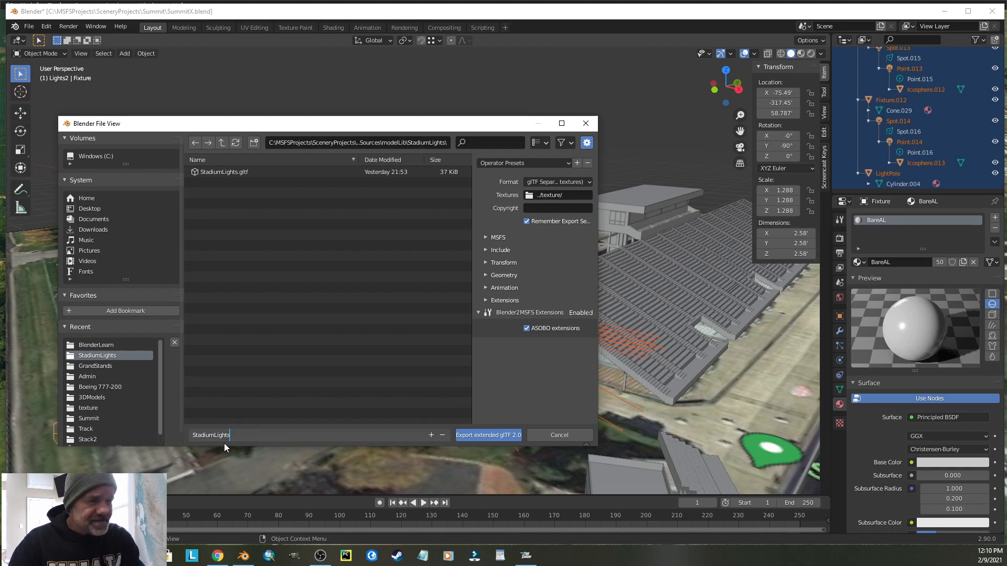
pyautogui.press('Return')
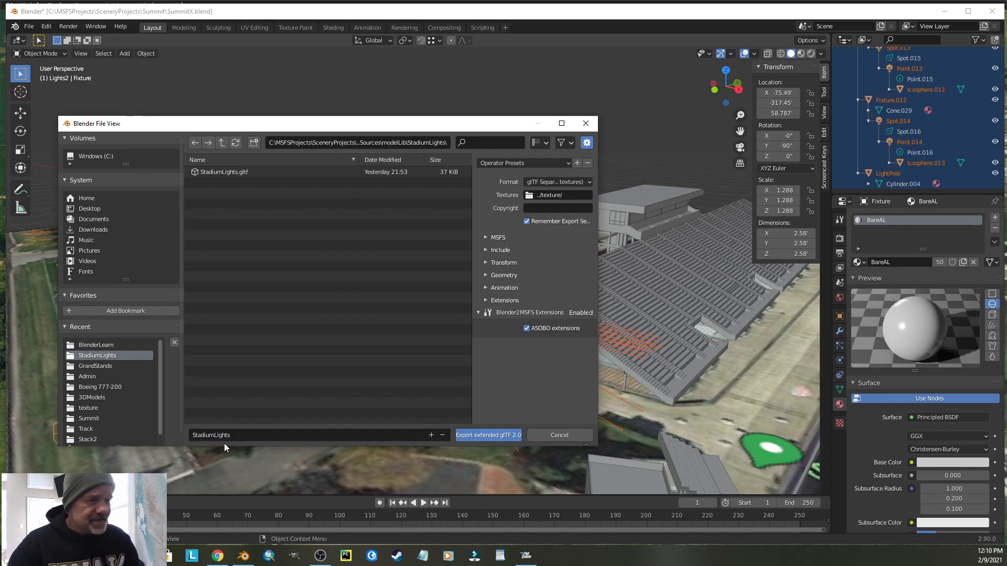
# - Review the MSFS, Include, Transform and Geometry export options, and export the selected light assembly as extended glTF
pyautogui.click(486, 237)
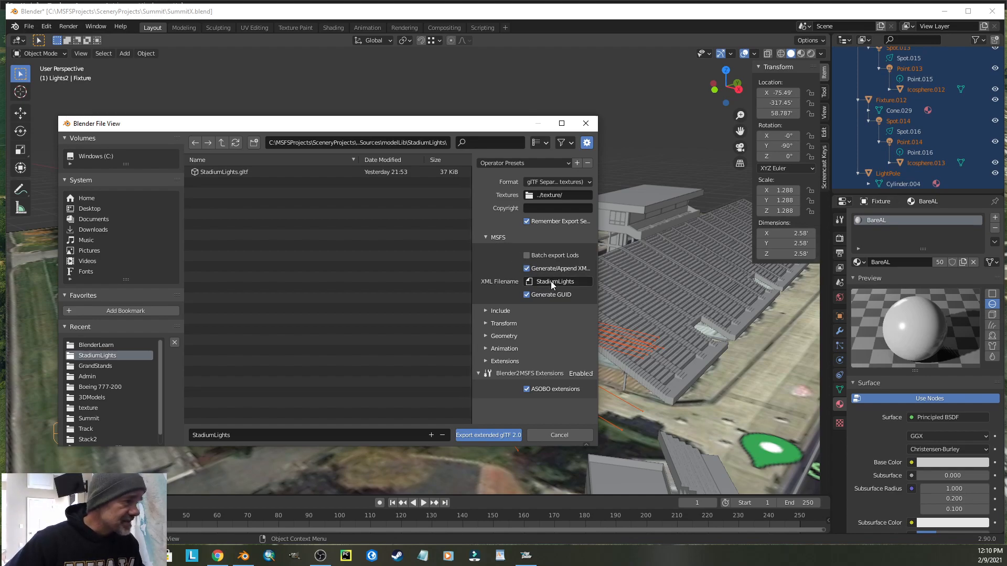
pyautogui.click(577, 281)
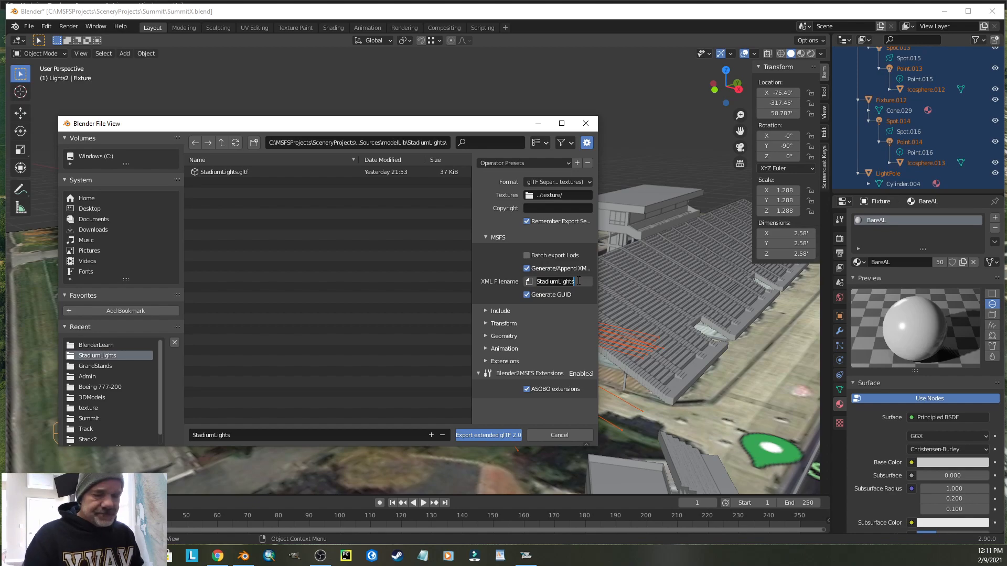
pyautogui.click(484, 310)
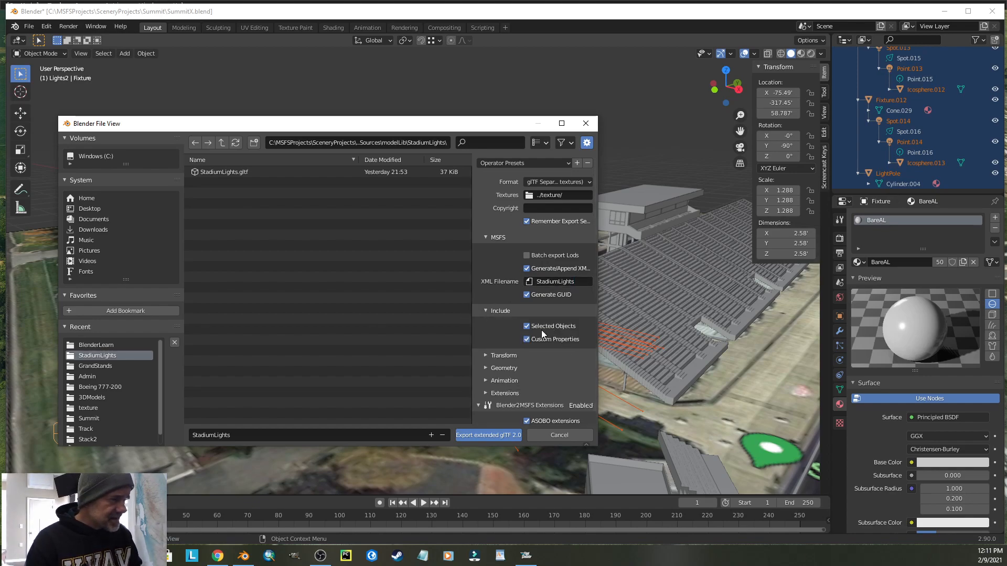
pyautogui.scroll(-1, 542, 330)
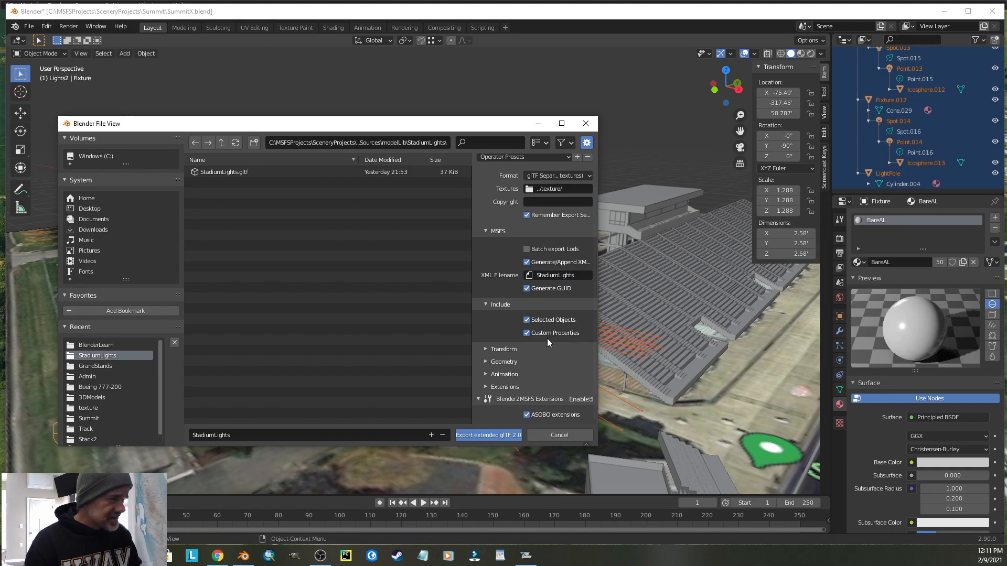
pyautogui.click(484, 347)
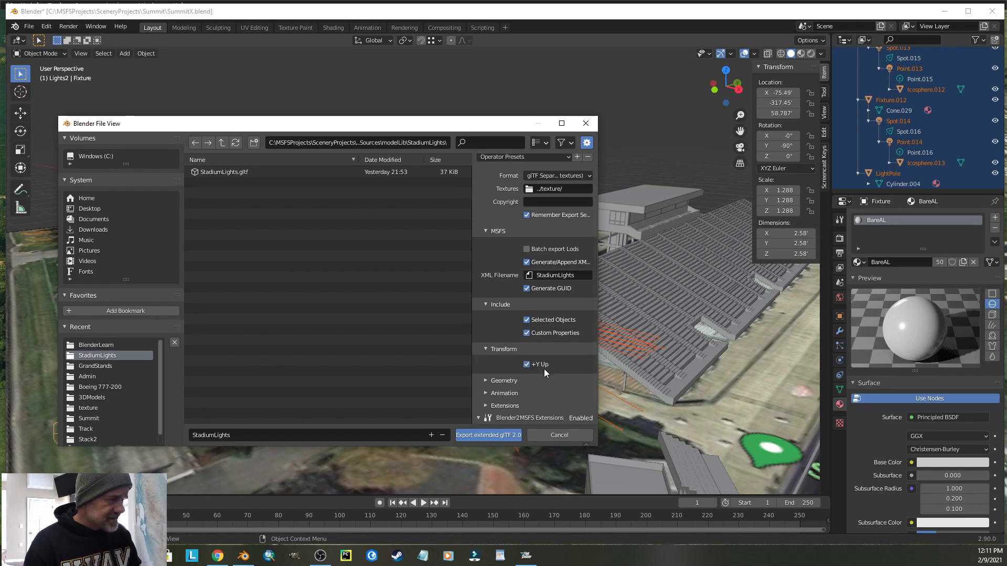
pyautogui.click(484, 380)
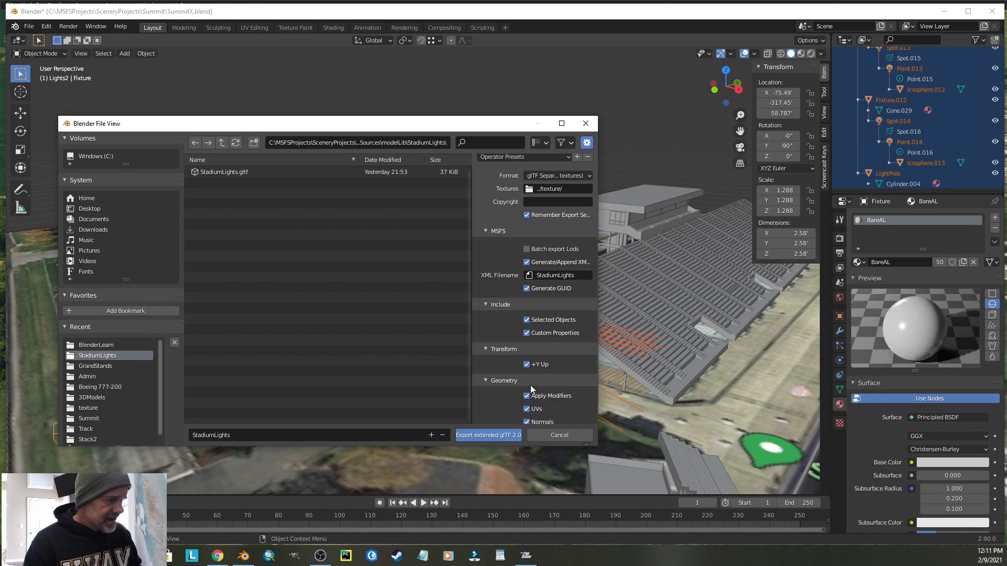
pyautogui.scroll(-4, 555, 357)
pyautogui.scroll(-1, 556, 357)
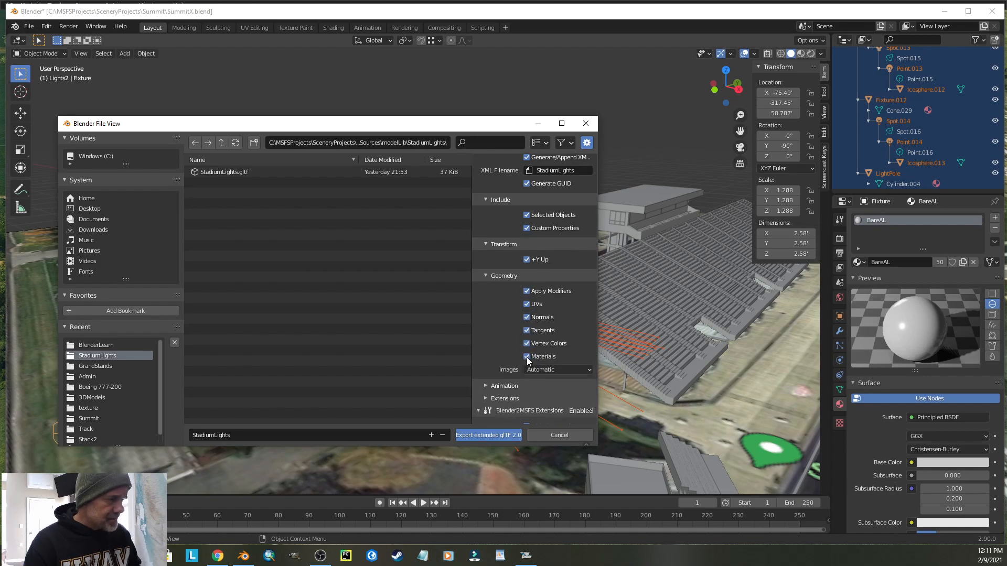
pyautogui.scroll(-1, 528, 332)
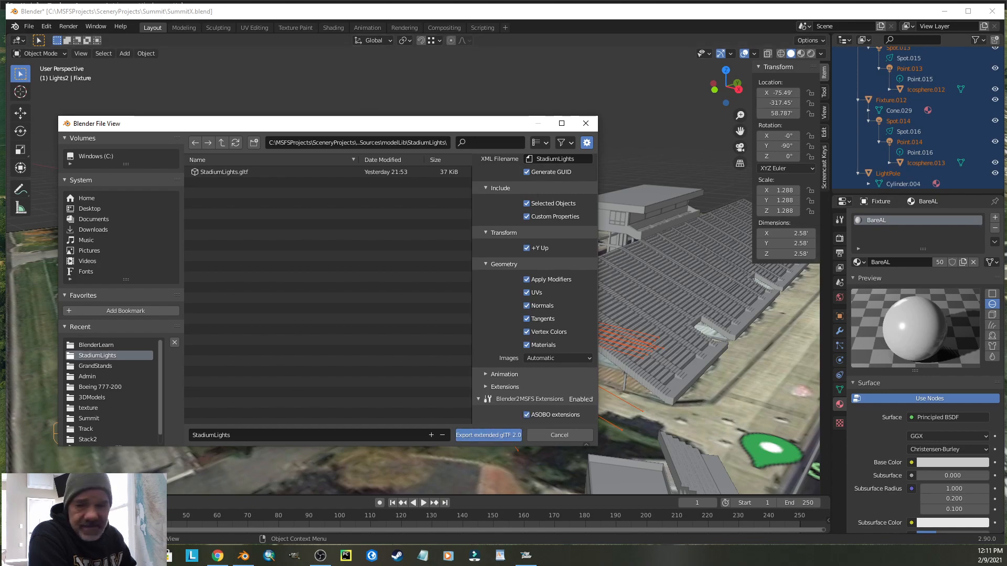
pyautogui.click(492, 434)
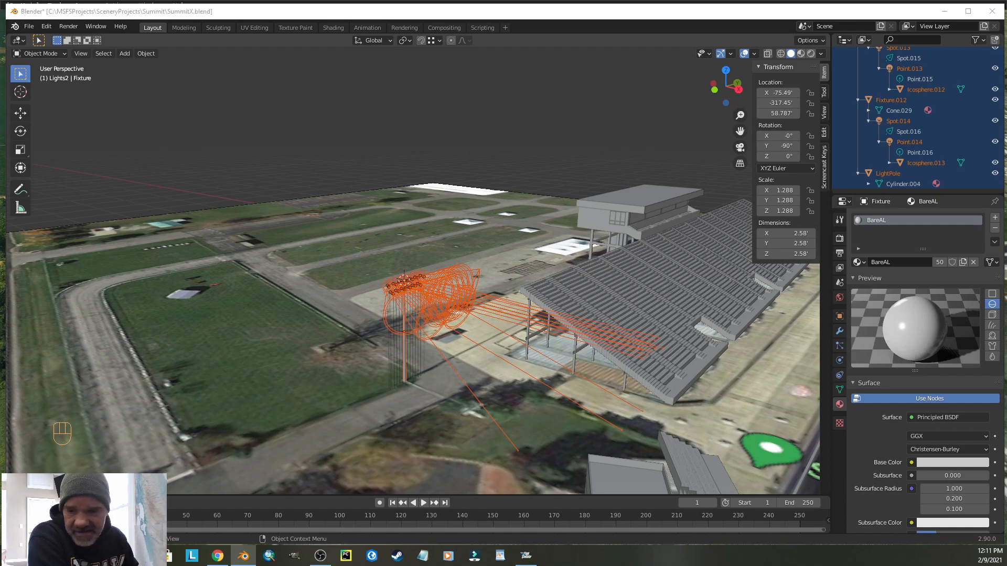
pyautogui.press('super+d')
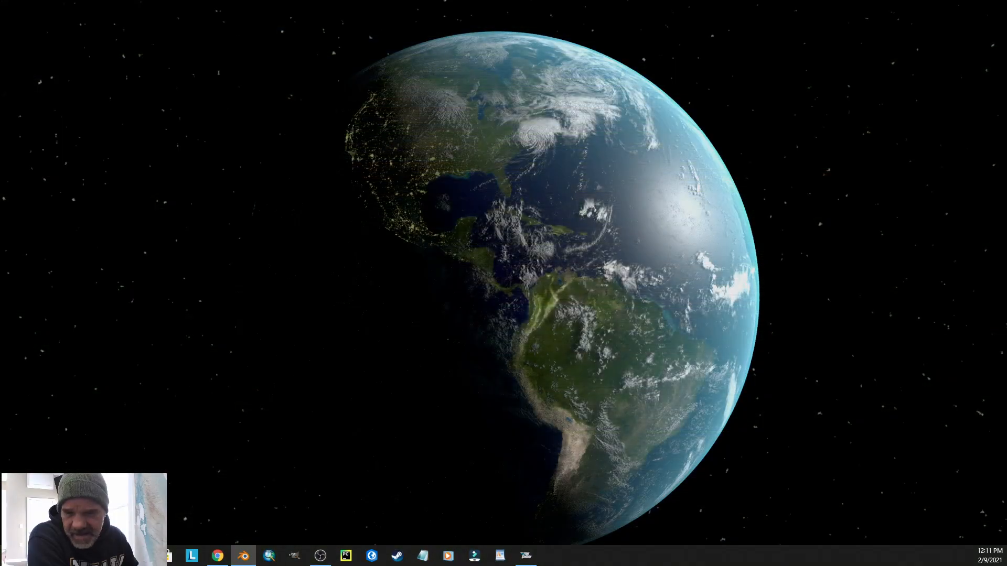
pyautogui.press('super+d')
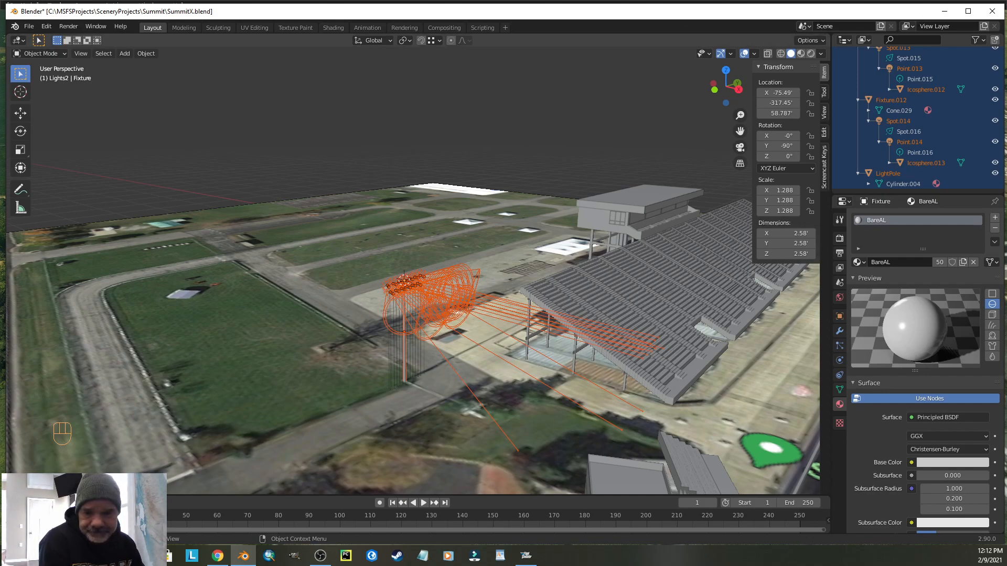
# - Switch to Microsoft Flight Simulator and open the Project Editor
pyautogui.hotkey('alt', 'Tab')
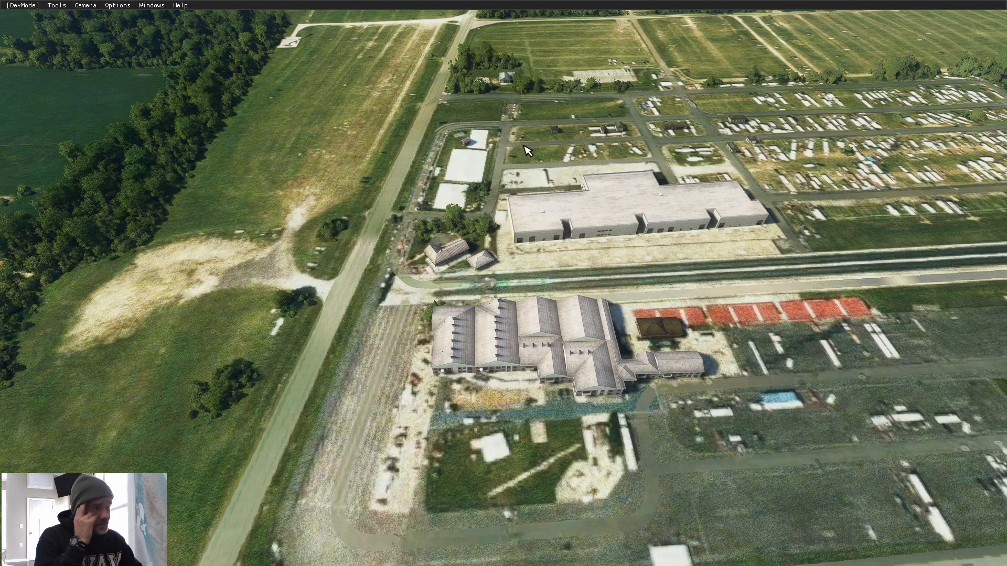
pyautogui.click(57, 6)
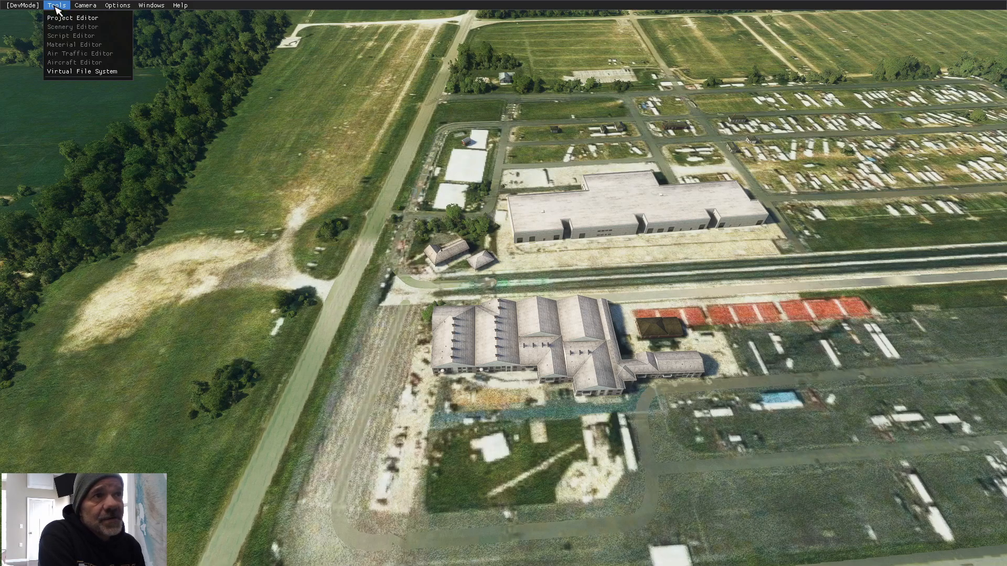
pyautogui.click(58, 19)
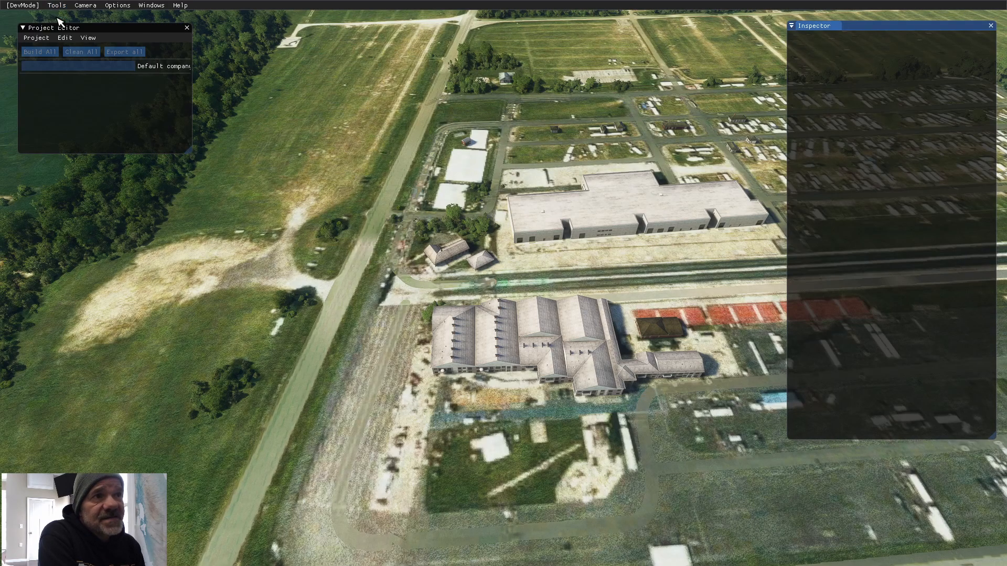
# - Open the Summit.xml project from the SceneryProjects\Summit folder
pyautogui.click(38, 38)
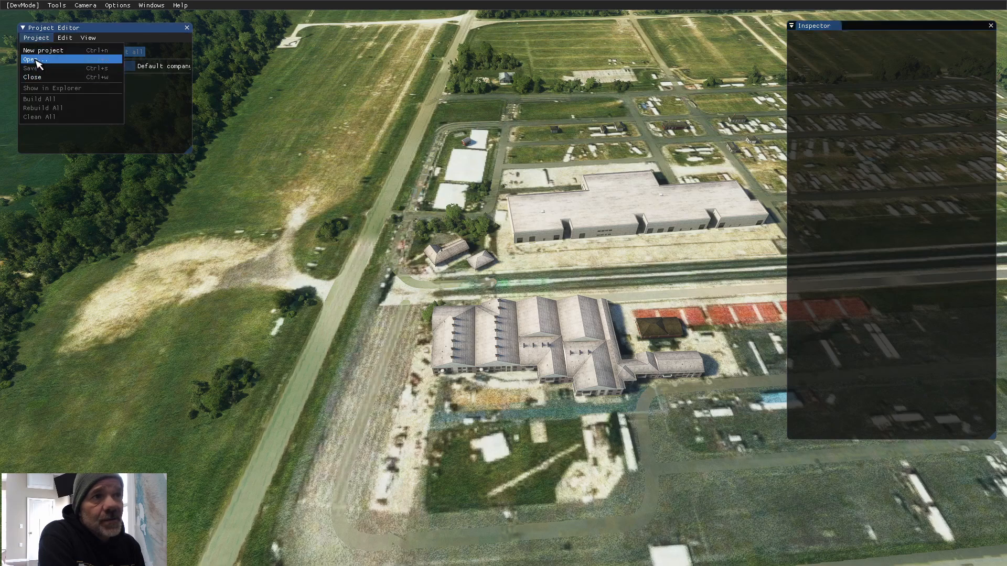
pyautogui.click(36, 60)
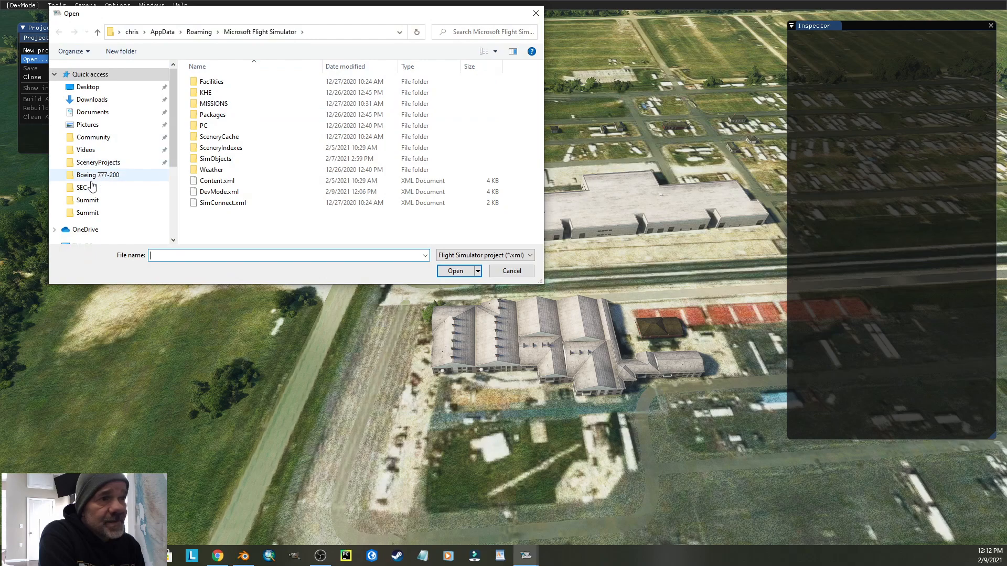
pyautogui.click(98, 163)
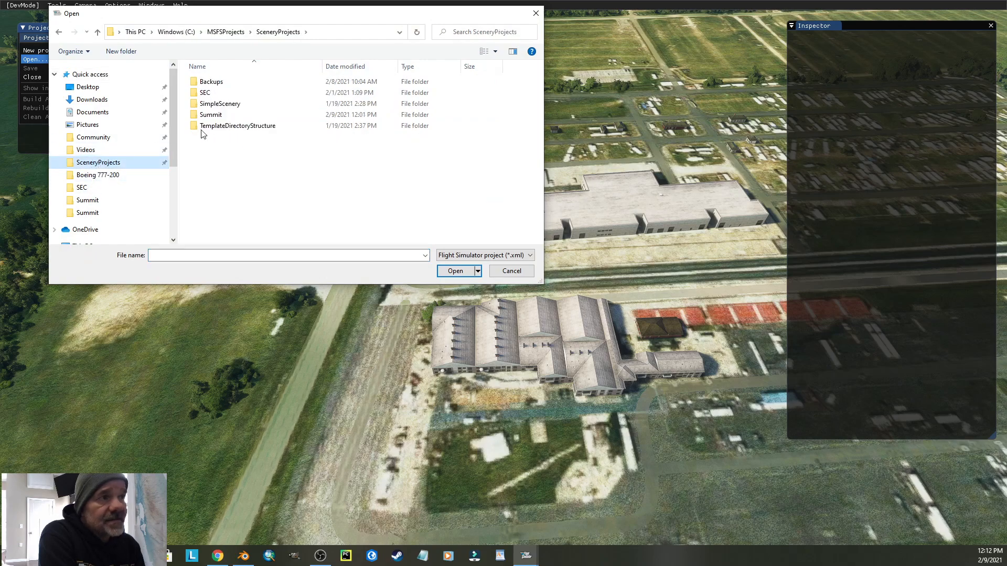
pyautogui.click(215, 115)
pyautogui.doubleClick(216, 116)
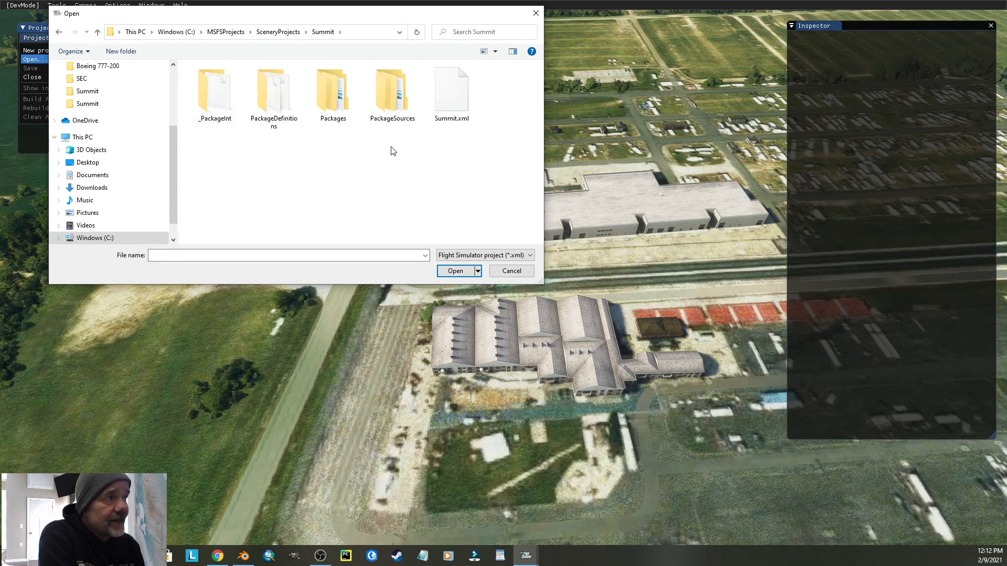
pyautogui.click(454, 101)
pyautogui.click(455, 271)
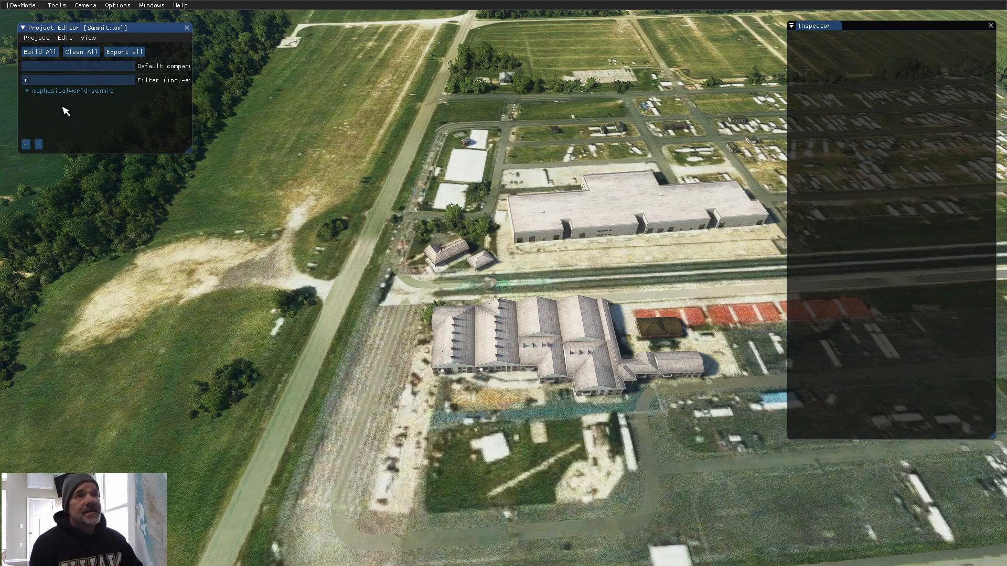
# - Select the myphysicalworld-summit package for inspection, and show the Console with its old output cleared
pyautogui.click(55, 91)
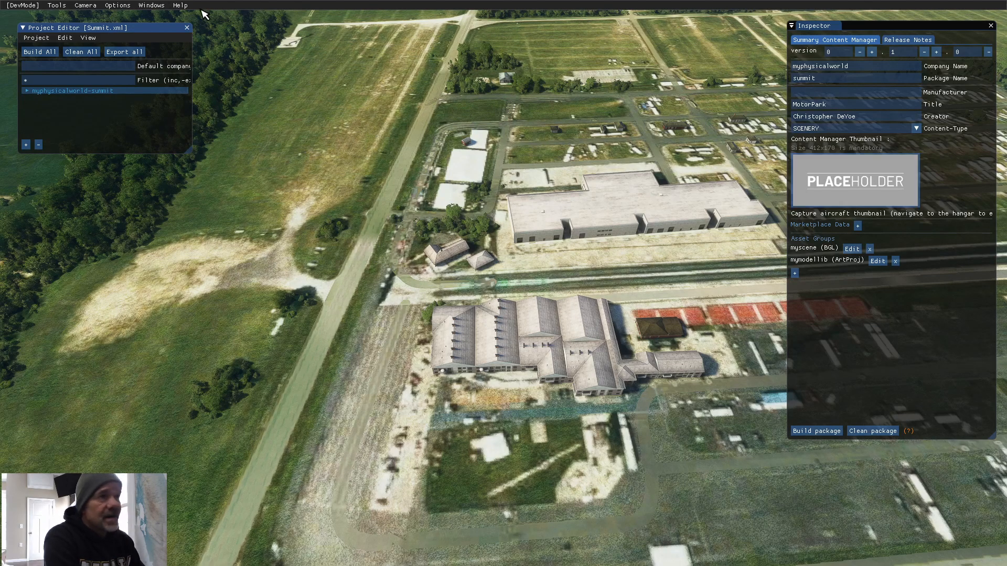
pyautogui.click(158, 7)
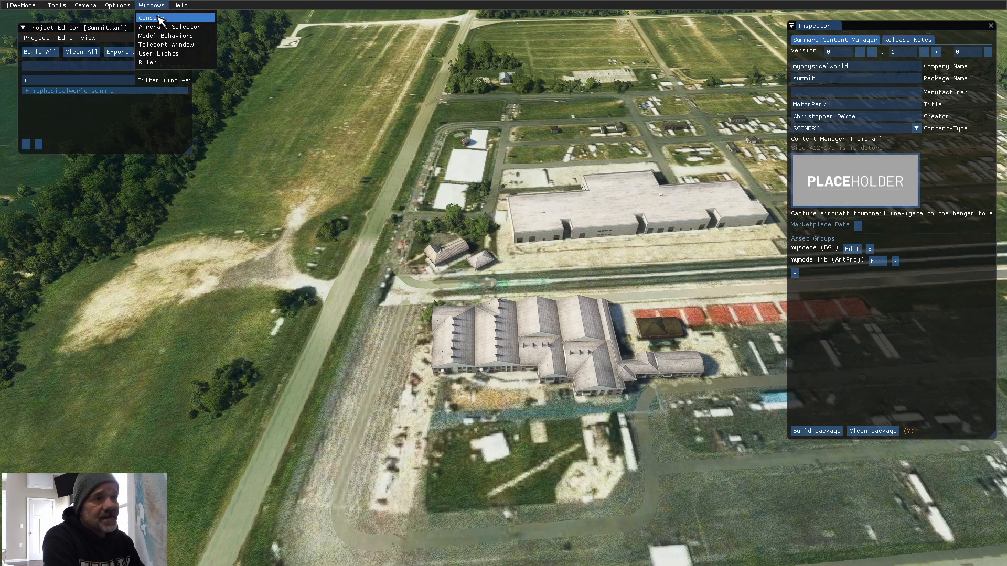
pyautogui.click(160, 23)
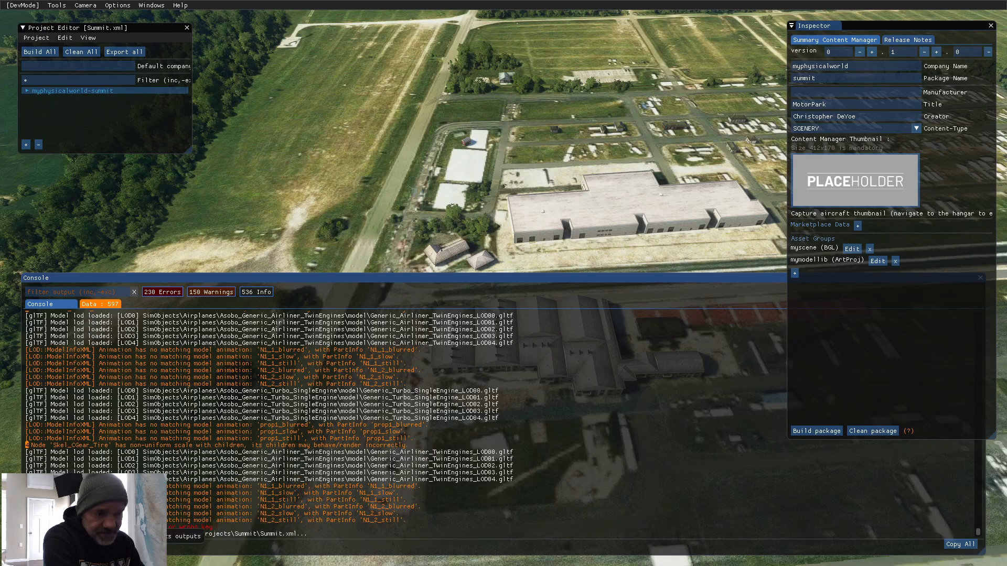
pyautogui.click(36, 544)
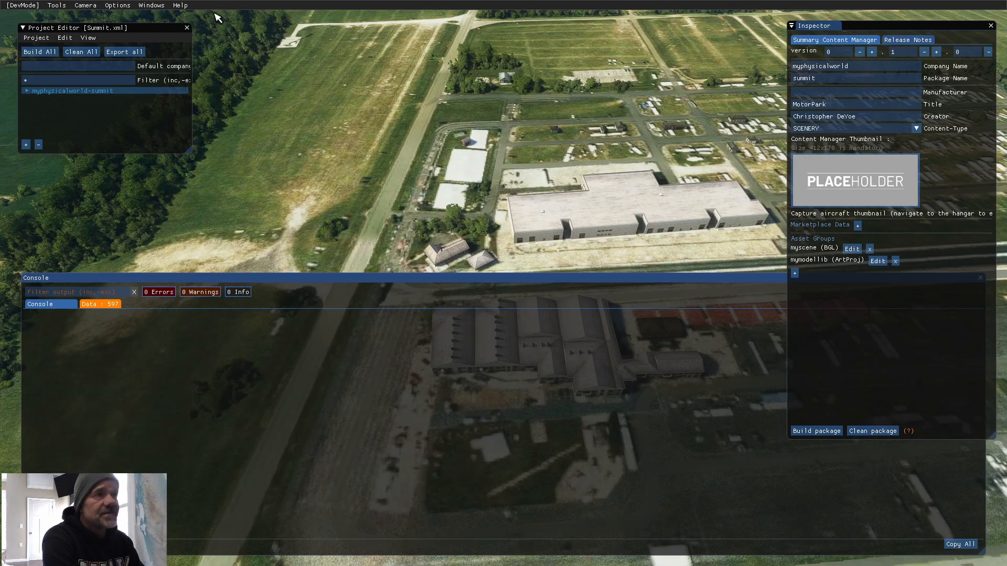
pyautogui.click(68, 91)
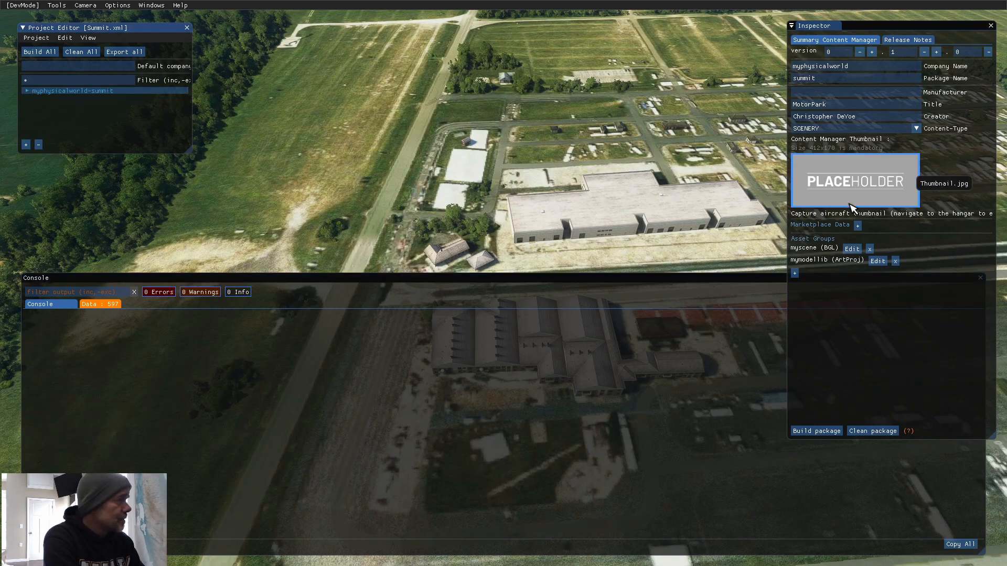
# - Build the myphysicalworld-summit package and hide the Console
pyautogui.click(822, 432)
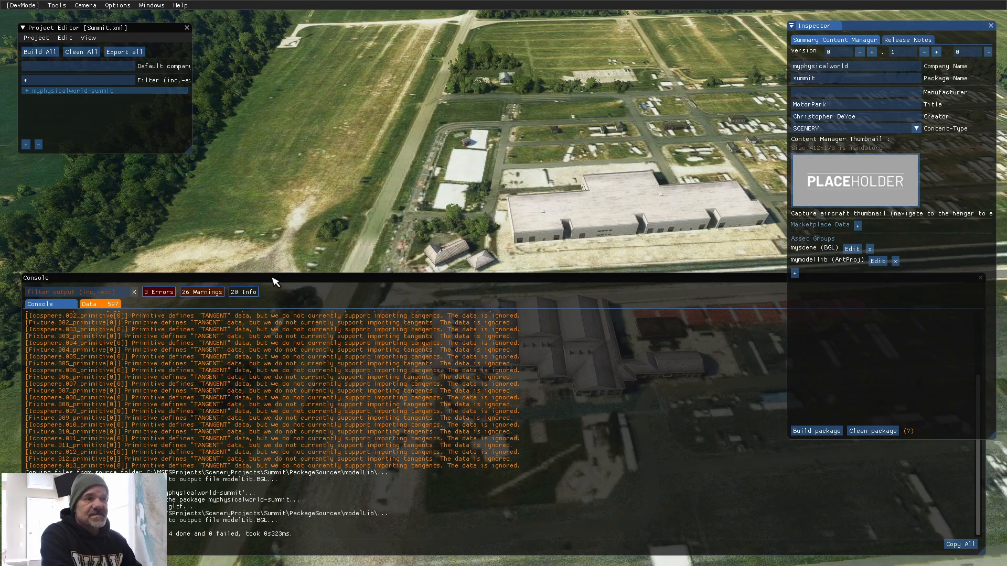
pyautogui.click(160, 6)
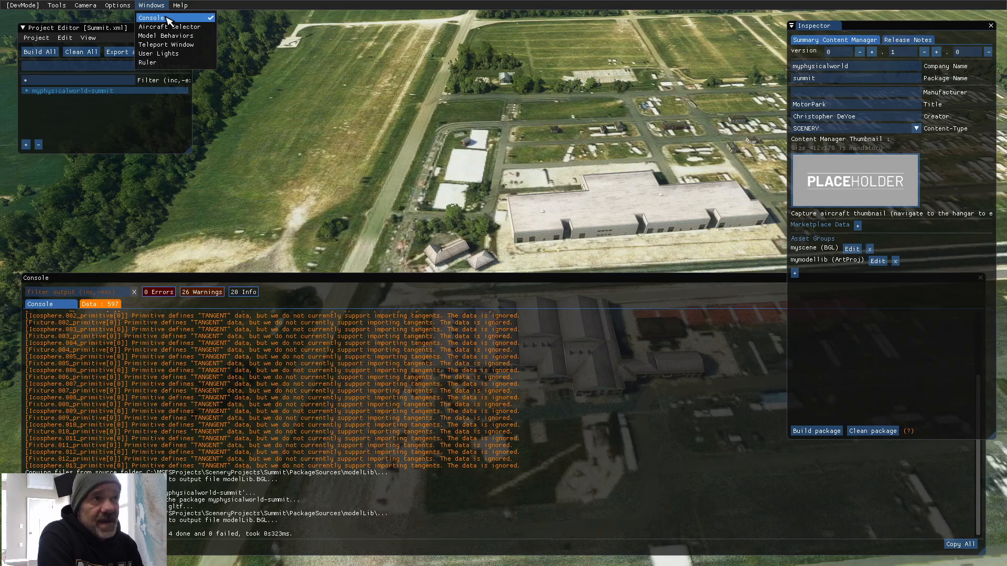
pyautogui.click(166, 19)
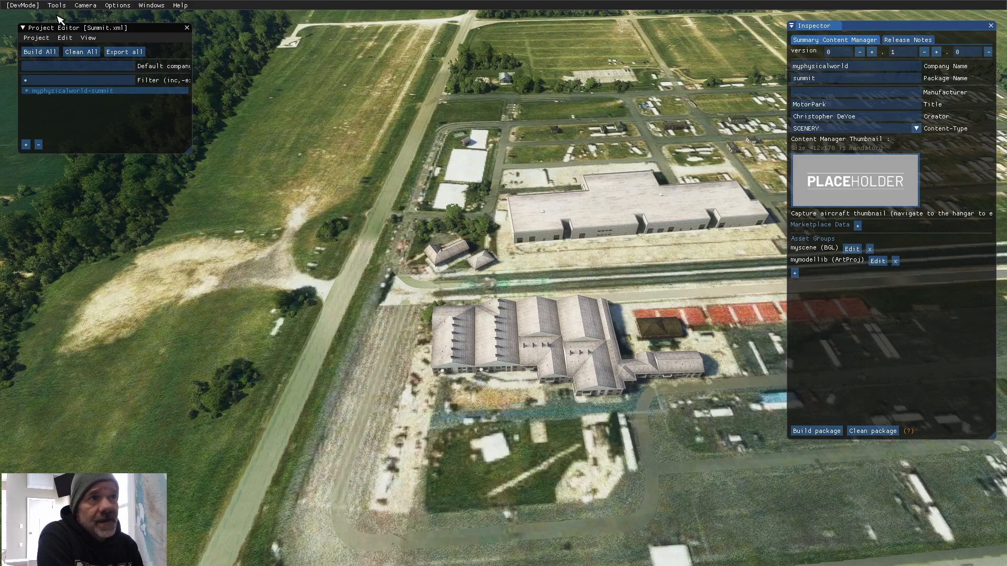
# - Close the current project and reopen Summit.xml from the SceneryProjects\Summit folder
pyautogui.click(42, 41)
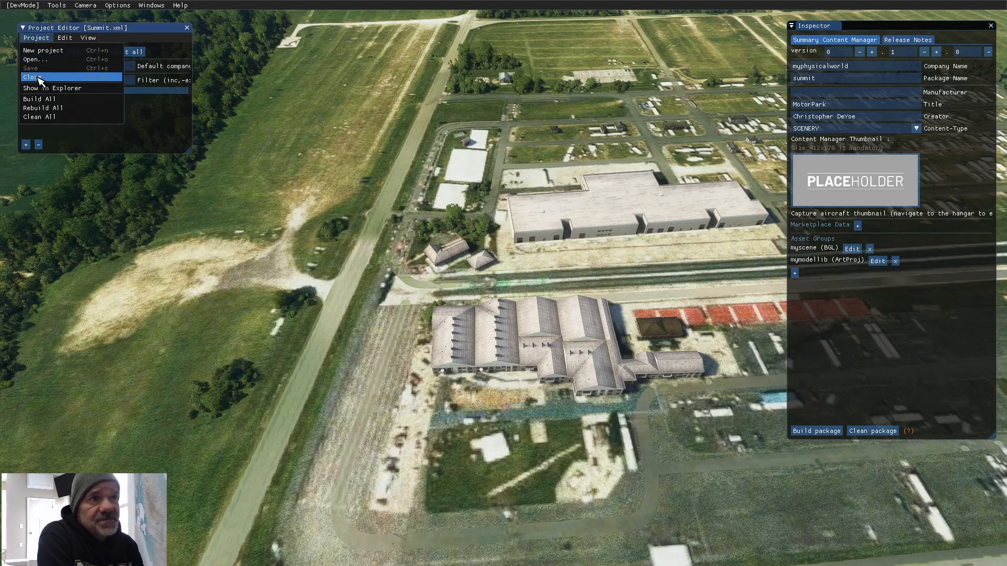
pyautogui.click(39, 79)
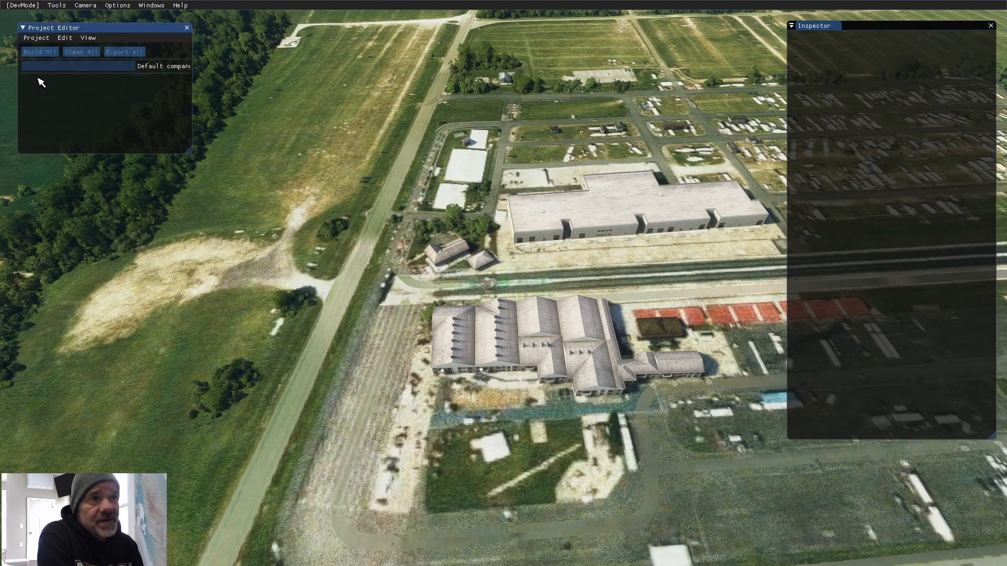
pyautogui.click(42, 40)
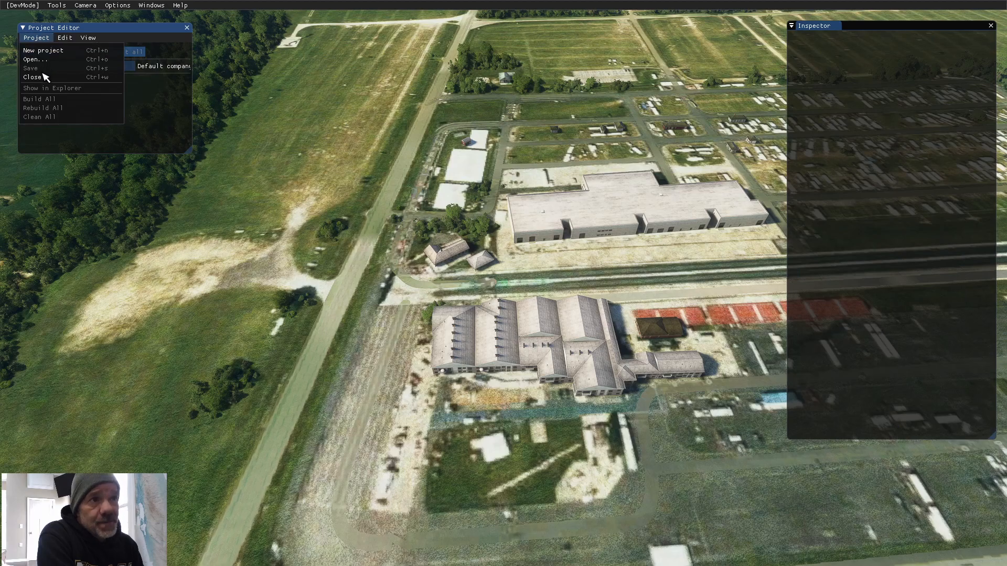
pyautogui.click(39, 59)
pyautogui.click(451, 94)
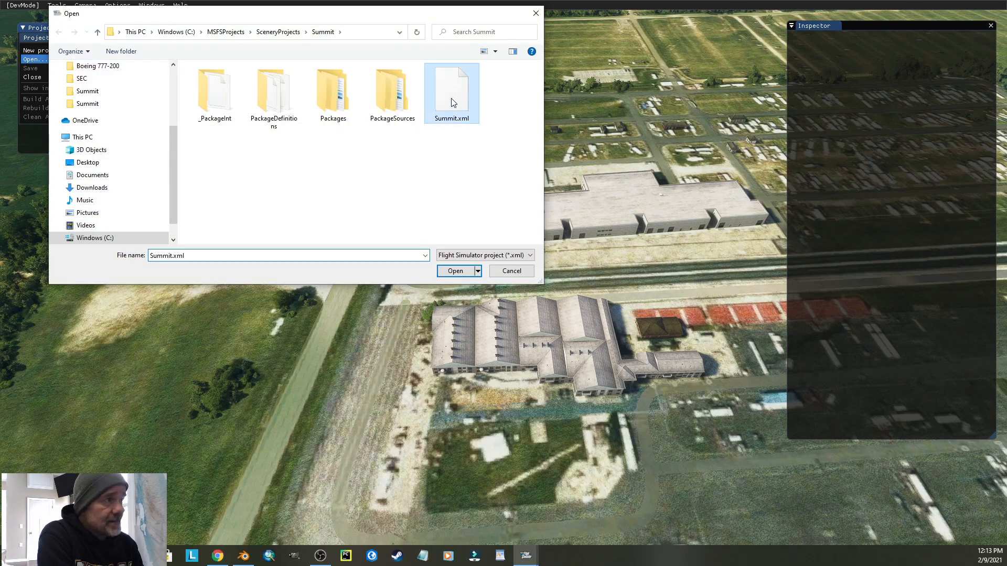
pyautogui.click(455, 271)
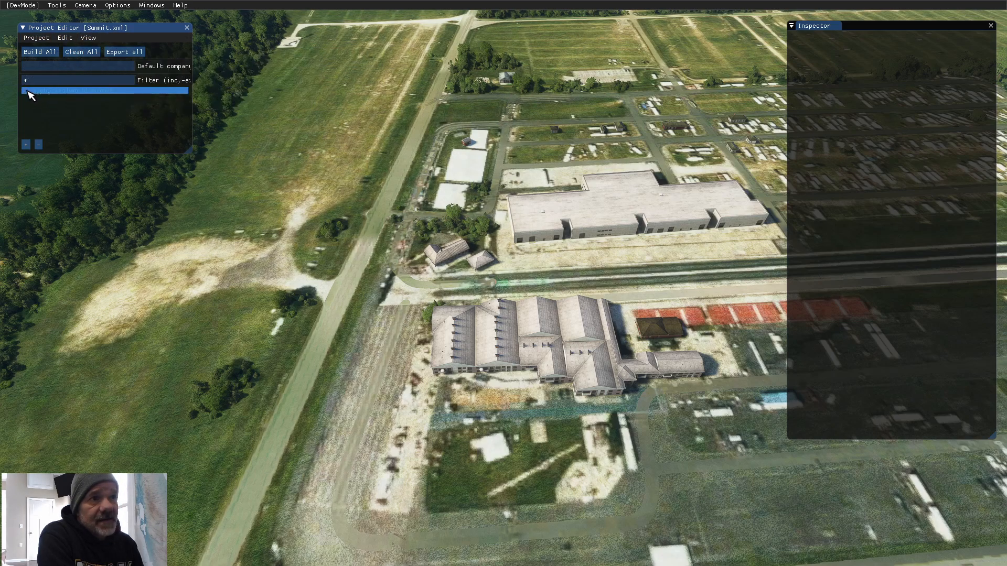
# - Expand the myphysicalworld-summit package and load its myscene BGL asset group in the Scenery Editor
pyautogui.doubleClick(31, 95)
pyautogui.click(45, 101)
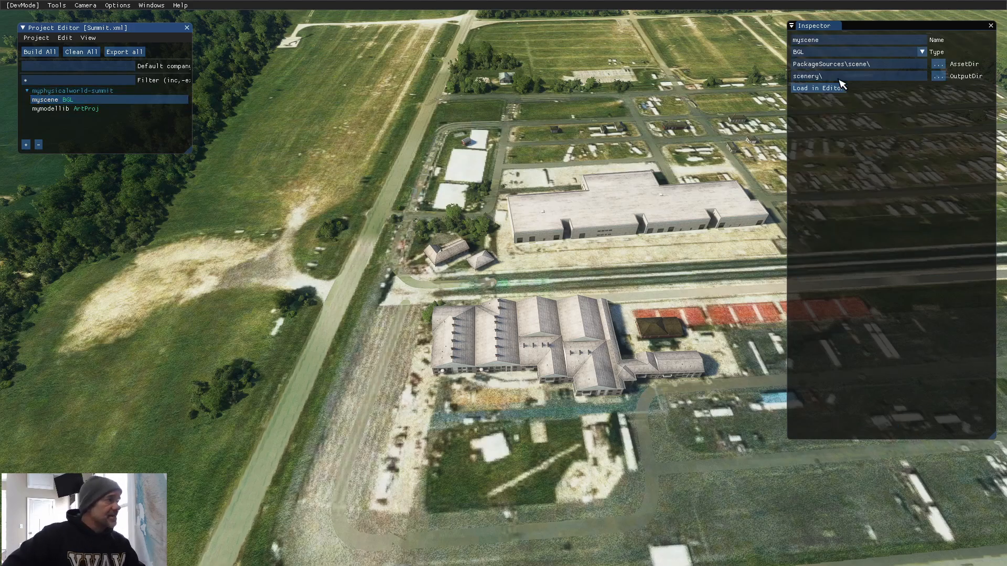
pyautogui.click(820, 89)
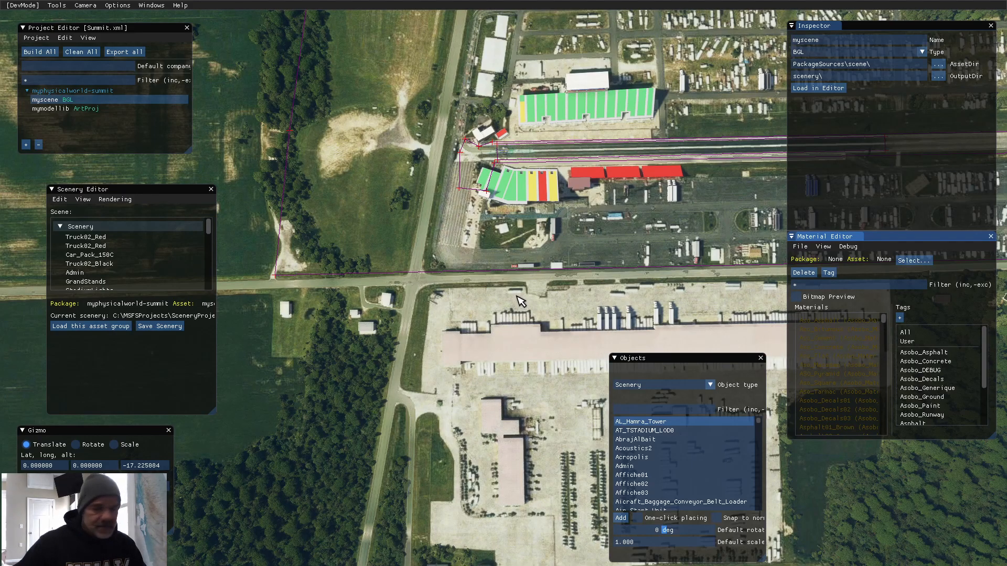
# - Examine the stadium light pole beside the green and yellow grandstand in daylight, from overhead down to close range
pyautogui.moveTo(549, 251); pyautogui.dragTo(511, 335, button='middle')
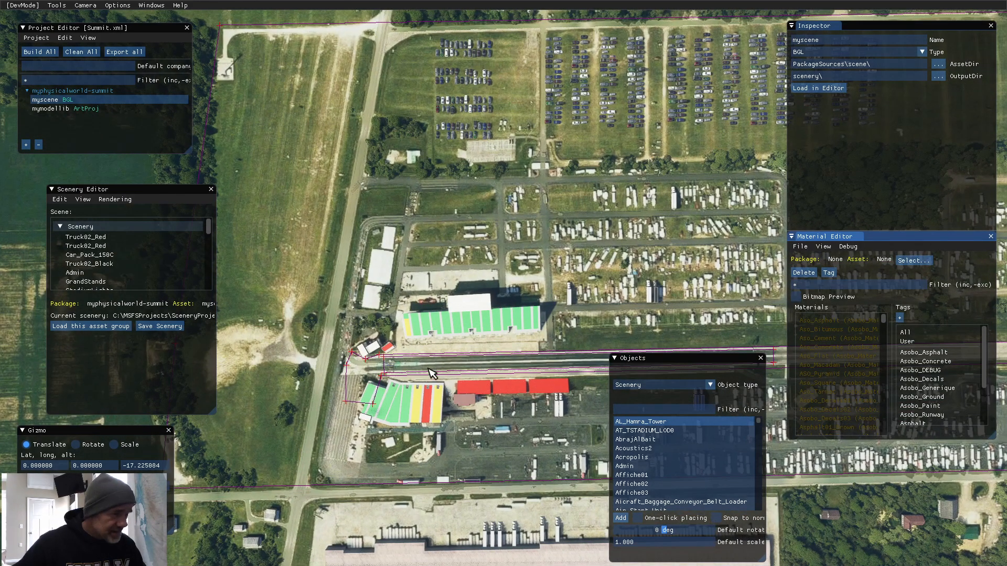
pyautogui.click(431, 396)
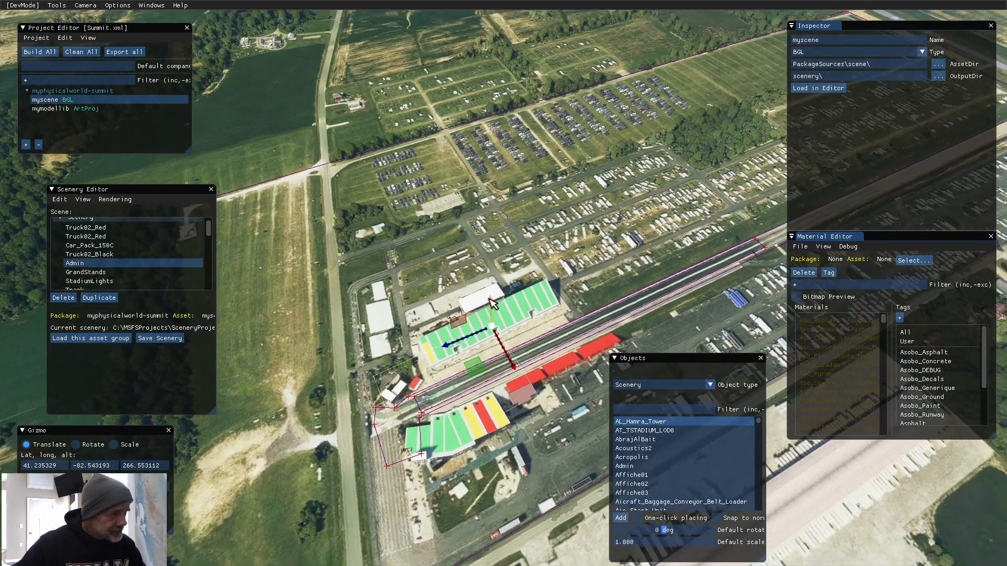
pyautogui.moveTo(491, 300); pyautogui.dragTo(455, 267, button='middle')
pyautogui.scroll(8, 414, 317)
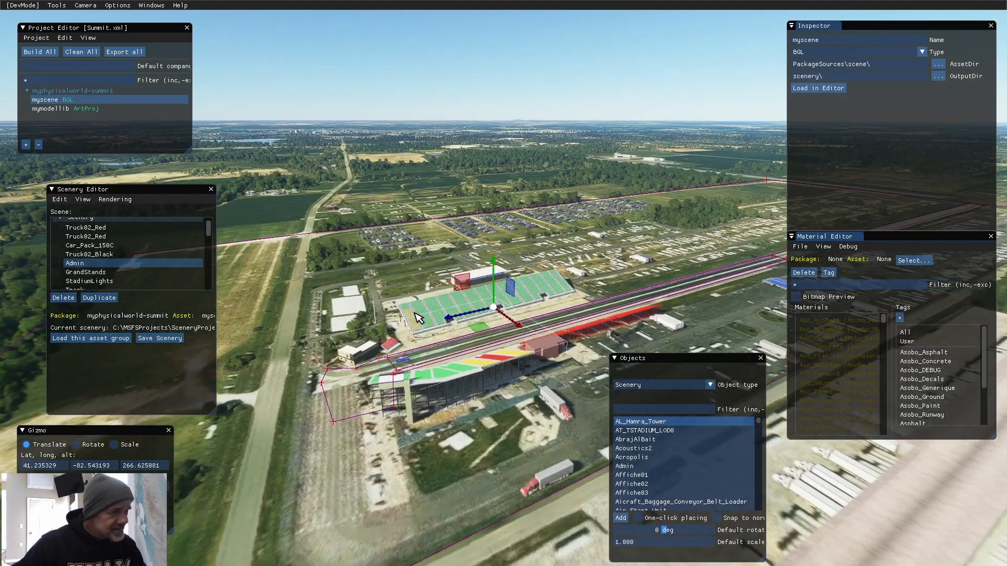
pyautogui.scroll(4, 418, 314)
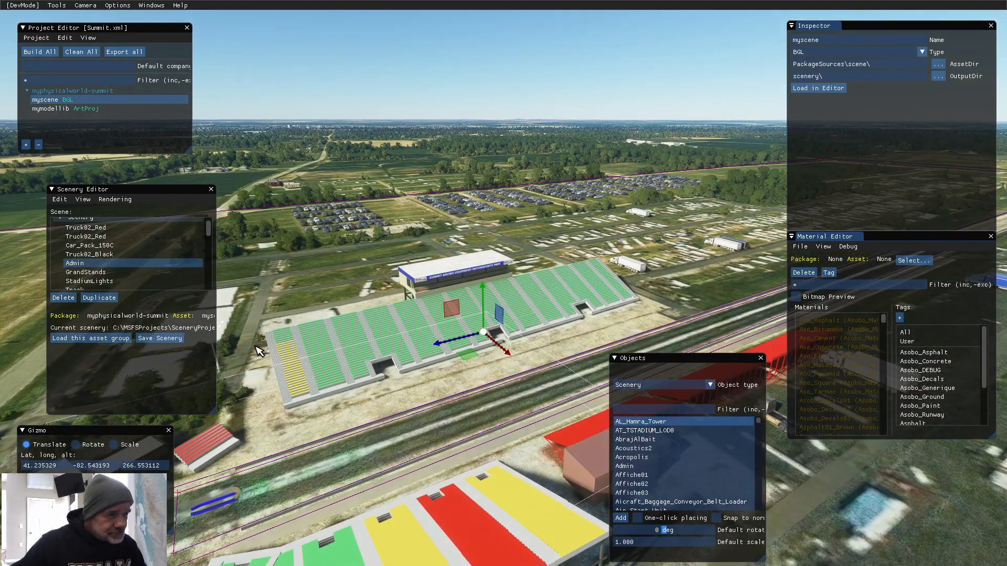
pyautogui.moveTo(253, 347); pyautogui.dragTo(297, 337, button='middle')
pyautogui.scroll(5, 302, 340)
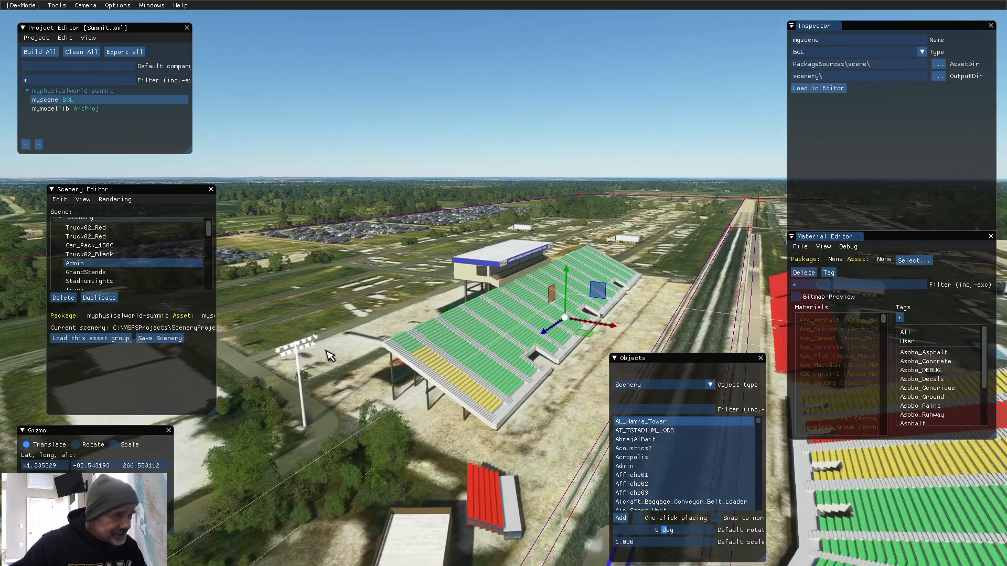
pyautogui.scroll(2, 325, 350)
pyautogui.moveTo(278, 386); pyautogui.dragTo(296, 375, button='middle')
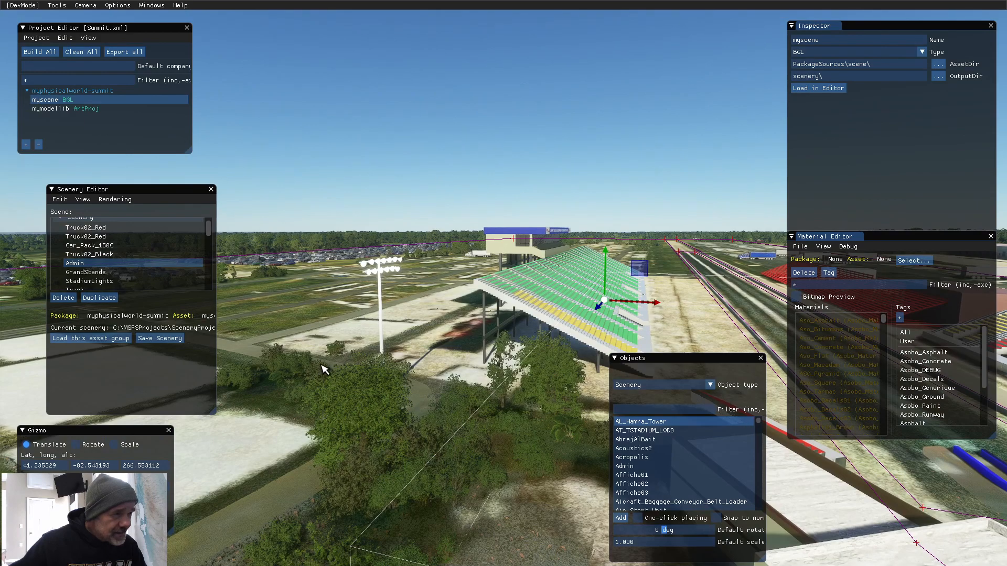
pyautogui.press('a')
pyautogui.moveTo(373, 348); pyautogui.dragTo(388, 338, button='middle')
pyautogui.moveTo(505, 338); pyautogui.dragTo(479, 341, button='middle')
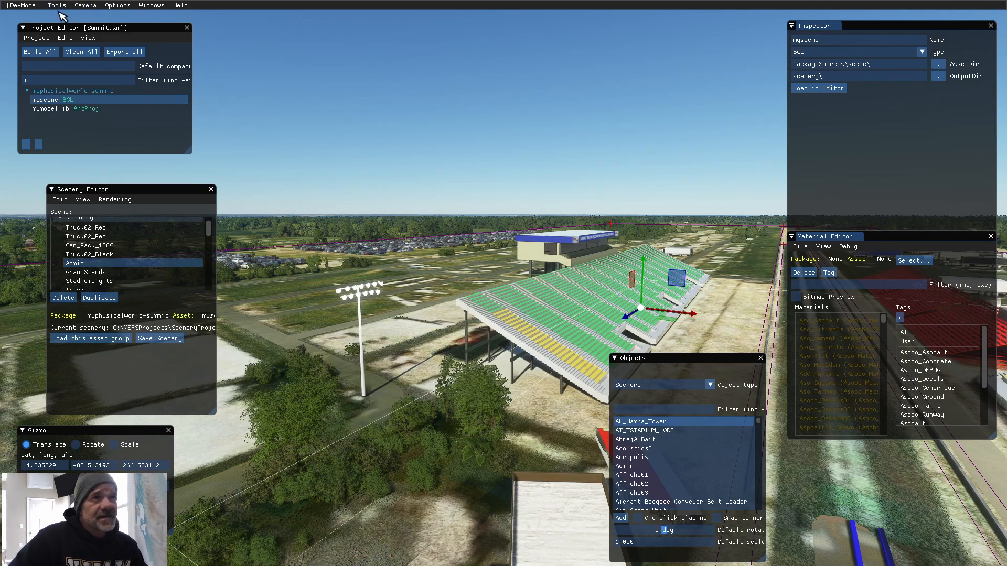
# - Set the simulation's local time to 6h to view the scene in darkness
pyautogui.click(119, 7)
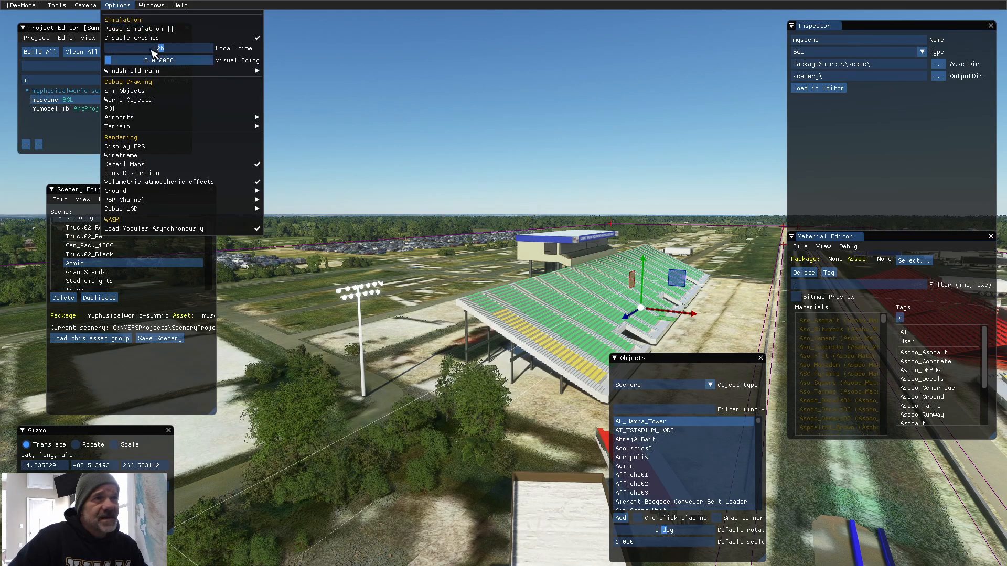
pyautogui.moveTo(138, 50); pyautogui.dragTo(135, 48)
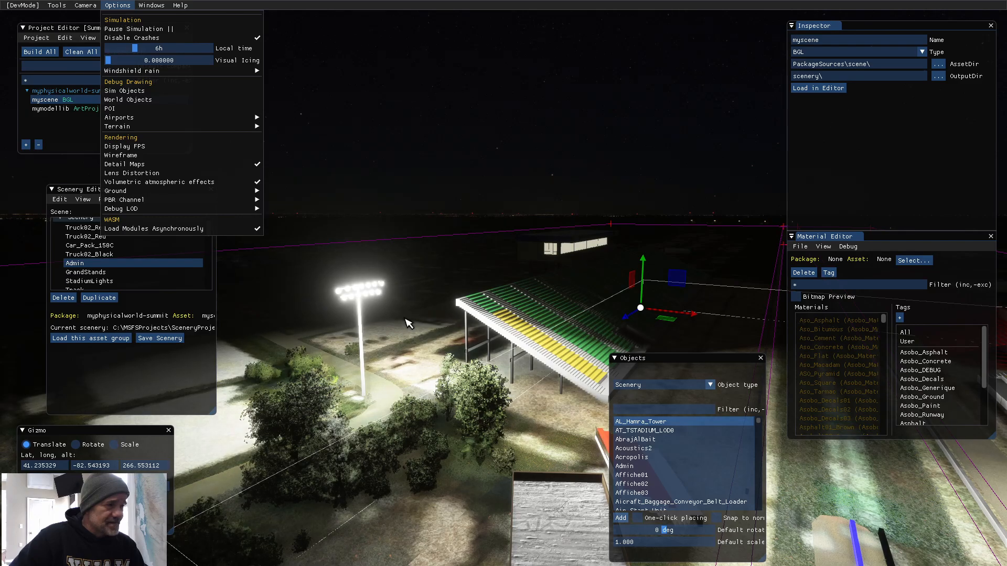
pyautogui.click(376, 369)
# - Examine how the stadium light illuminates the grandstands, track and surrounding lots in the dark from several sides
pyautogui.press('a')
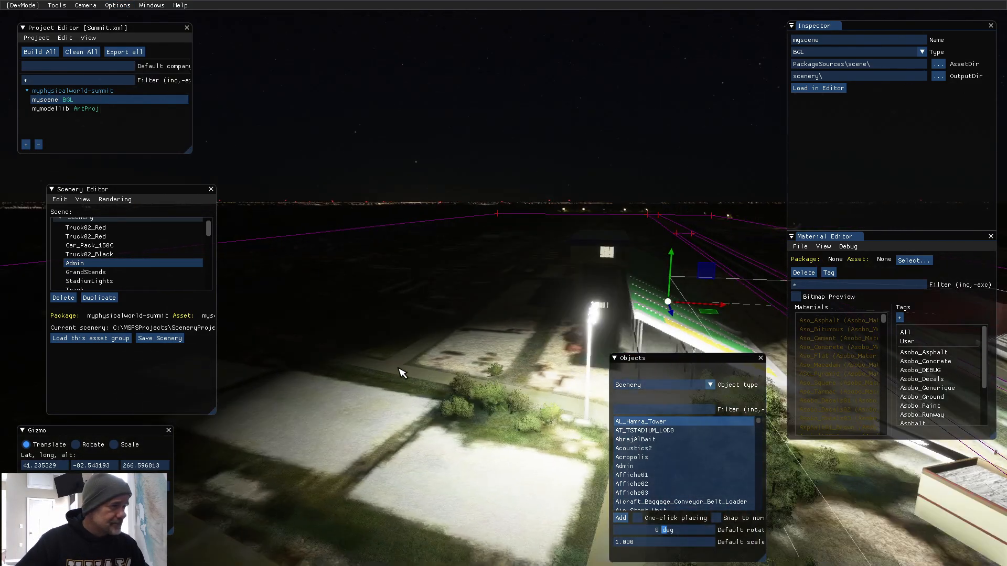
pyautogui.press('s')
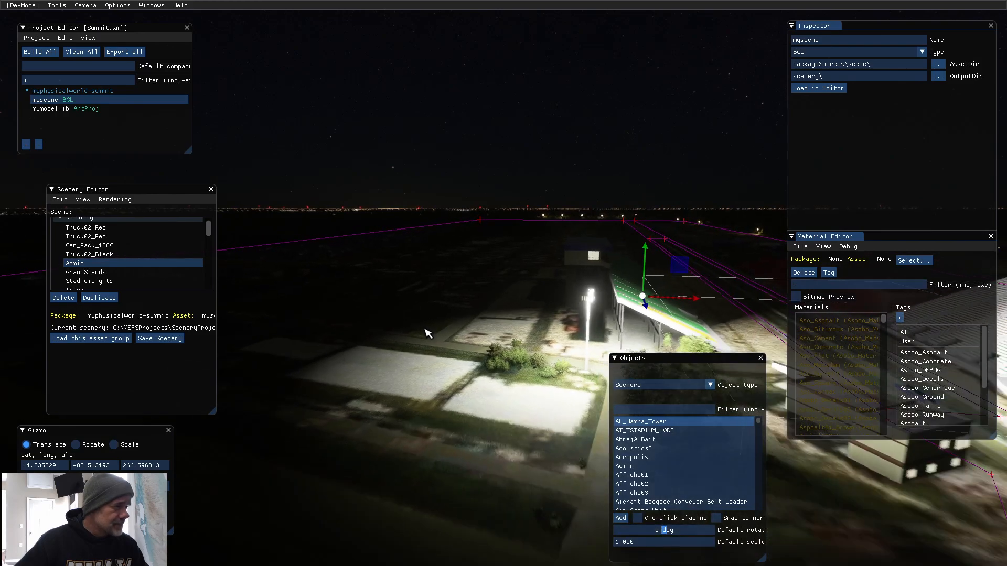
pyautogui.press('s')
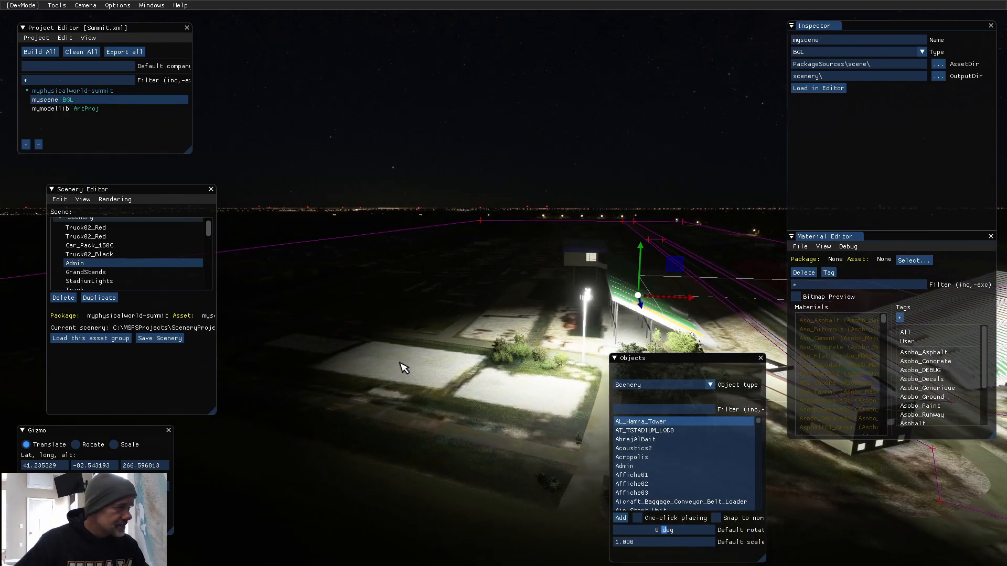
pyautogui.moveTo(355, 328); pyautogui.dragTo(224, 329, button='middle')
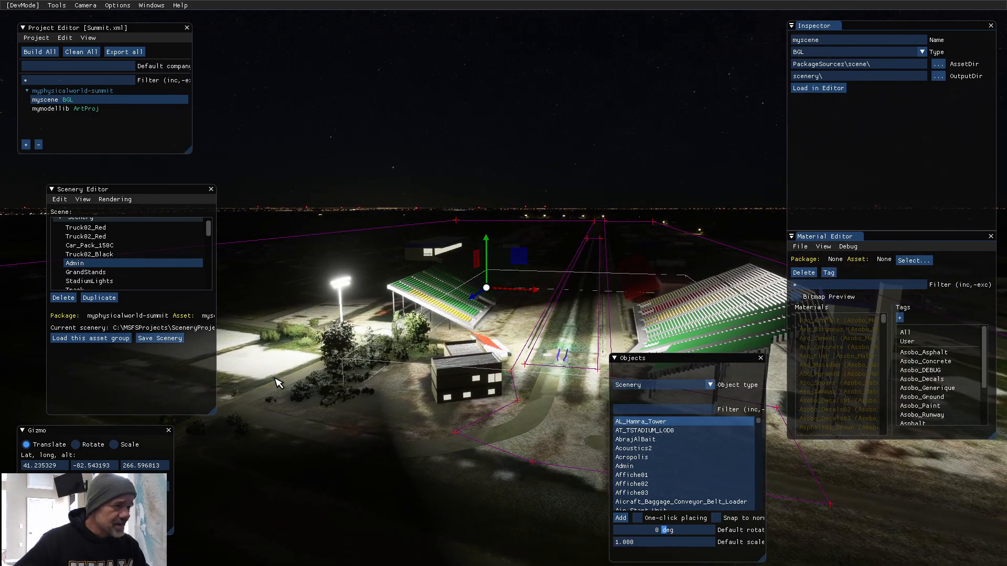
pyautogui.moveTo(286, 374); pyautogui.dragTo(513, 379, button='middle')
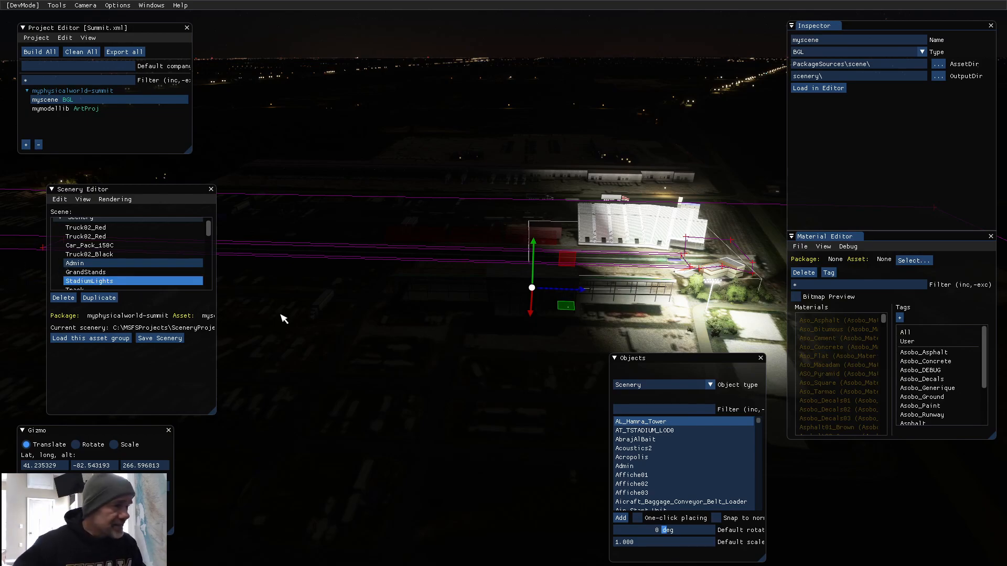
pyautogui.moveTo(400, 335); pyautogui.dragTo(469, 367, button='middle')
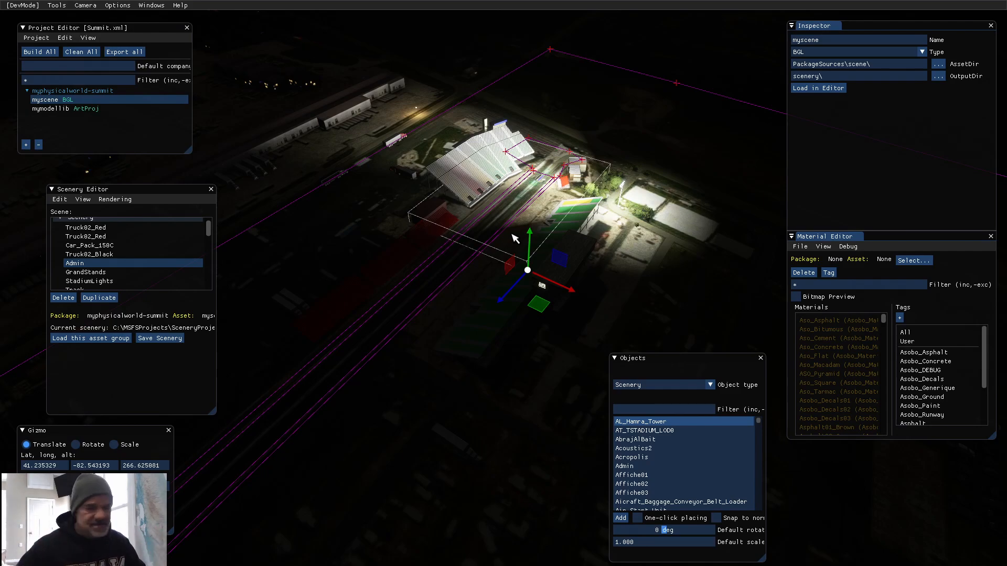
pyautogui.moveTo(567, 332); pyautogui.dragTo(750, 314, button='middle')
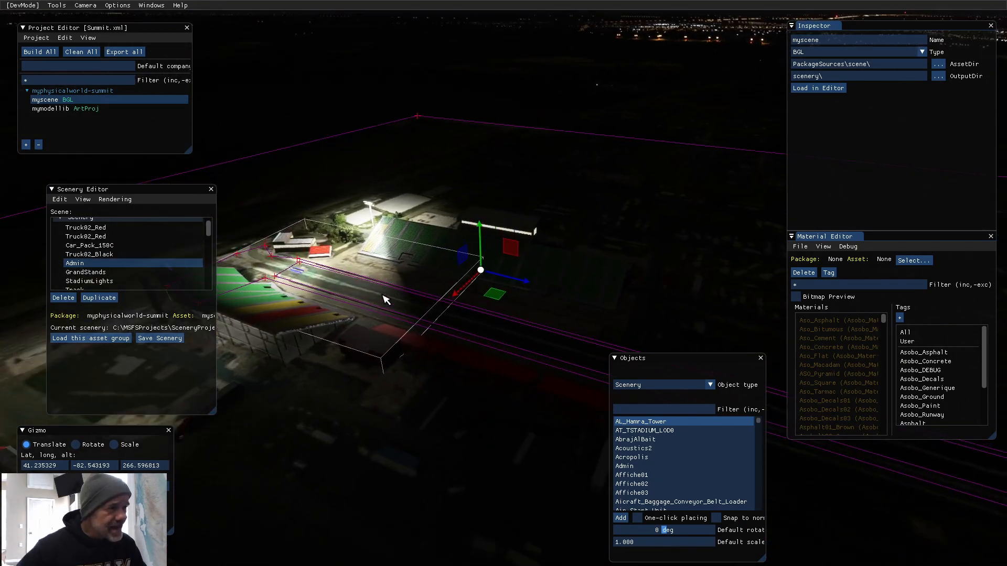
# - Inspect the lit fixtures and the light and shadows on the nearby trees, small building and grandstand seats at closer range
pyautogui.scroll(4, 387, 300)
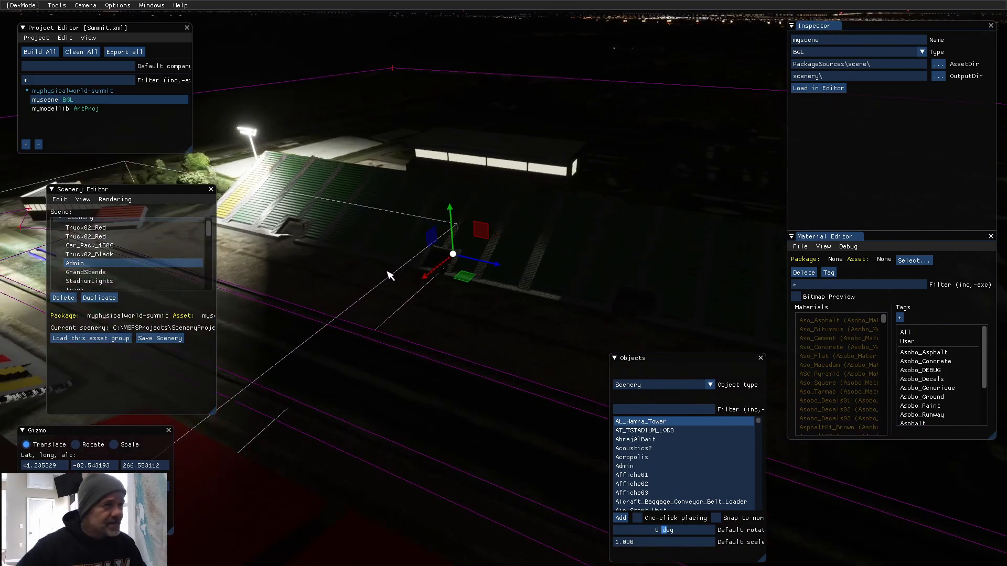
pyautogui.moveTo(320, 221); pyautogui.dragTo(496, 296, button='middle')
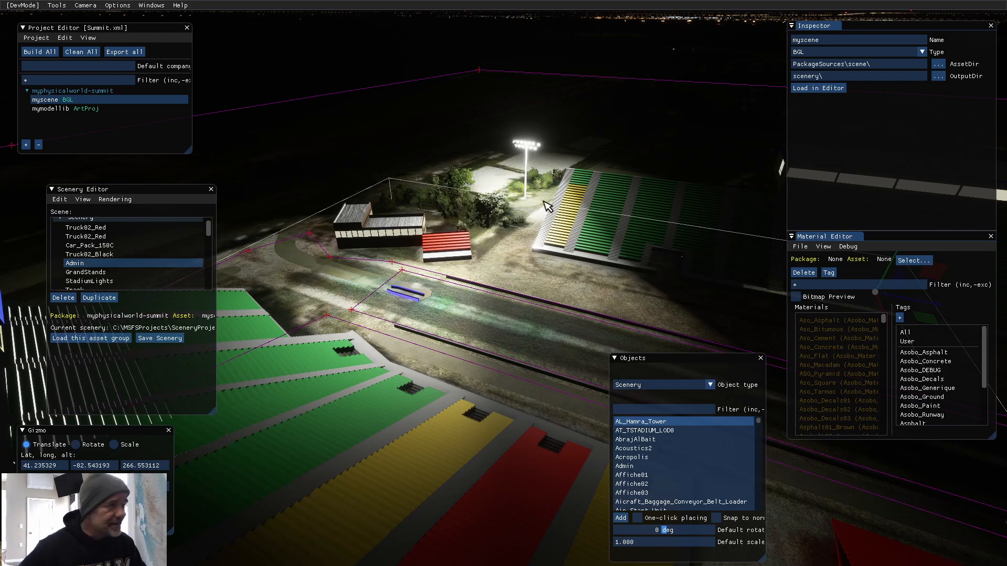
pyautogui.scroll(2, 544, 201)
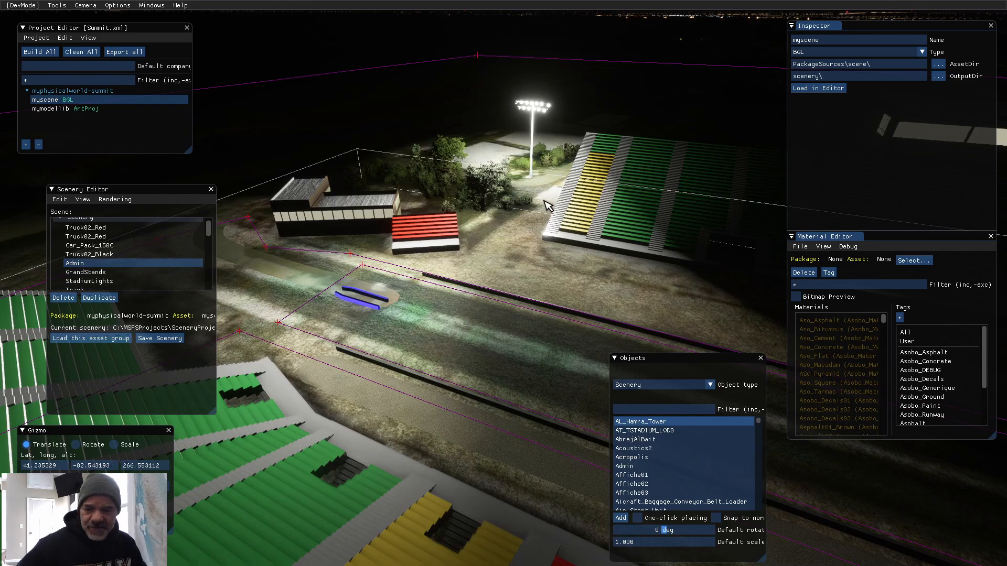
pyautogui.scroll(3, 545, 206)
pyautogui.scroll(2, 524, 281)
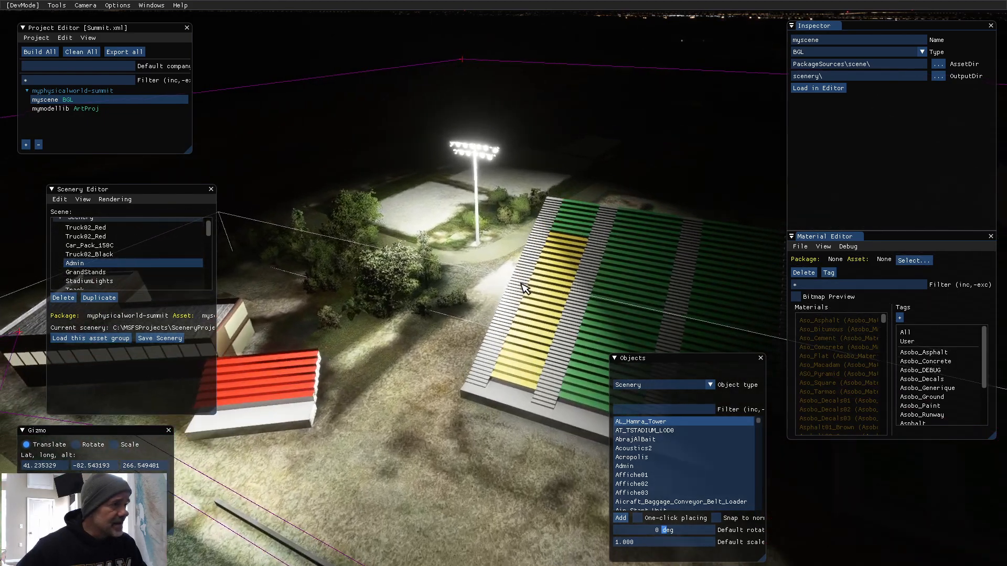
pyautogui.scroll(-4, 540, 285)
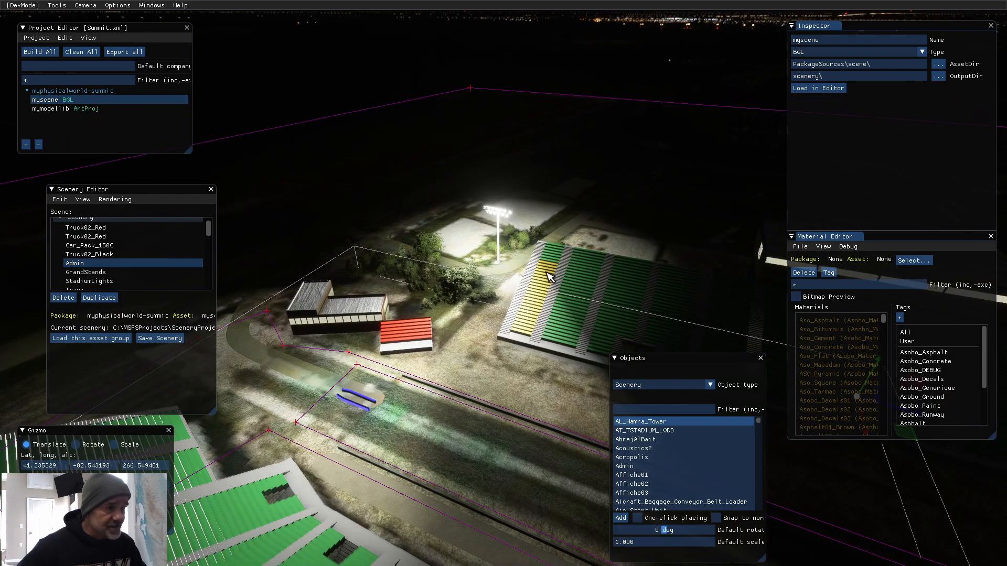
pyautogui.moveTo(491, 340); pyautogui.dragTo(531, 327, button='middle')
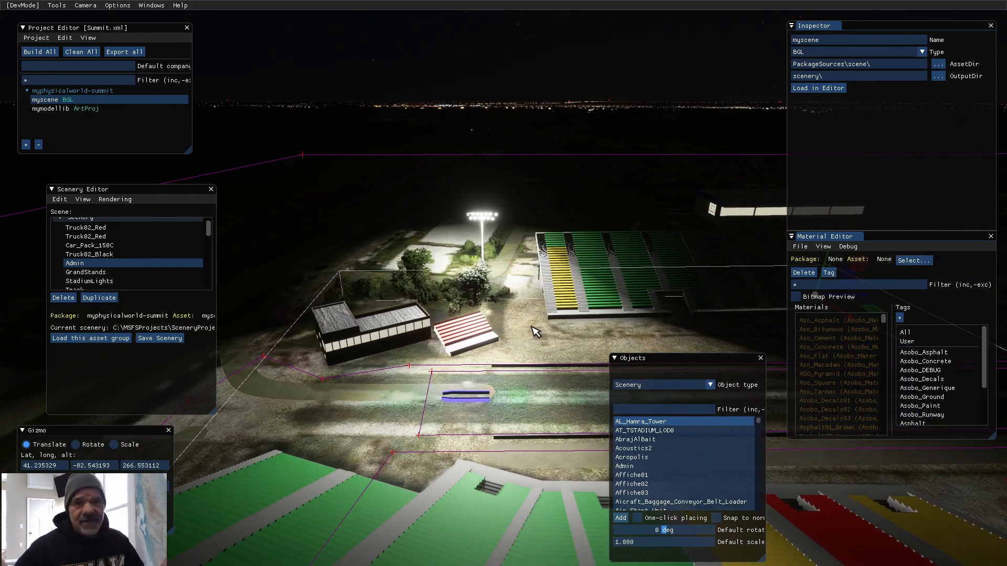